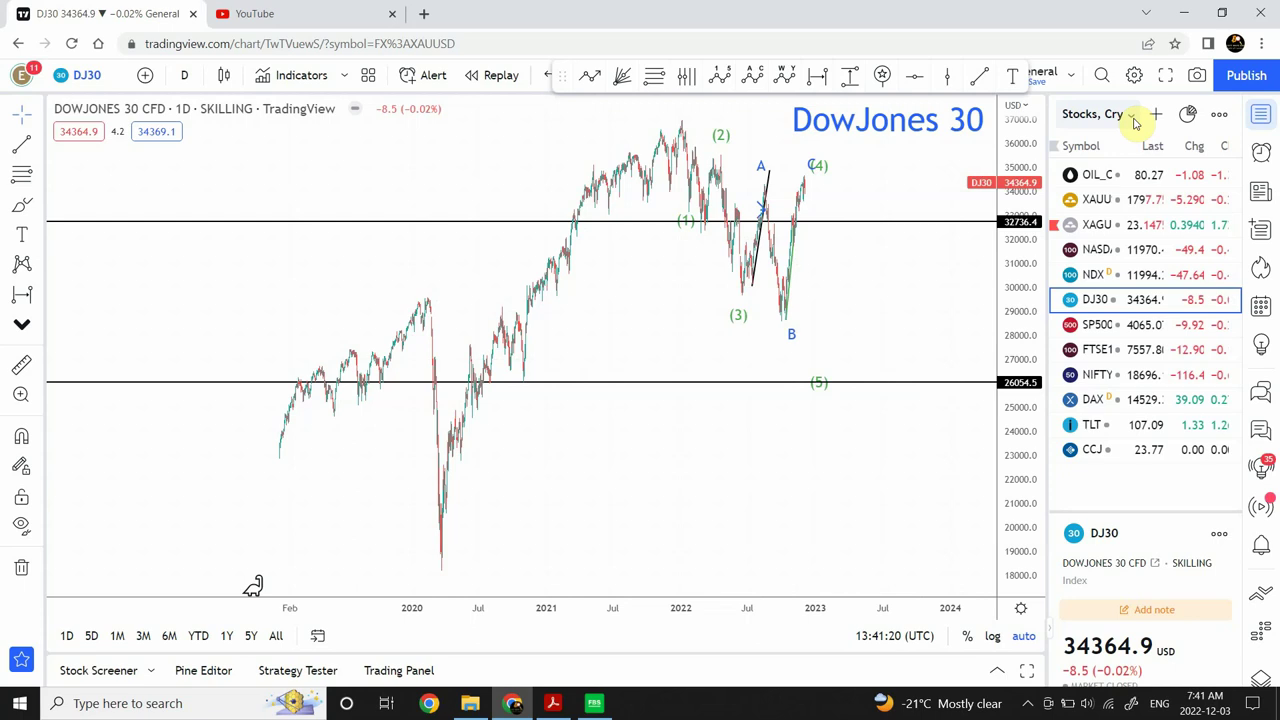
Switch the watchlist to Miners Gold and Silver and open the XAUUSD chart.
click(1134, 118)
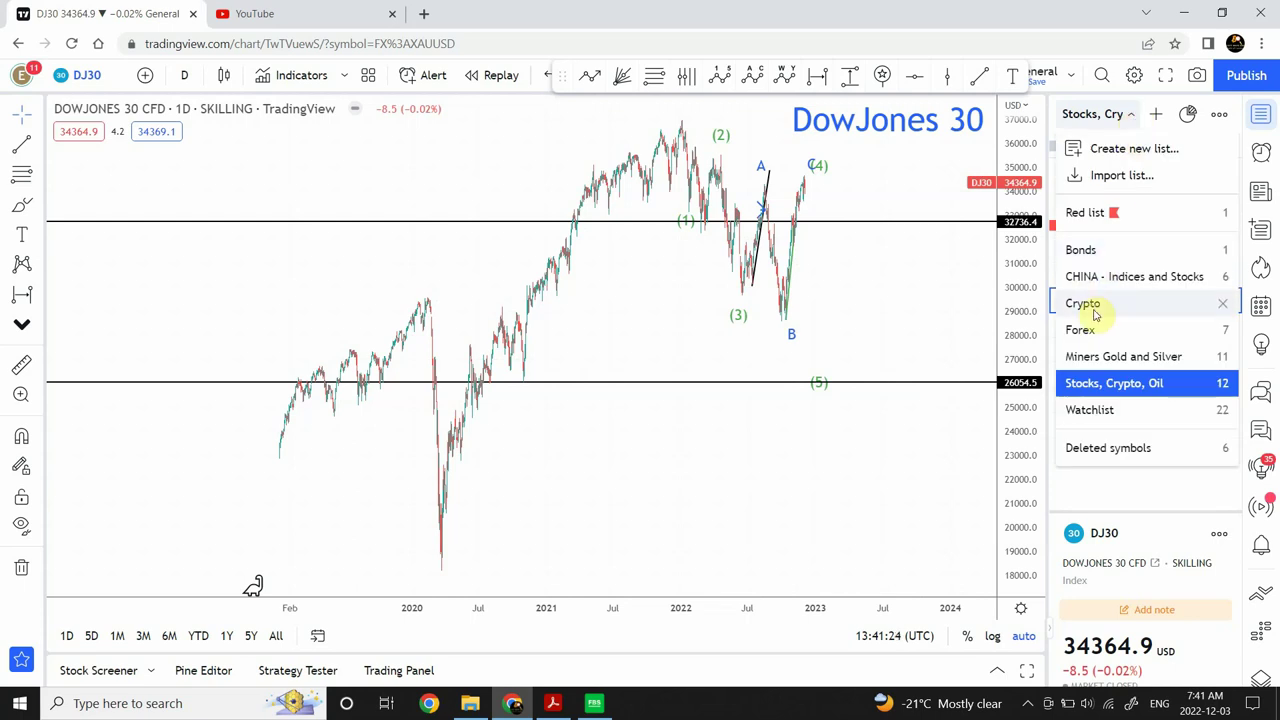
click(1097, 358)
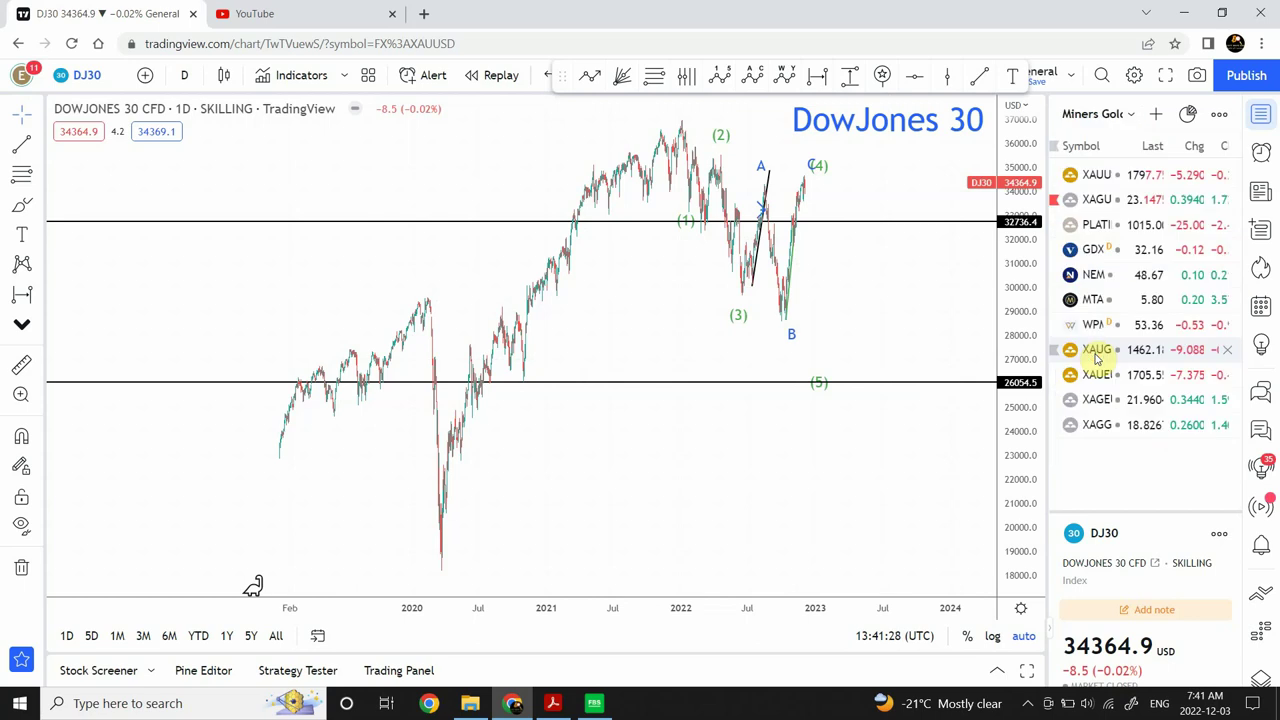
click(1103, 174)
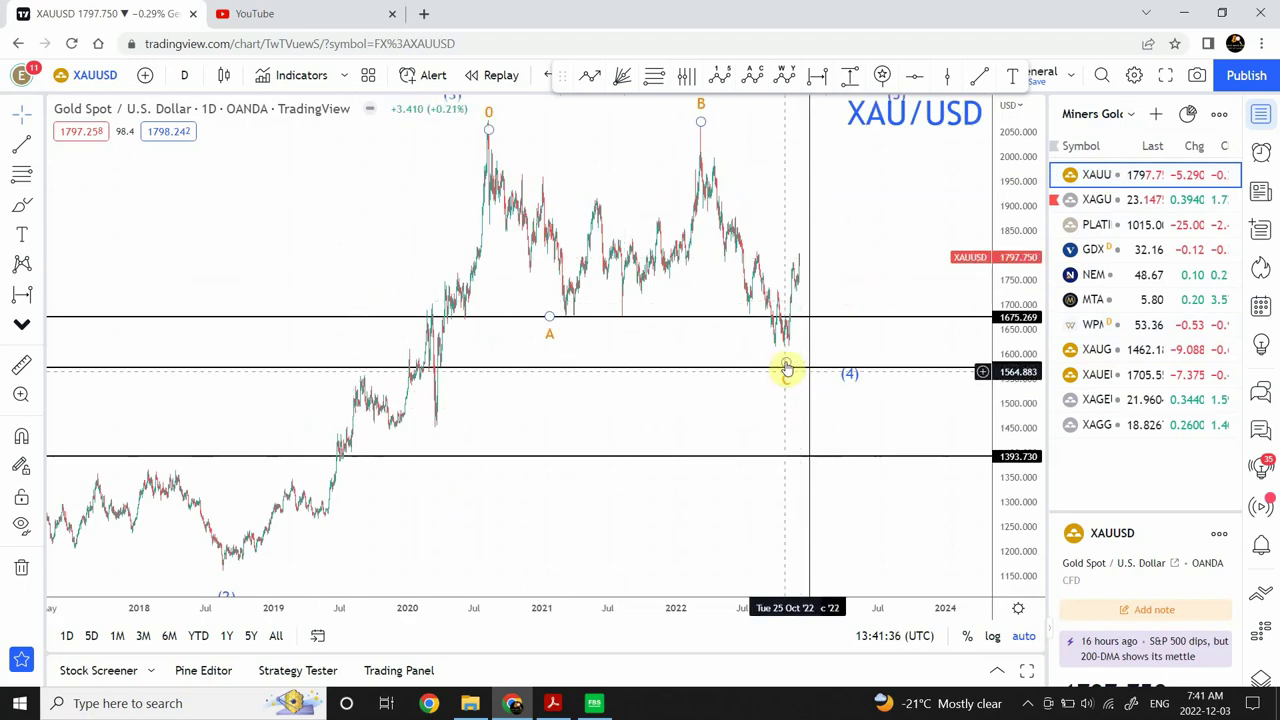
Move the wave C endpoint of the ABC correction down to about 1394 near 13 April 2023.
mouse_move(786, 364)
mouse_down()
mouse_move(840, 474)
mouse_move(784, 347)
mouse_move(848, 456)
mouse_up()
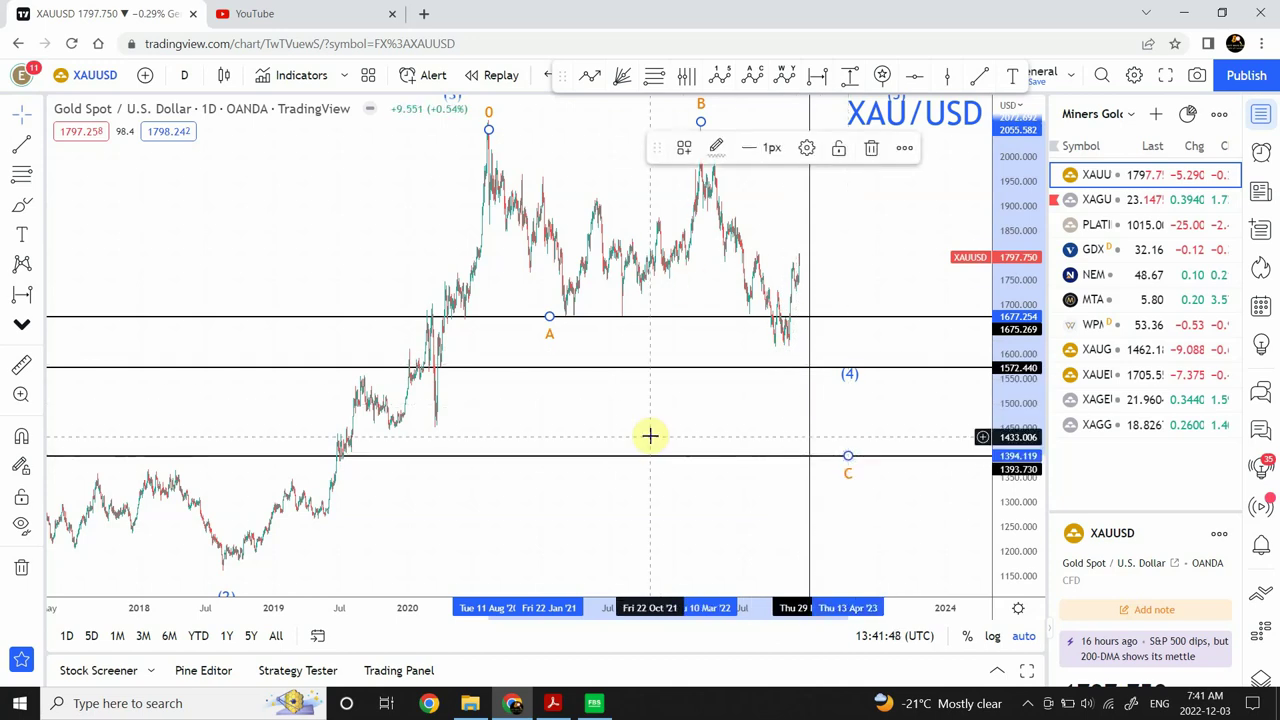
drag(650, 435, 617, 491)
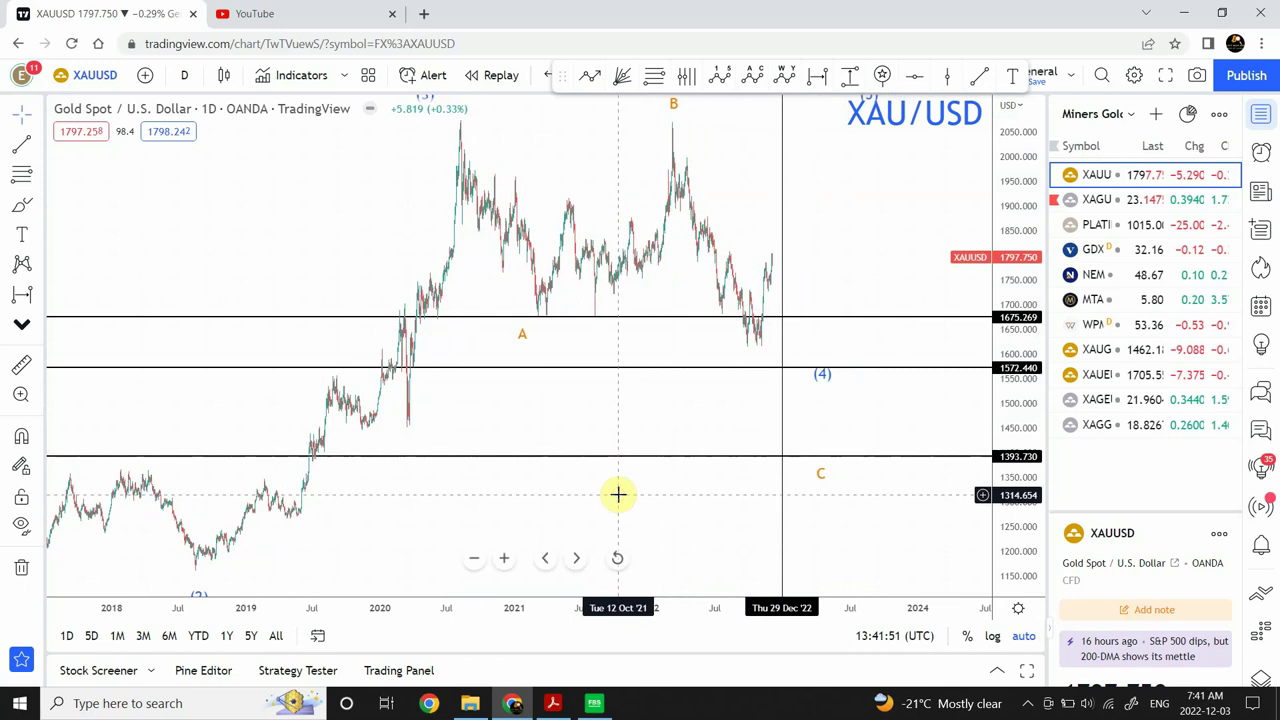
Switch the gold chart to the 1 week timeframe to review the long-term wave count.
click(474, 557)
click(474, 557)
click(474, 557)
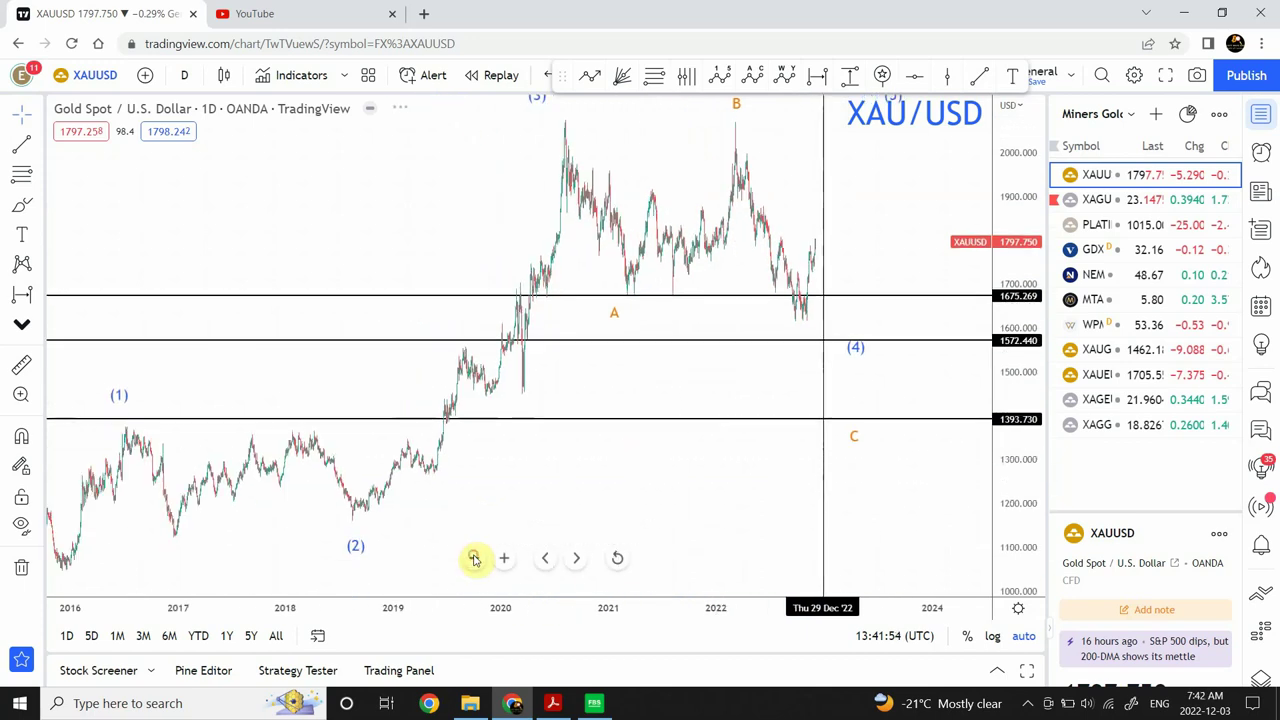
click(185, 78)
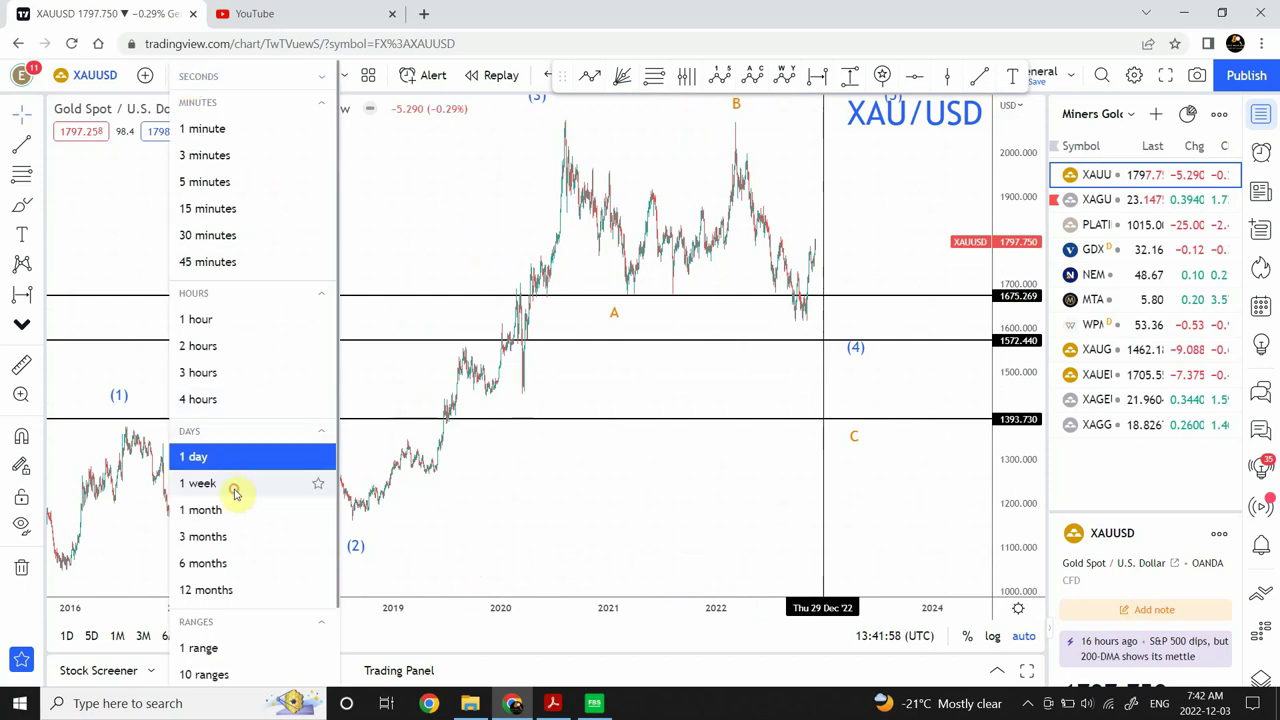
click(200, 483)
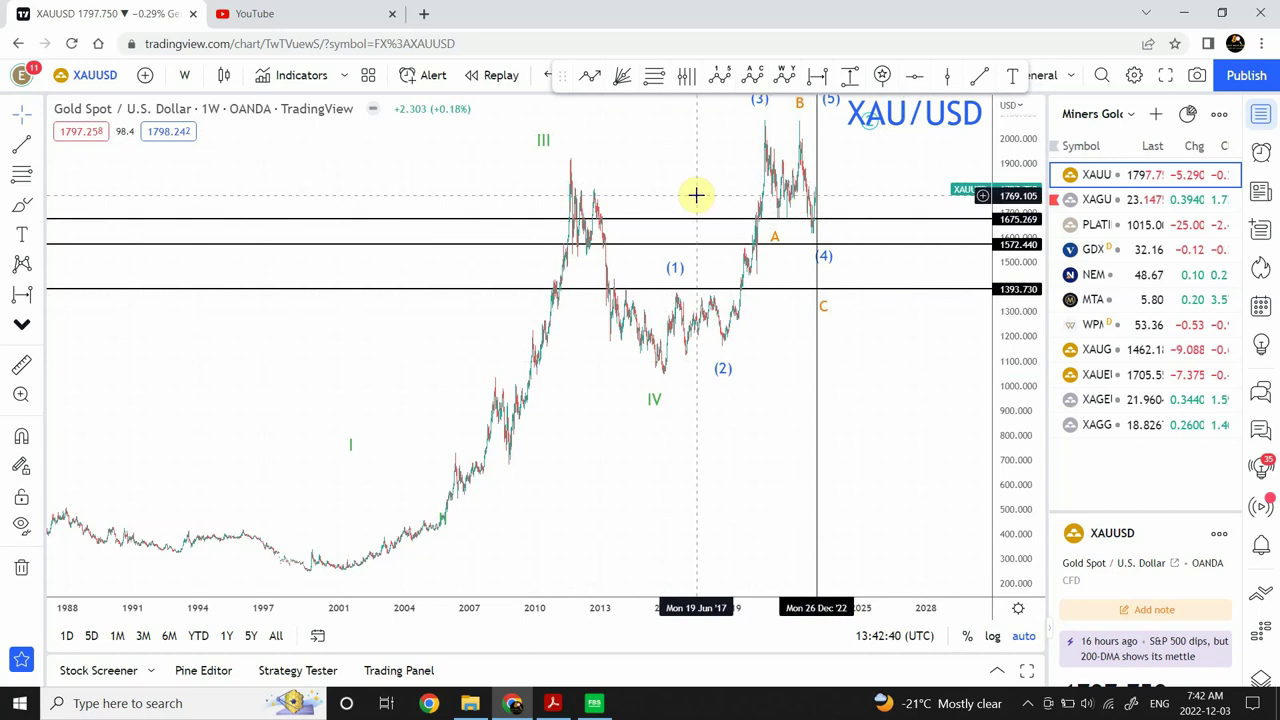
Return the gold chart to the 1 day timeframe and examine the autumn 2022 lows below the 1675.269 line.
drag(674, 200, 608, 285)
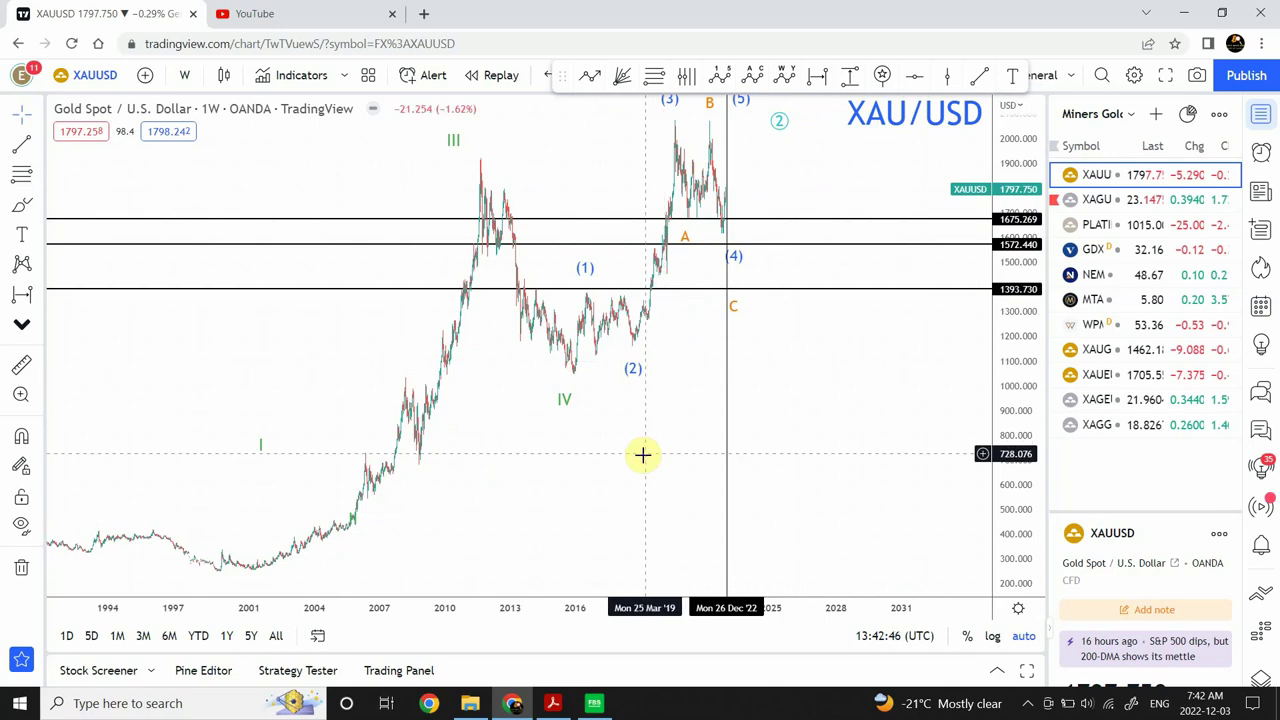
mouse_move(594, 534)
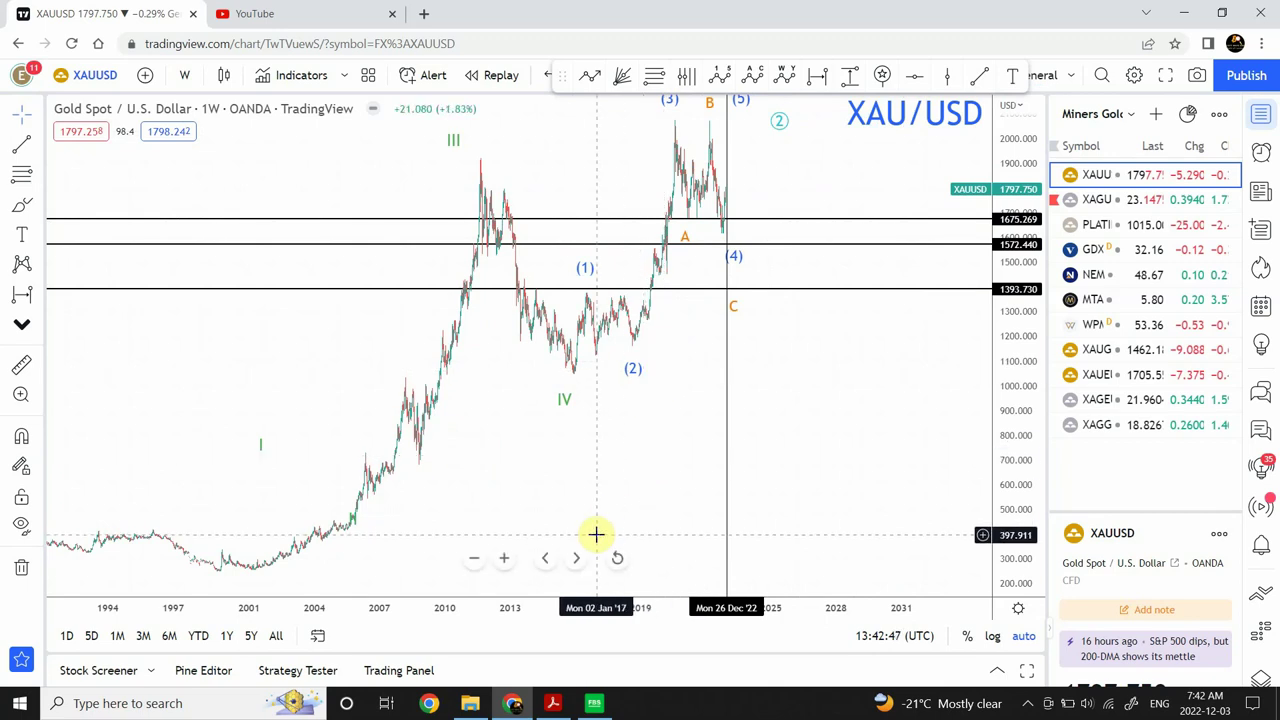
click(505, 560)
click(189, 77)
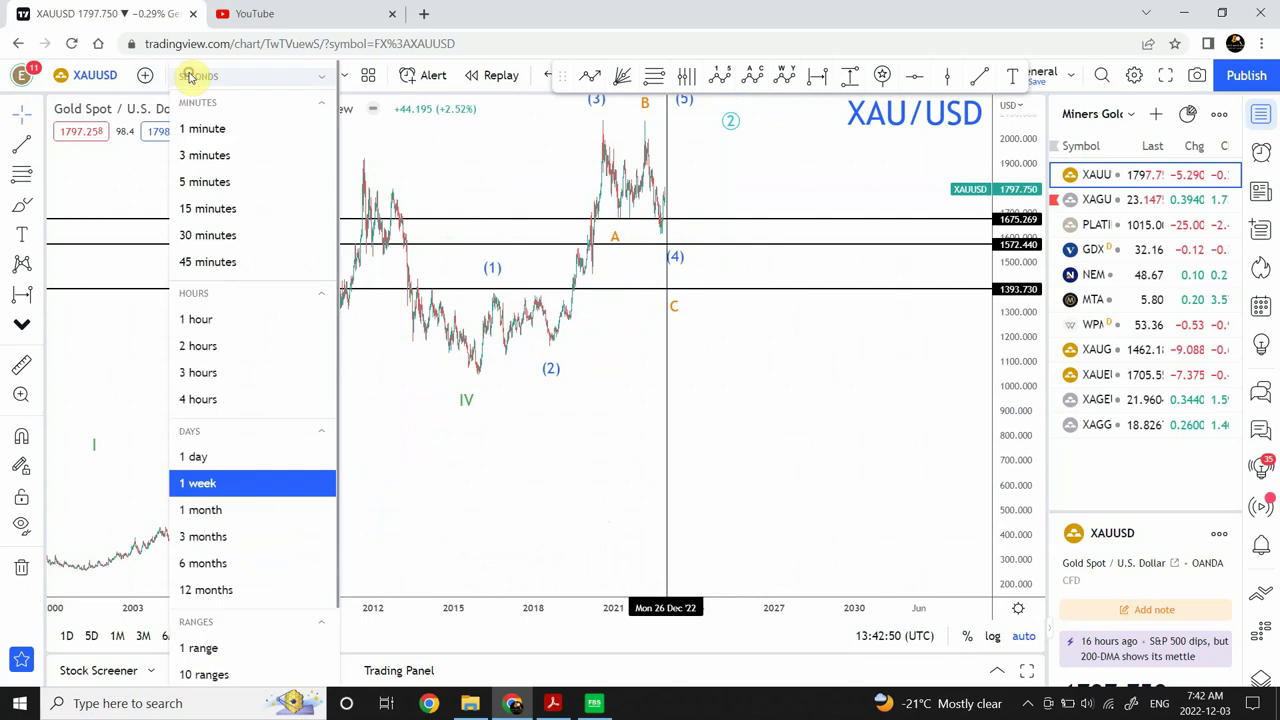
click(227, 463)
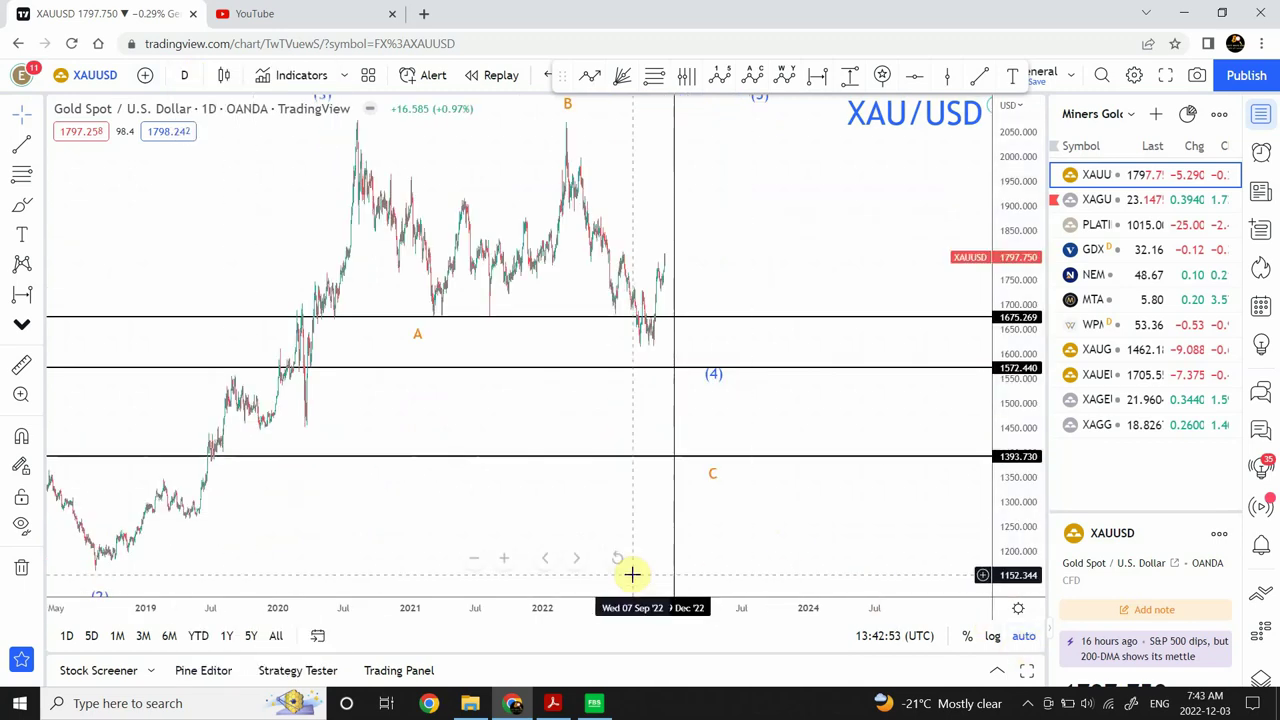
click(505, 560)
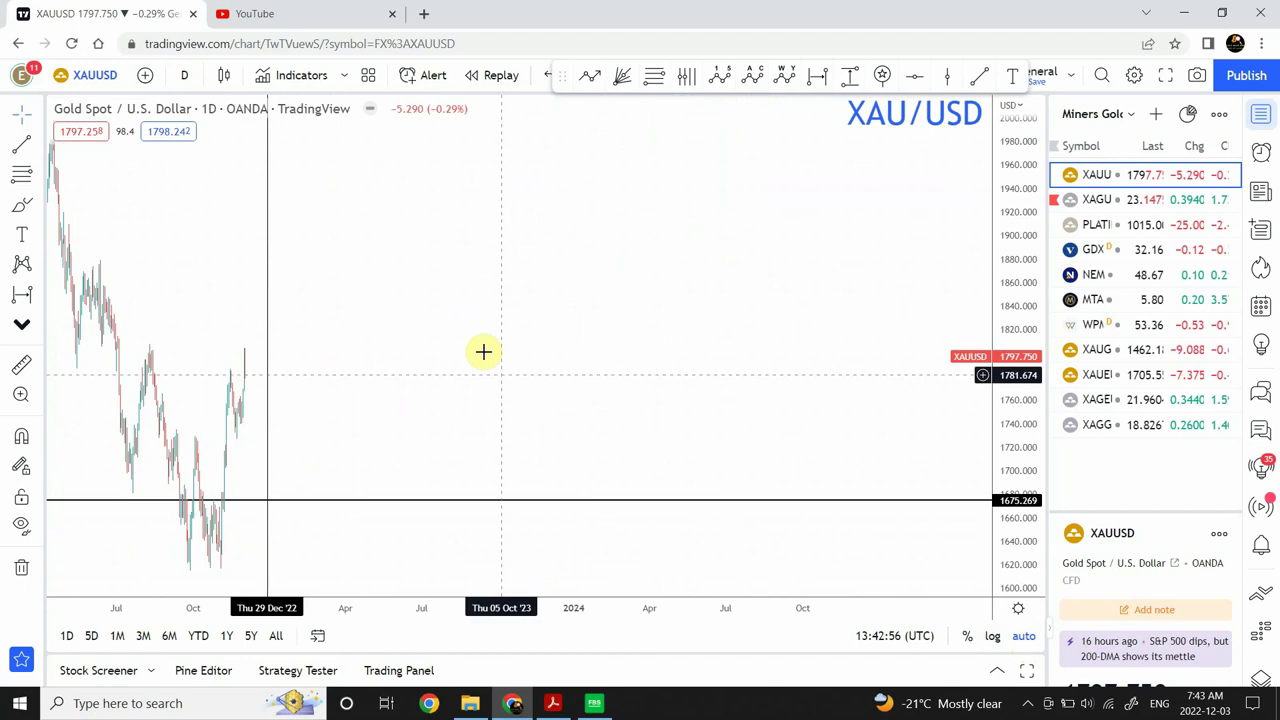
scroll(749, 317, down, 5)
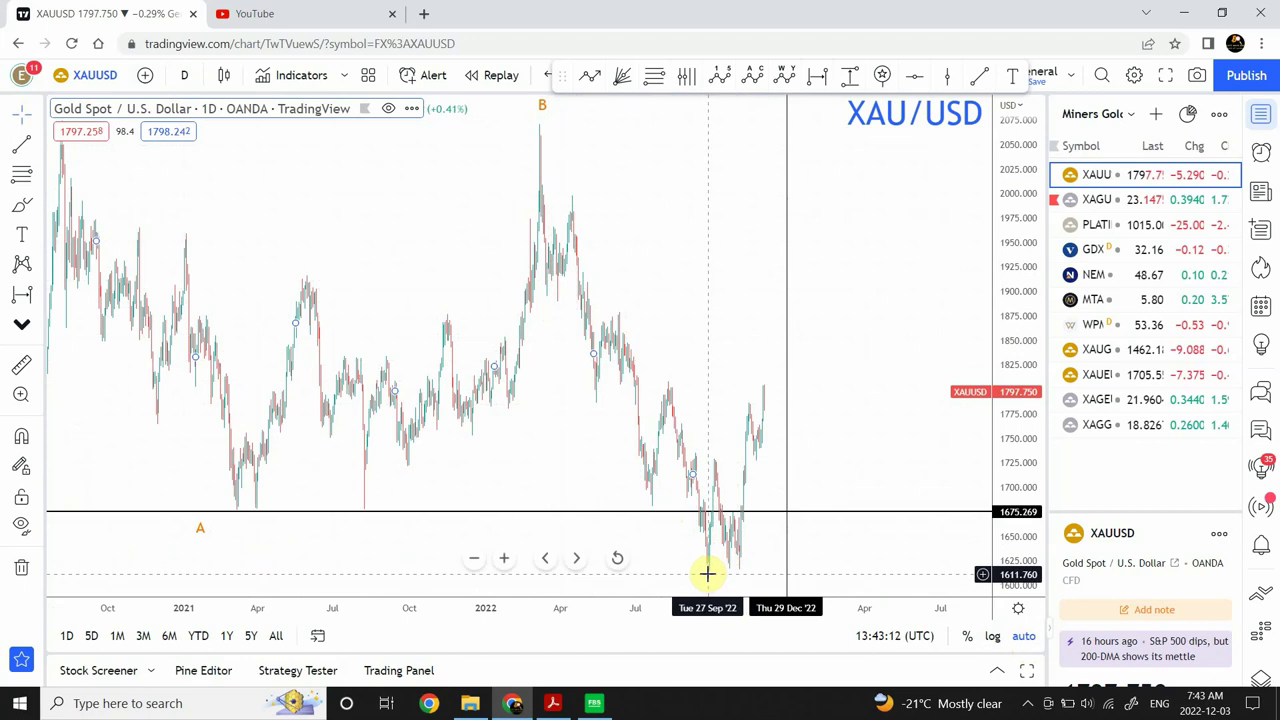
click(711, 478)
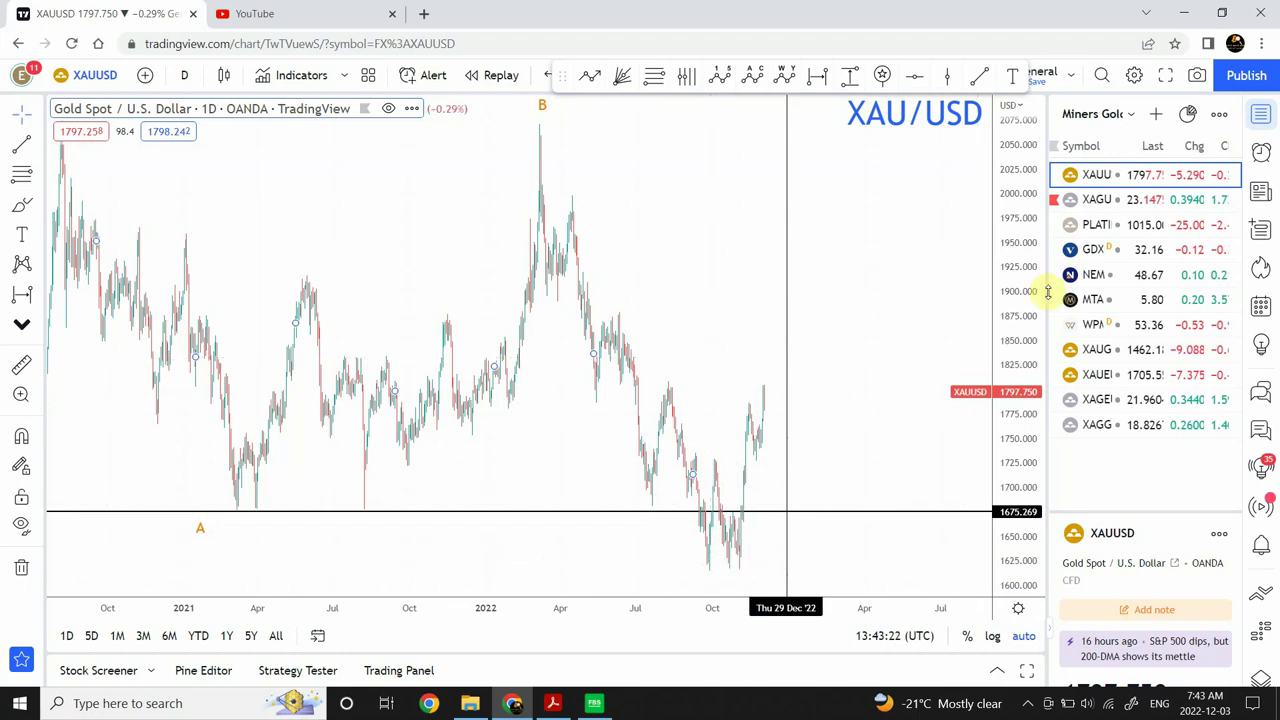
View the GDX chart for comparison with gold and return to the XAUUSD chart.
click(1155, 255)
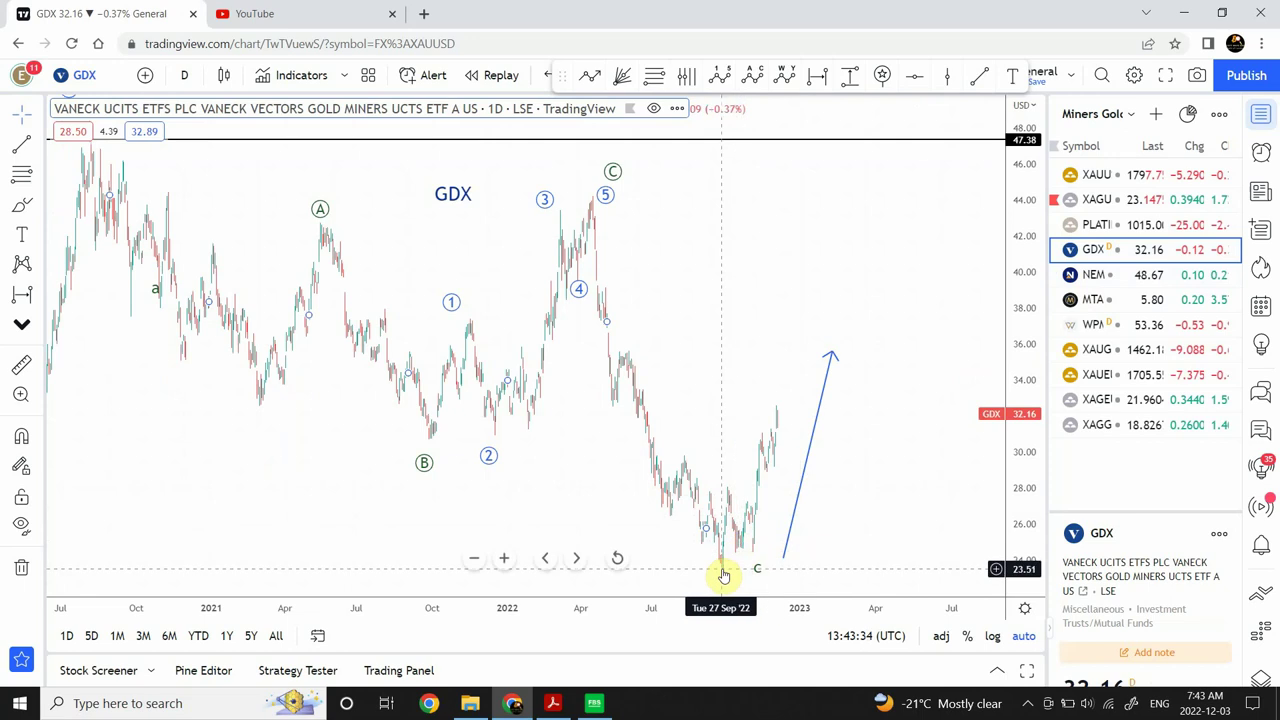
click(1141, 175)
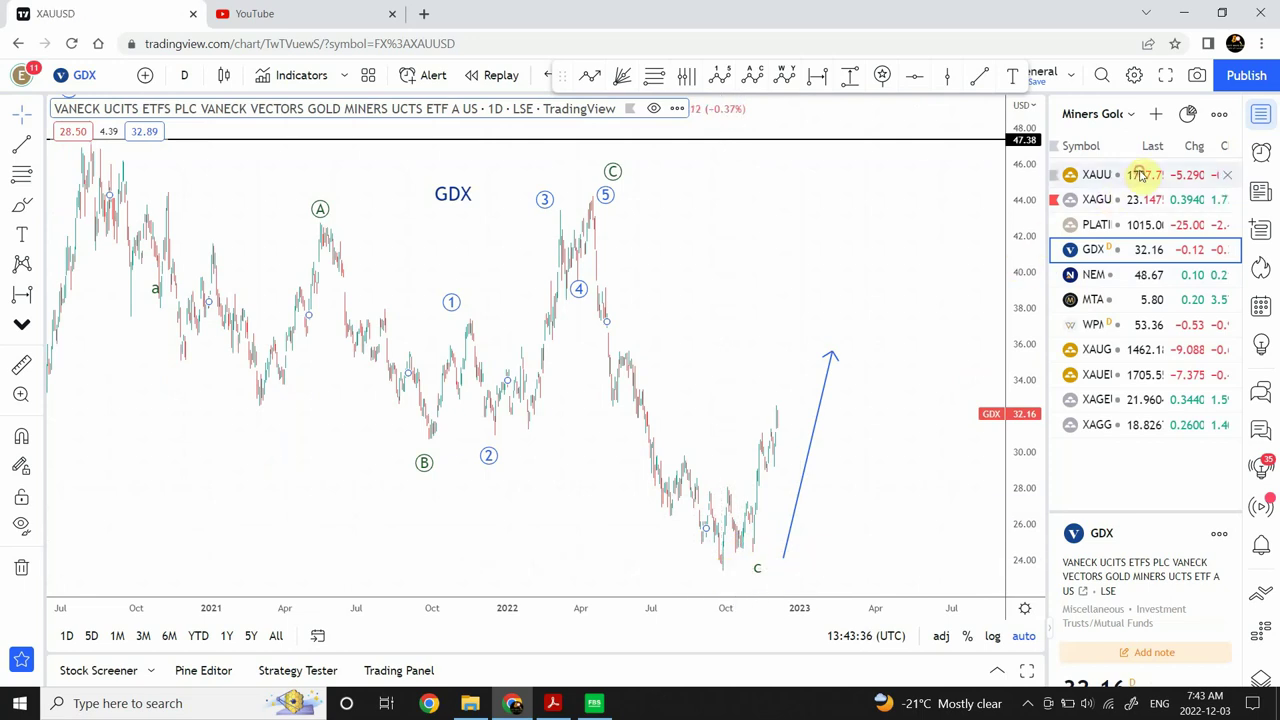
click(790, 345)
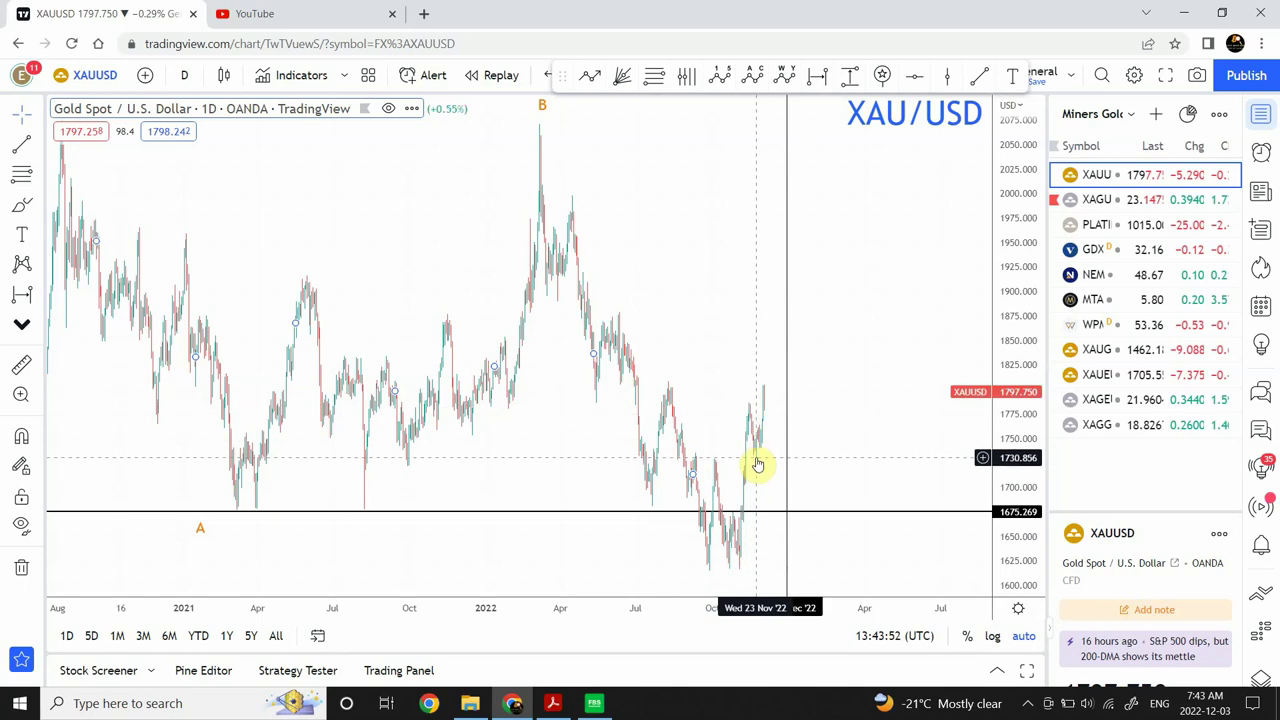
Examine the daily gold wave structure from the 2018 low through waves A and B to the projected (4) and C levels.
mouse_move(560, 557)
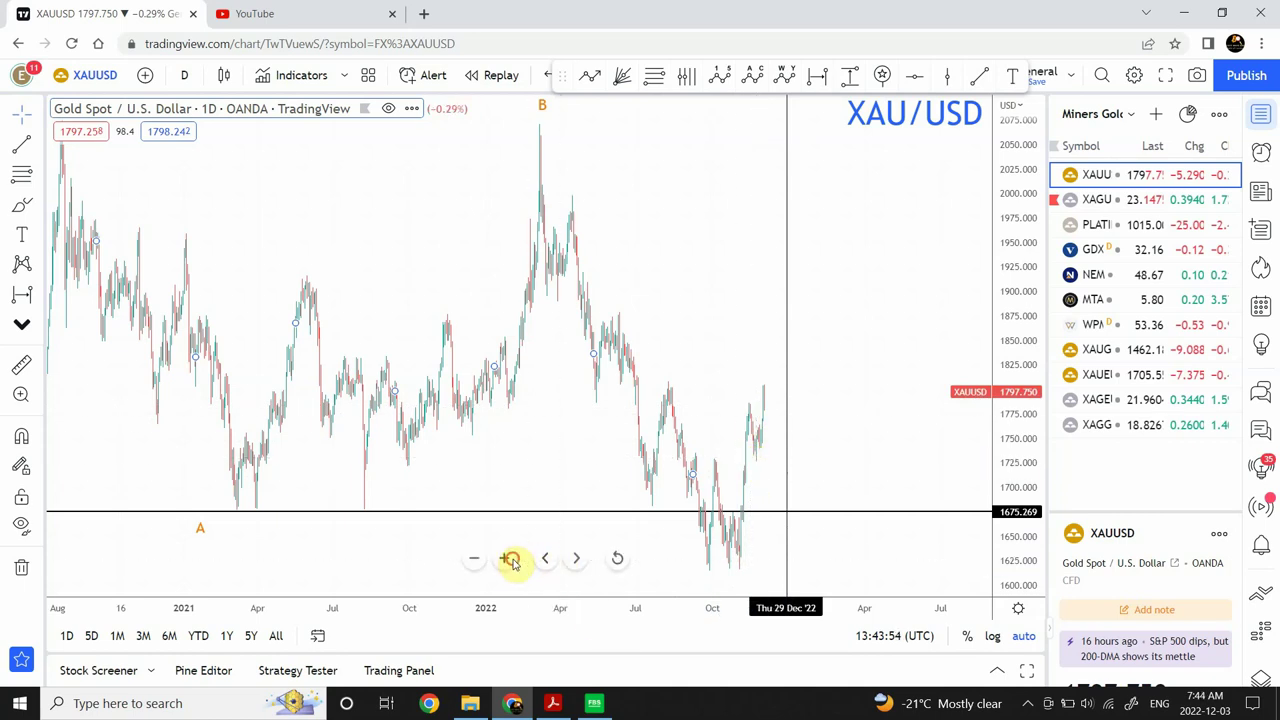
click(505, 559)
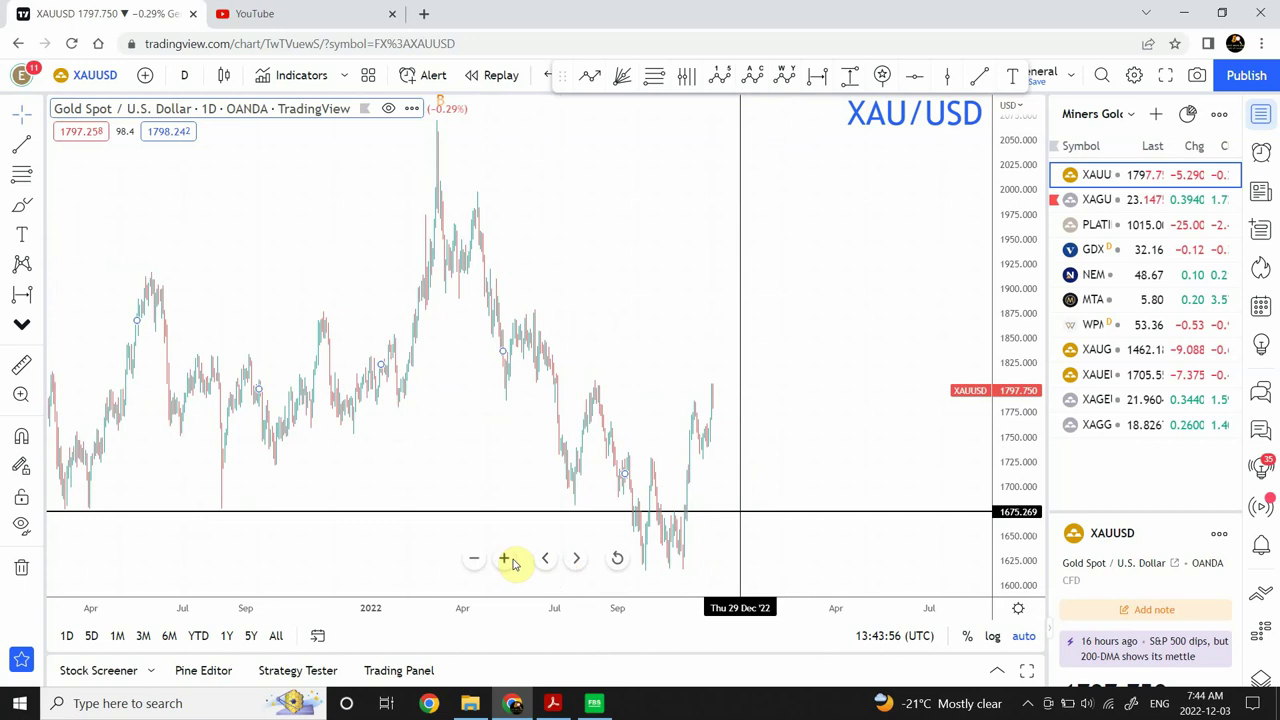
click(475, 559)
click(475, 559)
click(475, 559)
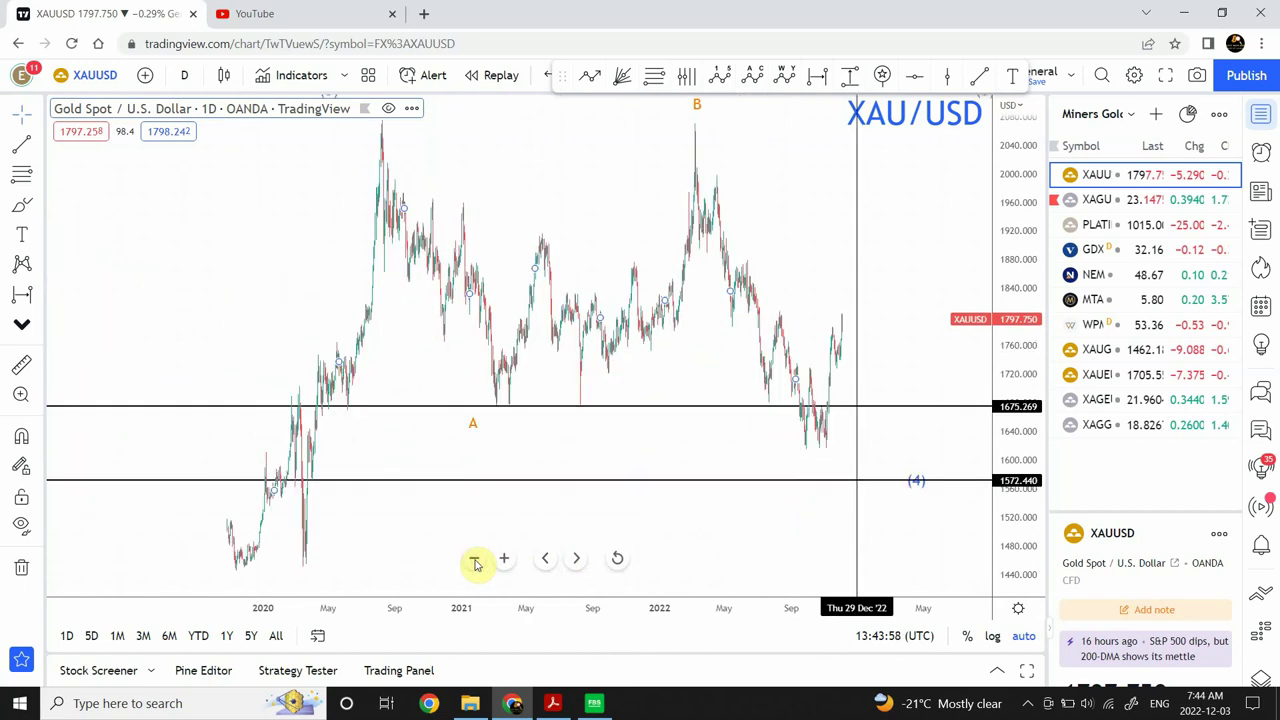
click(475, 559)
click(475, 559)
click(475, 559)
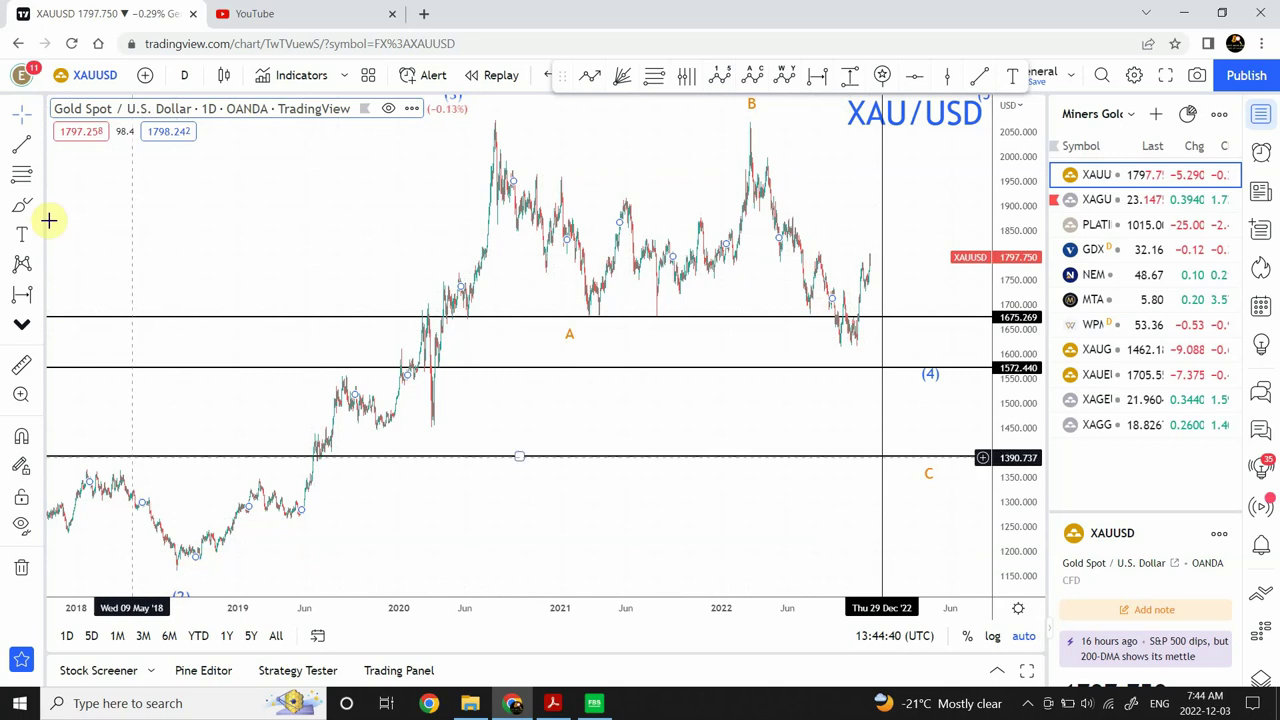
Draw a trend line from the August 2018 low at about 1157 to about 1808 in January 2023, and delete it.
click(21, 145)
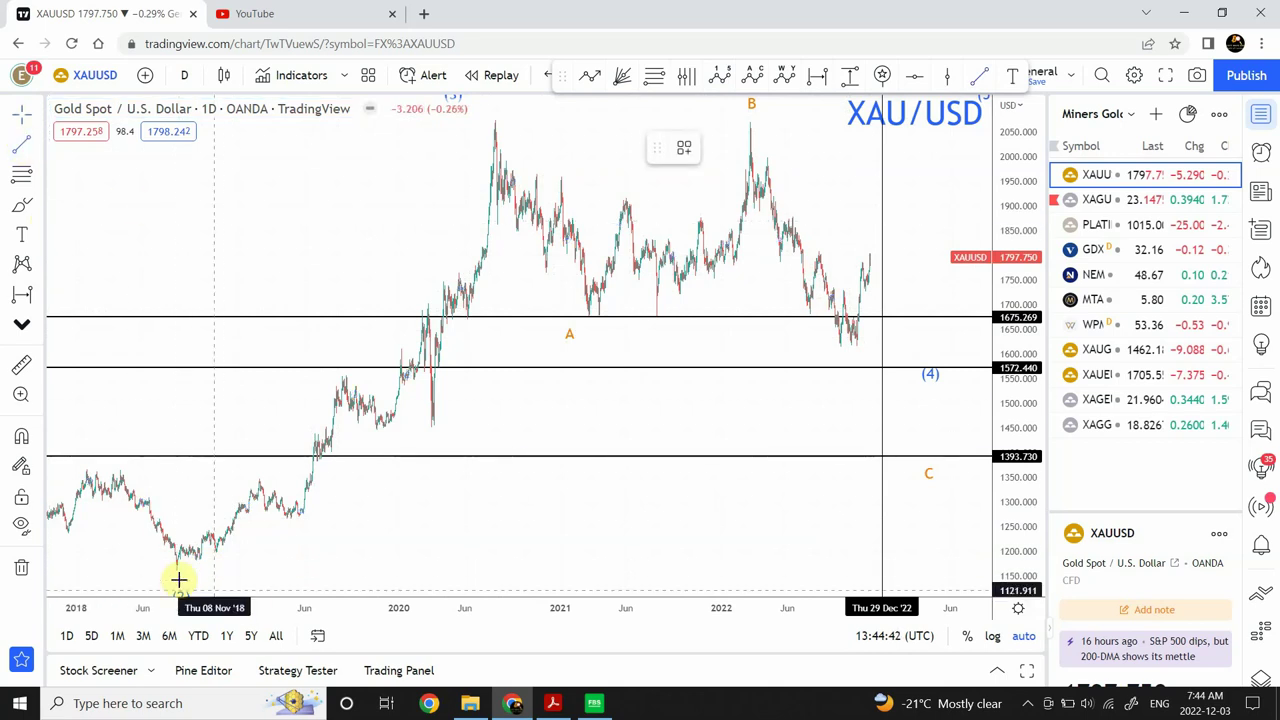
mouse_move(176, 572)
mouse_down()
mouse_move(603, 406)
mouse_move(889, 252)
mouse_up()
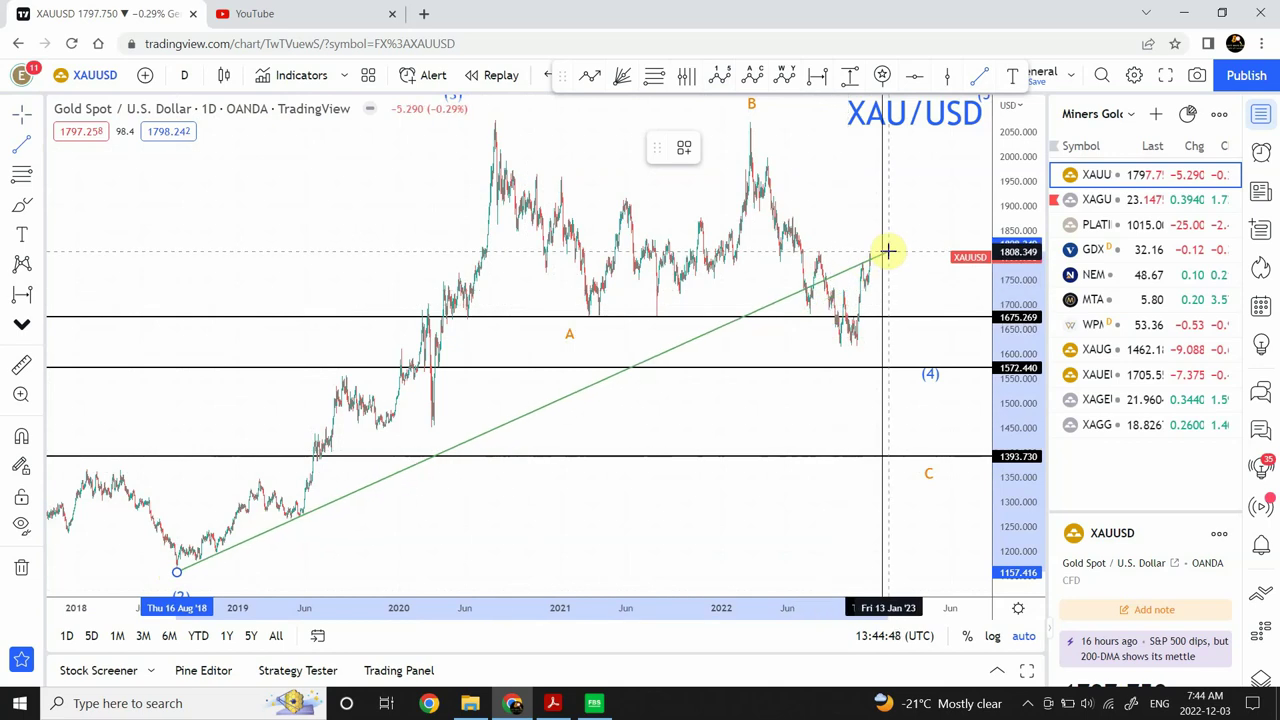
drag(888, 251, 888, 251)
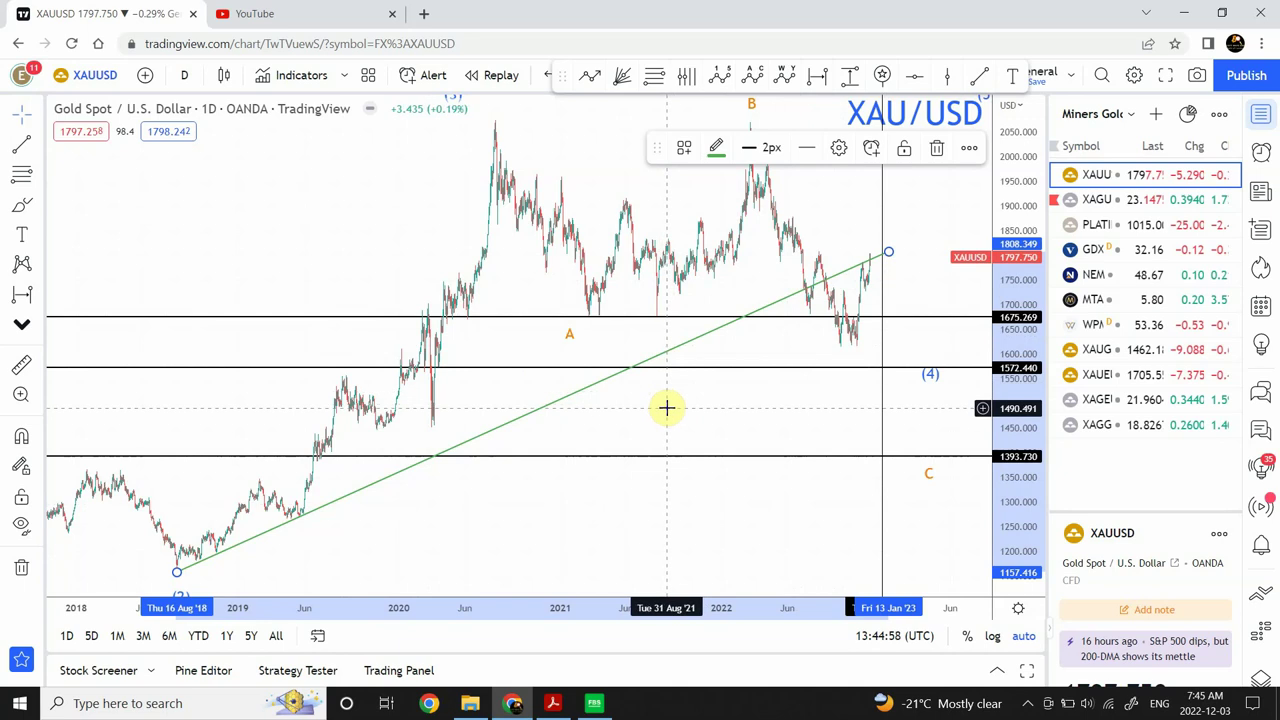
key(Delete)
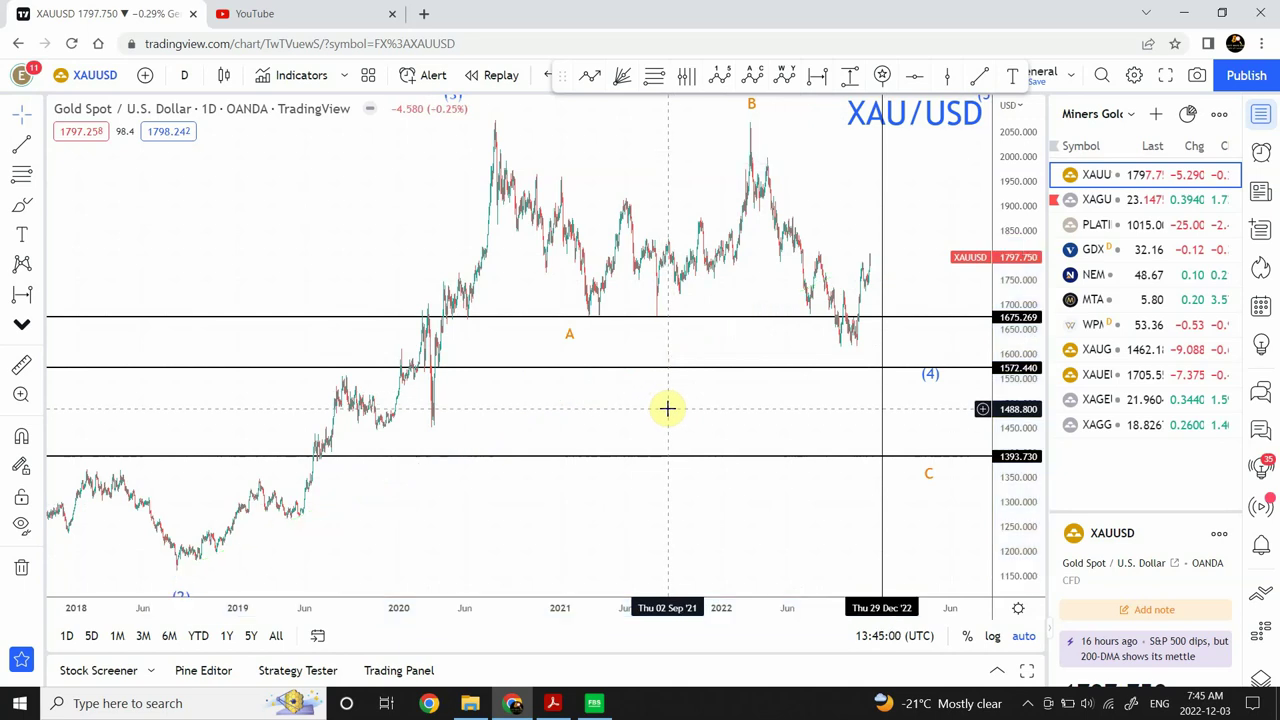
Review the 2022 daily gold price action and switch the chart to the 1 hour timeframe.
drag(731, 283, 569, 275)
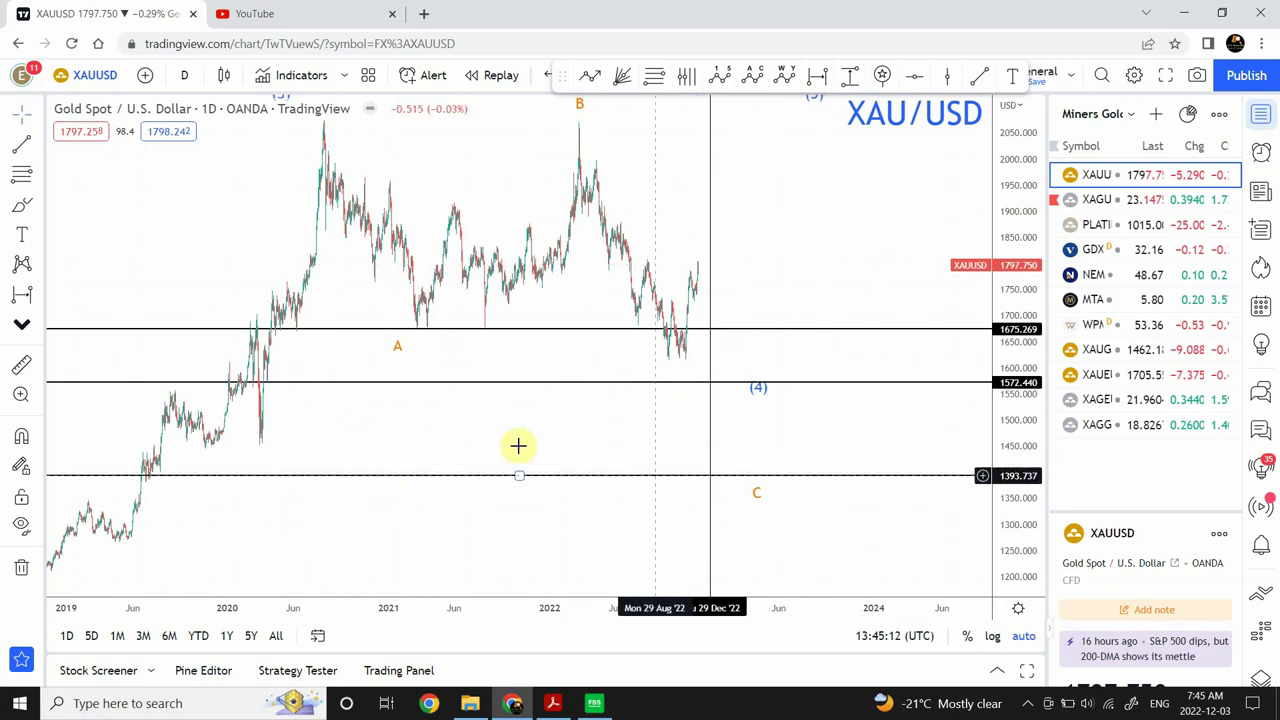
click(505, 560)
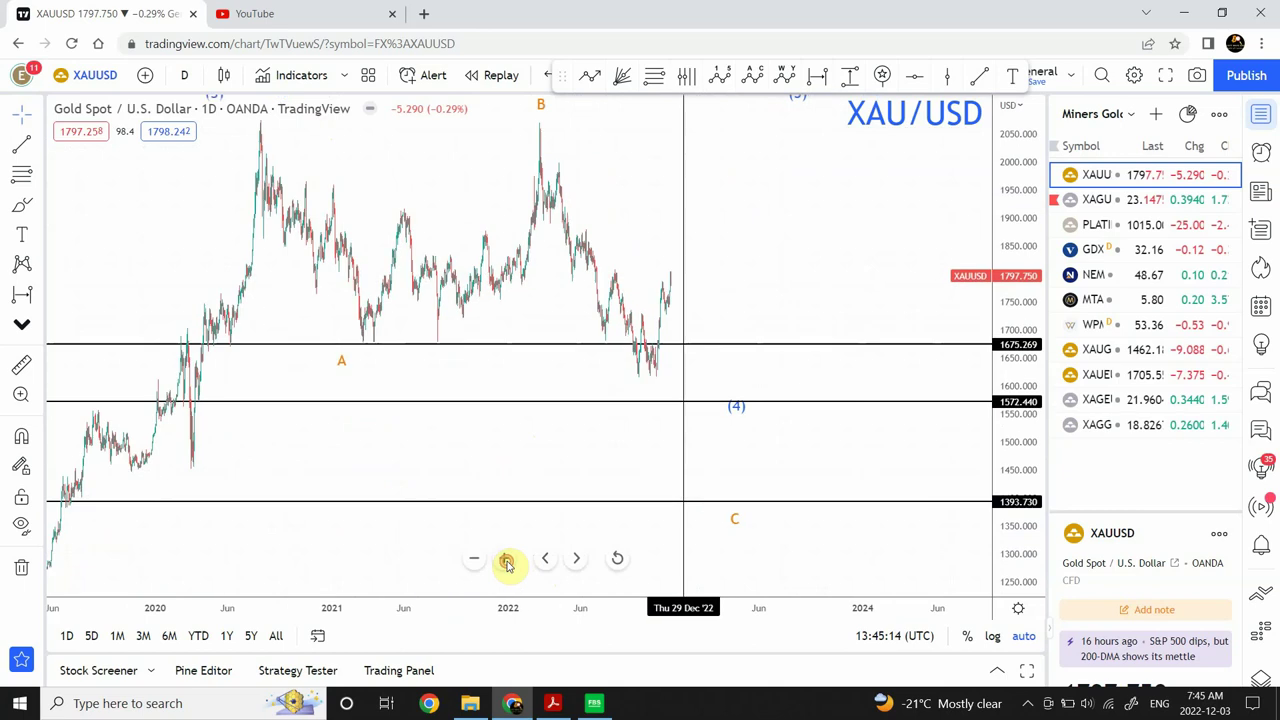
click(505, 560)
click(505, 560)
drag(544, 406, 720, 380)
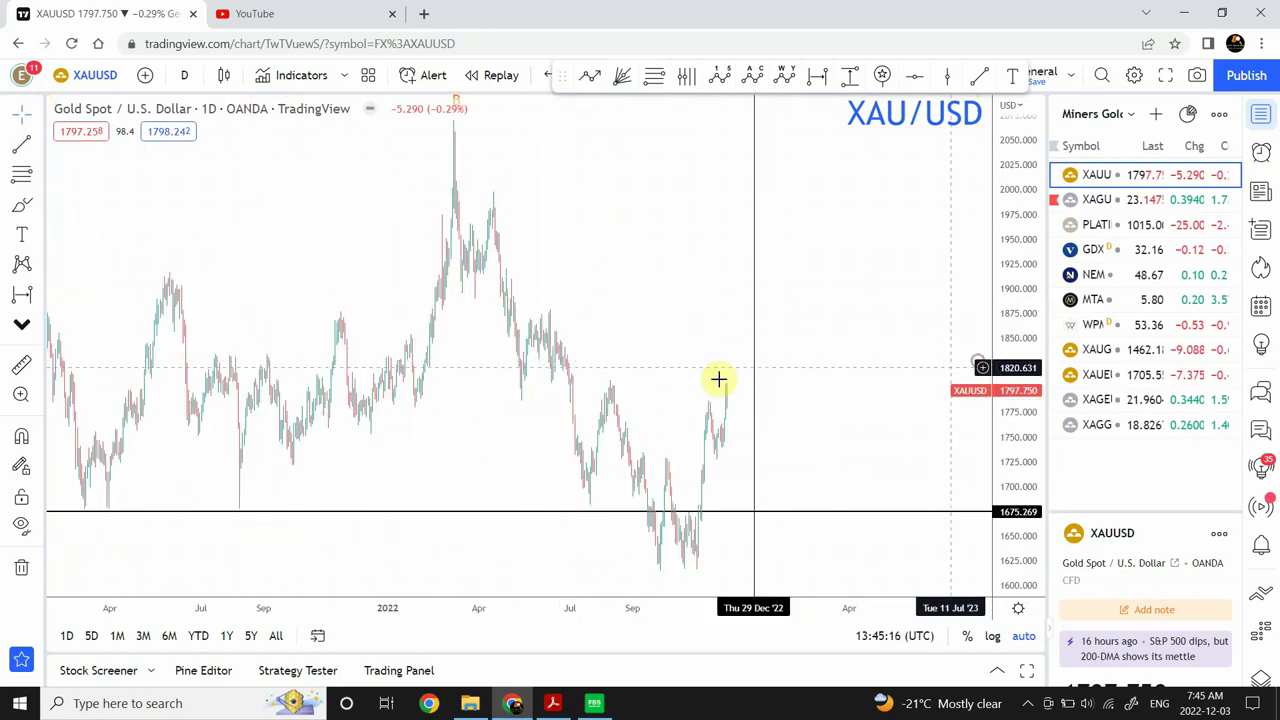
mouse_move(523, 557)
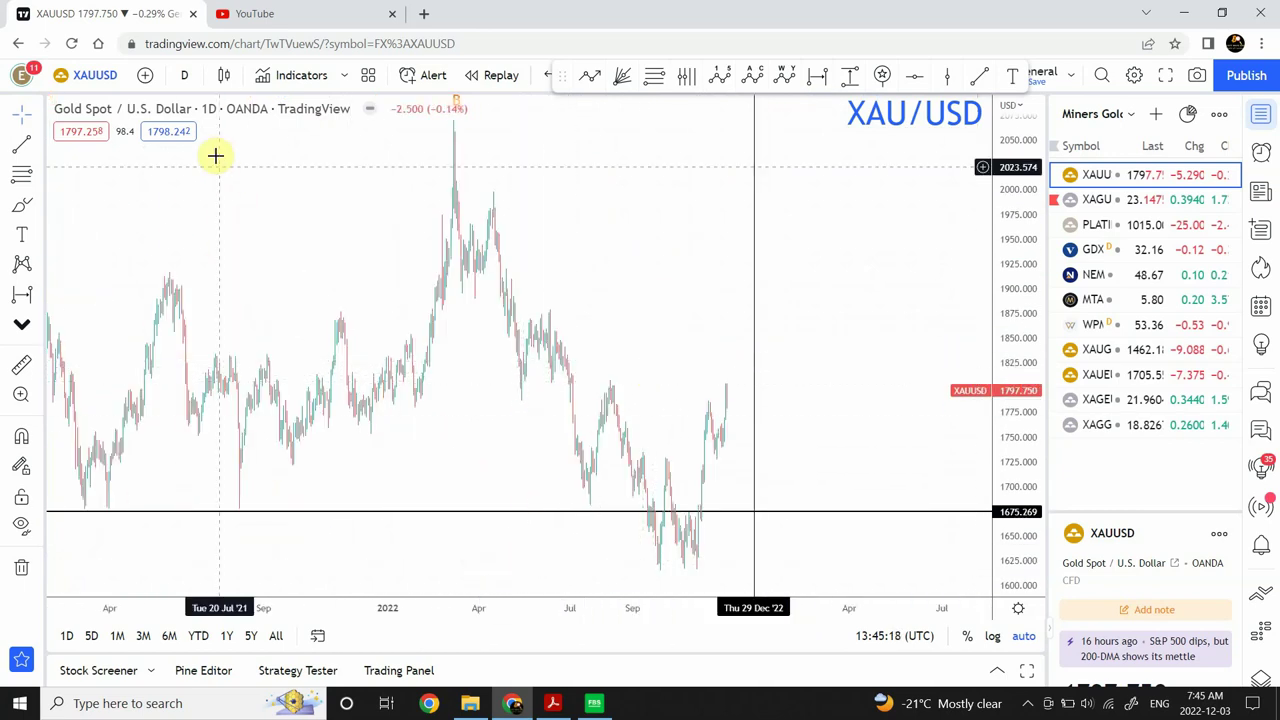
click(186, 78)
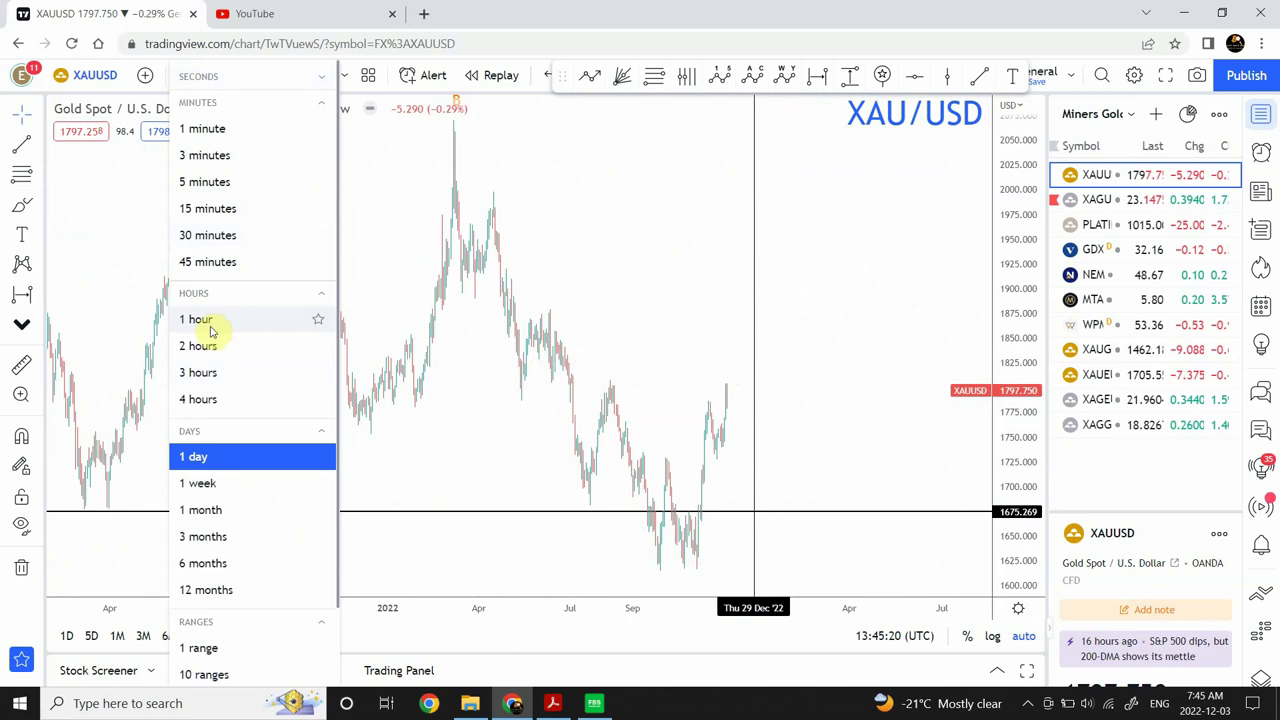
click(215, 322)
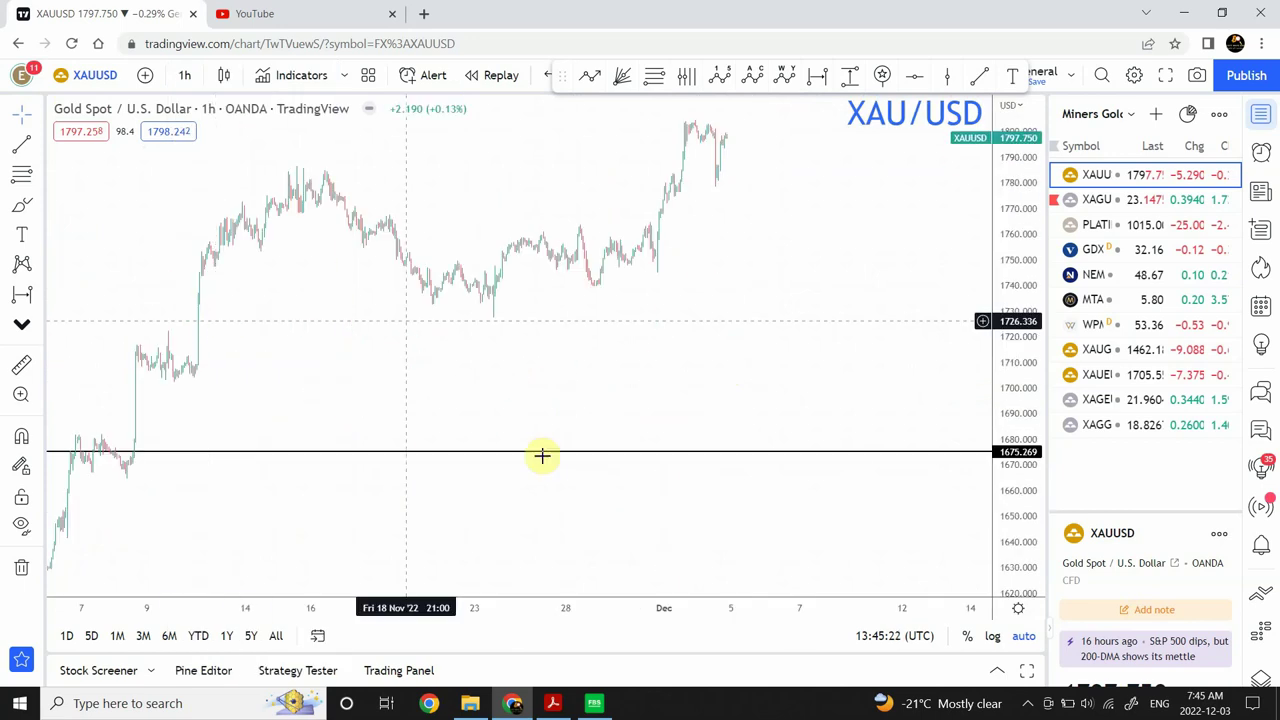
Examine the hourly gold price swings from late September to early December 2022.
mouse_move(549, 571)
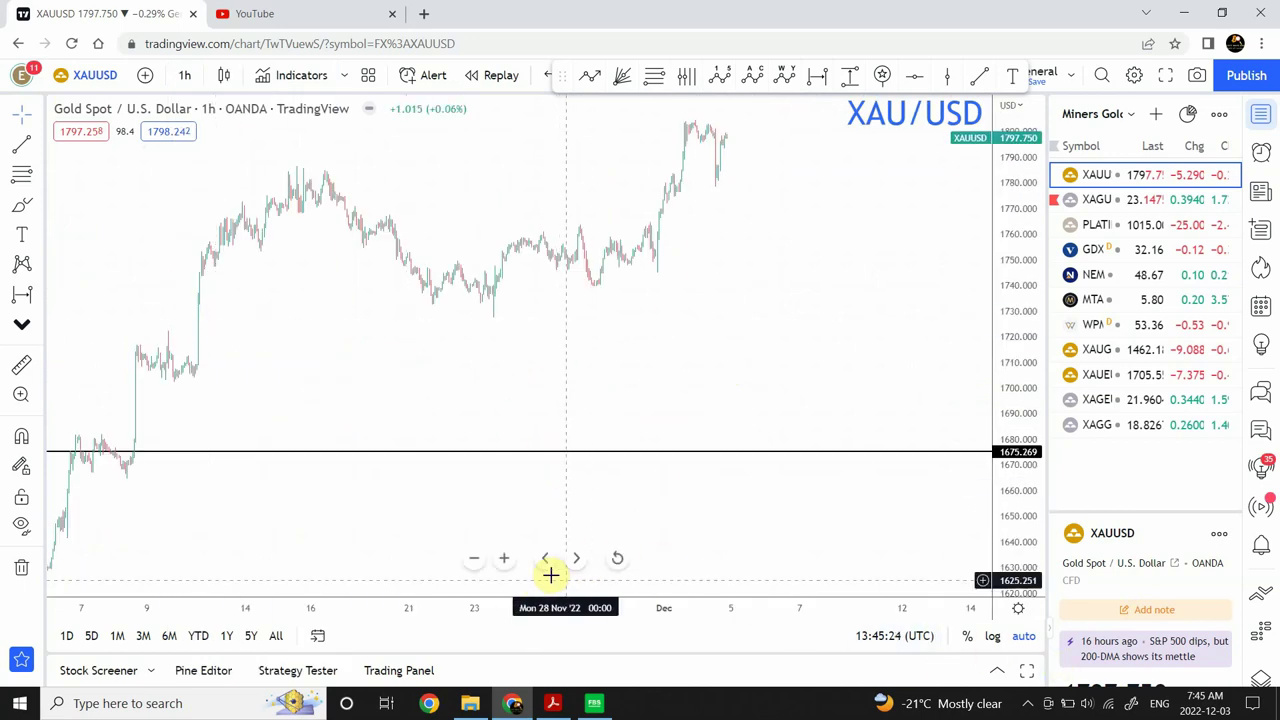
click(472, 557)
click(472, 557)
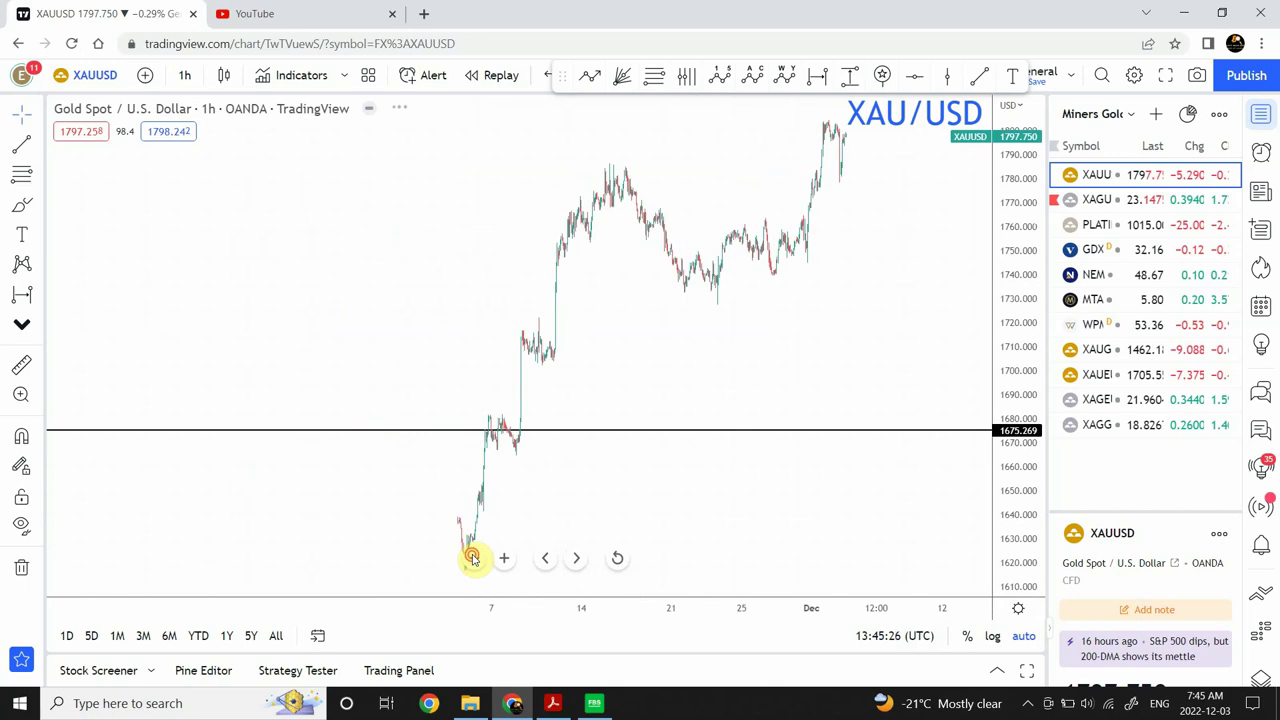
click(472, 557)
drag(640, 322, 317, 387)
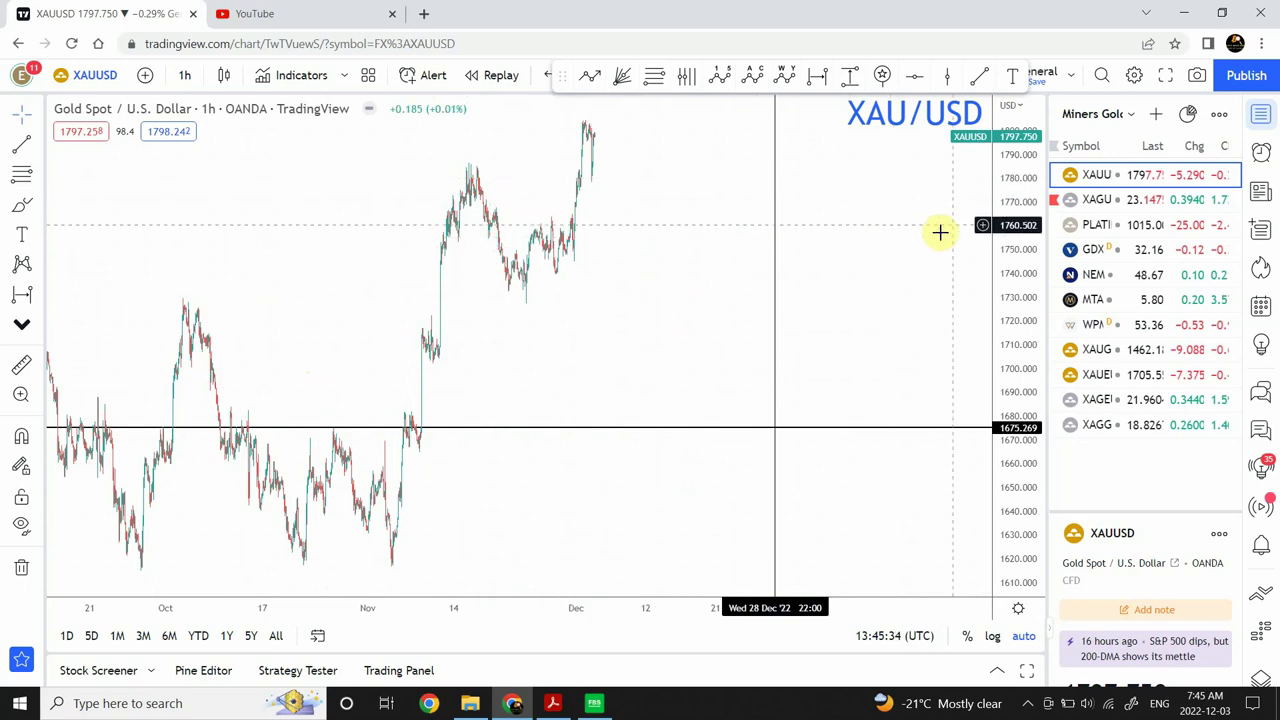
Draw a short rising trend line on the hourly gold chart from about 1795 to about 1816 at 5 December 2022.
drag(910, 280, 905, 281)
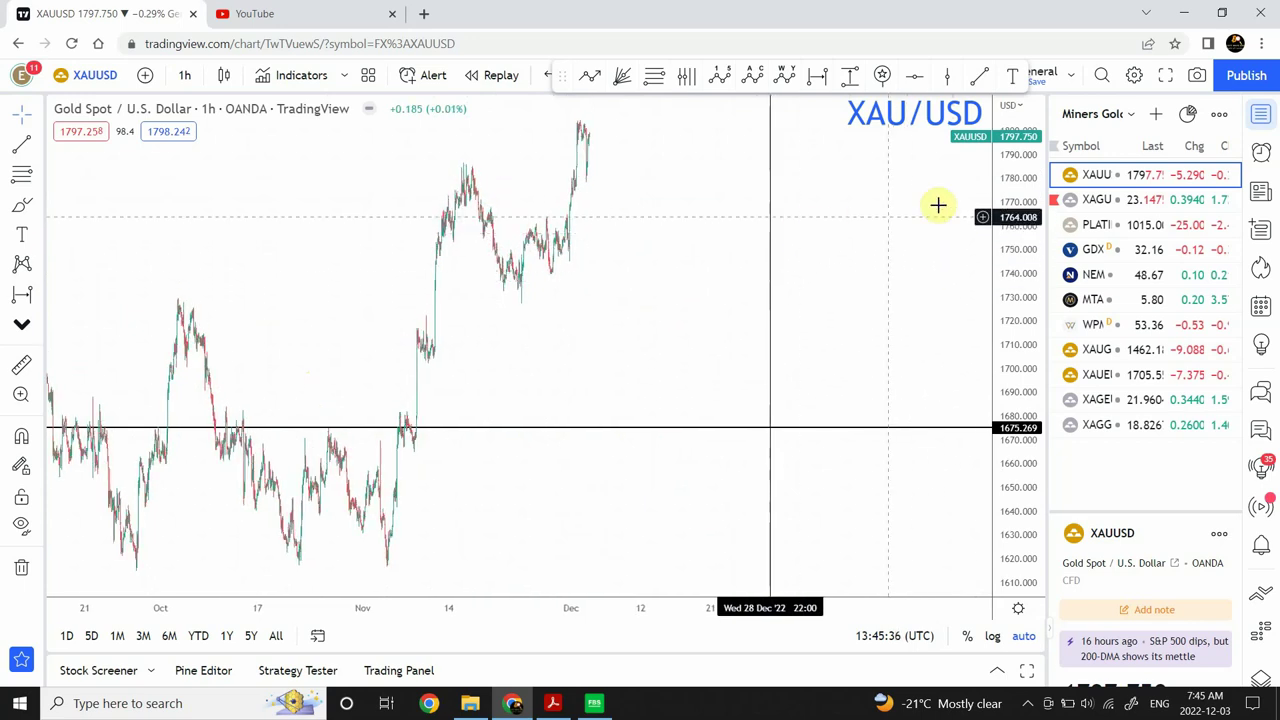
drag(1017, 212, 1013, 312)
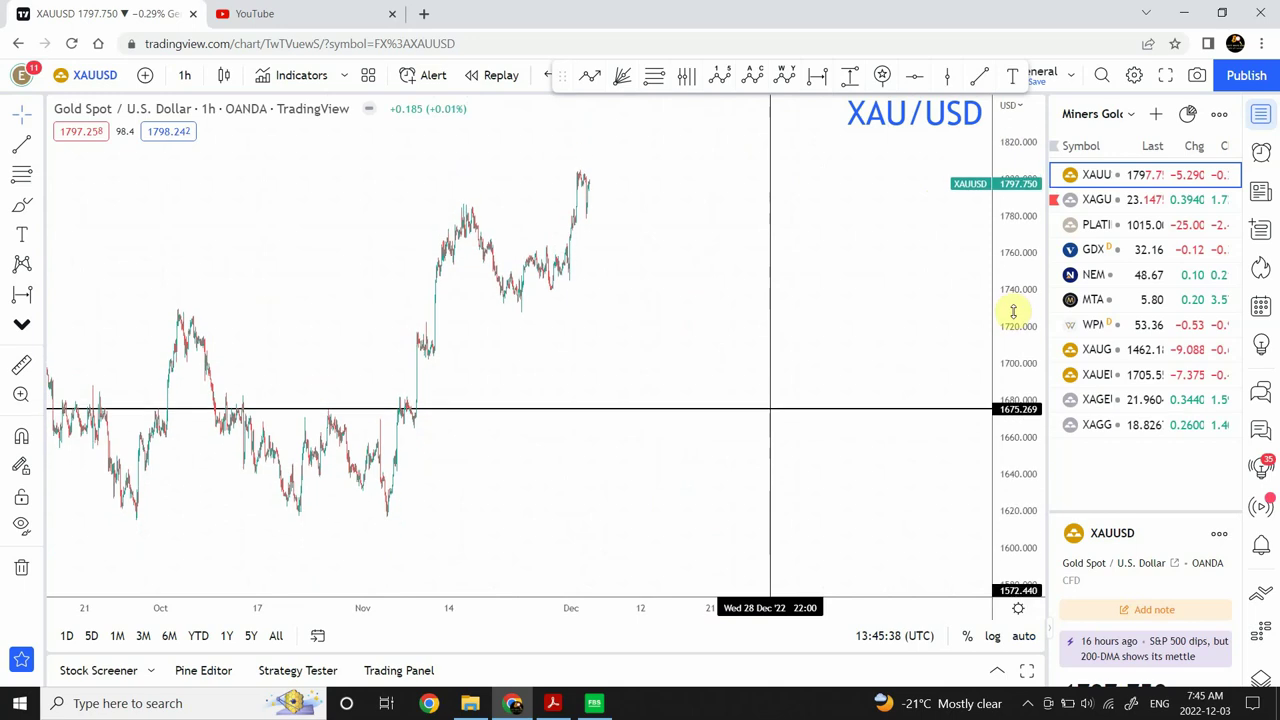
click(21, 147)
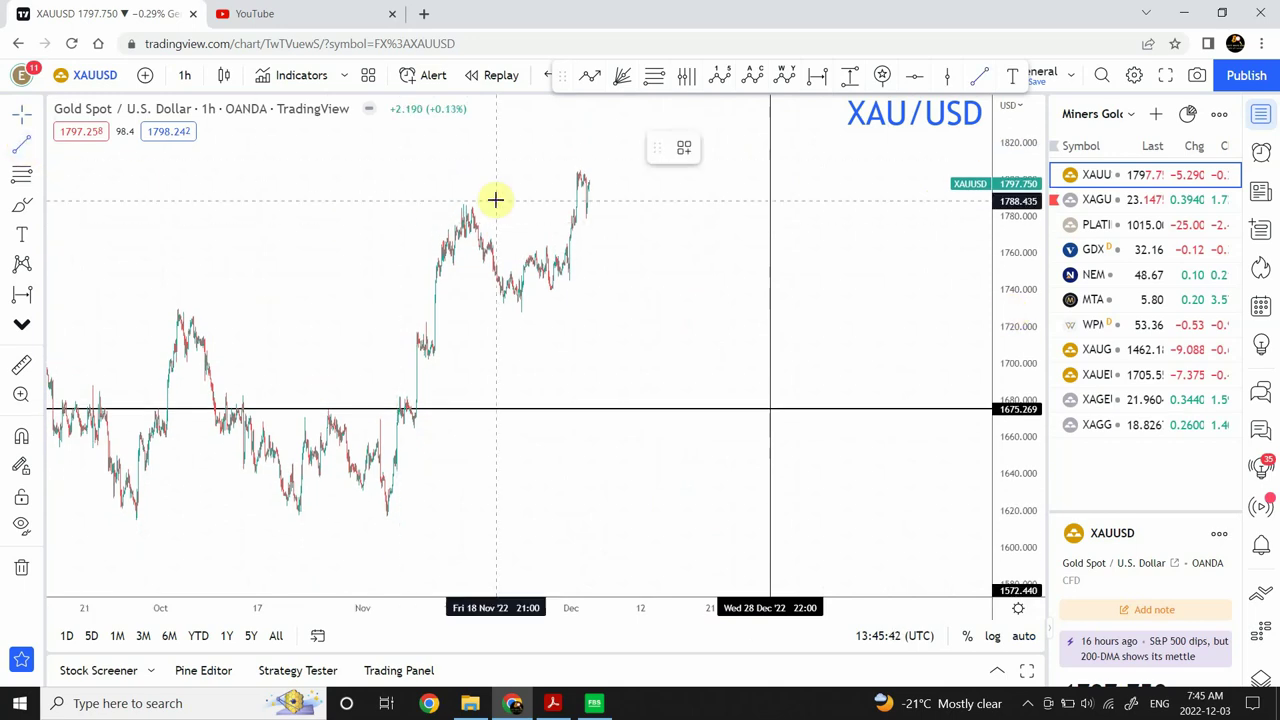
click(592, 188)
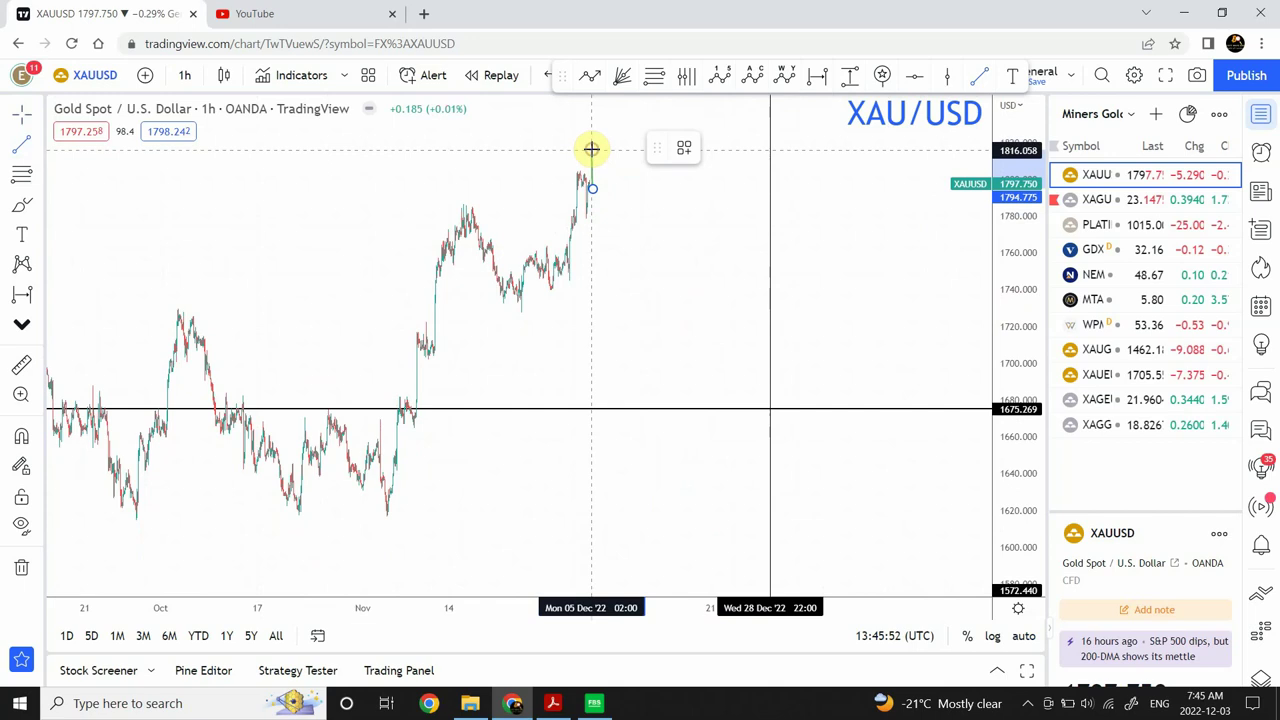
click(592, 148)
click(537, 271)
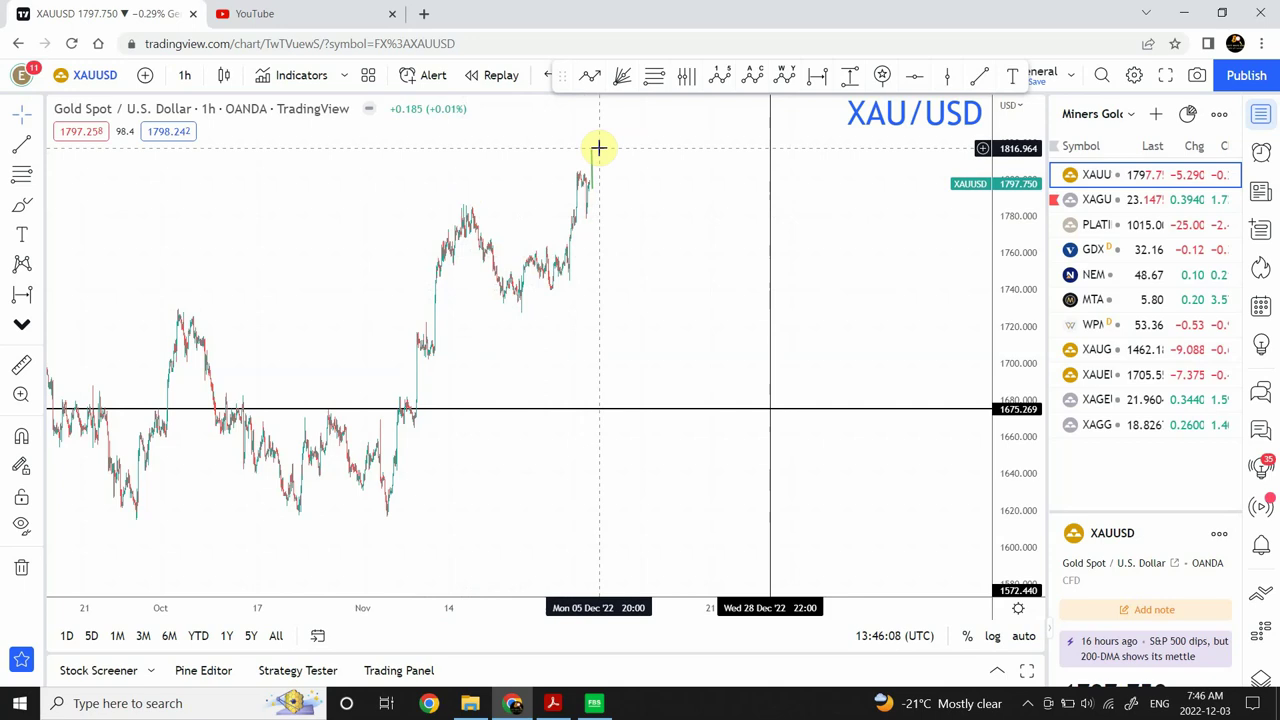
Draw a steep falling trend line from about 1816 on 5 December to about 1703 on 7 December 2022.
click(22, 142)
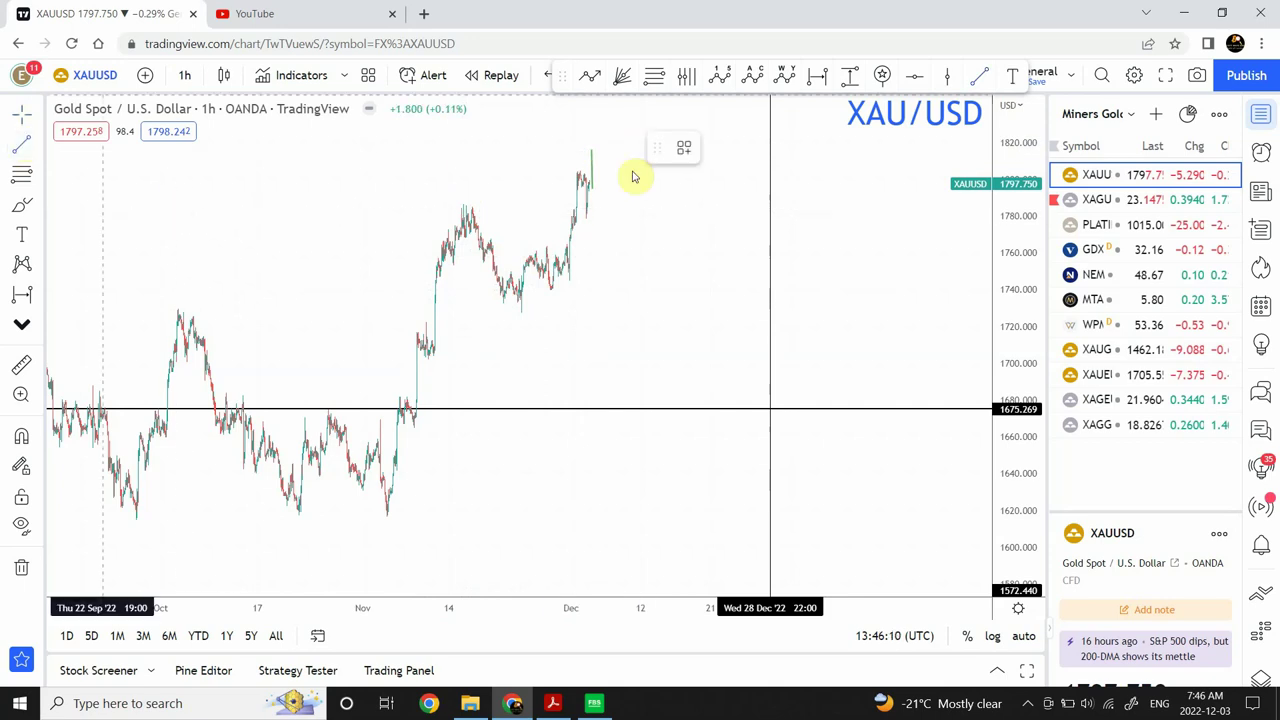
click(597, 150)
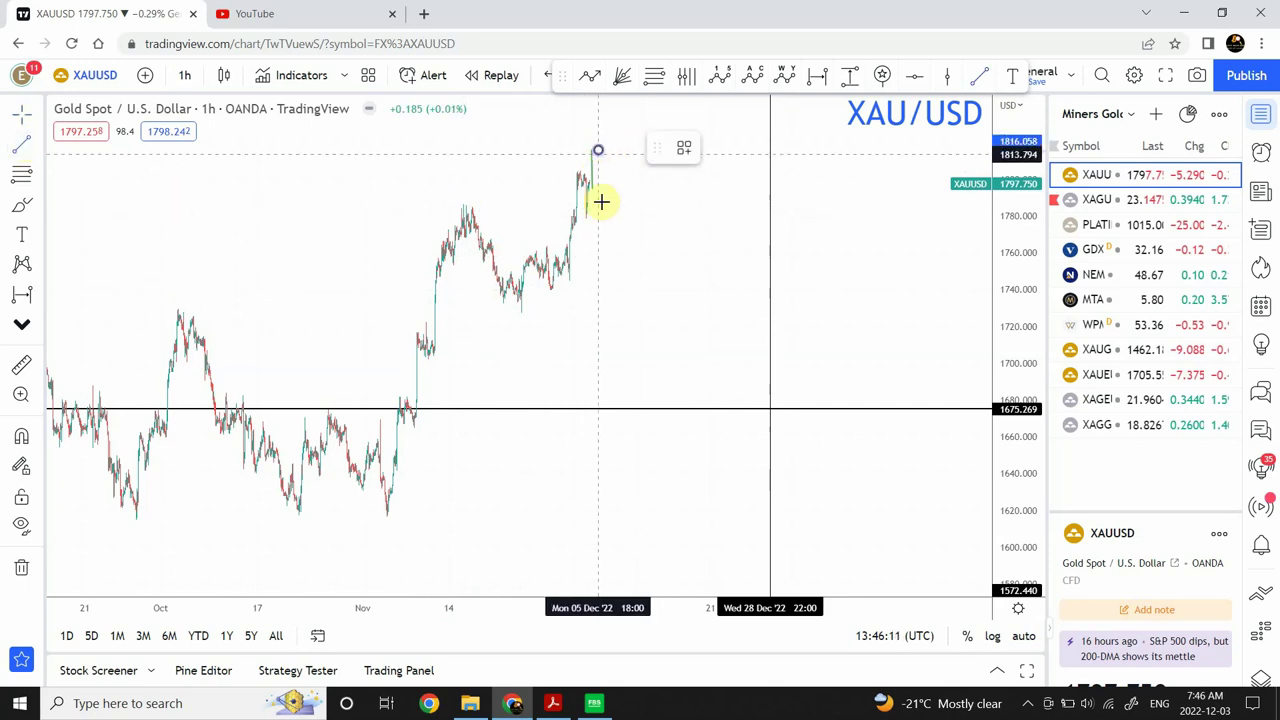
click(610, 357)
click(683, 314)
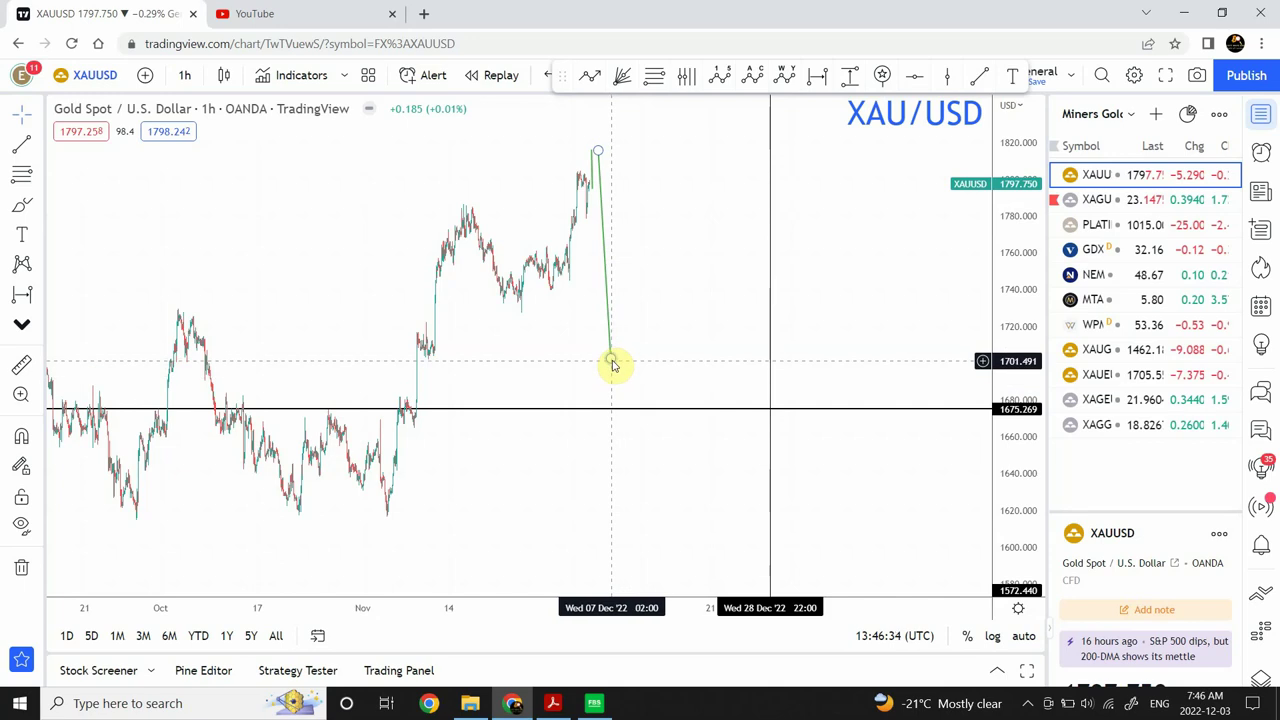
Place an Elliott ABC correction from about 1790 on 15 November, with (a) near 1727, (b) above the December high and (c) near 1701.
mouse_move(446, 517)
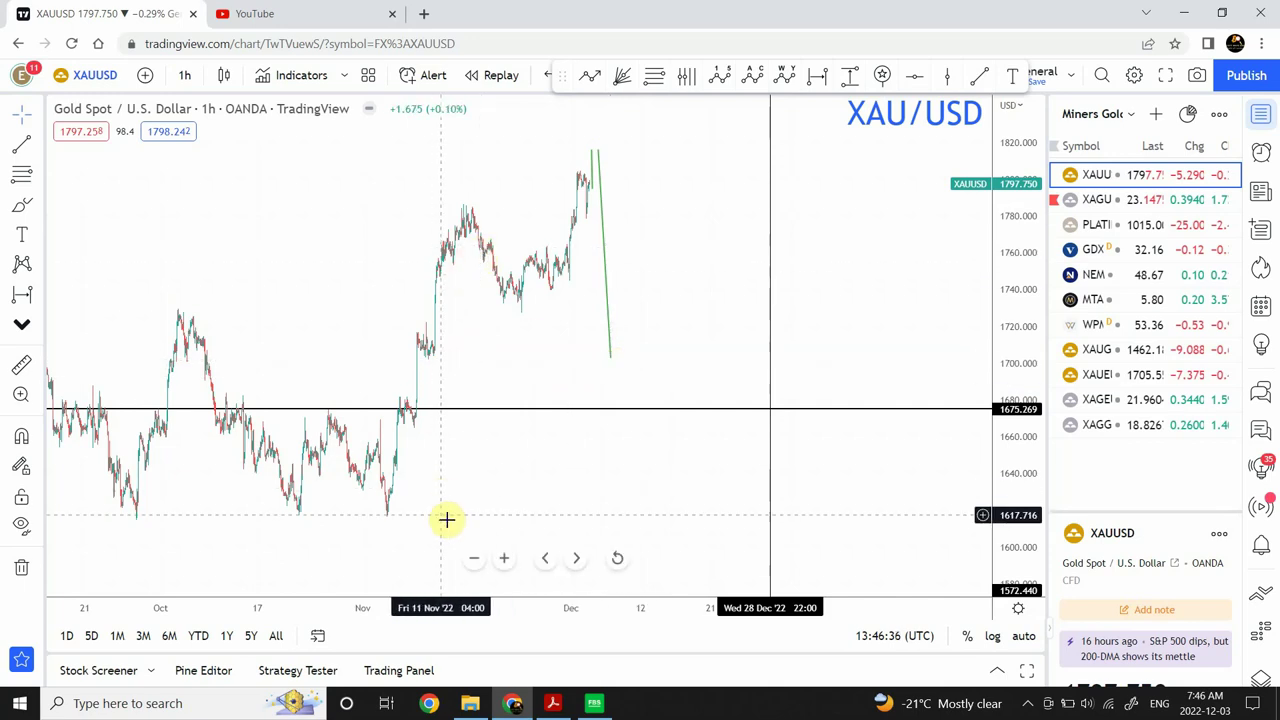
click(506, 559)
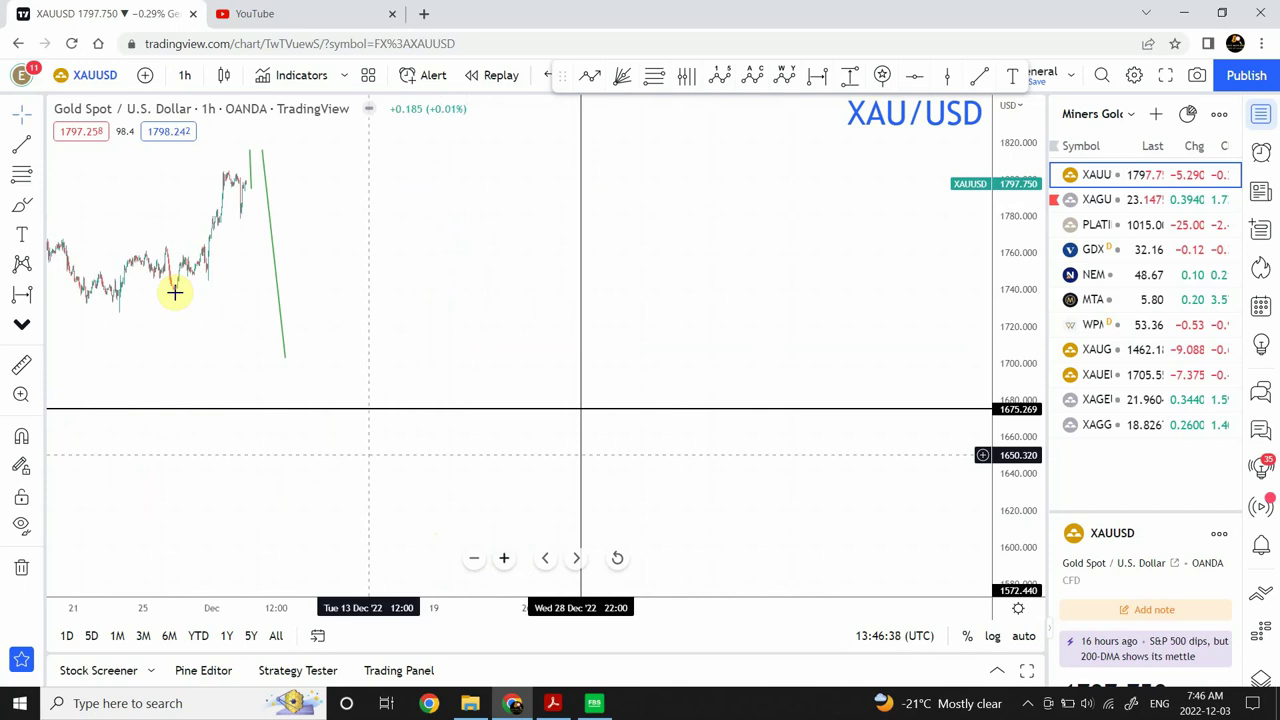
click(1029, 641)
drag(649, 460, 963, 480)
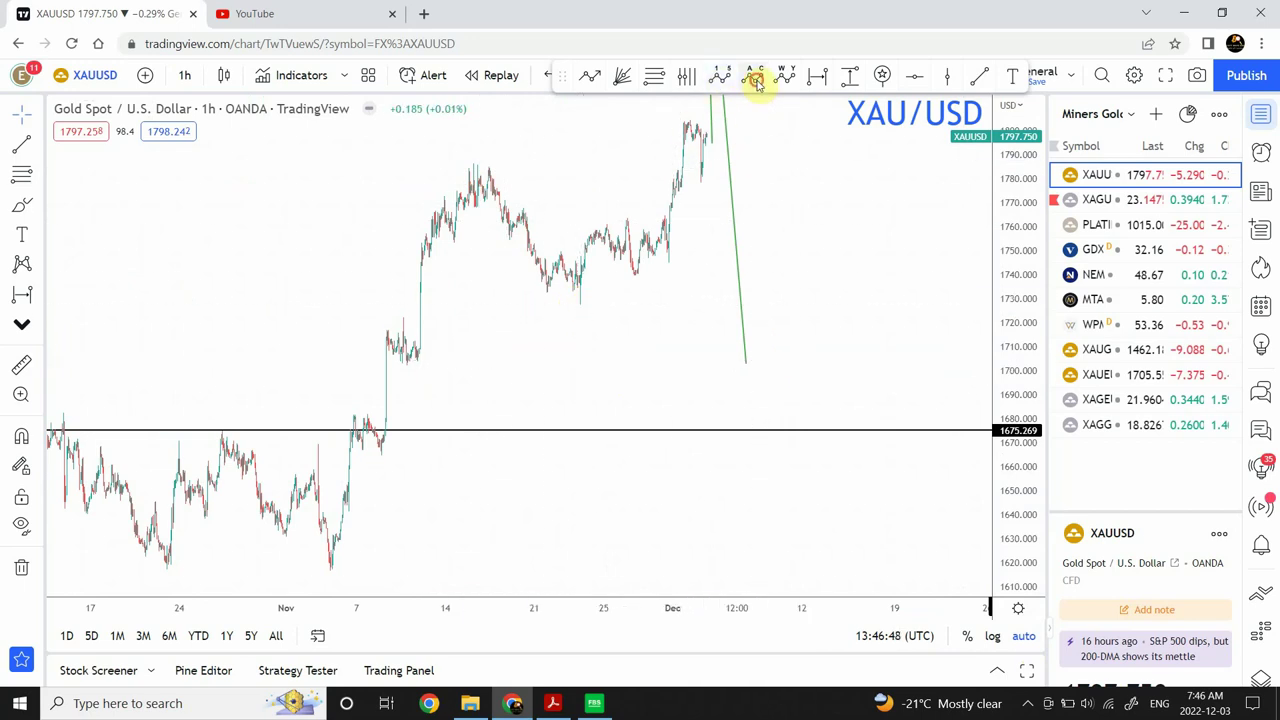
click(486, 212)
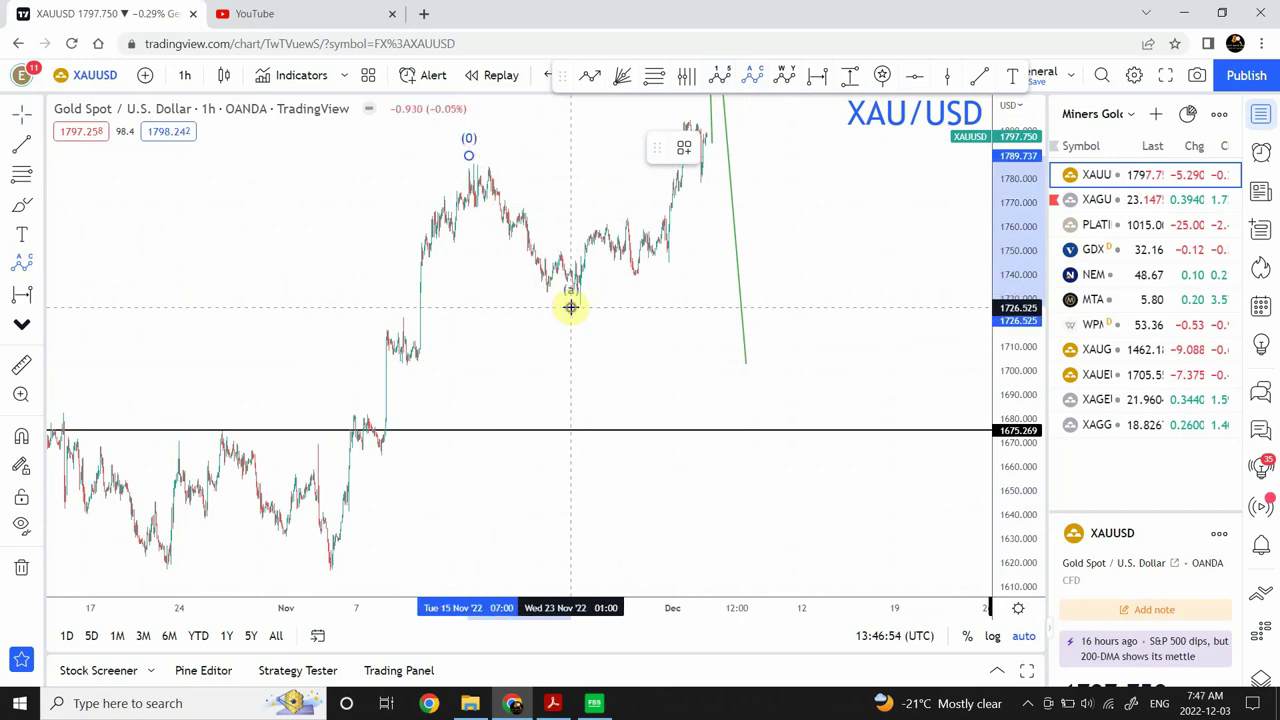
click(570, 307)
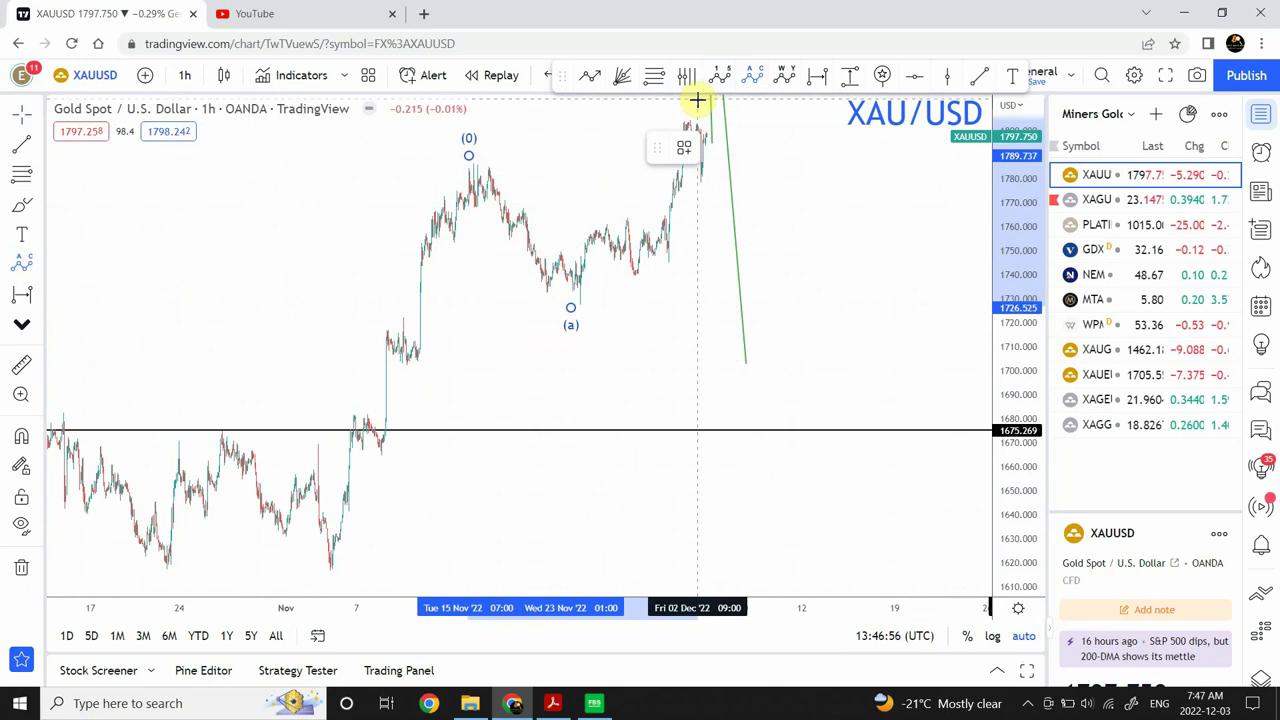
click(702, 115)
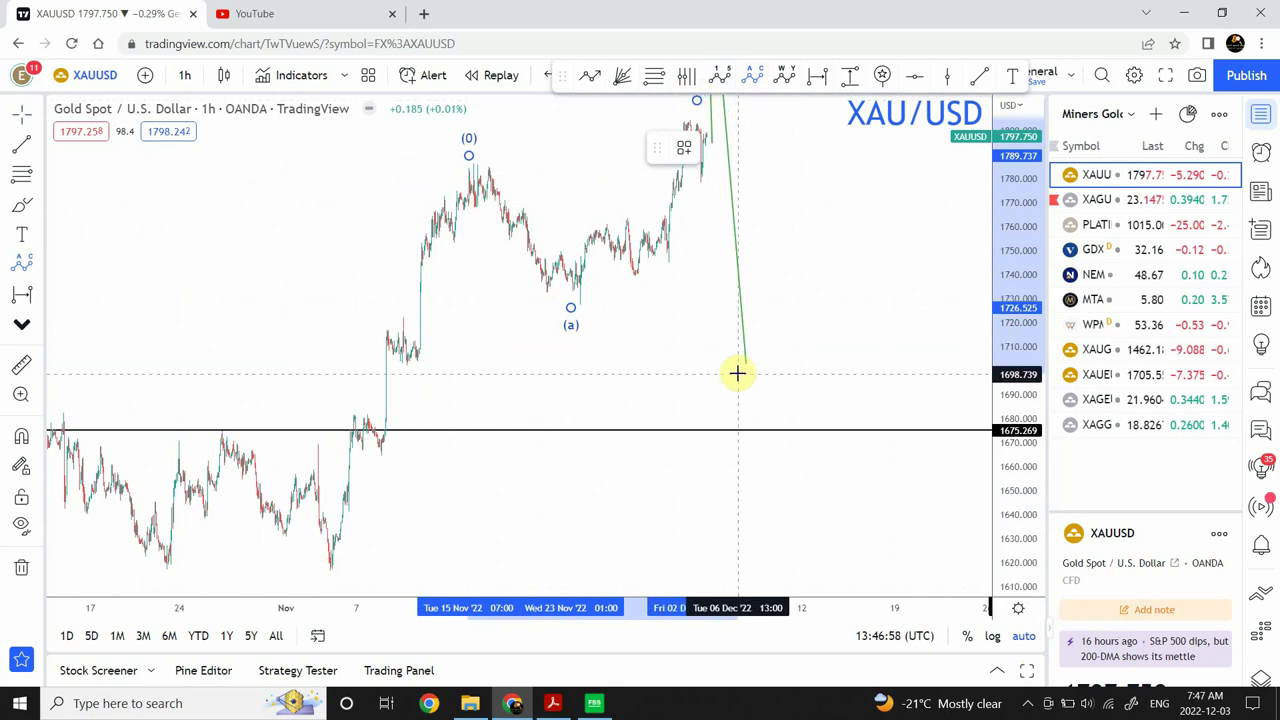
click(737, 368)
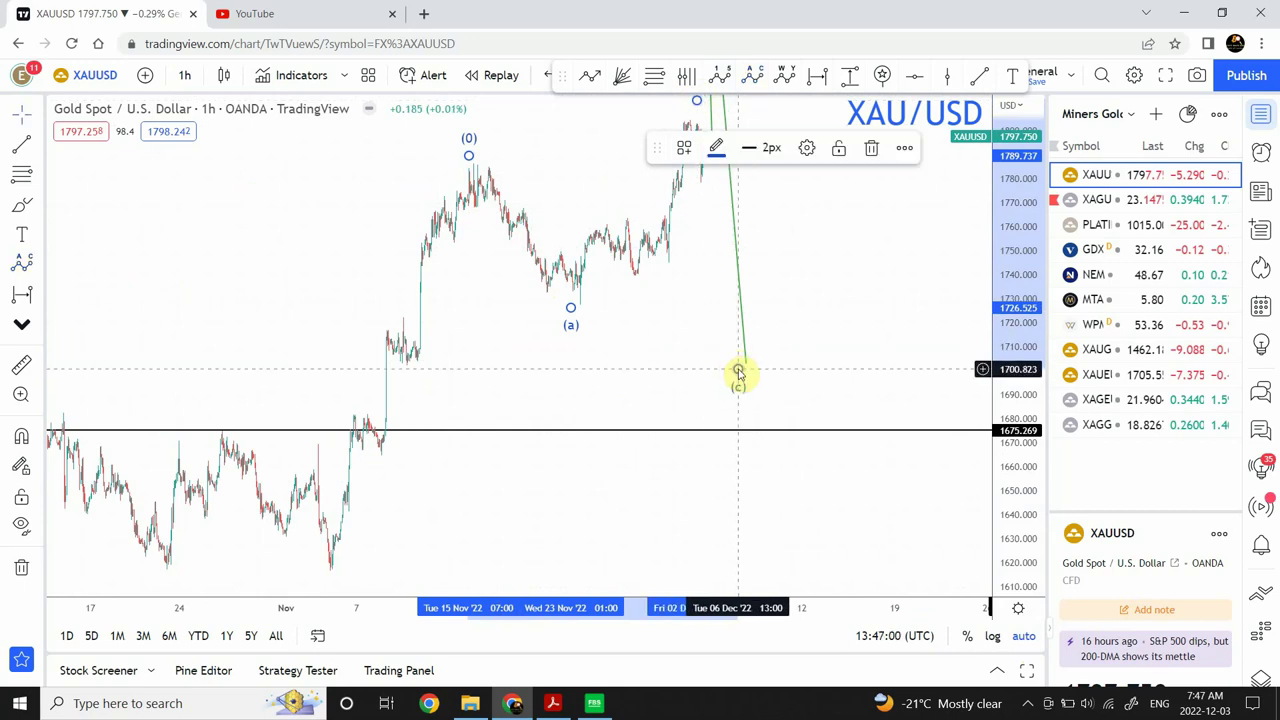
click(846, 254)
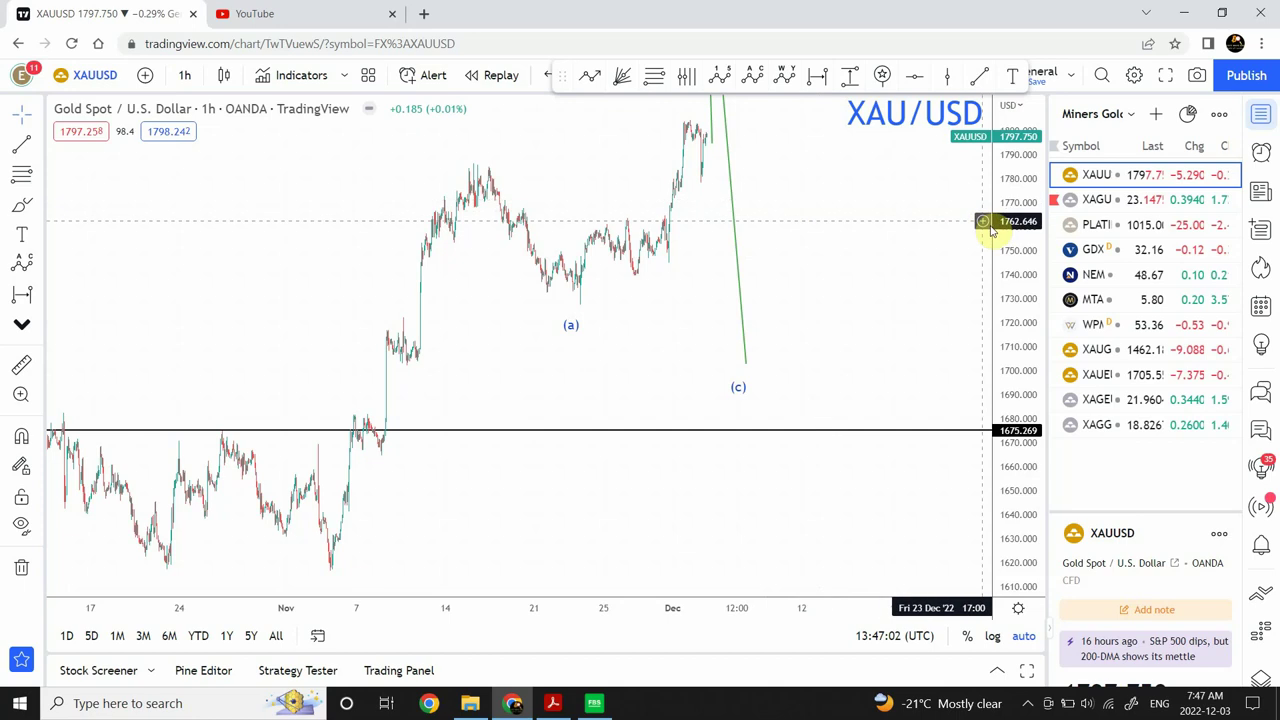
drag(1008, 235, 1007, 318)
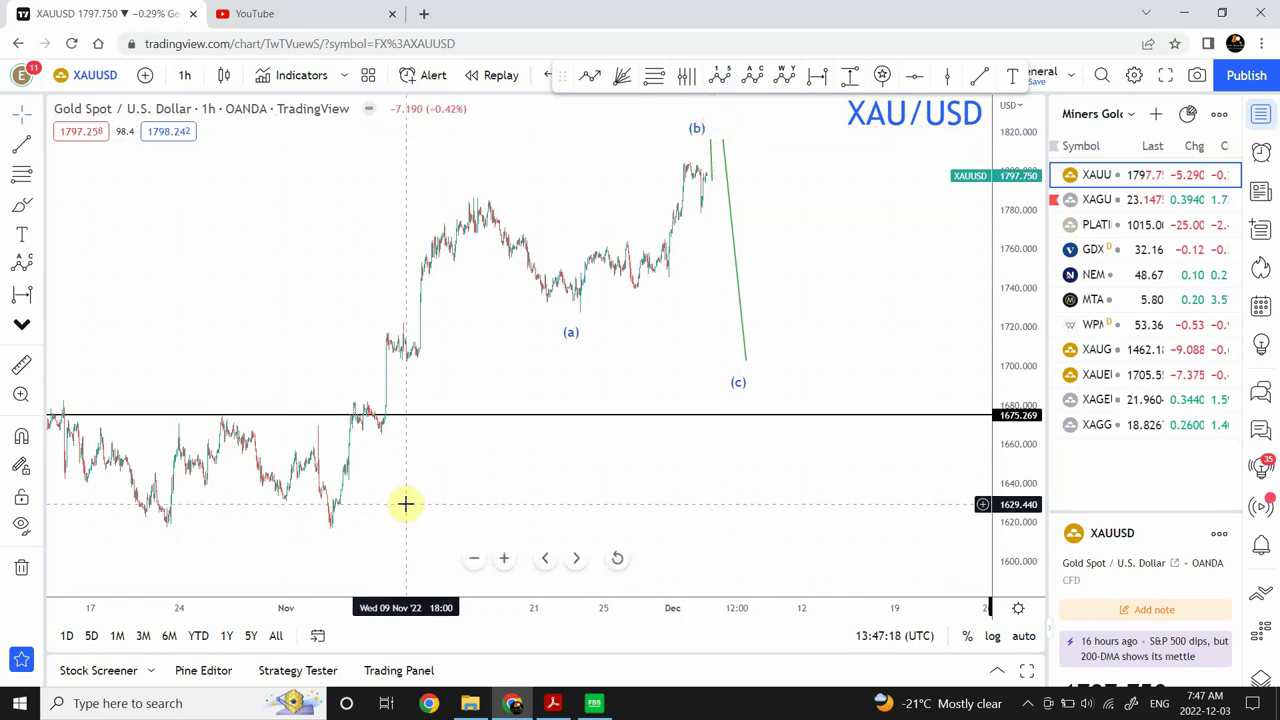
Examine the hourly gold swings from June to December 2022 against the projected (a)-(b)-(c) correction.
drag(347, 370, 665, 458)
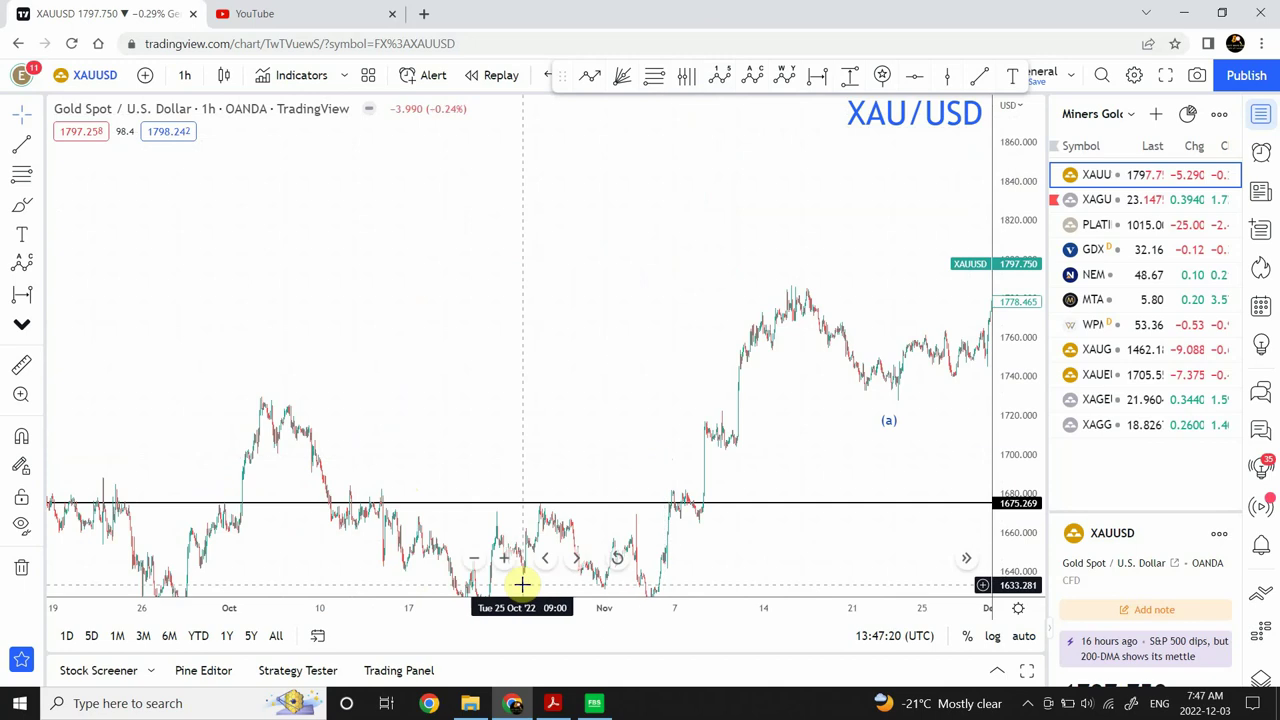
click(478, 562)
click(478, 562)
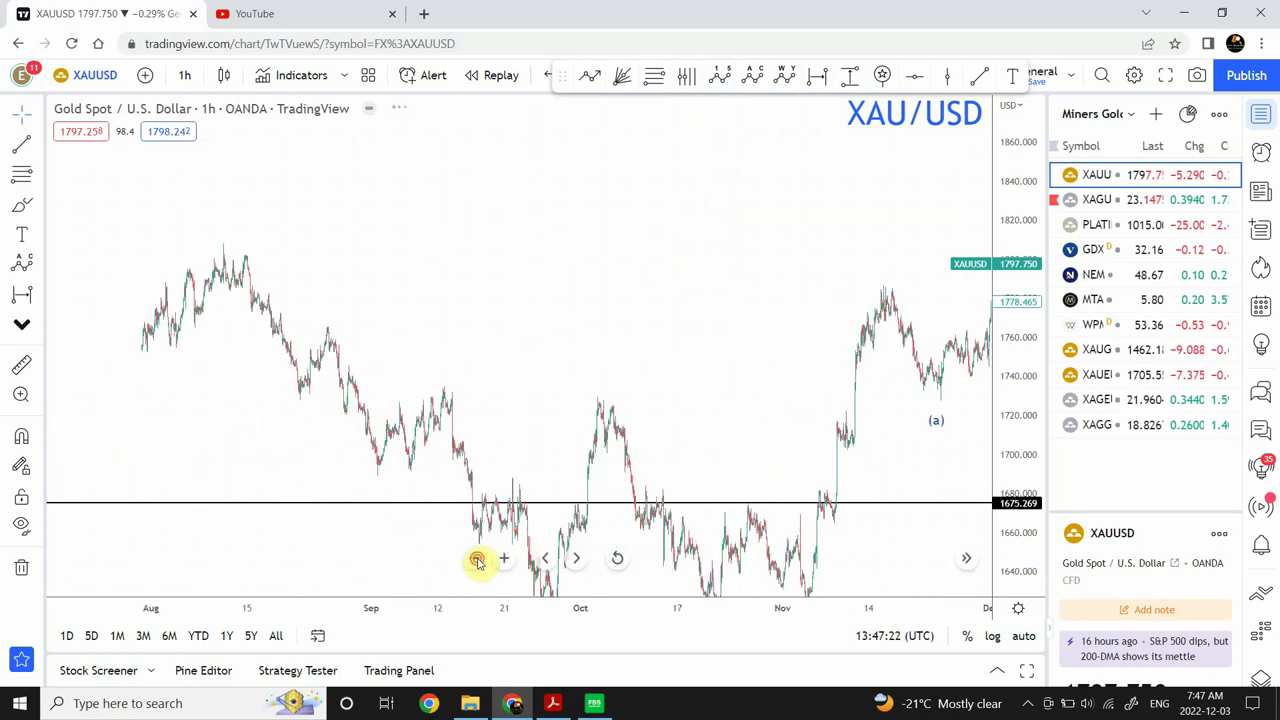
drag(588, 307, 480, 349)
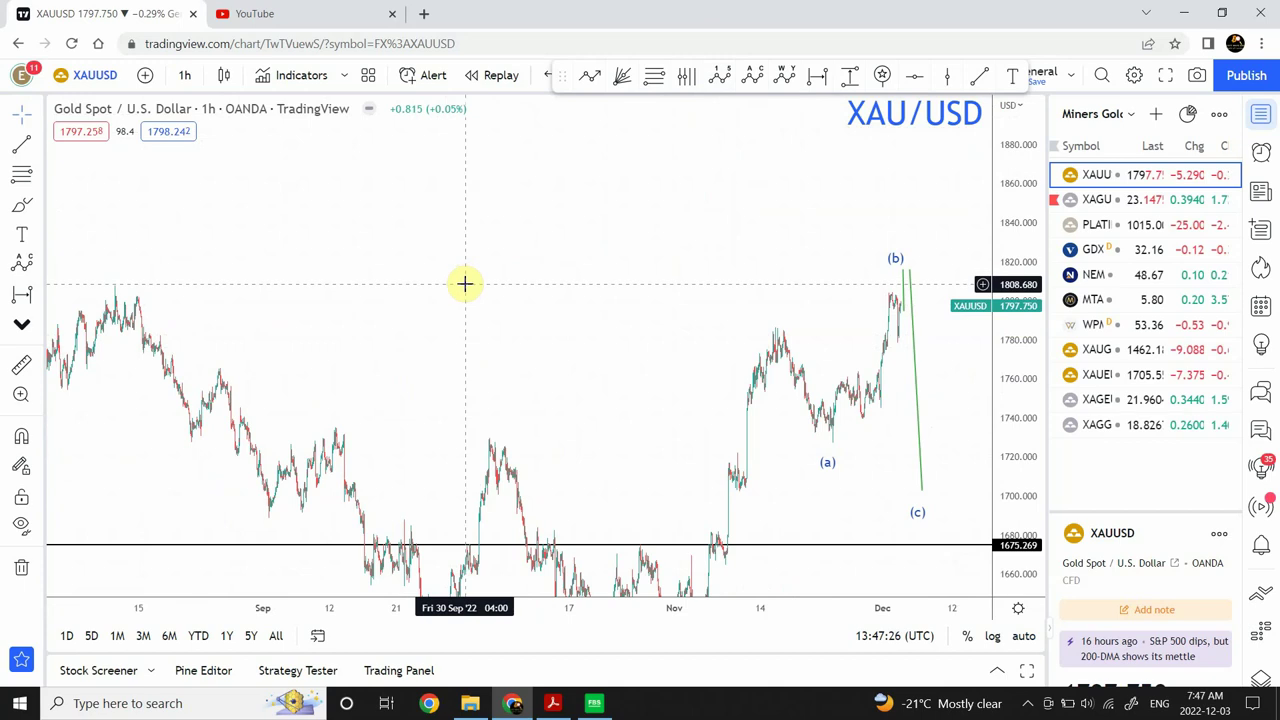
drag(386, 346, 681, 401)
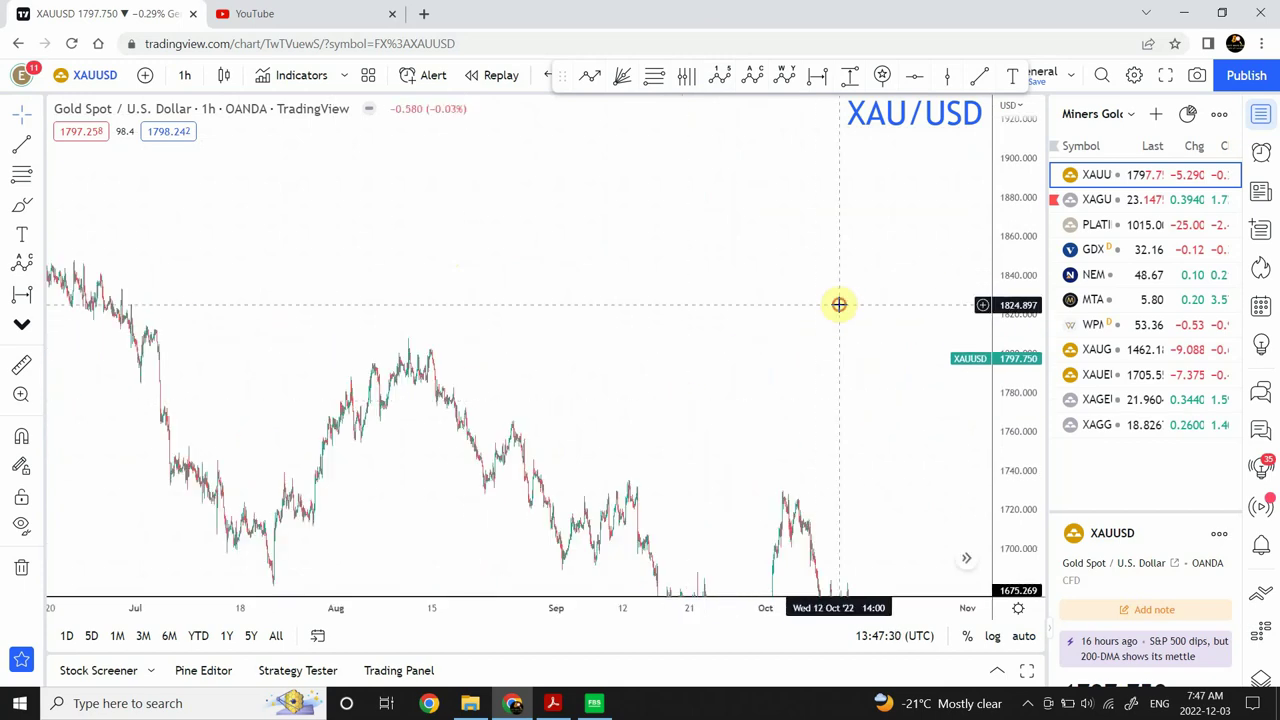
drag(837, 303, 172, 274)
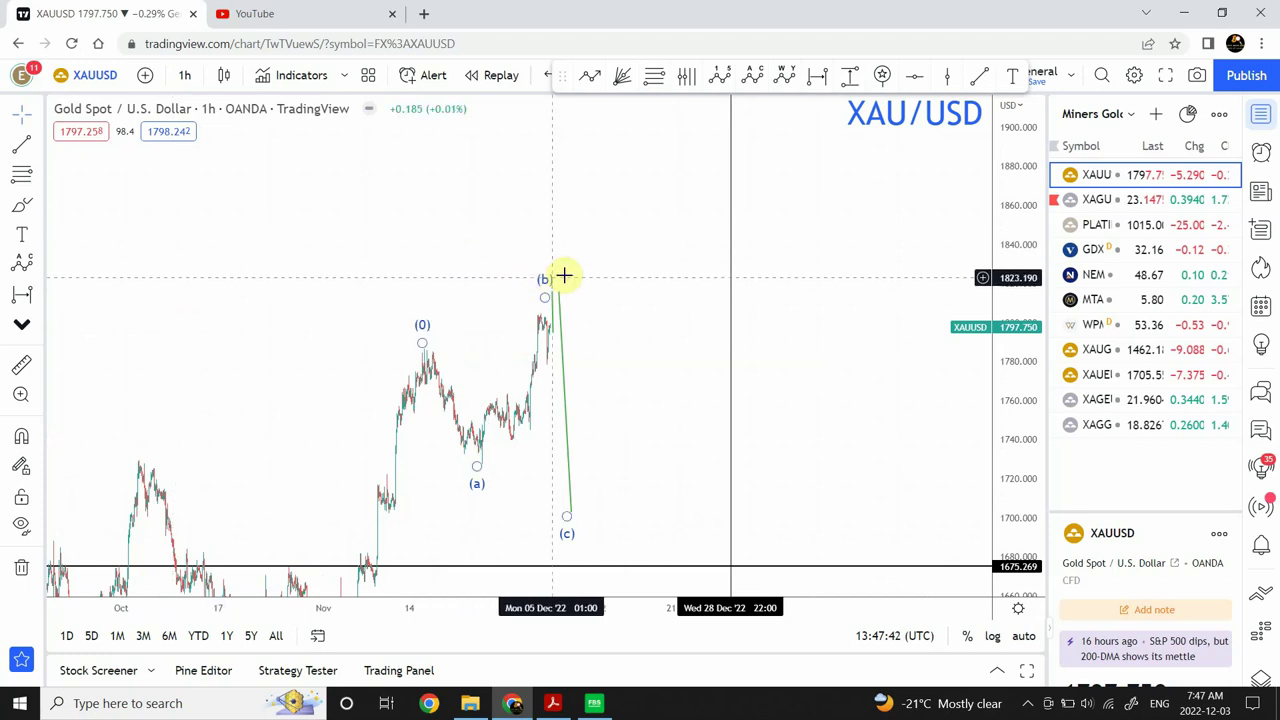
click(570, 456)
click(597, 509)
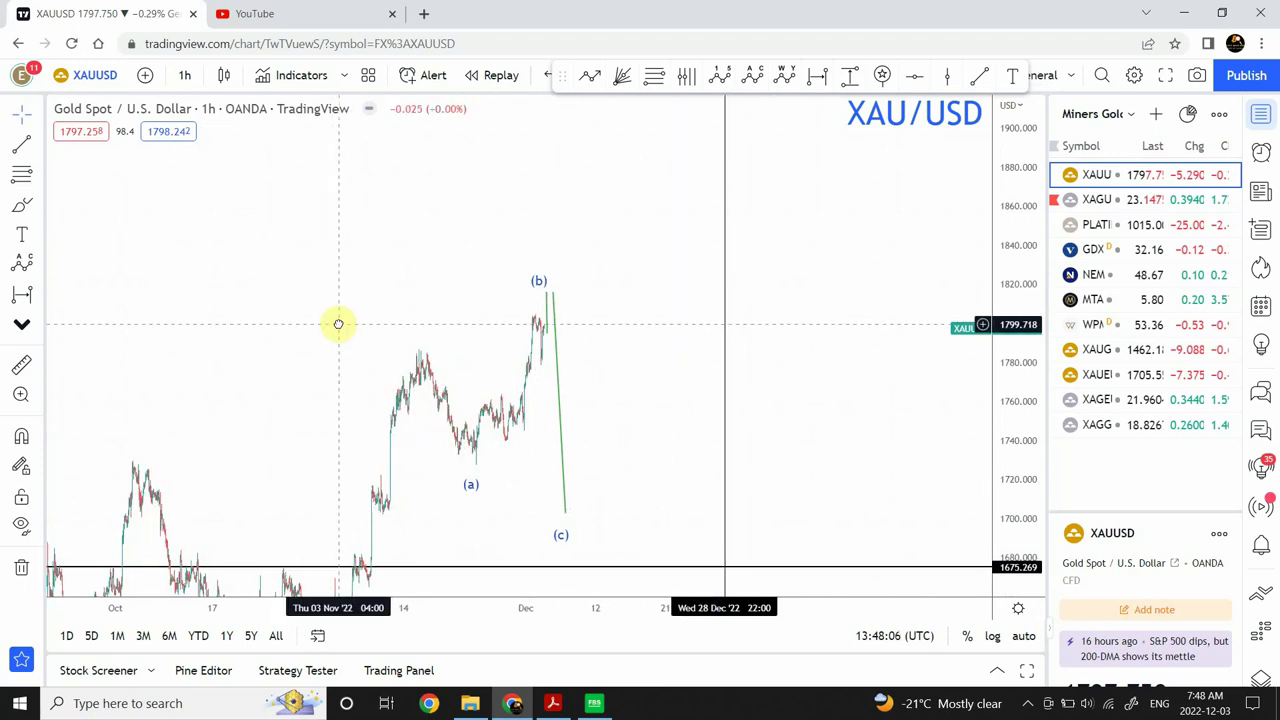
drag(337, 323, 323, 265)
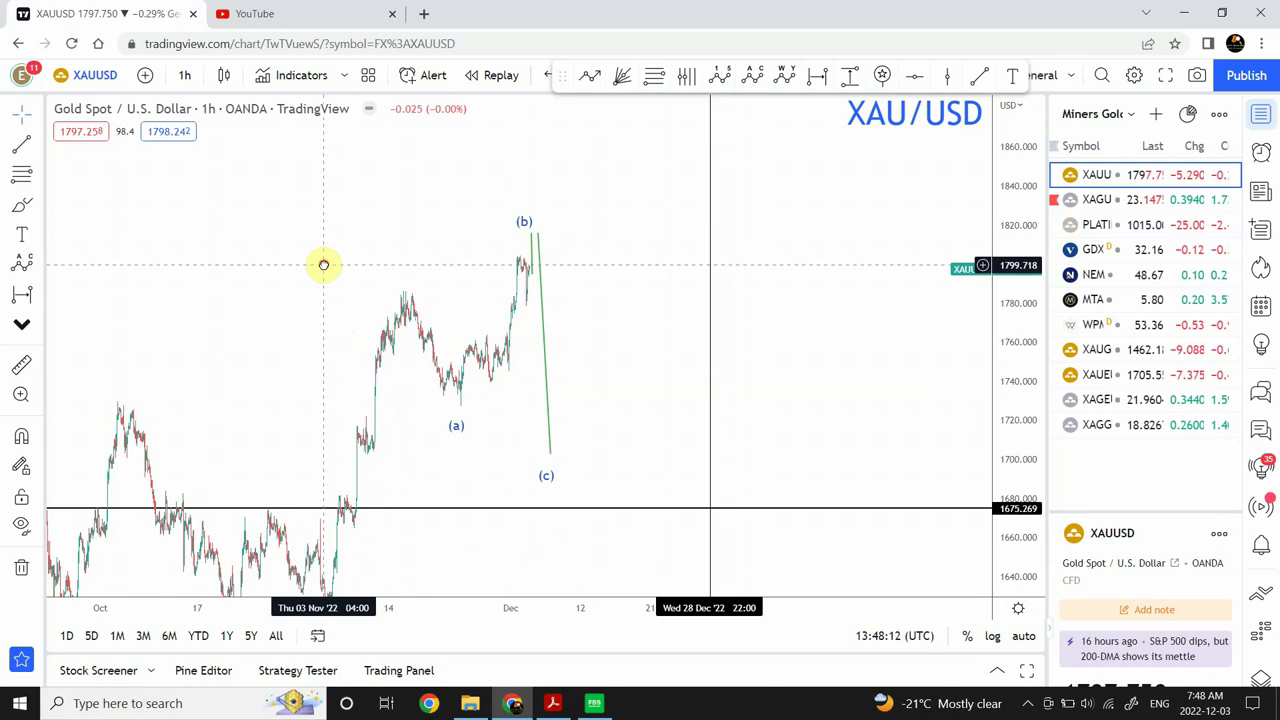
Open the silver (XAGUSD) chart, review its hourly wave count with auto scaling off, and switch to the 1 day timeframe.
click(1150, 199)
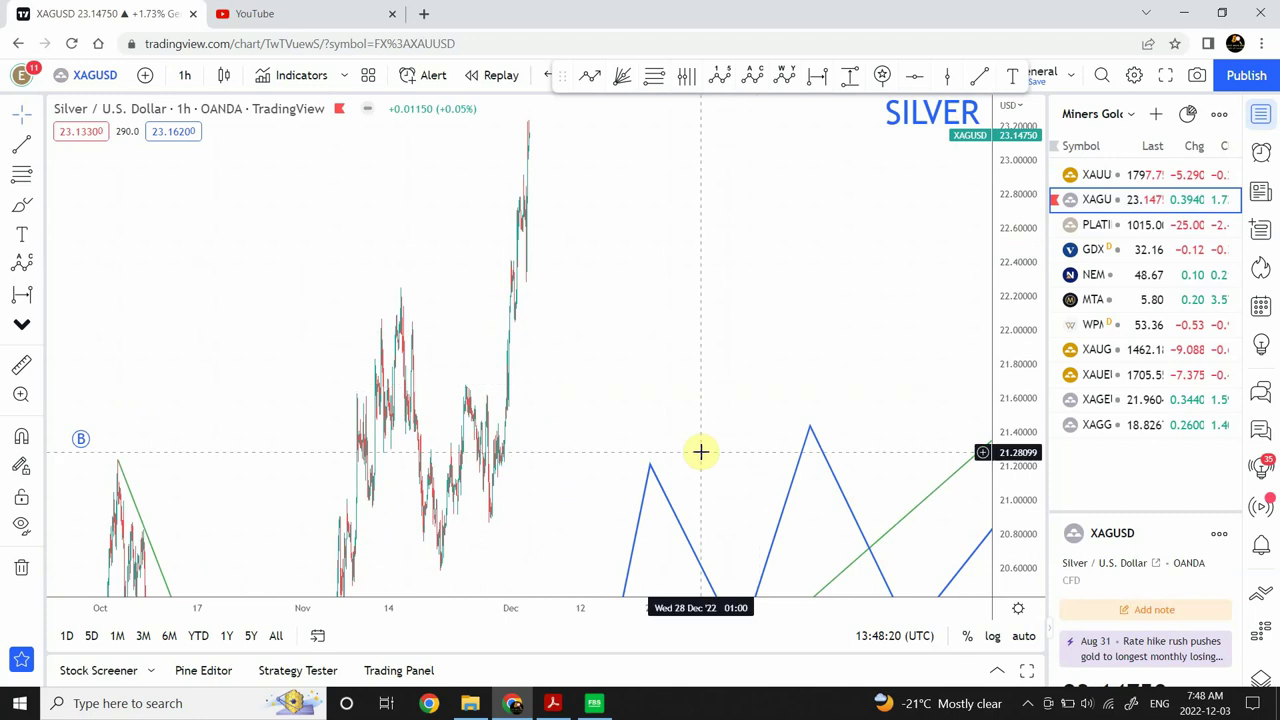
click(1025, 637)
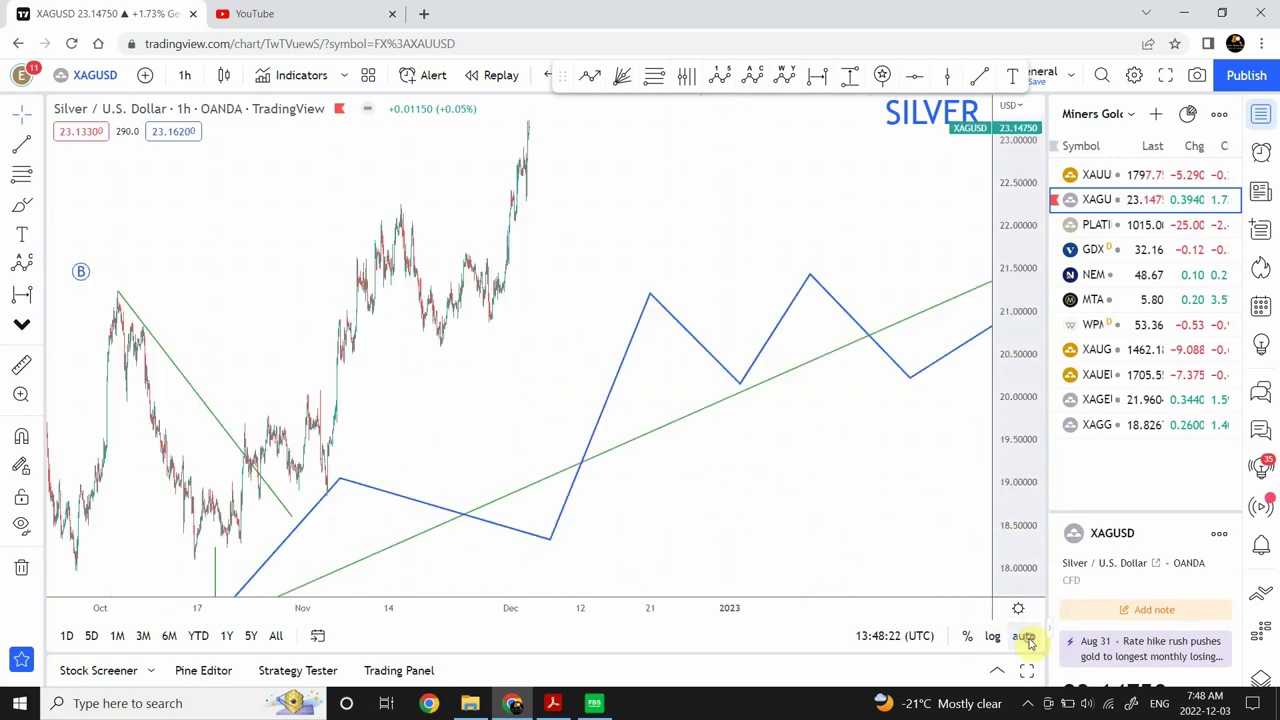
drag(577, 277, 1006, 409)
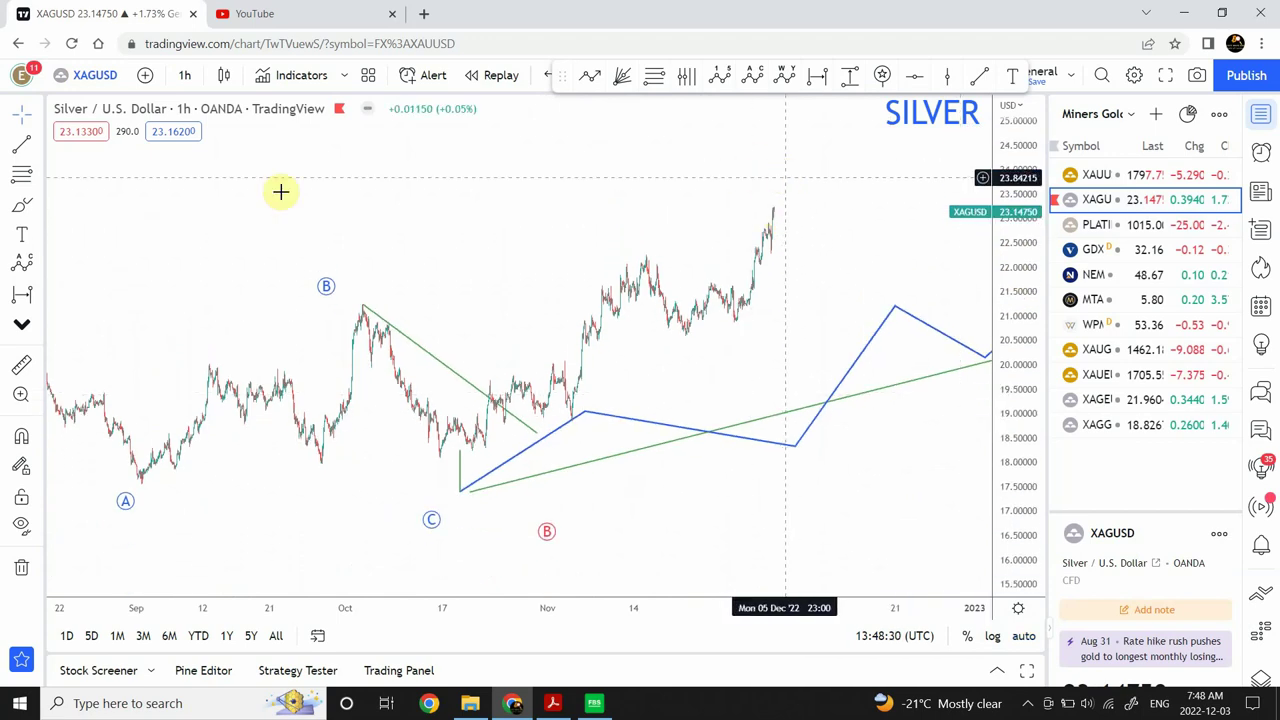
click(185, 78)
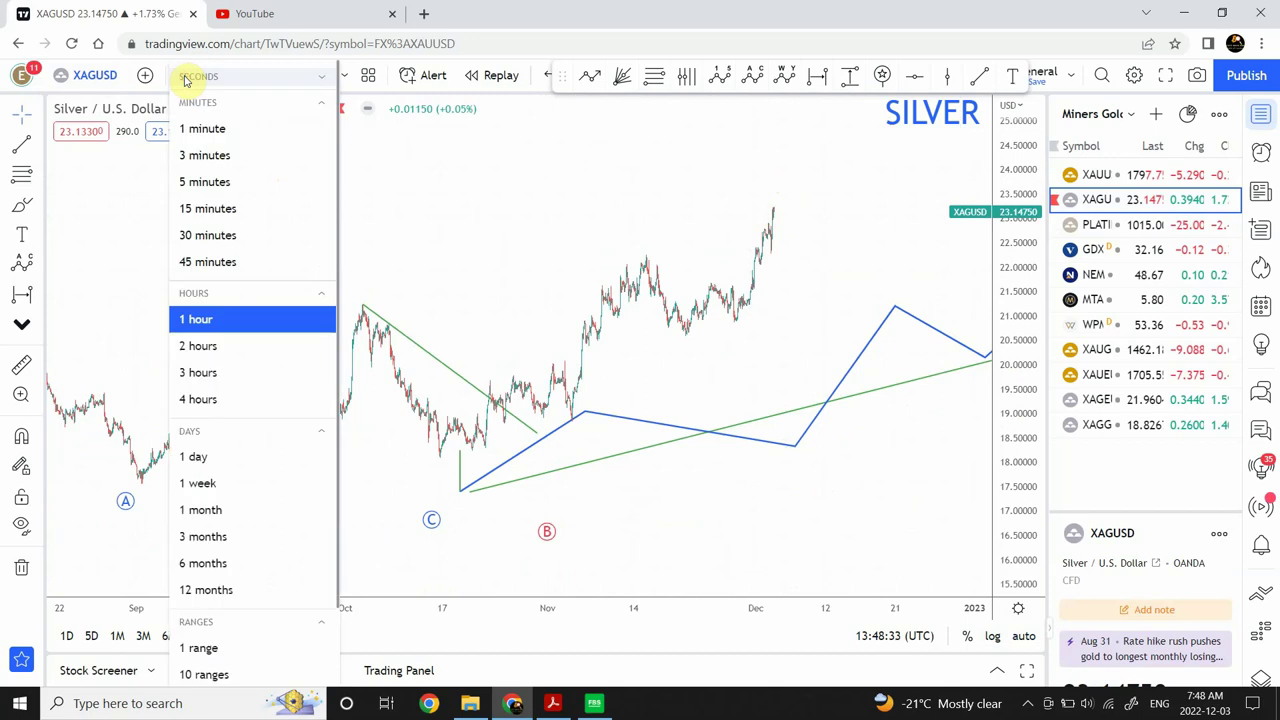
click(196, 457)
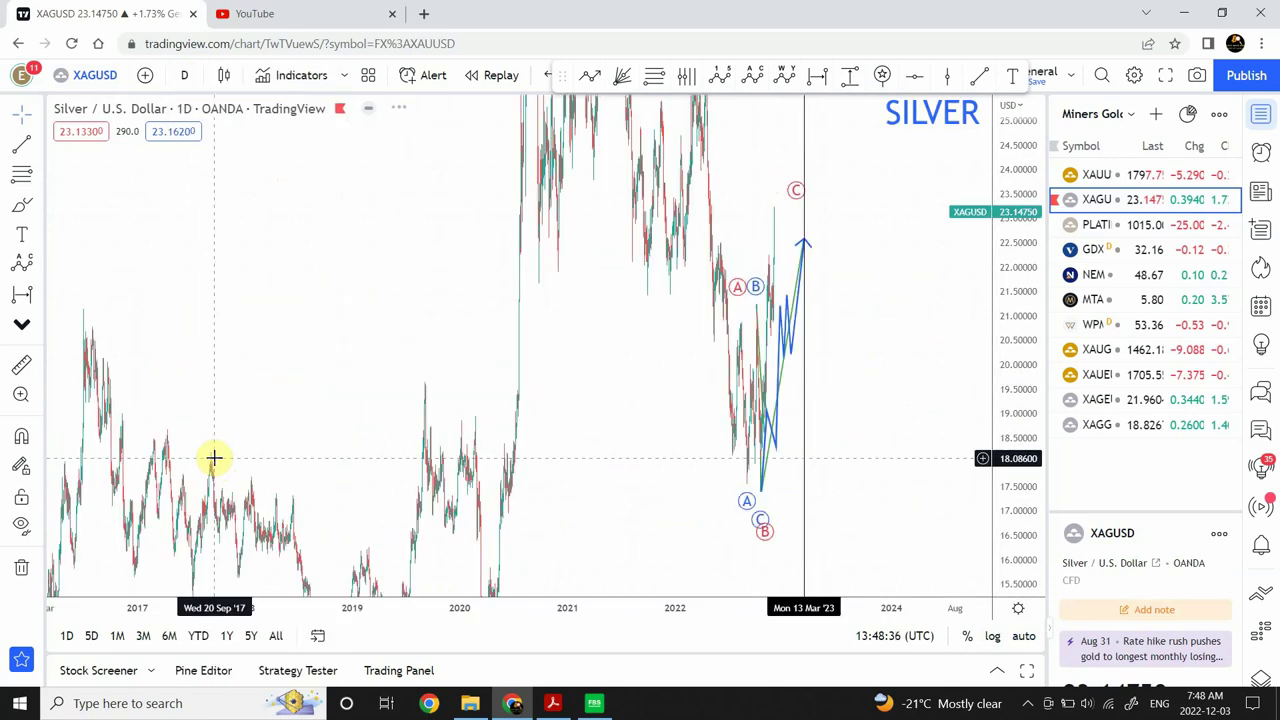
Fit the daily silver chart to the price scale and examine its A, B and C wave structure from 2020 onward.
drag(580, 369, 517, 534)
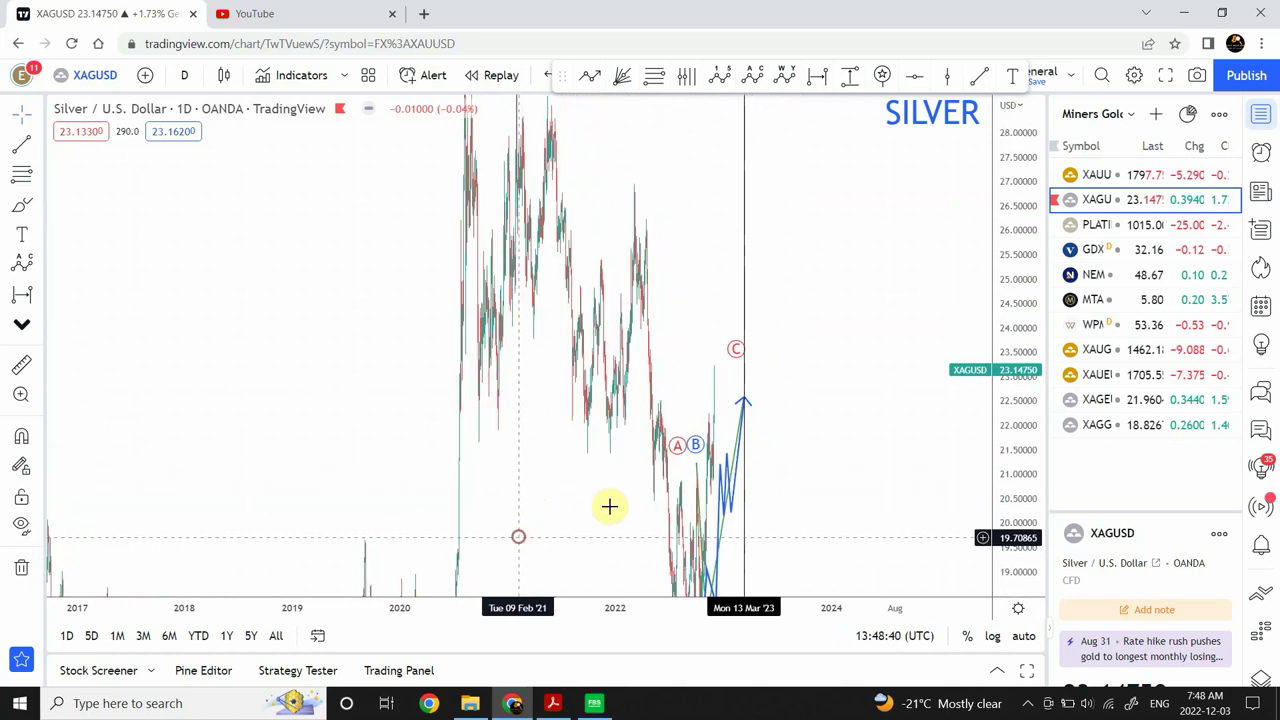
click(1026, 640)
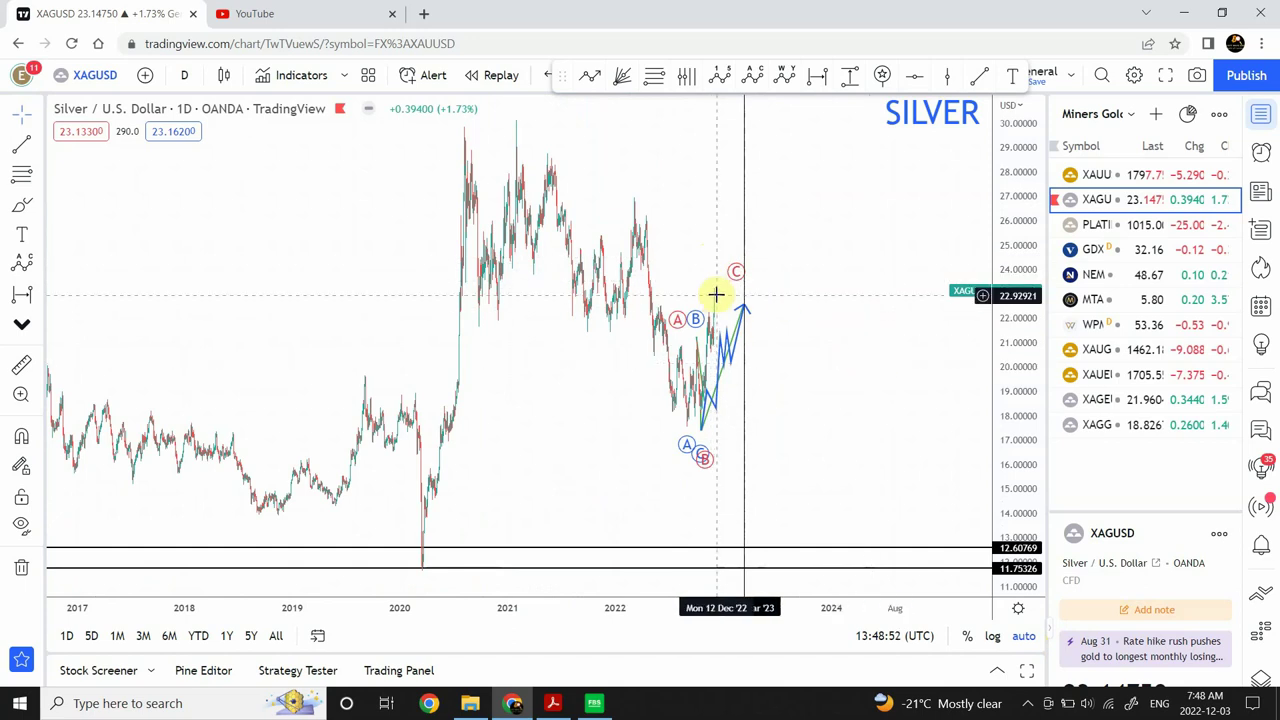
click(716, 294)
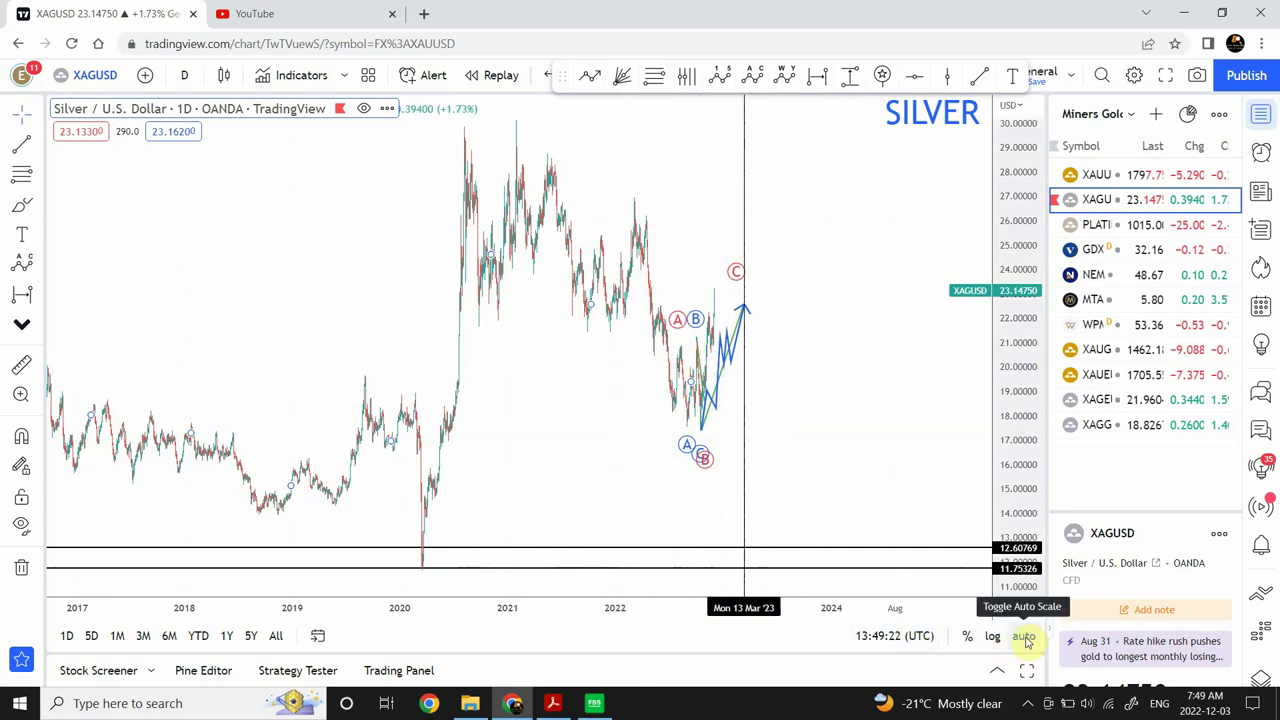
click(186, 78)
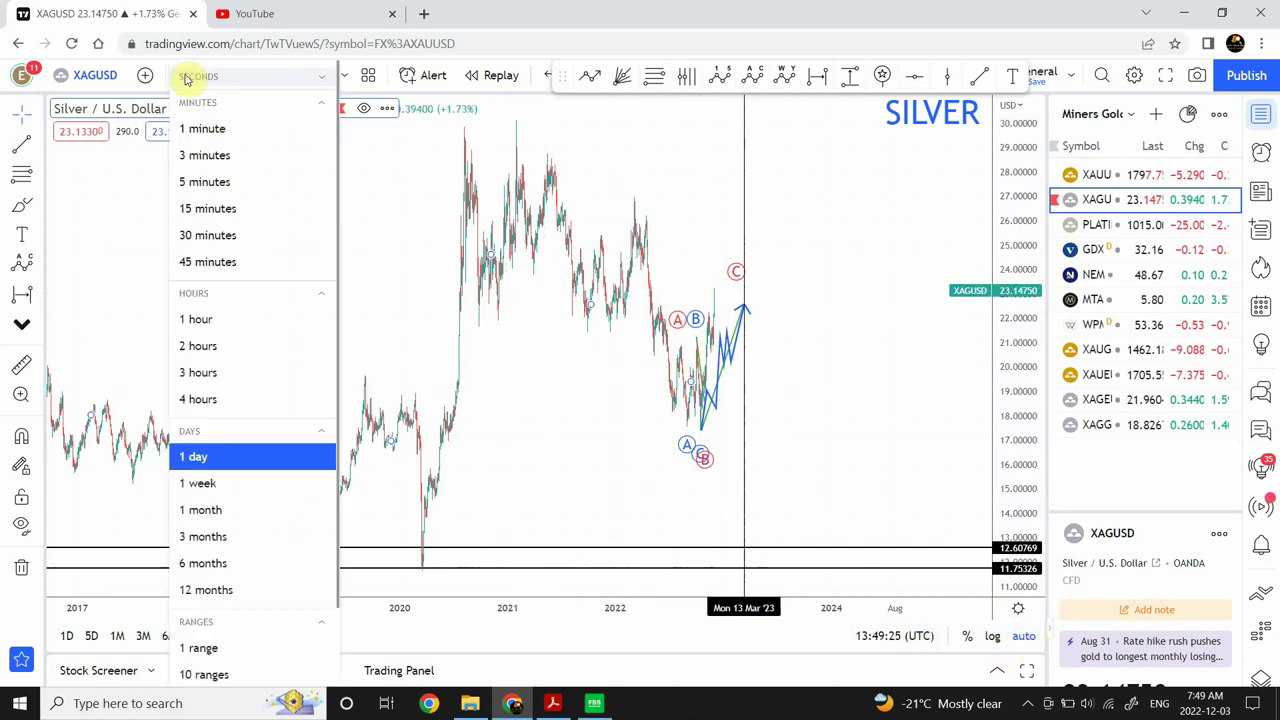
click(685, 135)
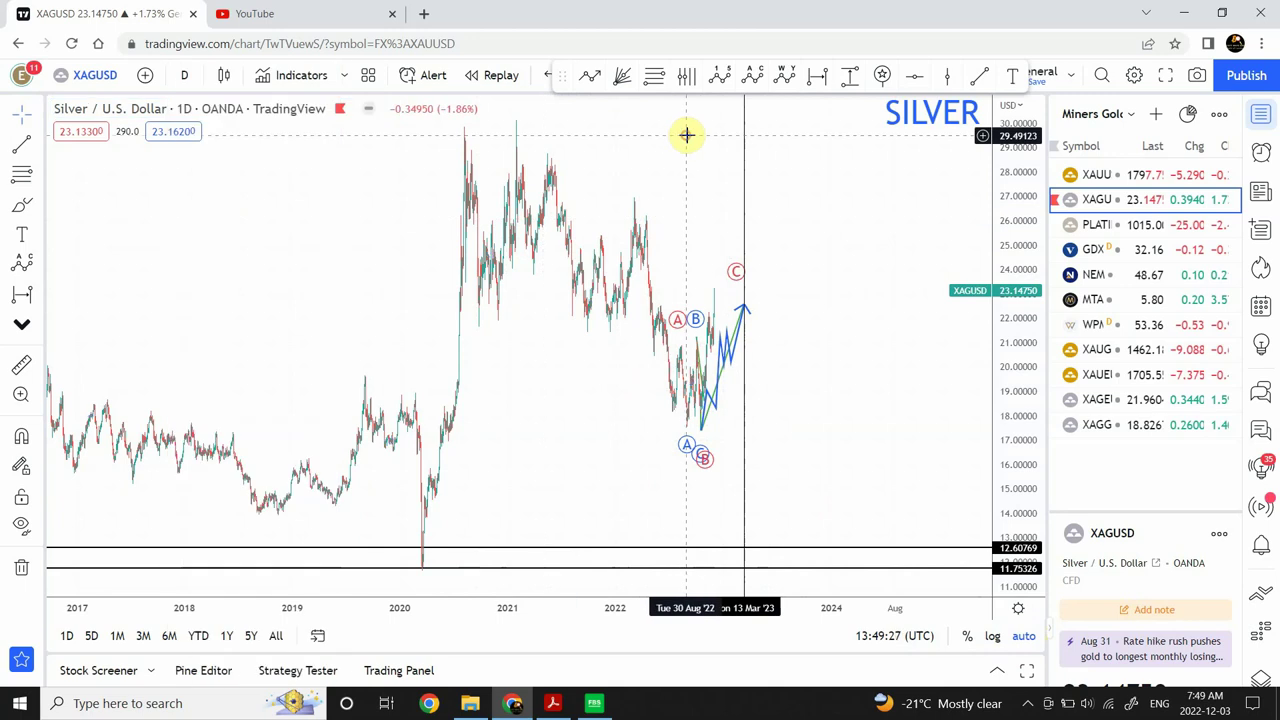
Draw horizontal lines on the daily silver chart at about 26.24 and 24.54, above the projected wave C arrow.
click(917, 80)
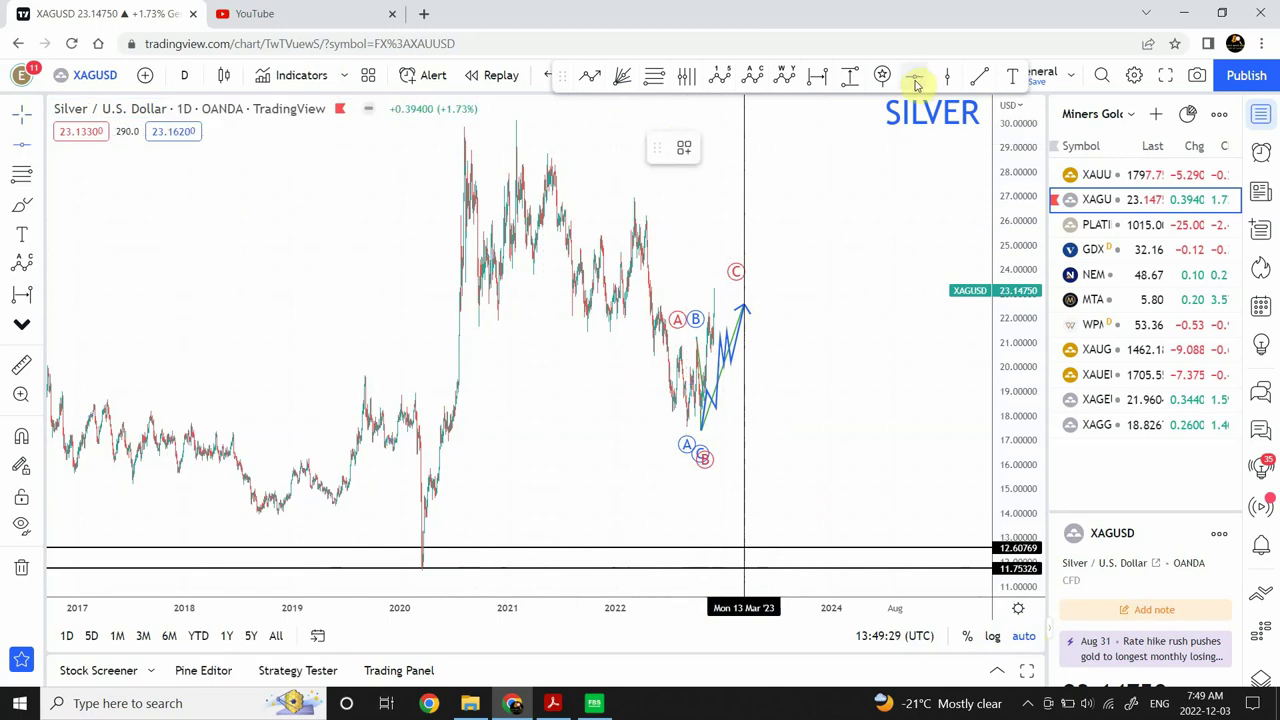
click(645, 214)
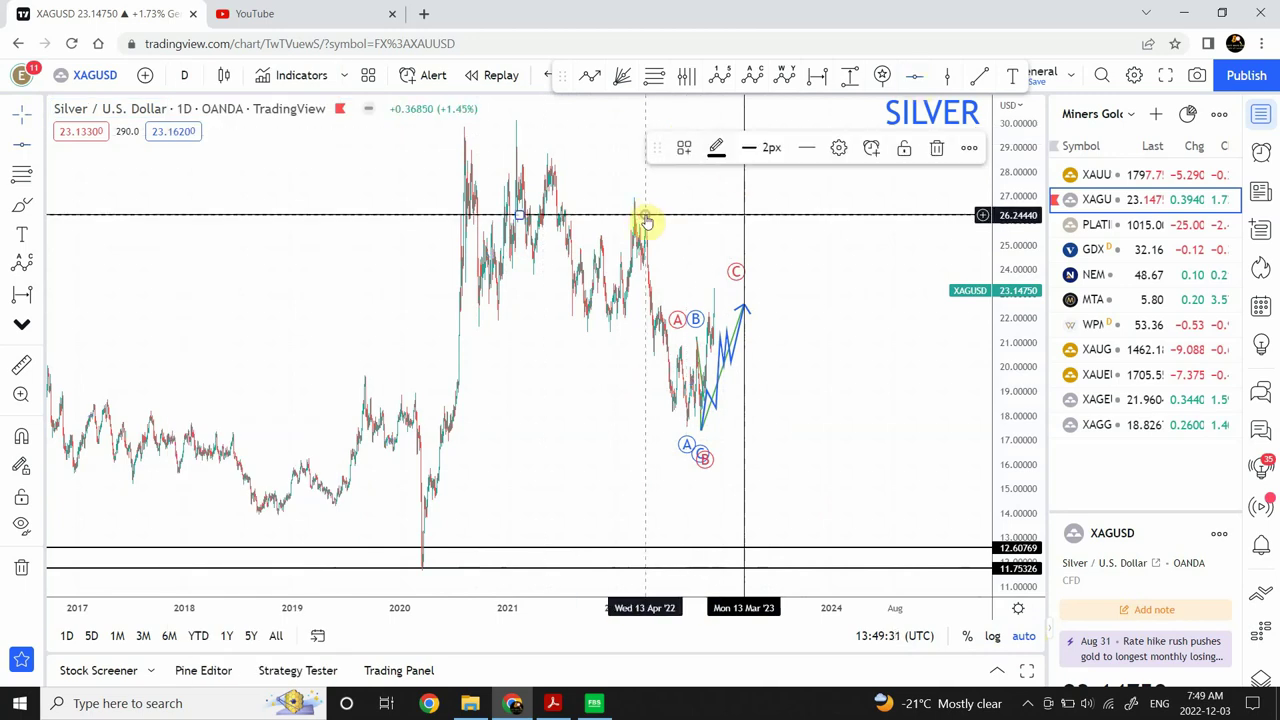
click(867, 263)
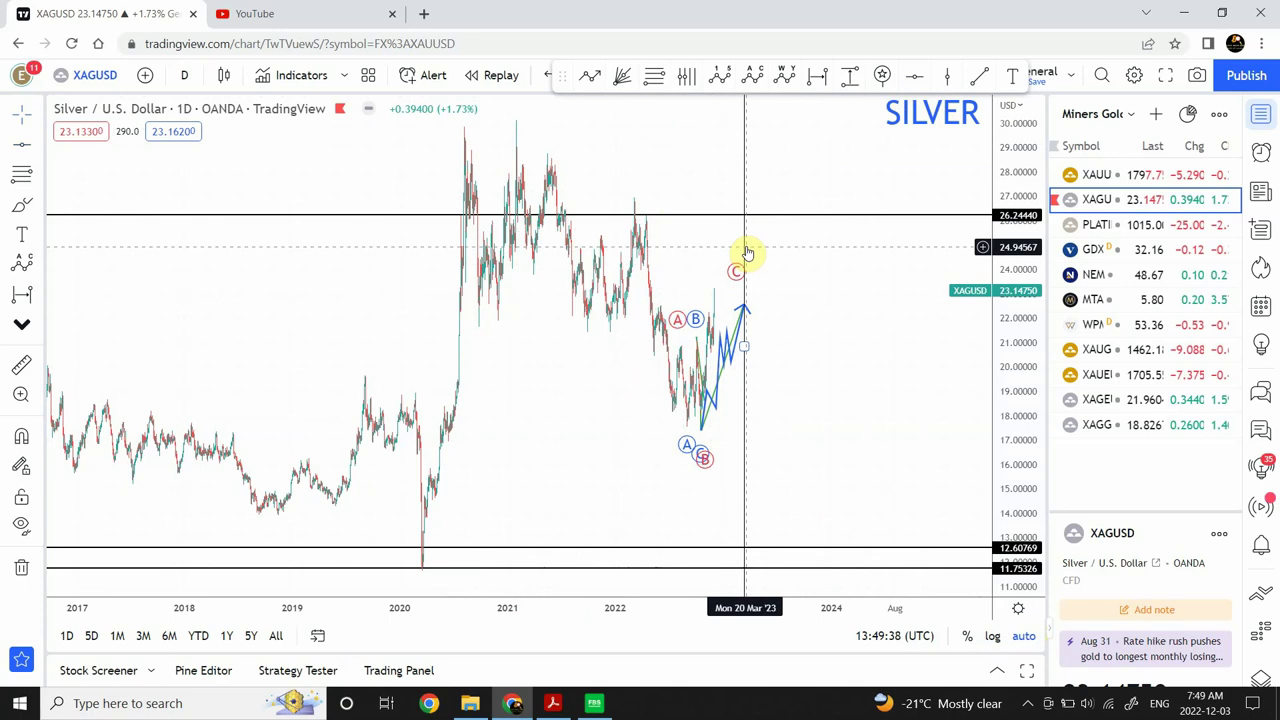
click(914, 77)
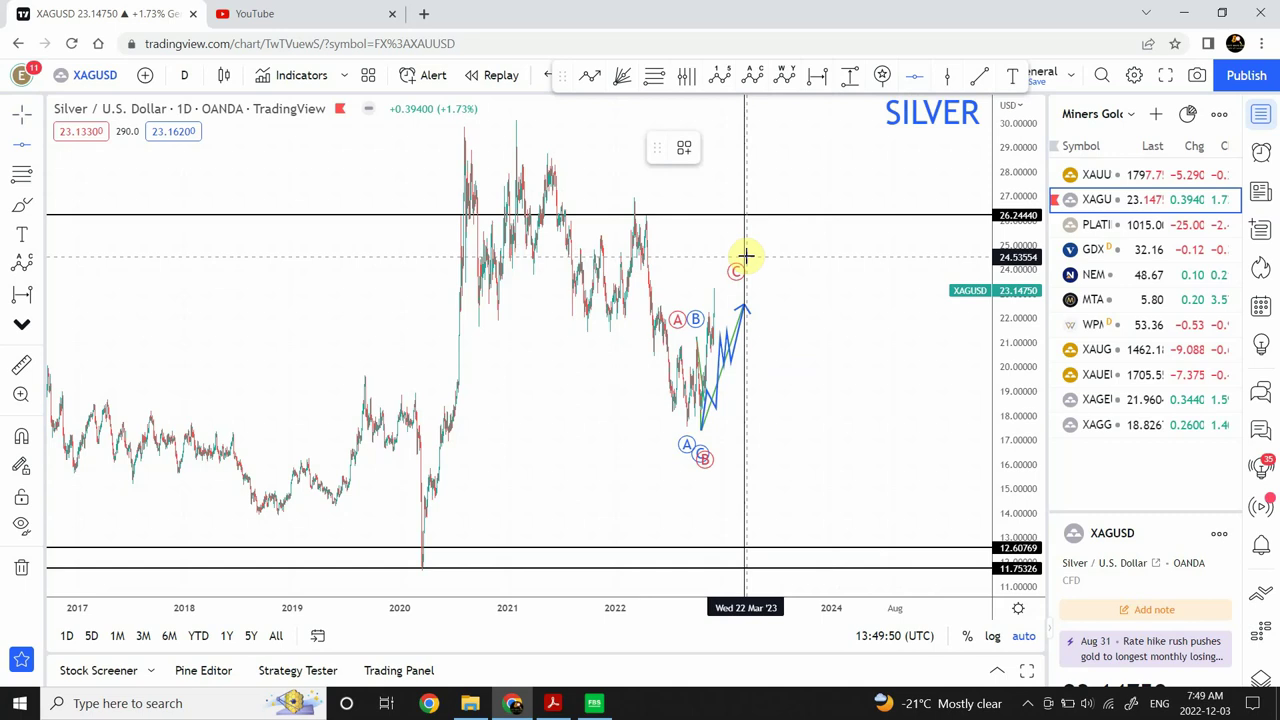
click(746, 256)
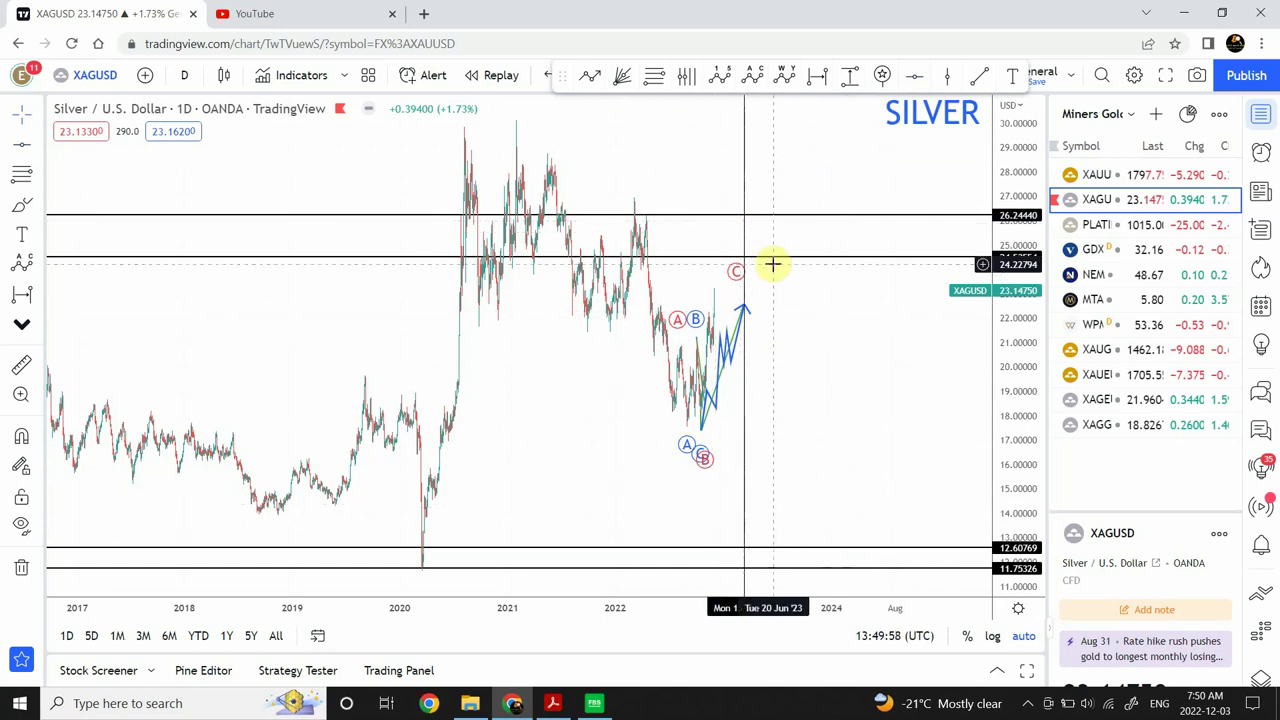
Draw a descending trend line from the February 2021 silver high near 30.14 to about 20.95 in late February 2024.
click(975, 80)
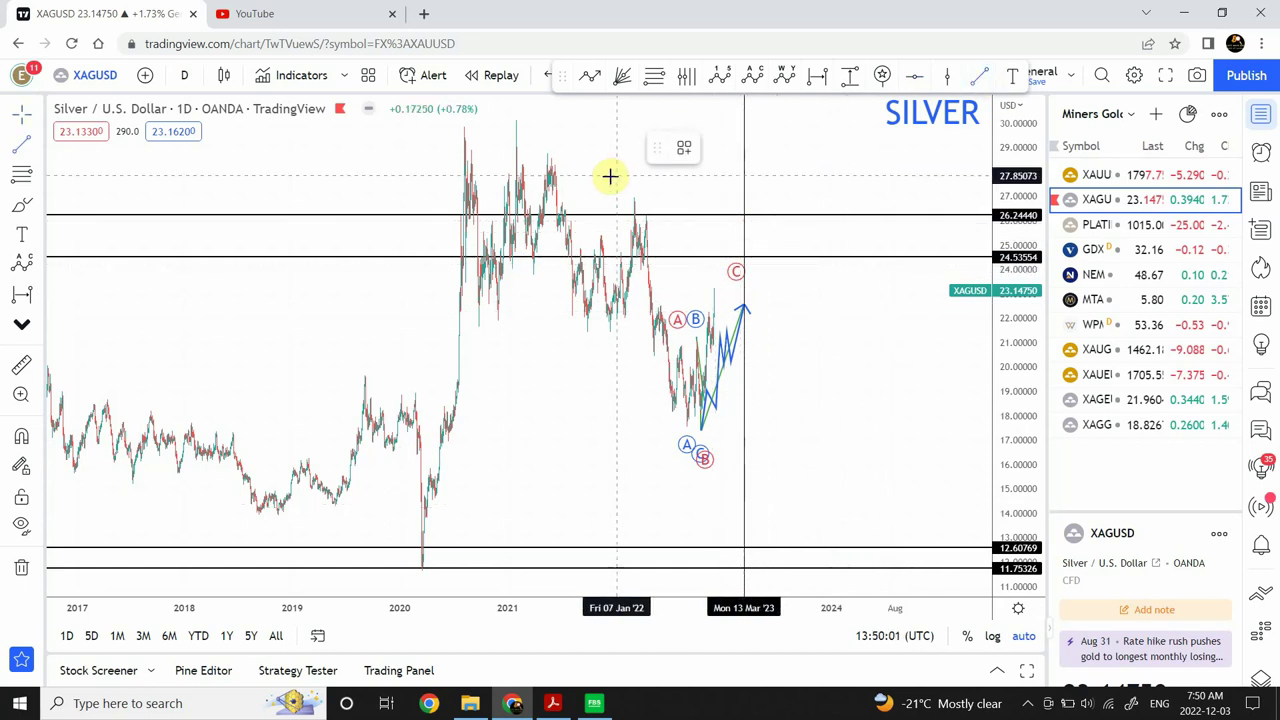
click(519, 127)
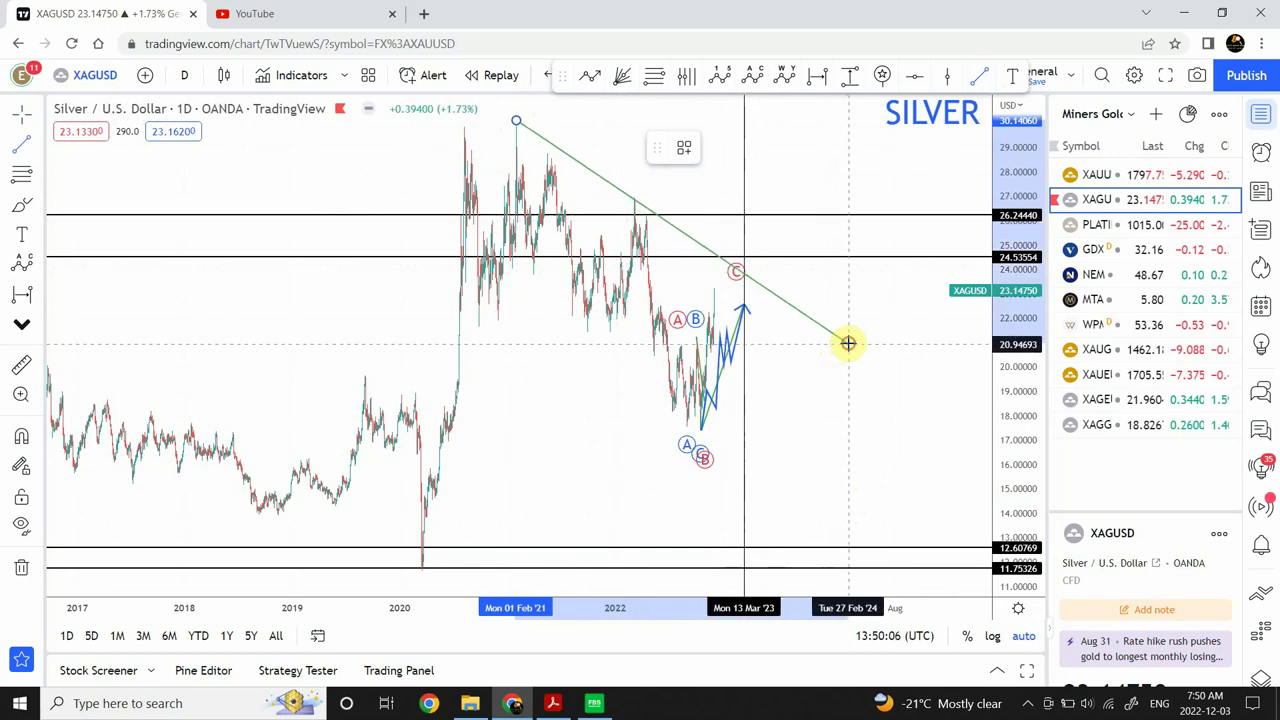
click(848, 343)
click(866, 457)
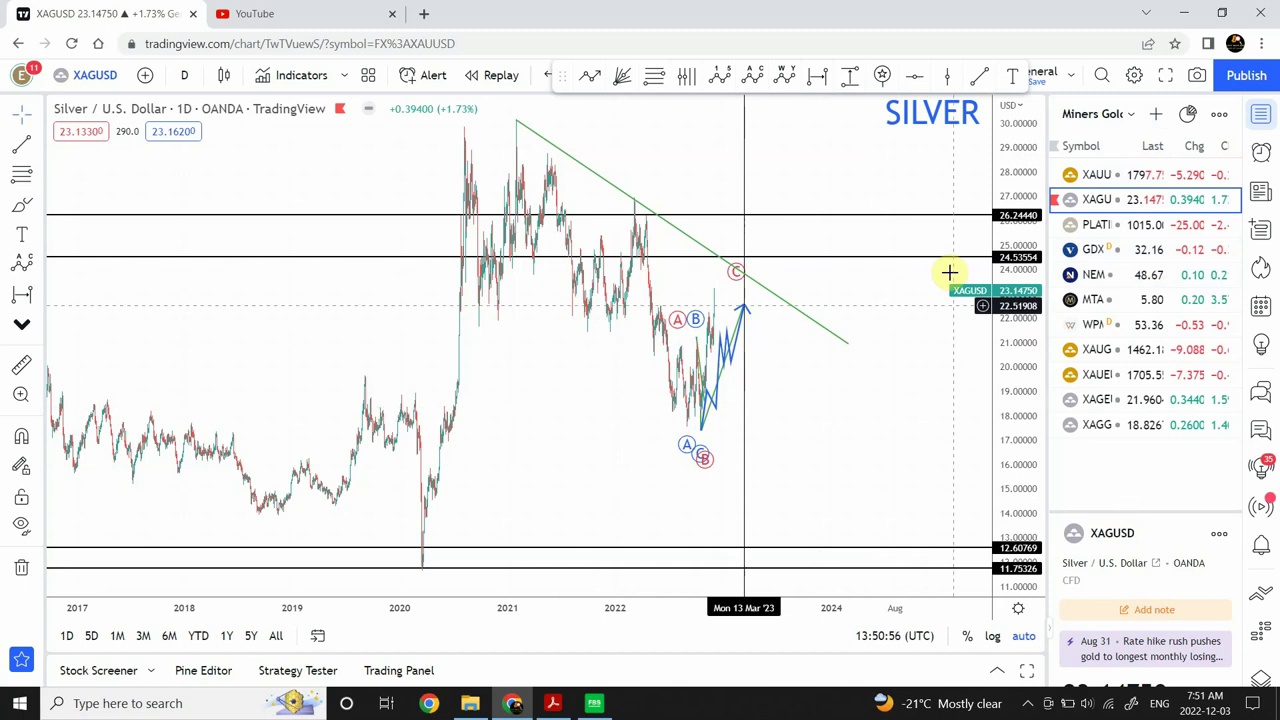
Open the SPDR Gold Trust (GLD) chart from NYSE Arca and review its daily price history from 2017 onward.
click(90, 80)
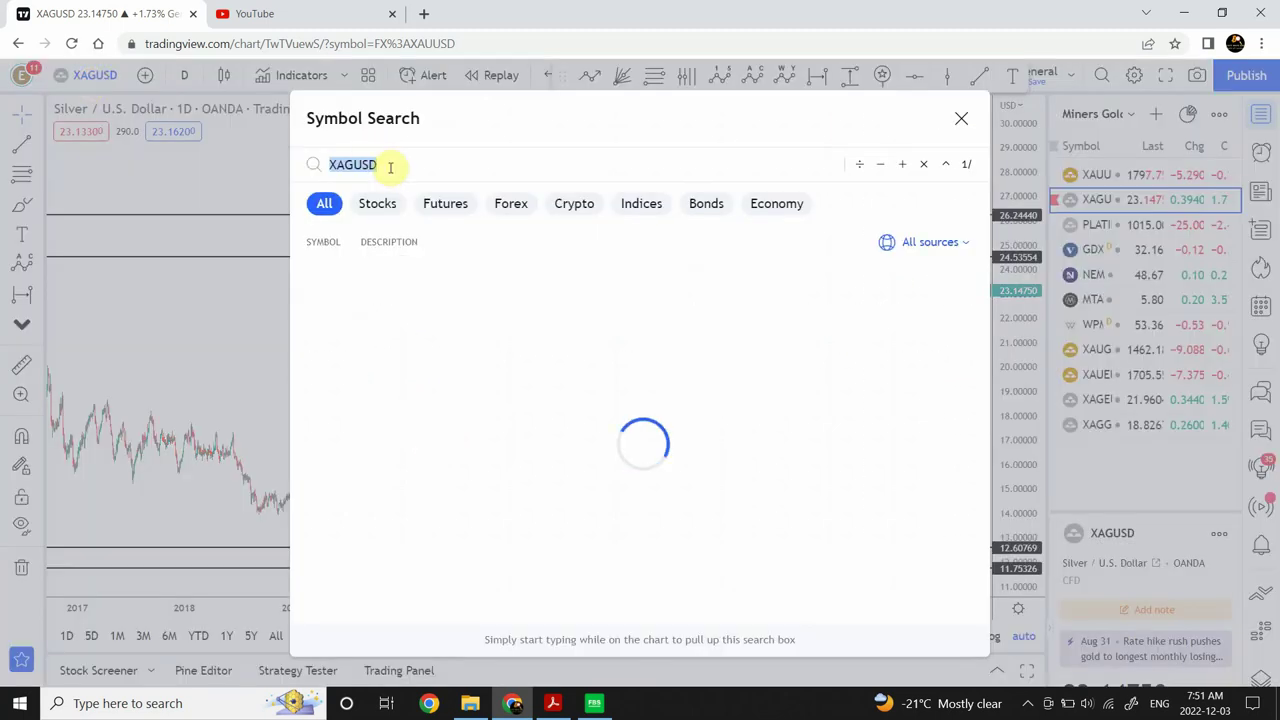
text(GLD)
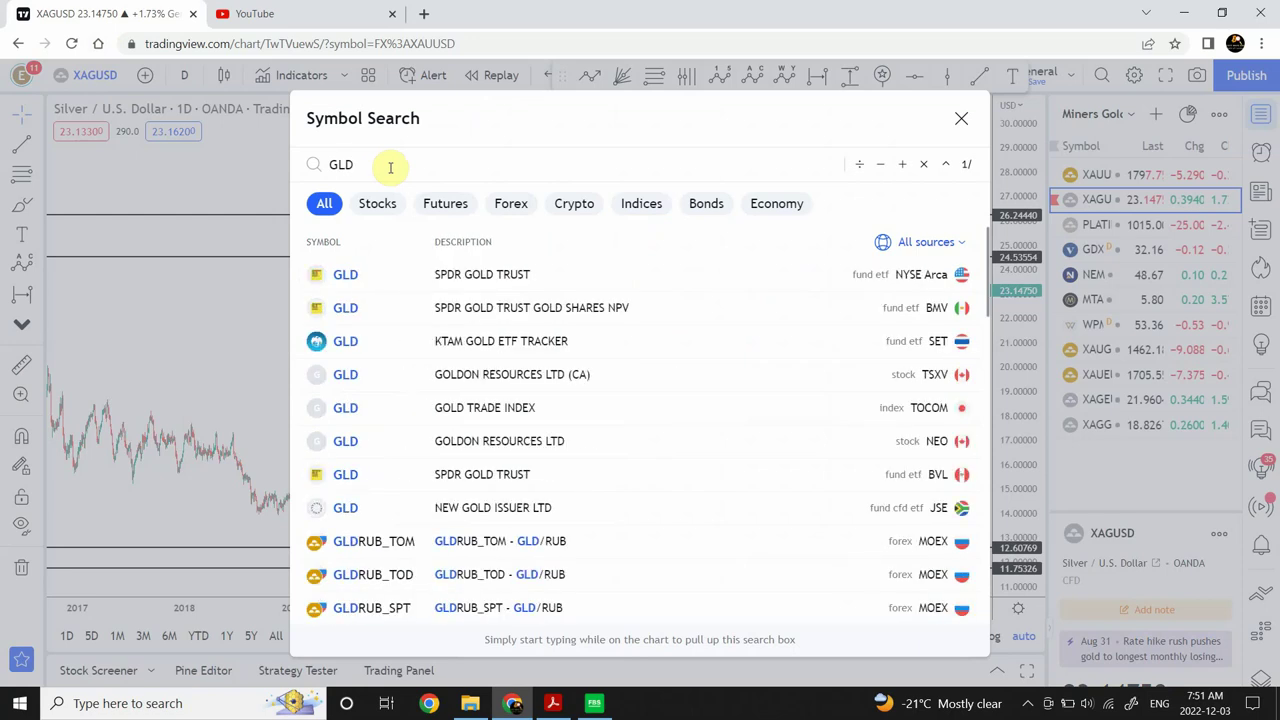
click(492, 276)
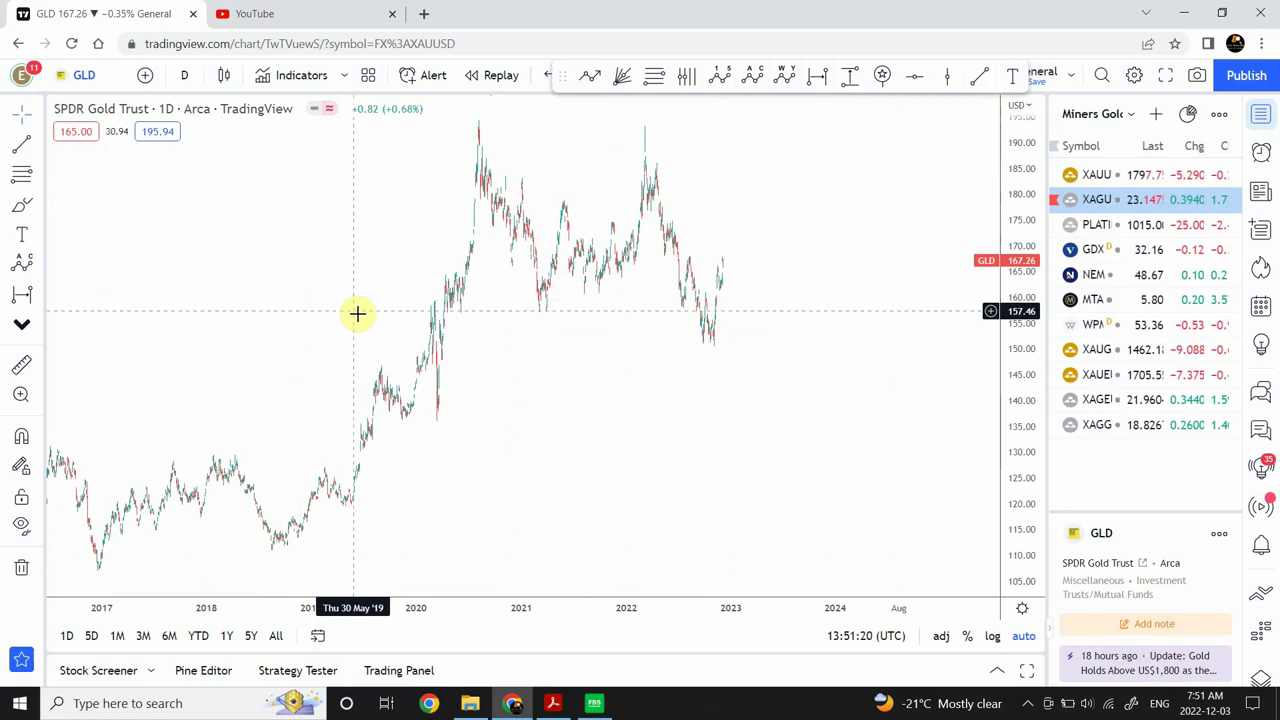
scroll(306, 317, right, 3)
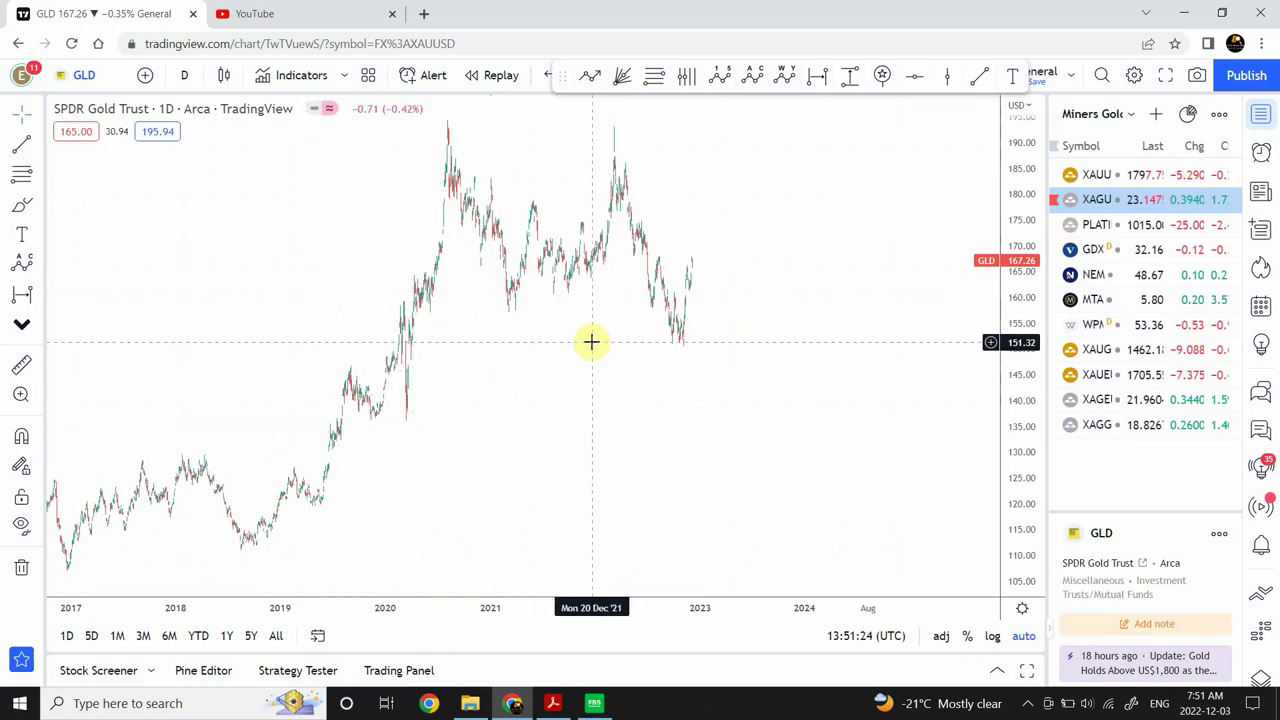
mouse_move(546, 491)
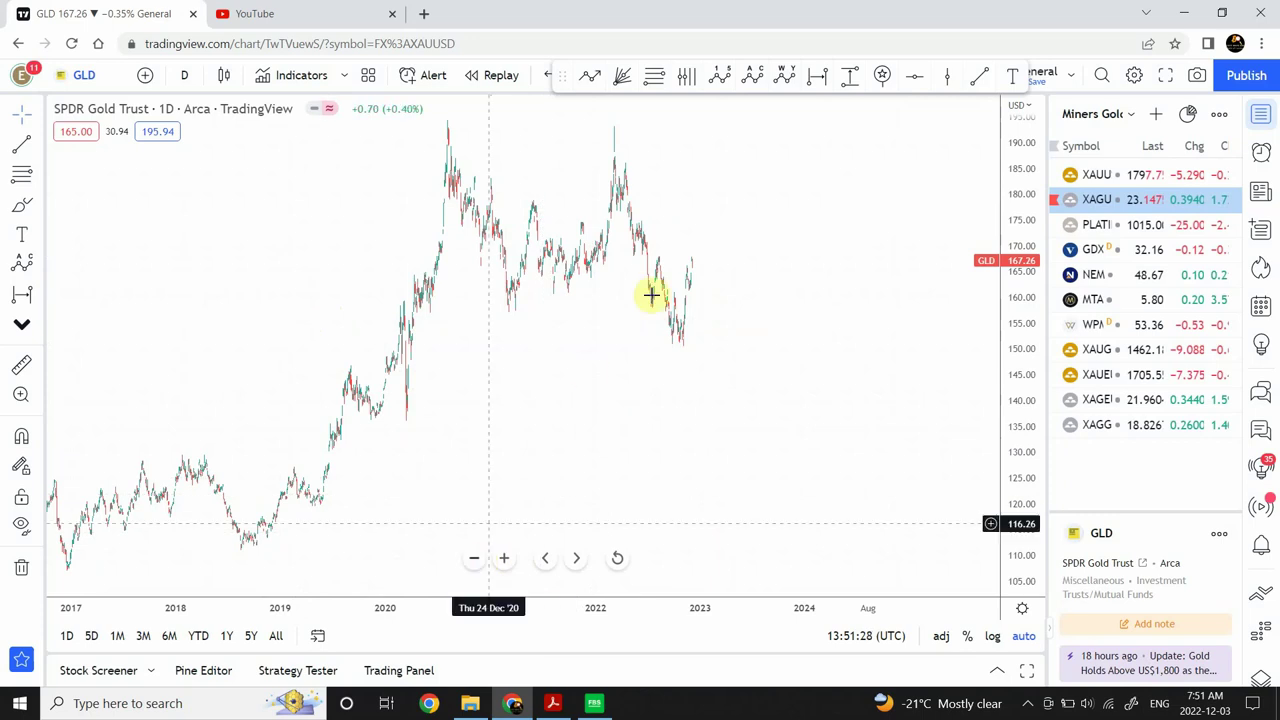
Check the GDX gold miners chart for comparison and return to the SPDR Gold Trust (GLD) chart from NYSE Arca.
click(1147, 254)
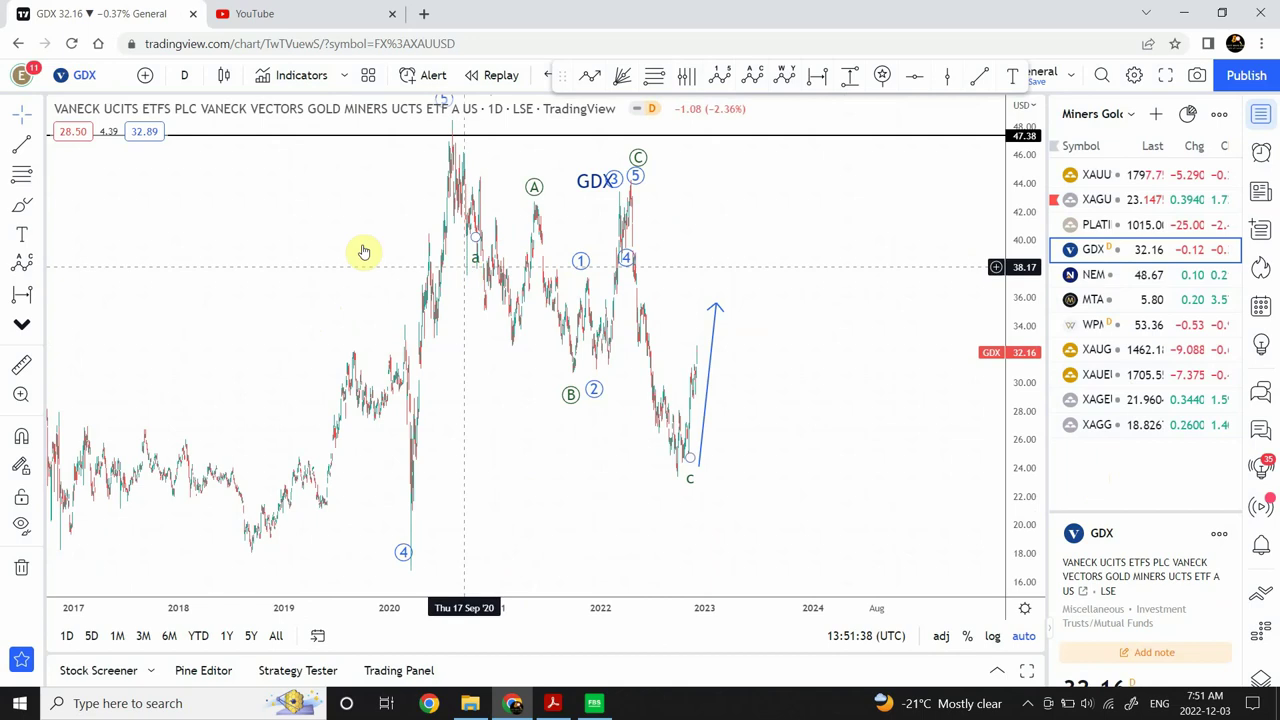
click(88, 76)
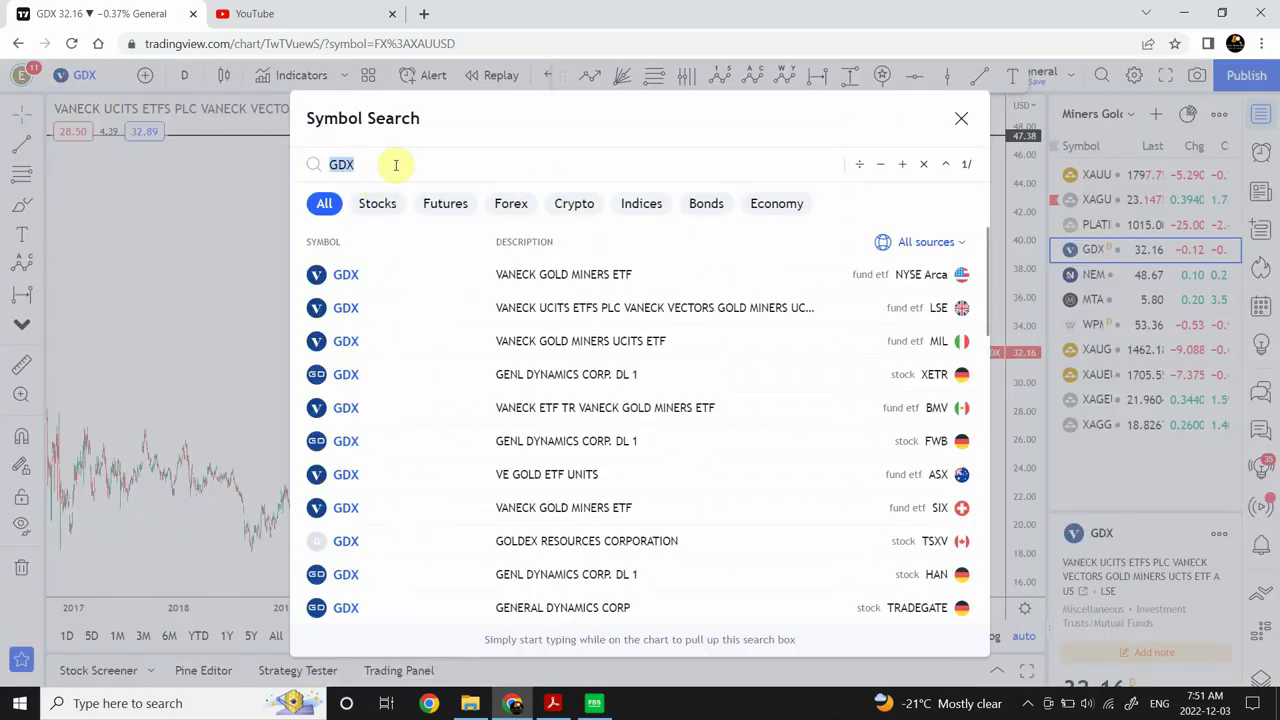
text(GLD)
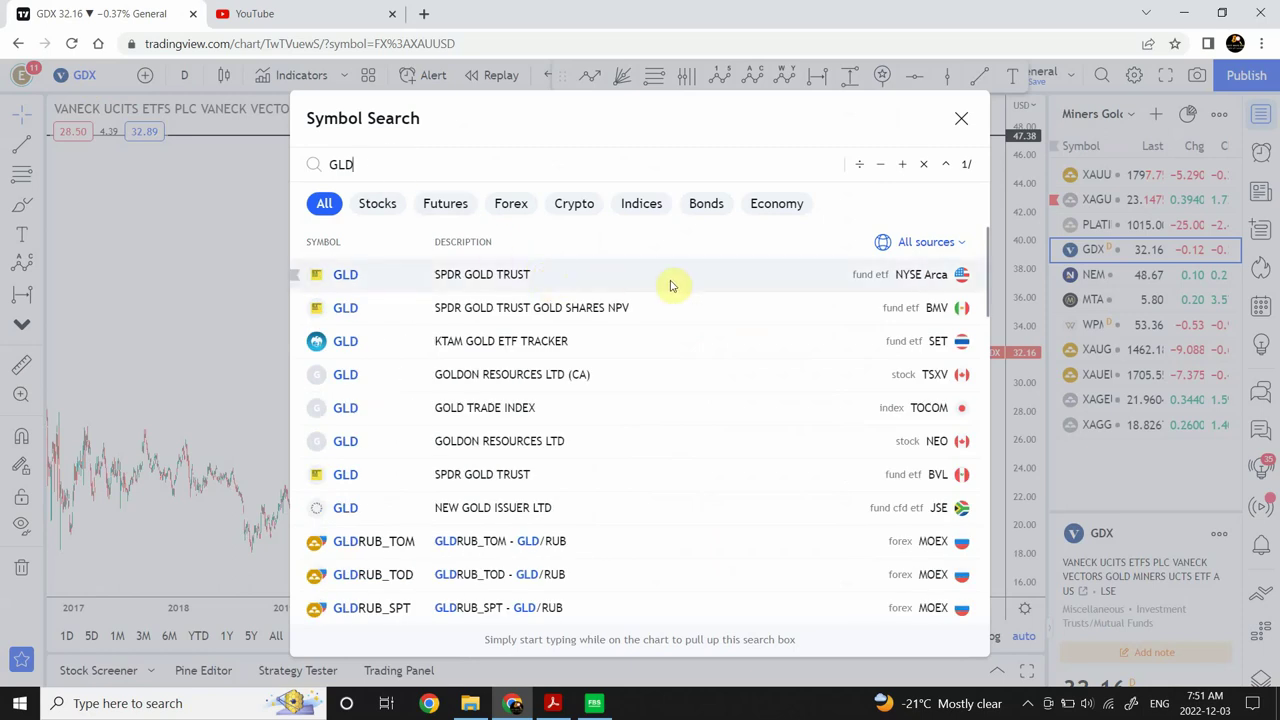
click(670, 284)
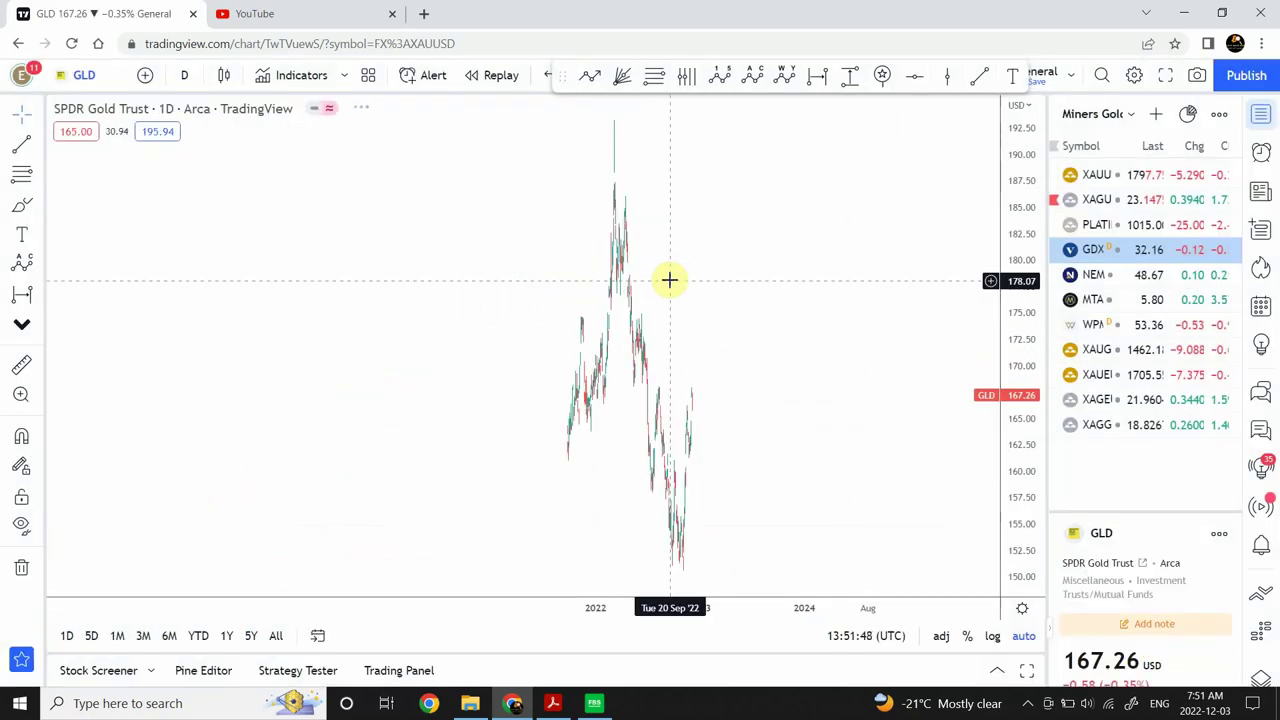
Add GLD to the Miners Gold and Silver watchlist.
right_click(577, 354)
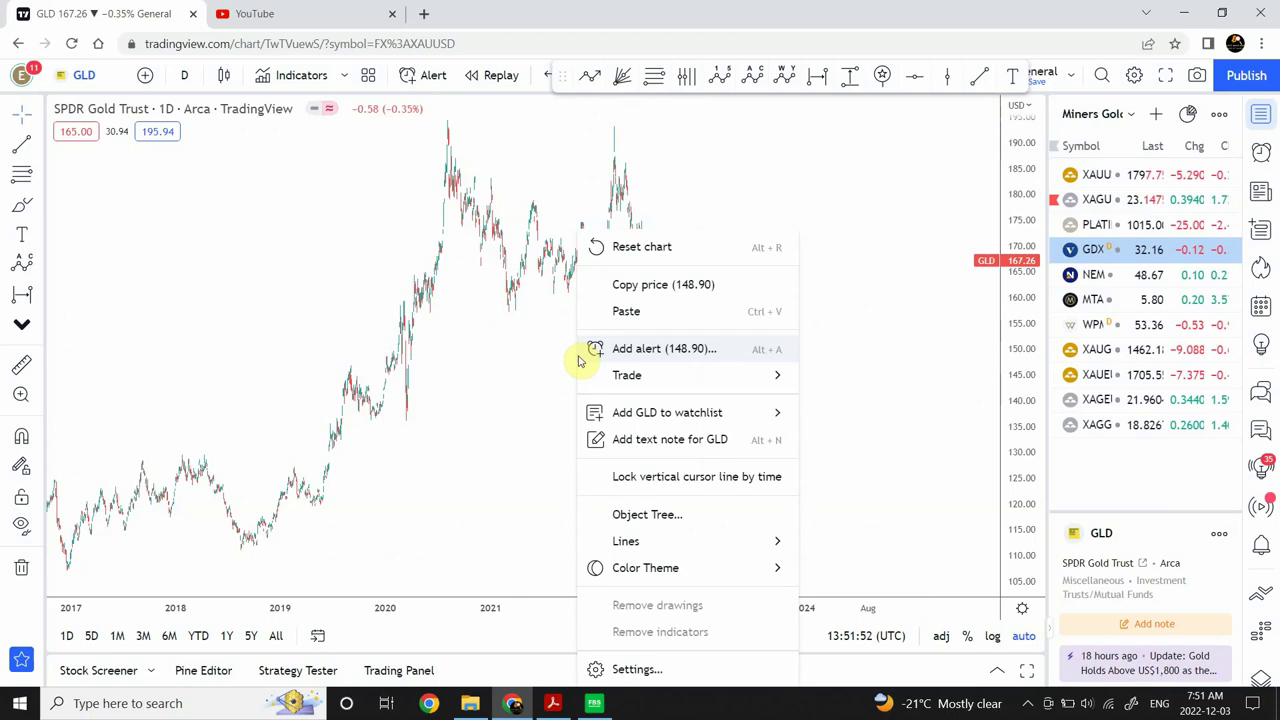
mouse_move(616, 420)
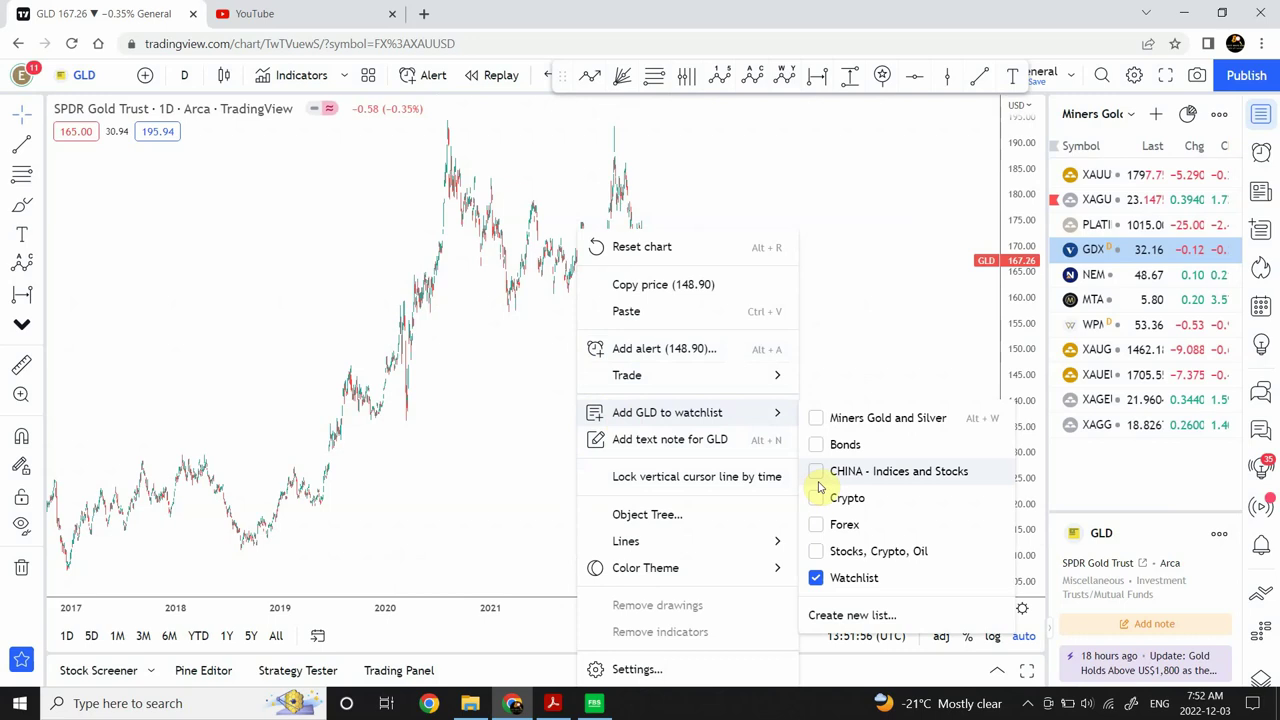
click(818, 418)
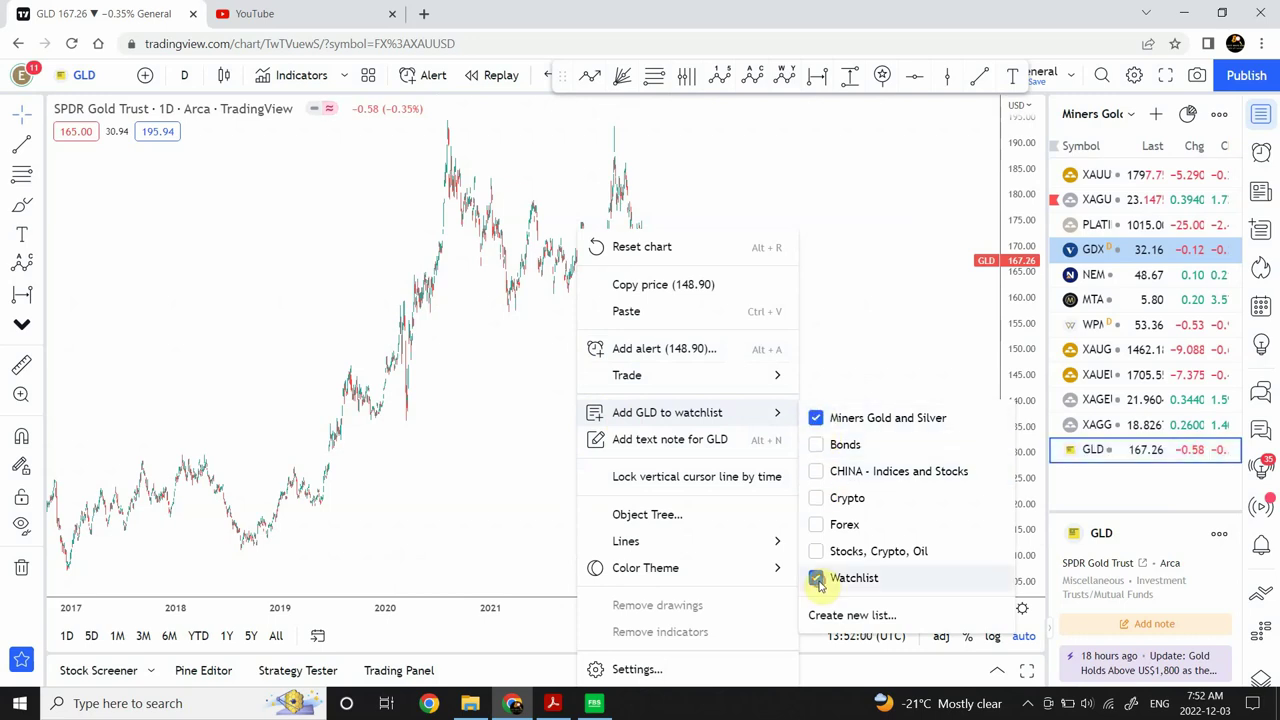
key(Escape)
key(Escape)
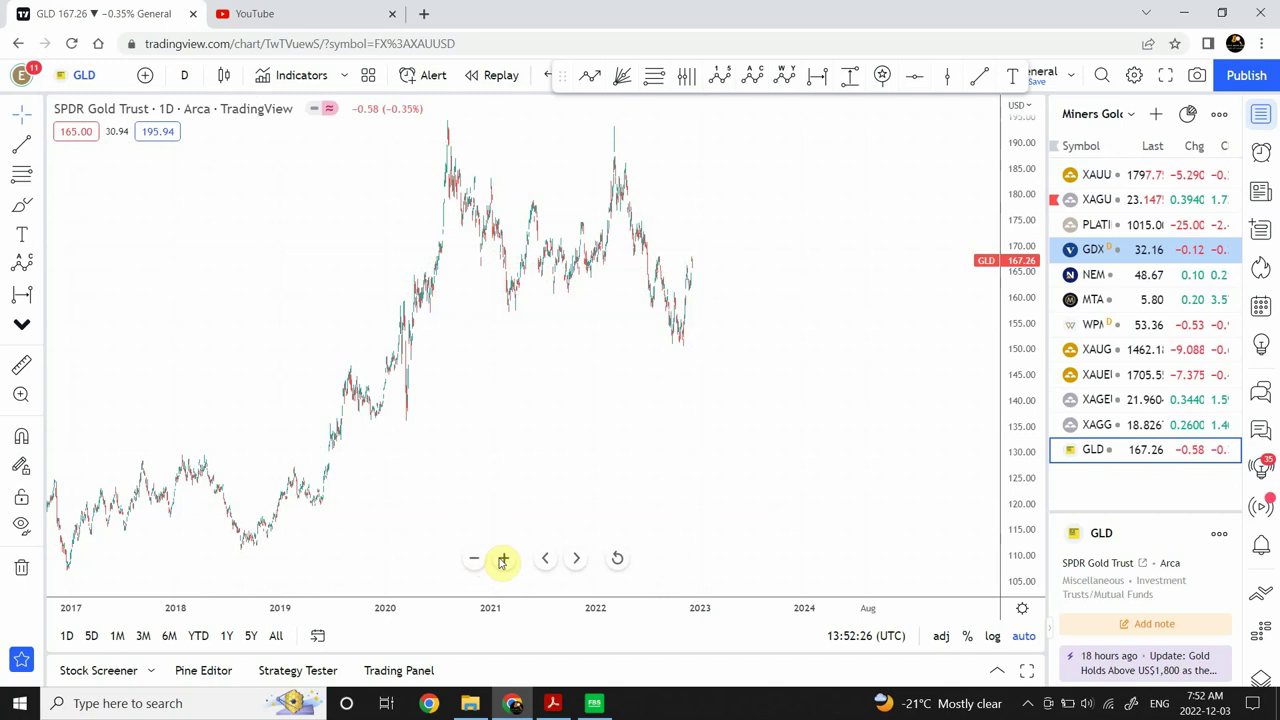
Try an Elliott ABC correction on GLD from about 150.67, with (a) near 160.94, (b) near 150.36 and (c) near 170.81, and delete it.
click(502, 561)
click(502, 561)
click(502, 561)
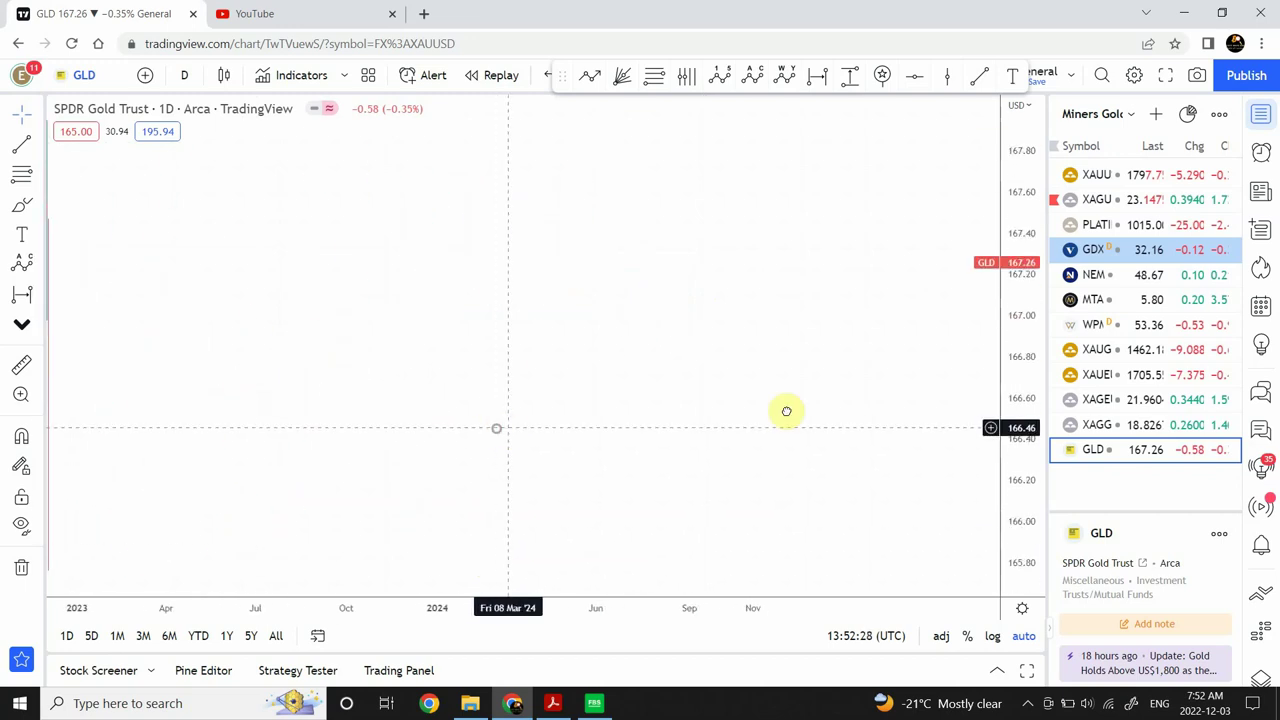
scroll(786, 411, left, 10)
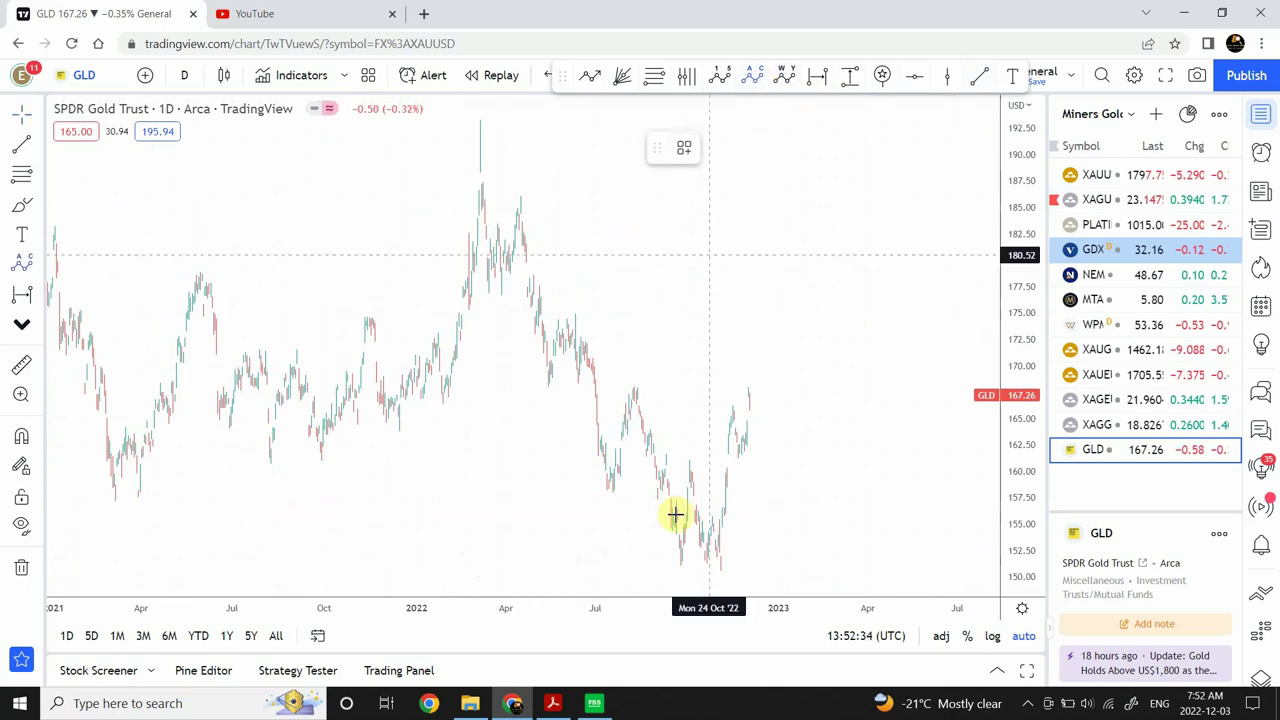
click(674, 569)
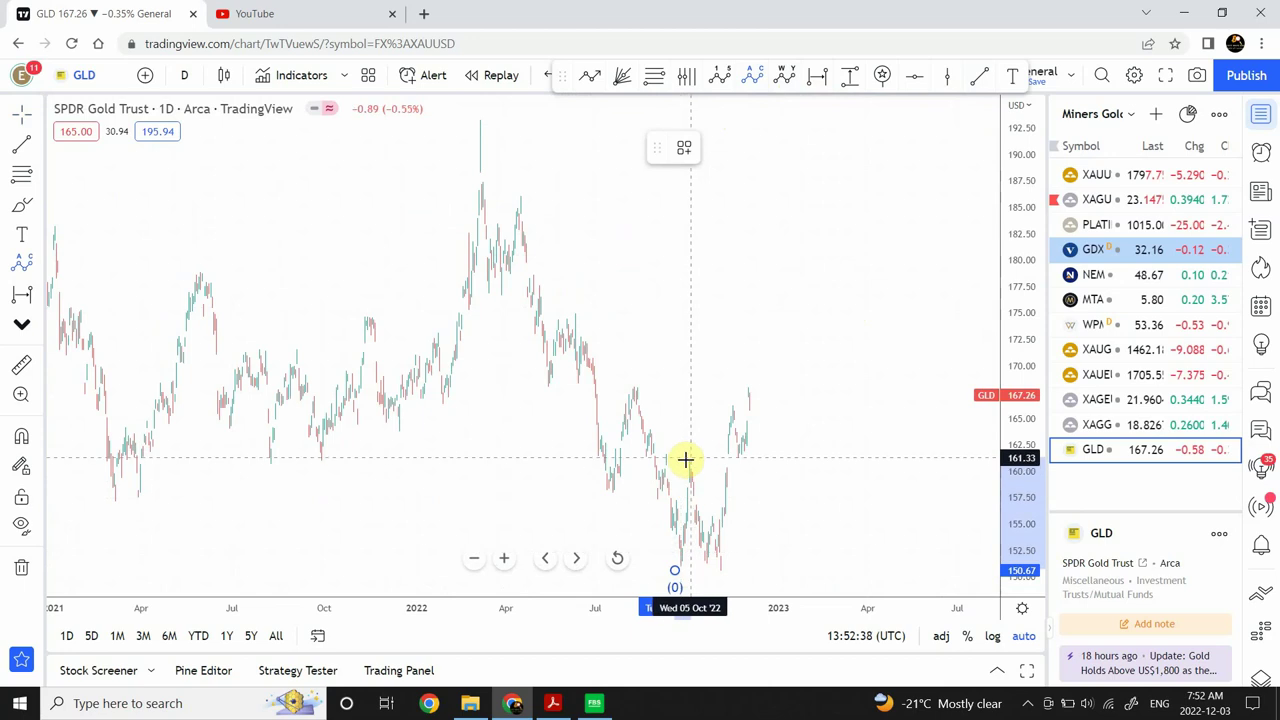
click(686, 461)
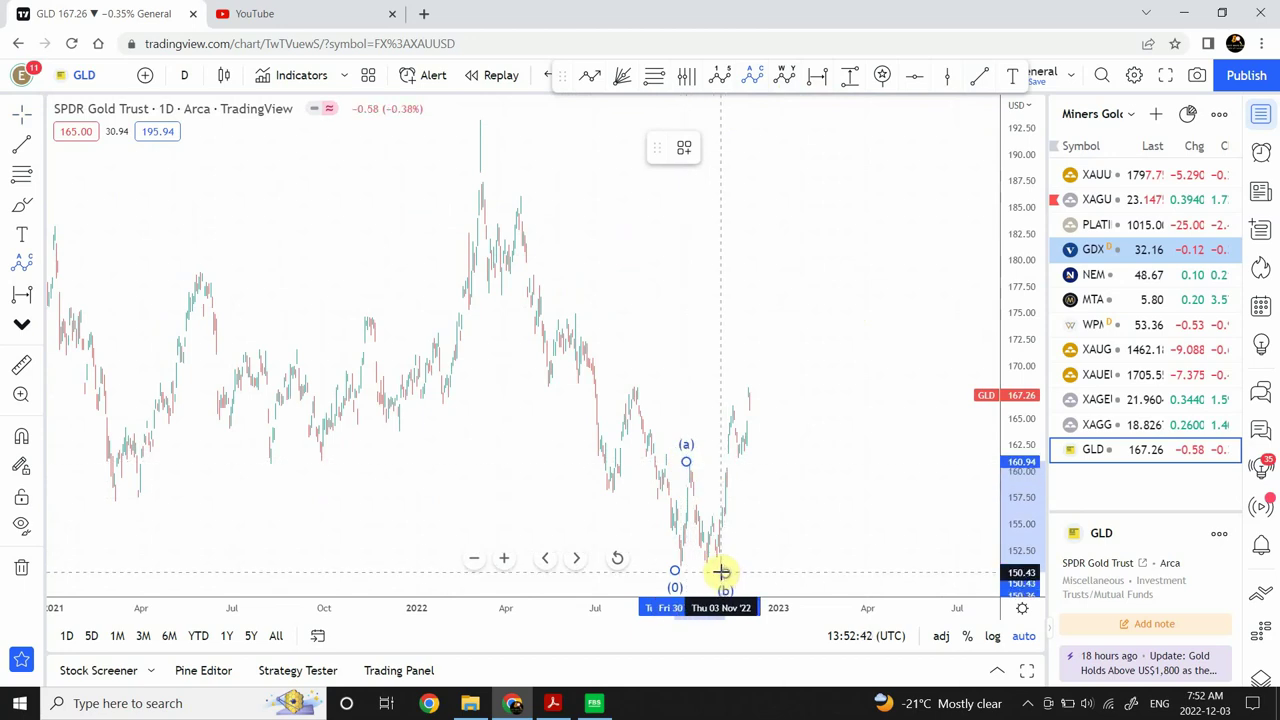
click(722, 571)
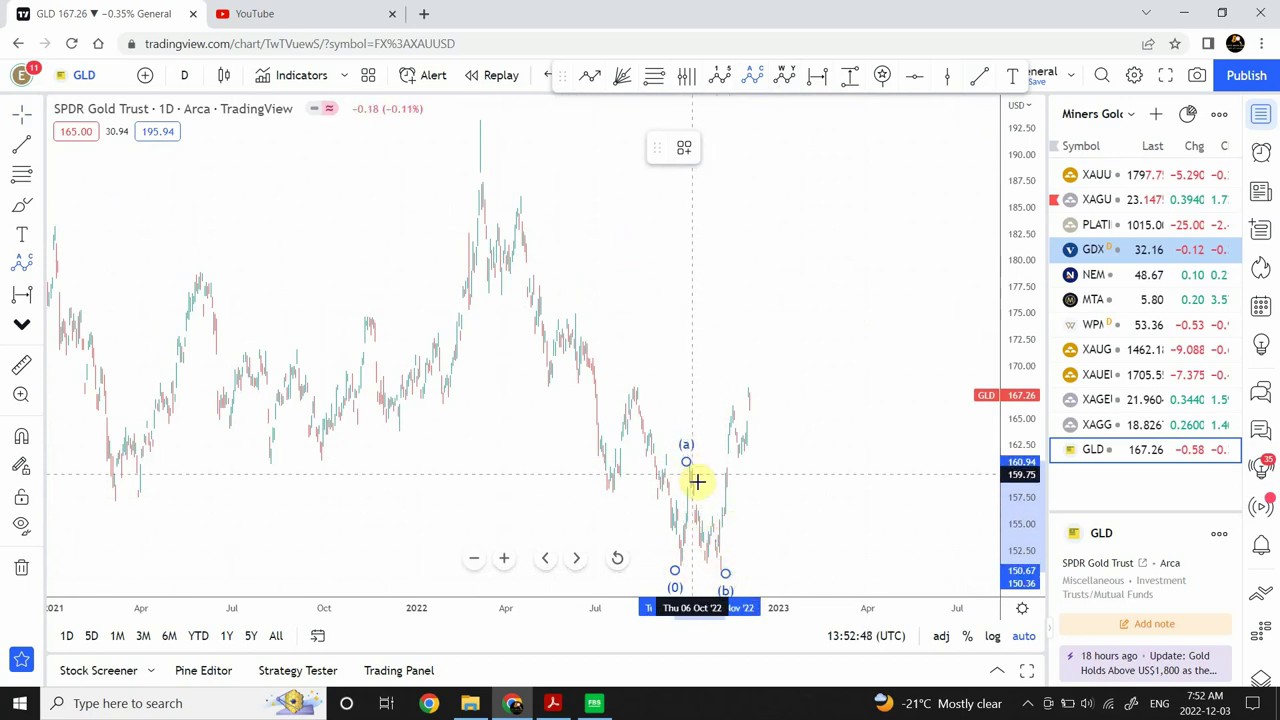
click(763, 356)
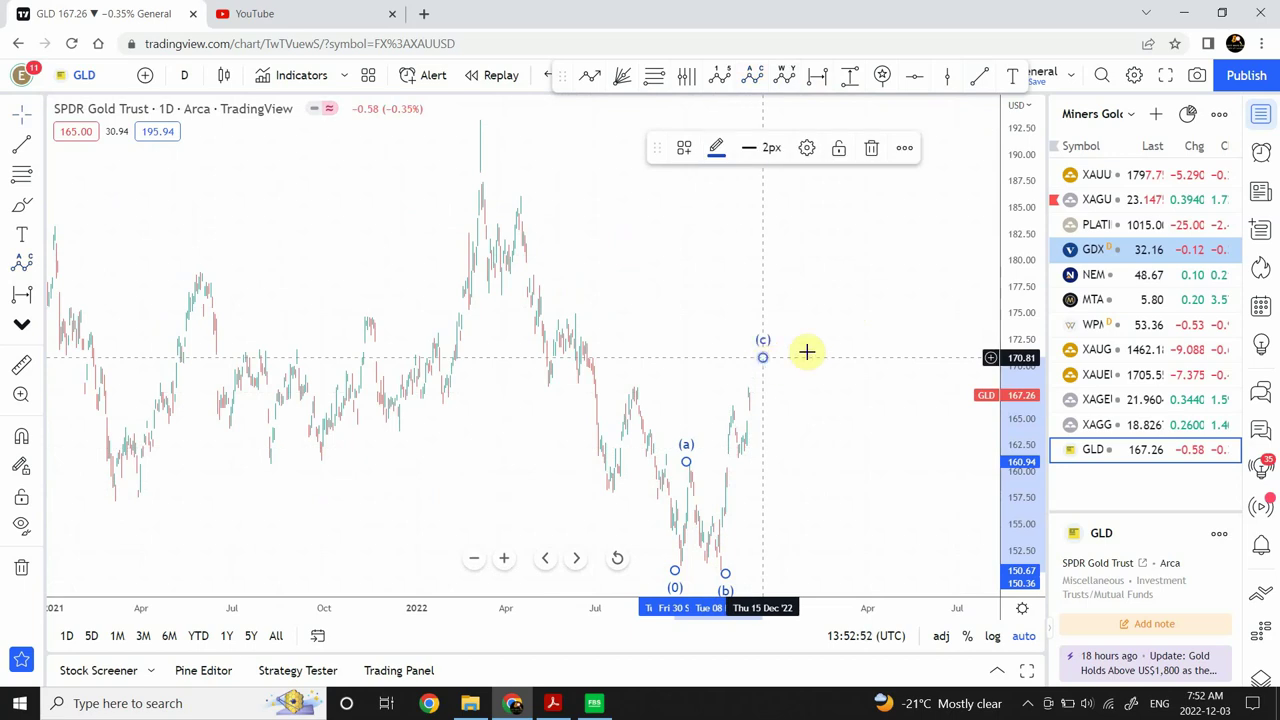
click(810, 351)
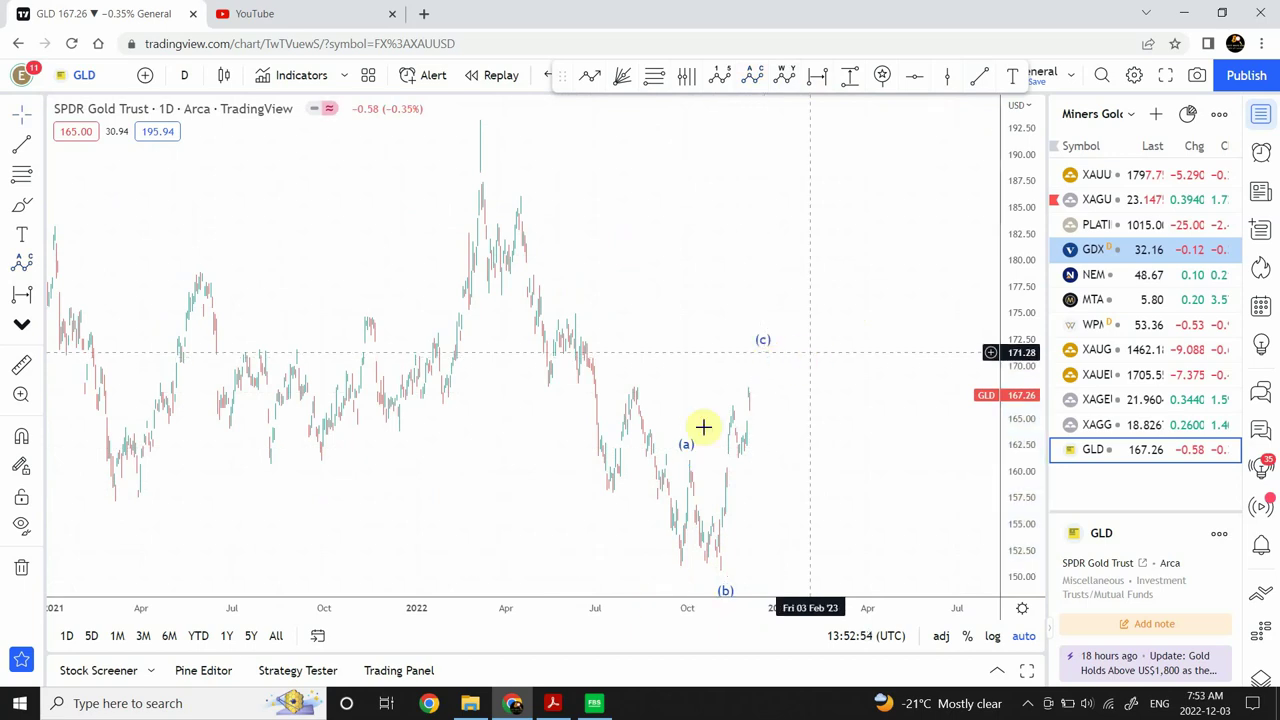
click(688, 452)
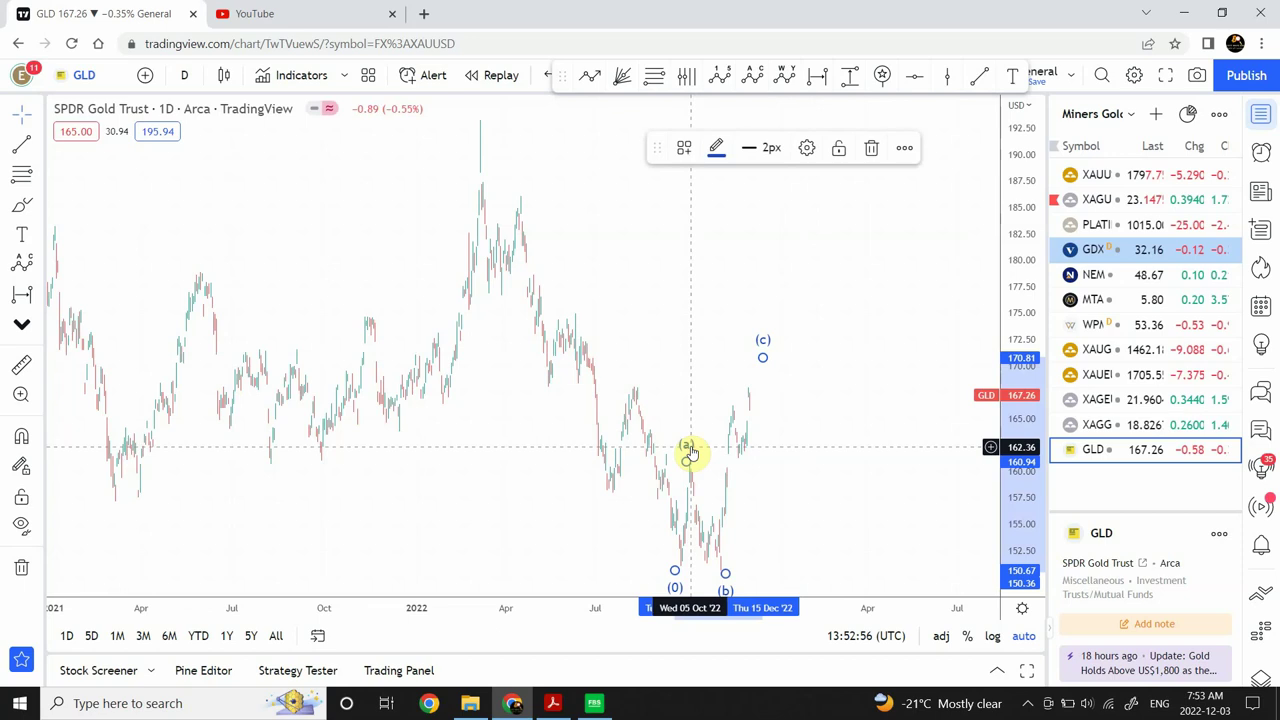
key(Delete)
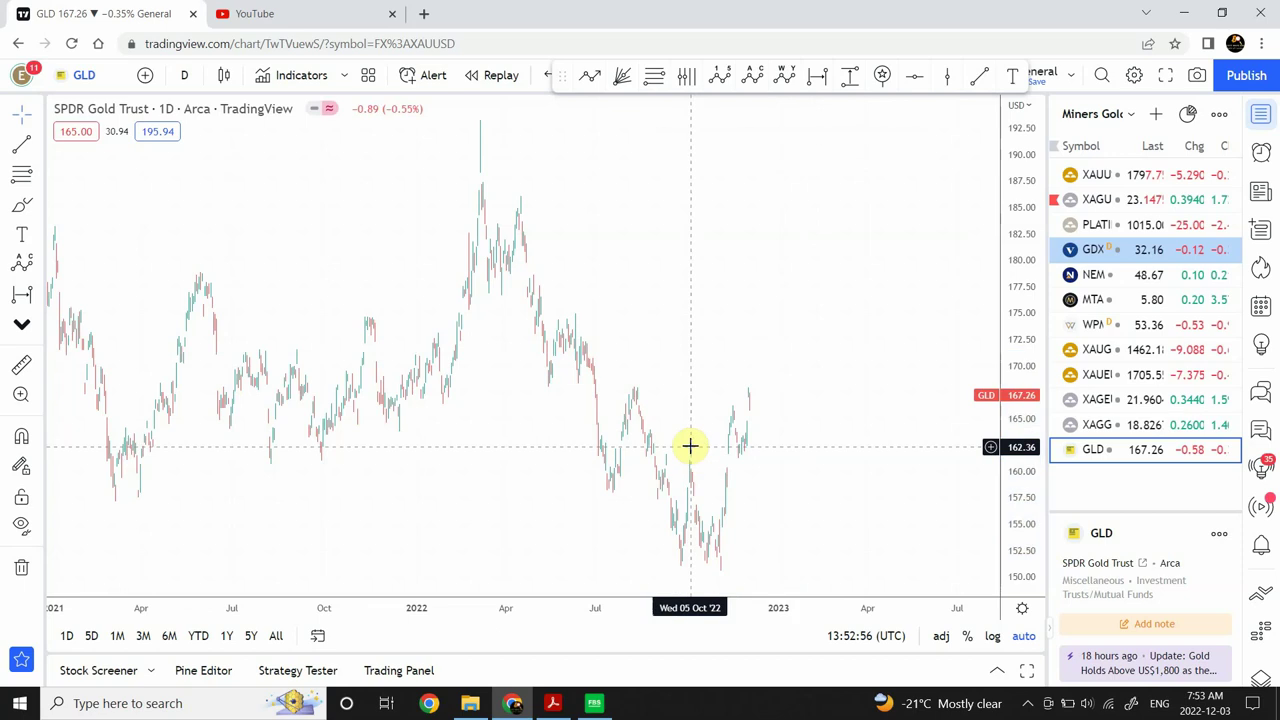
Place an Elliott WXY combination on GLD from about 151 in September 2022, with w near 161.88, x near 150.28 and y near 171 in mid-December.
click(788, 80)
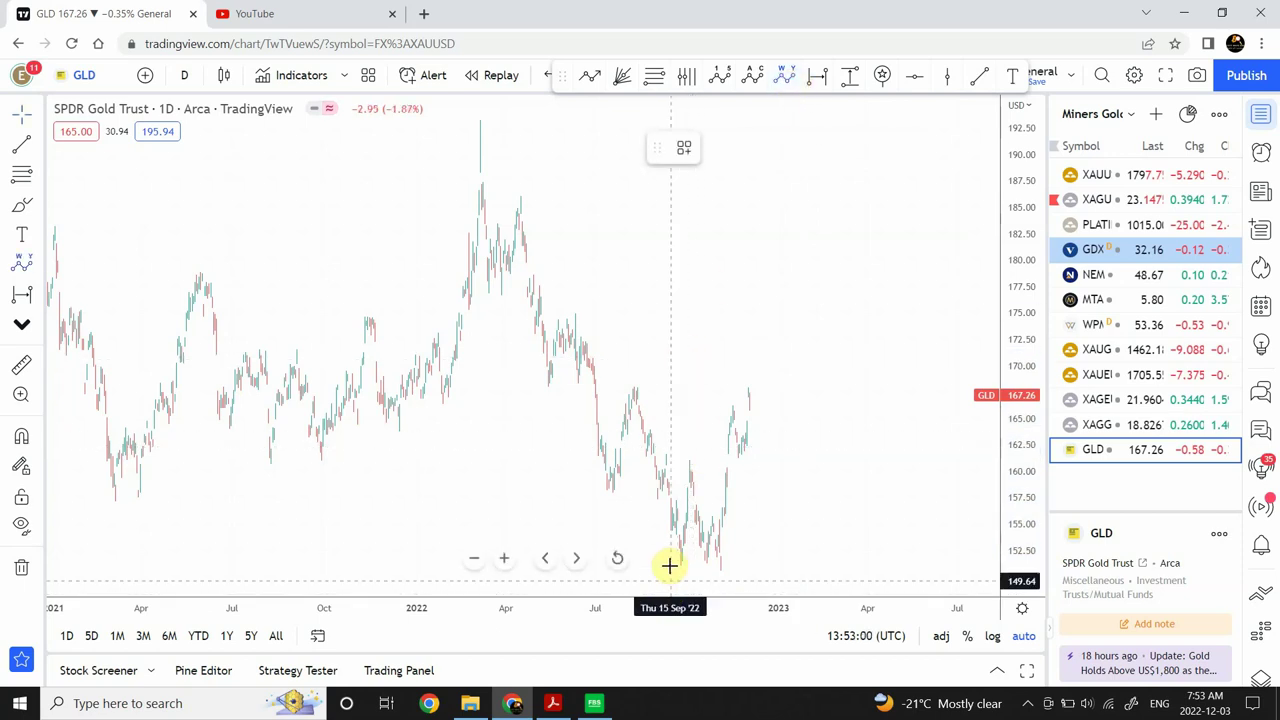
click(684, 451)
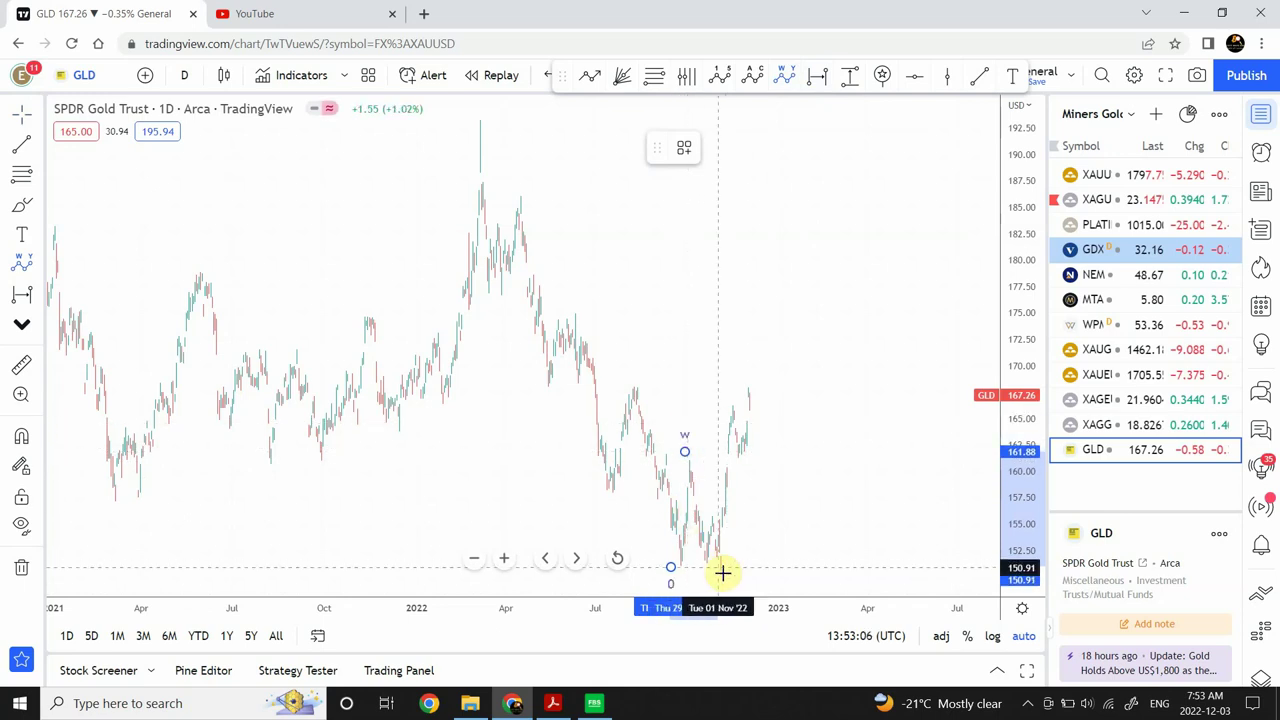
click(723, 573)
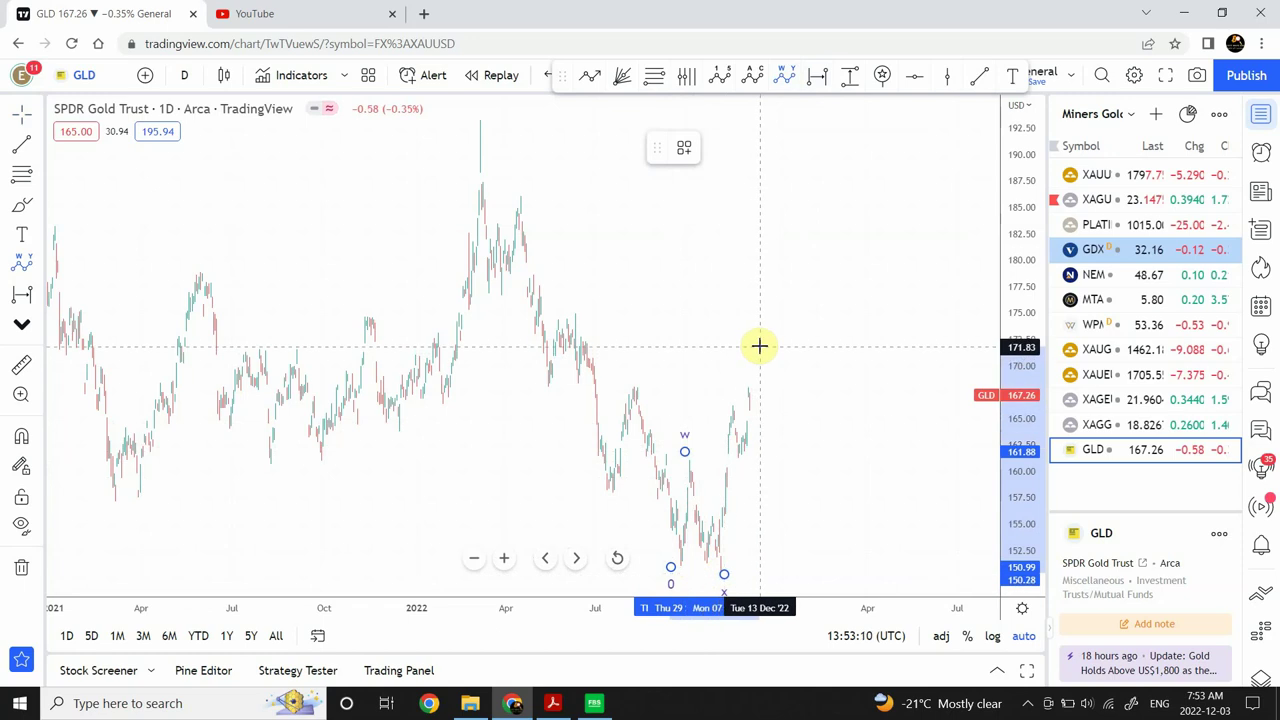
click(760, 347)
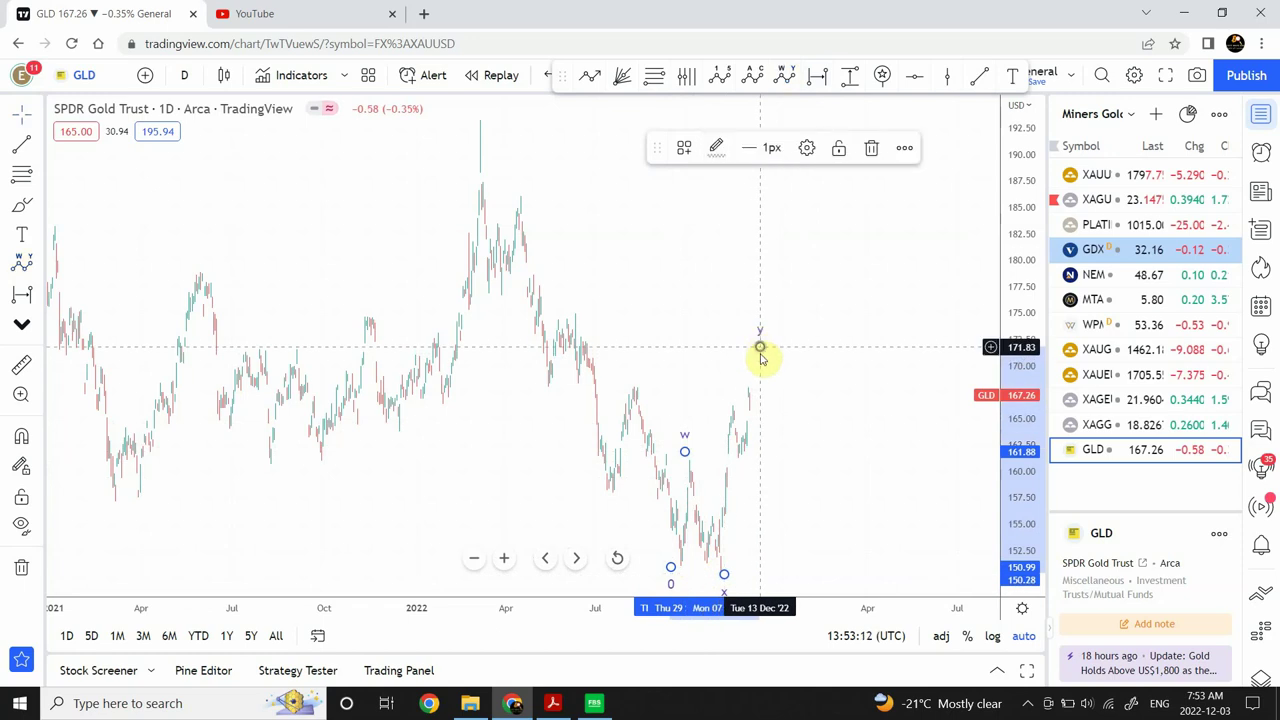
mouse_move(760, 357)
mouse_down()
mouse_move(763, 368)
mouse_move(766, 357)
mouse_up()
click(831, 457)
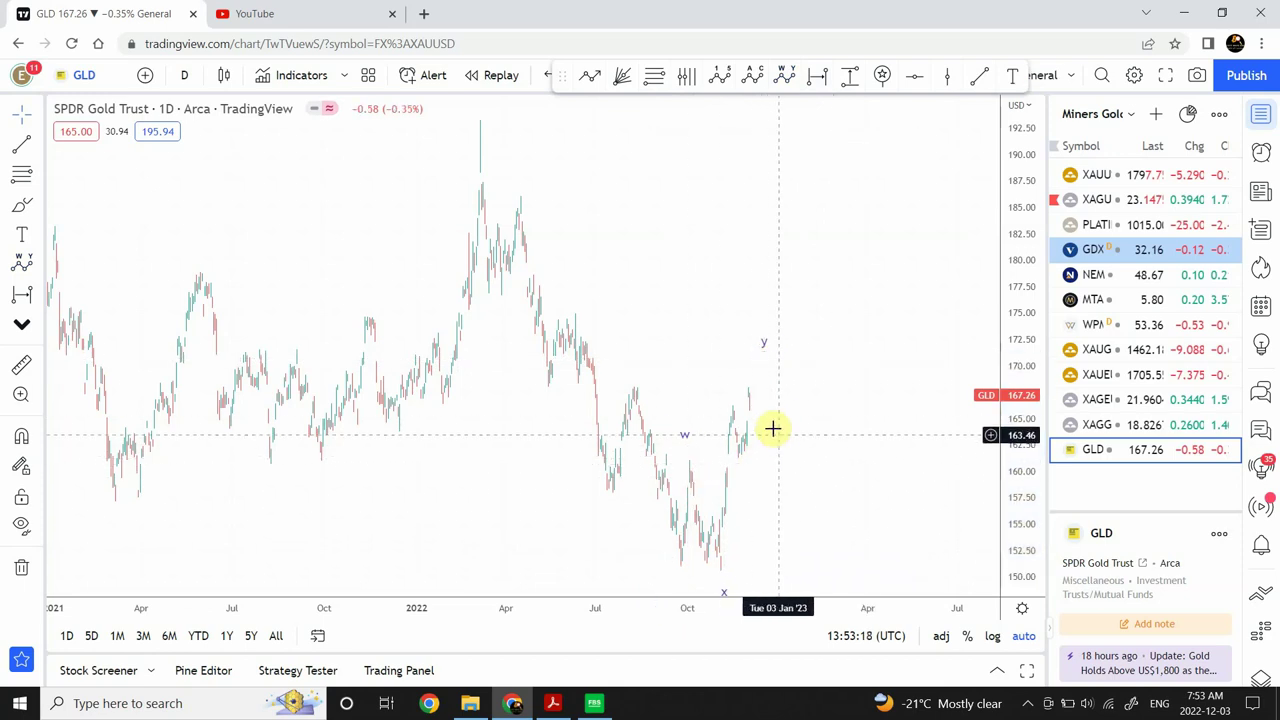
On the 1-hour GLD chart, place an Elliott ABC correction from about 166.49, with (a) near 161.20, (b) above the early-December high and (c) near 158.44.
click(184, 78)
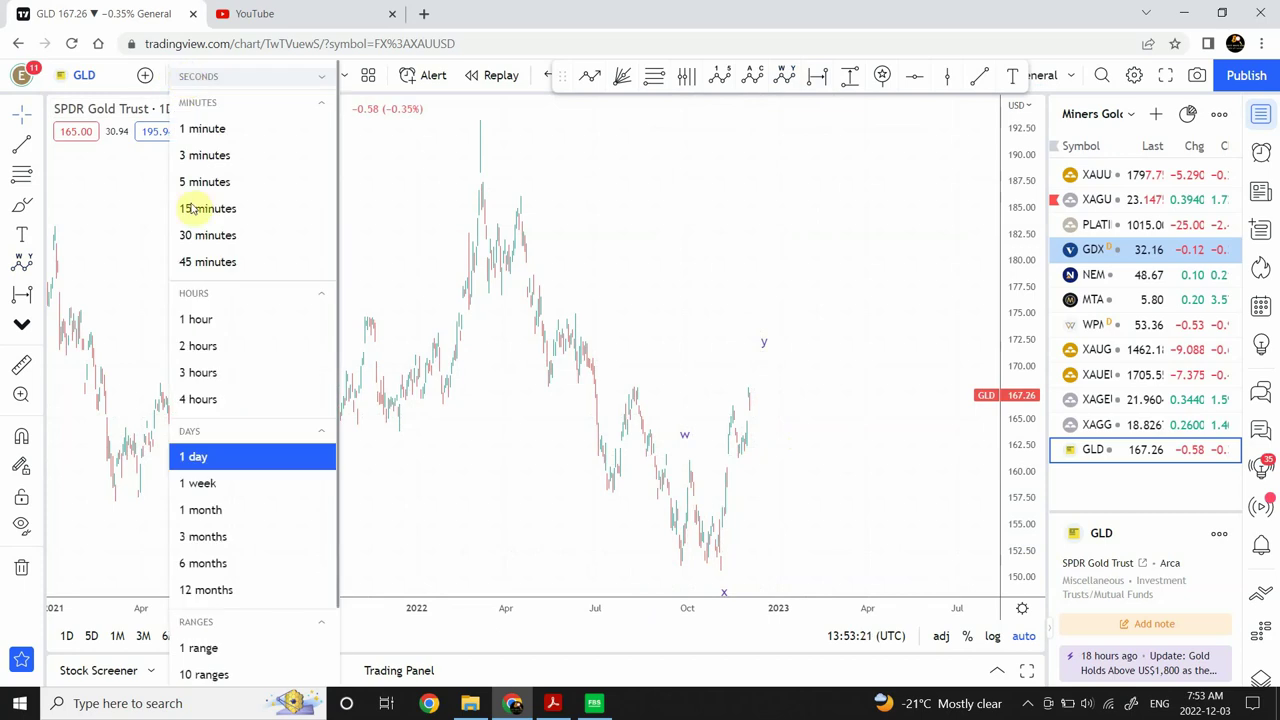
click(210, 321)
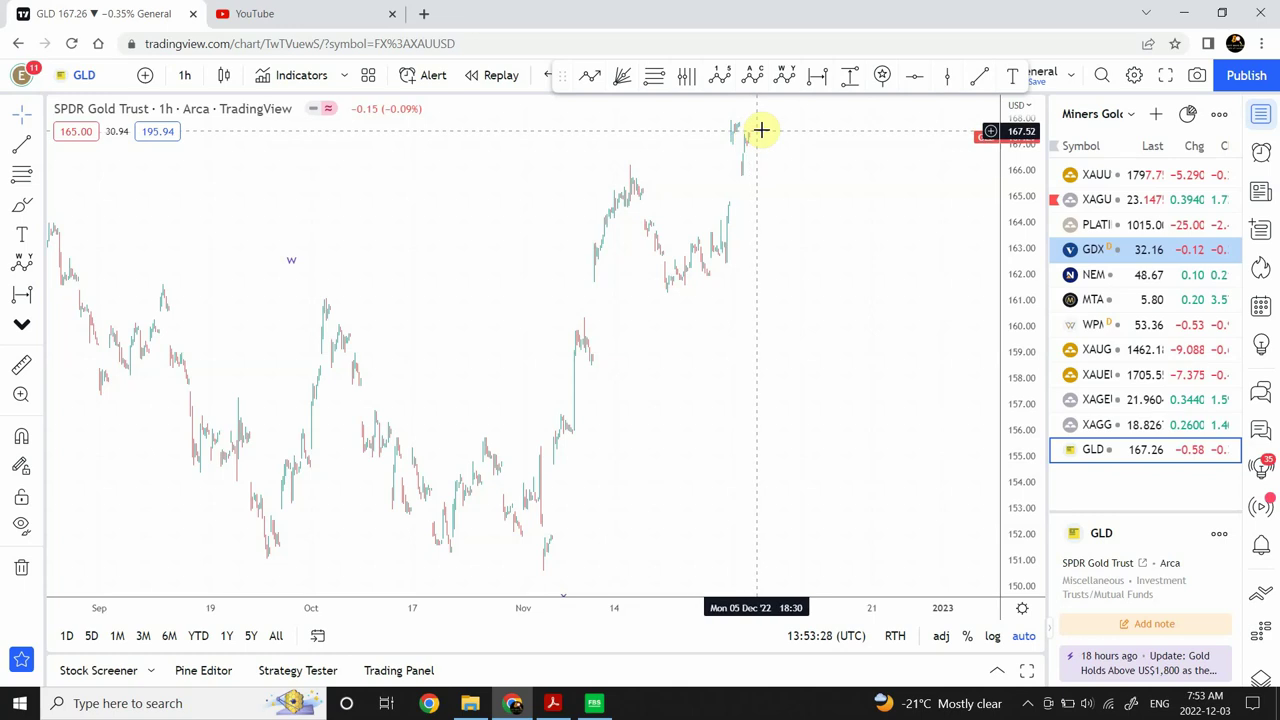
drag(782, 265, 774, 320)
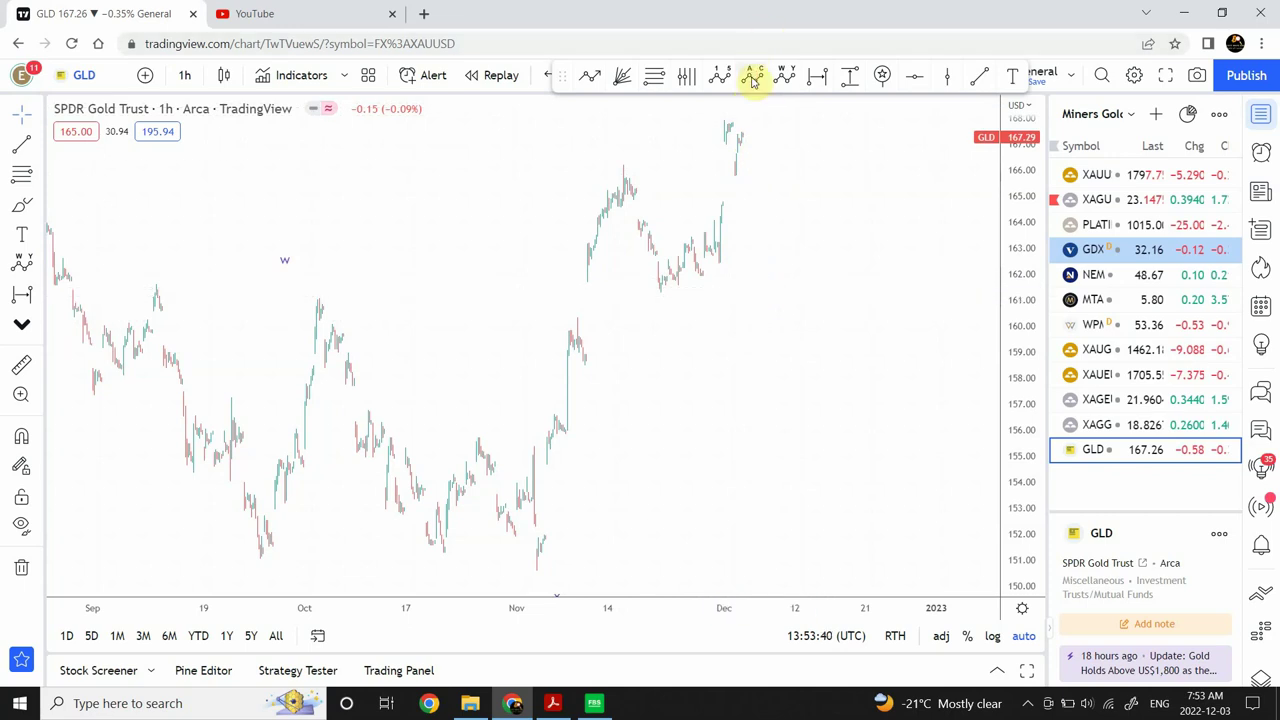
click(618, 158)
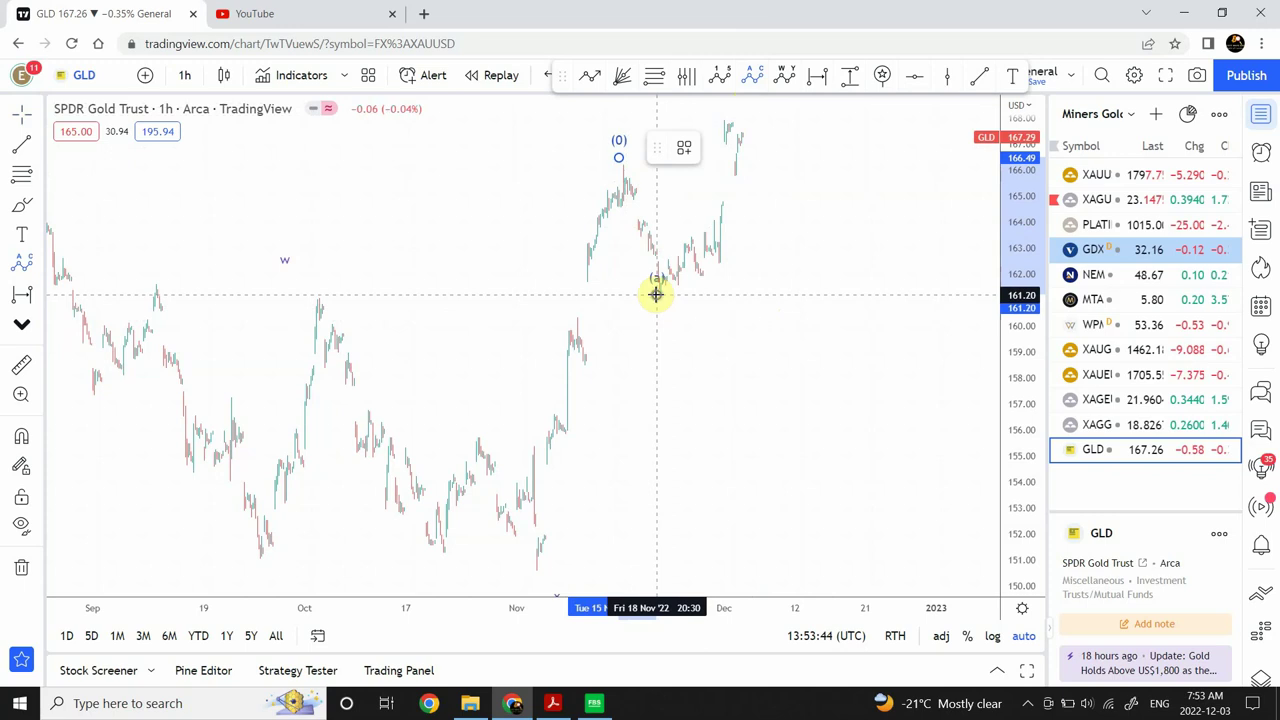
click(656, 294)
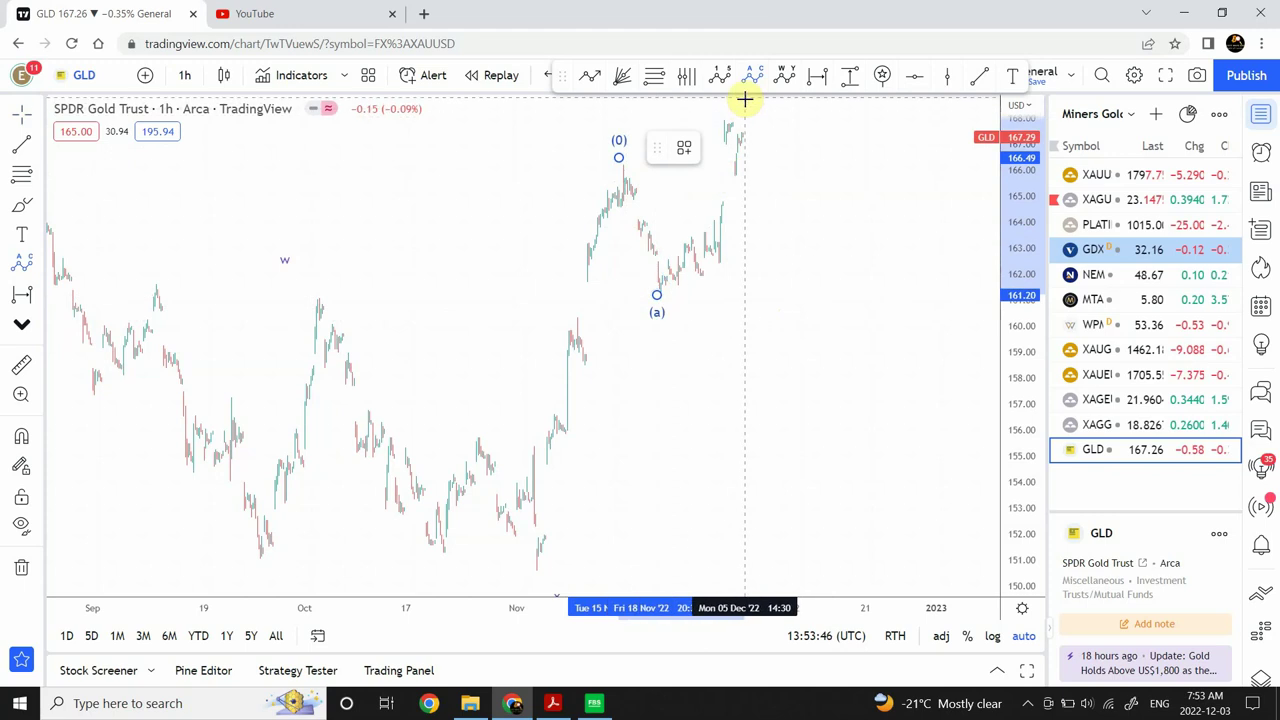
click(748, 124)
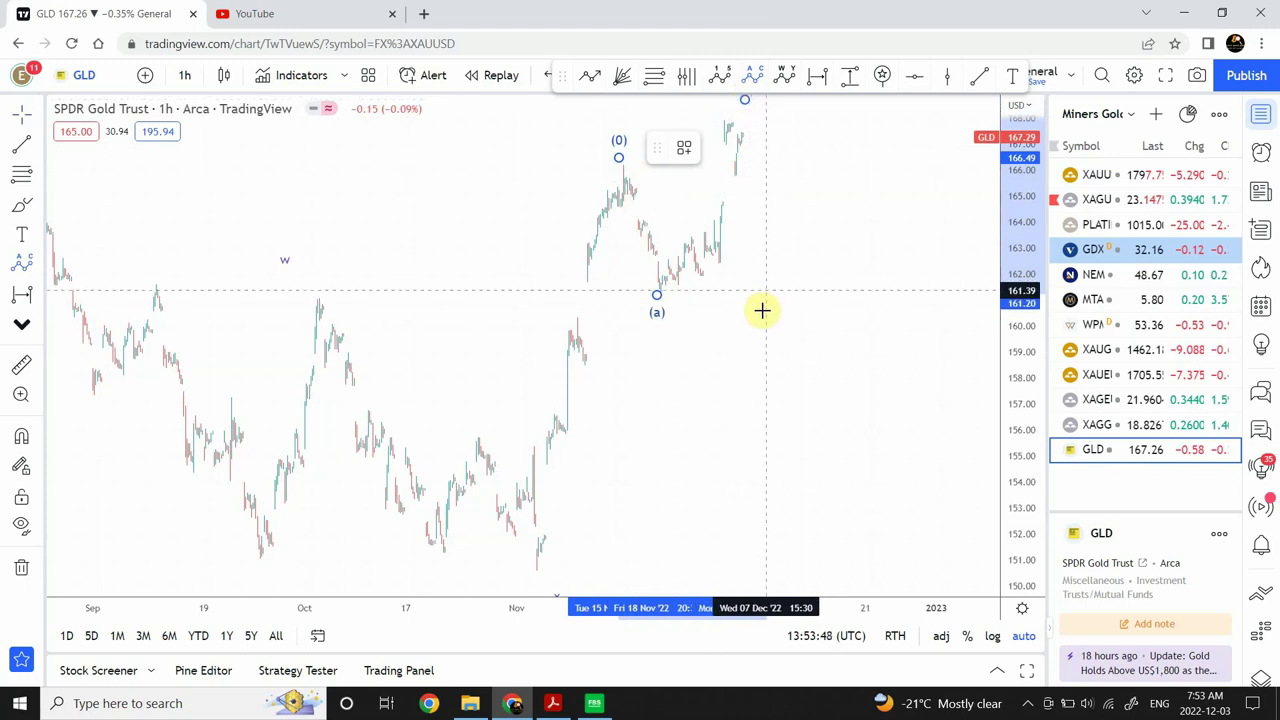
click(762, 366)
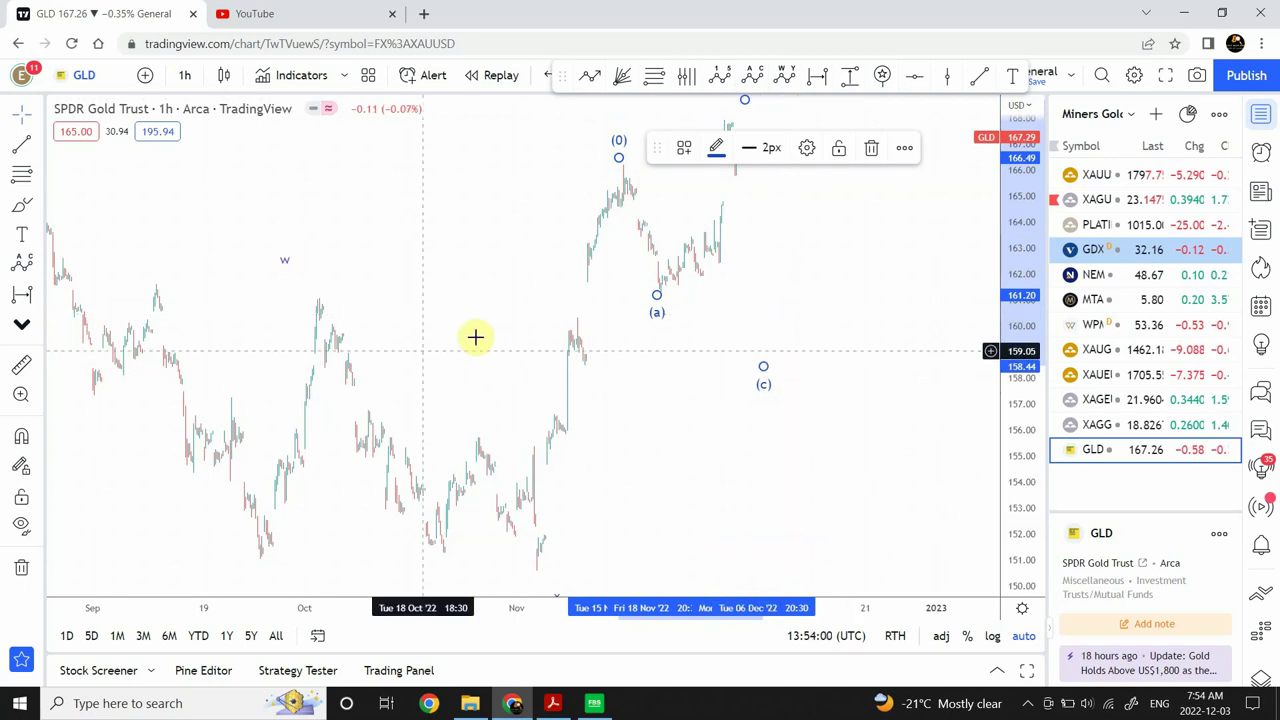
drag(474, 337, 357, 357)
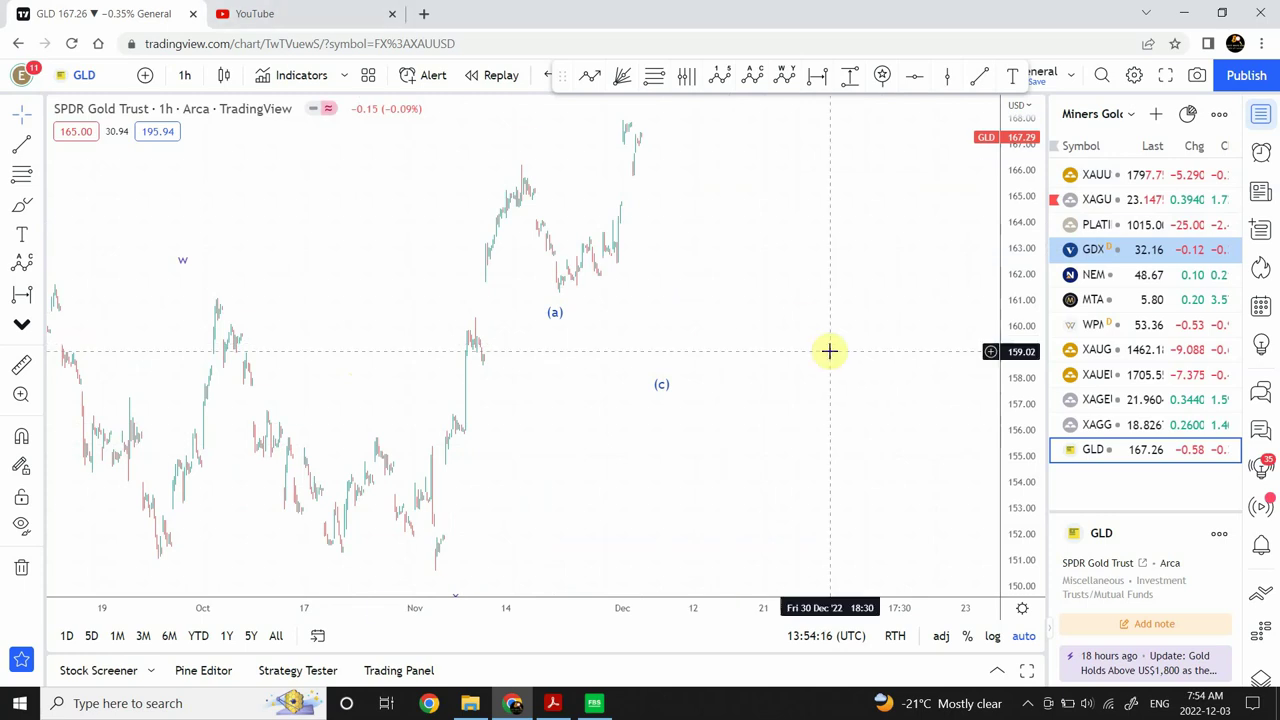
Open NASDAQ from the Stocks, Crypto, Oil watchlist and review its Elliott wave count on the 1-day timeframe.
click(1130, 116)
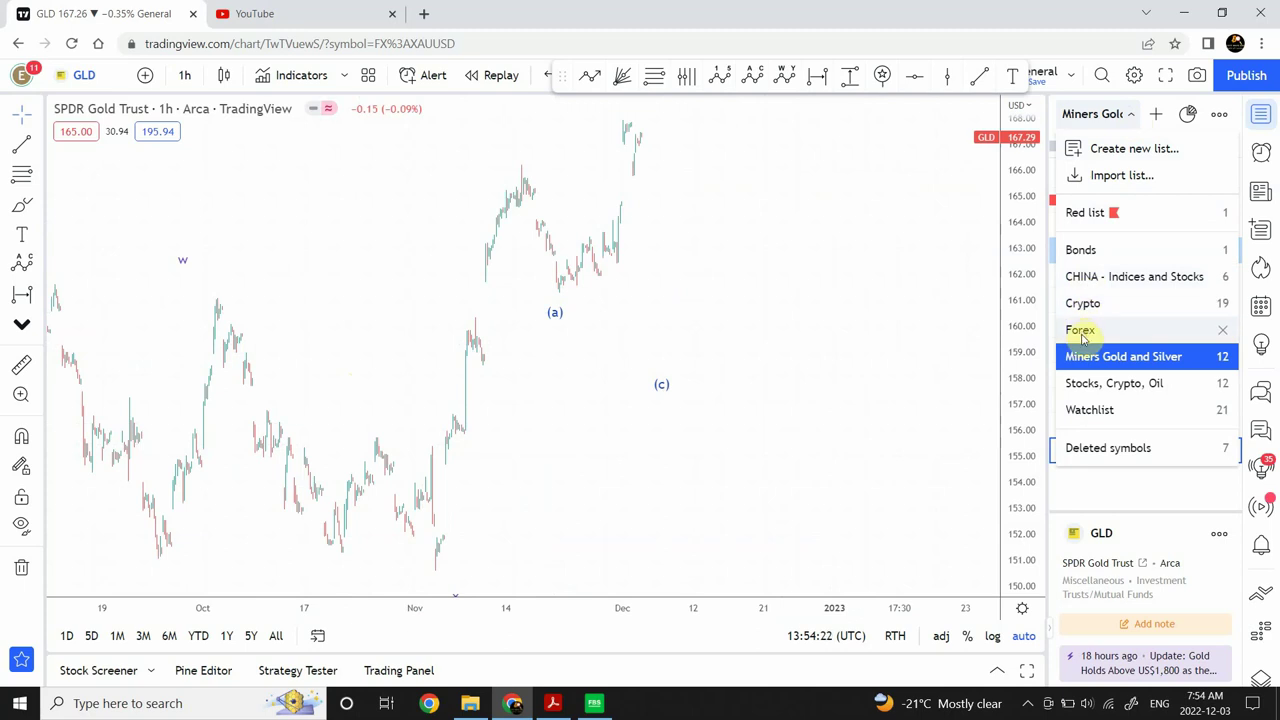
click(1085, 385)
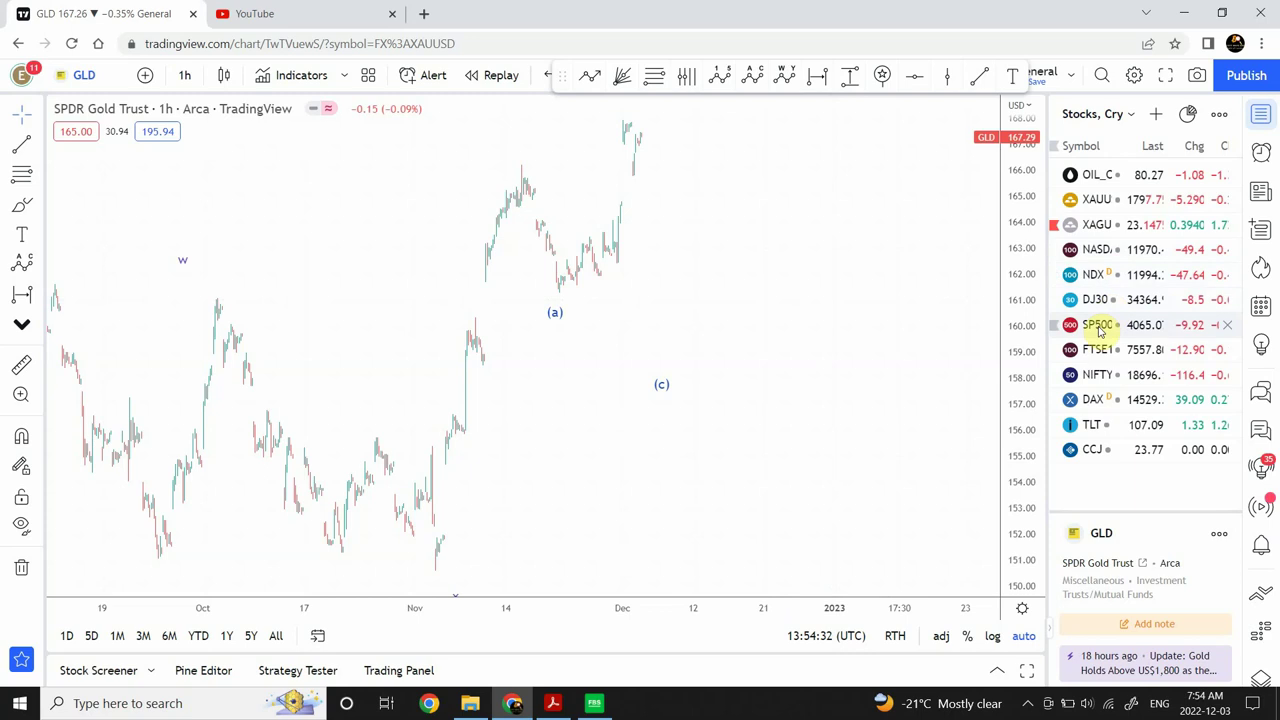
click(1137, 252)
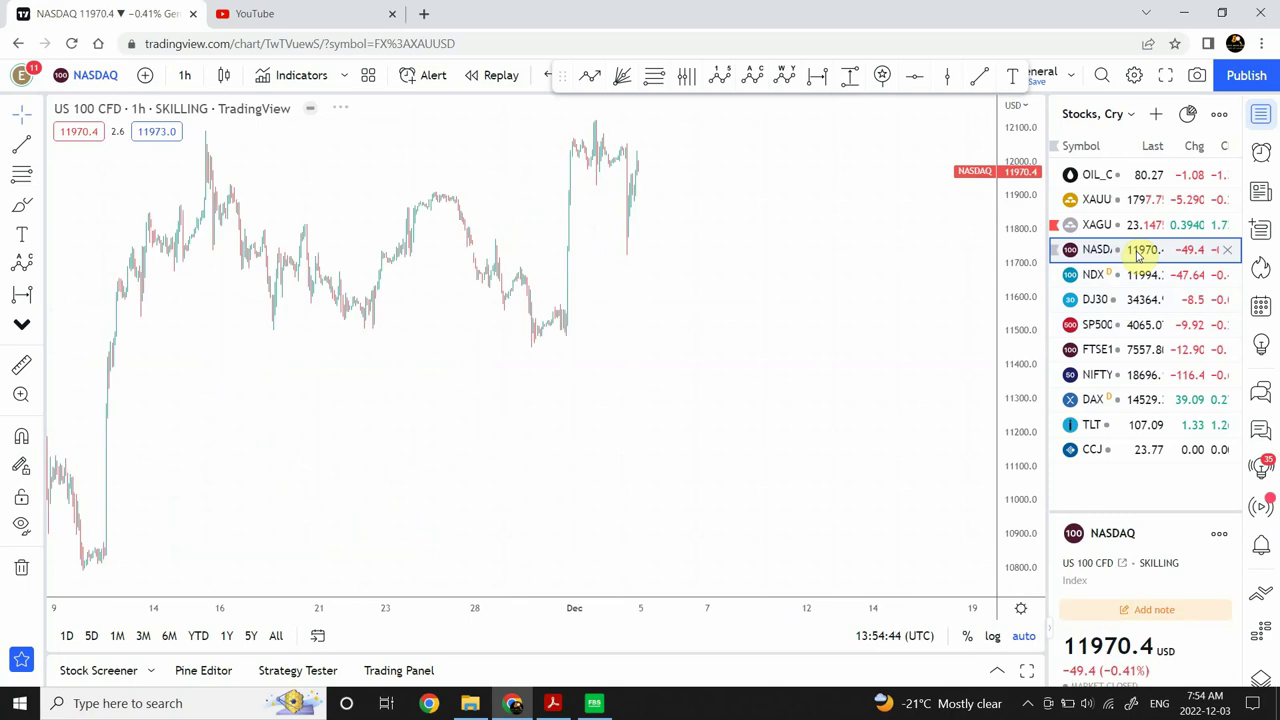
click(186, 77)
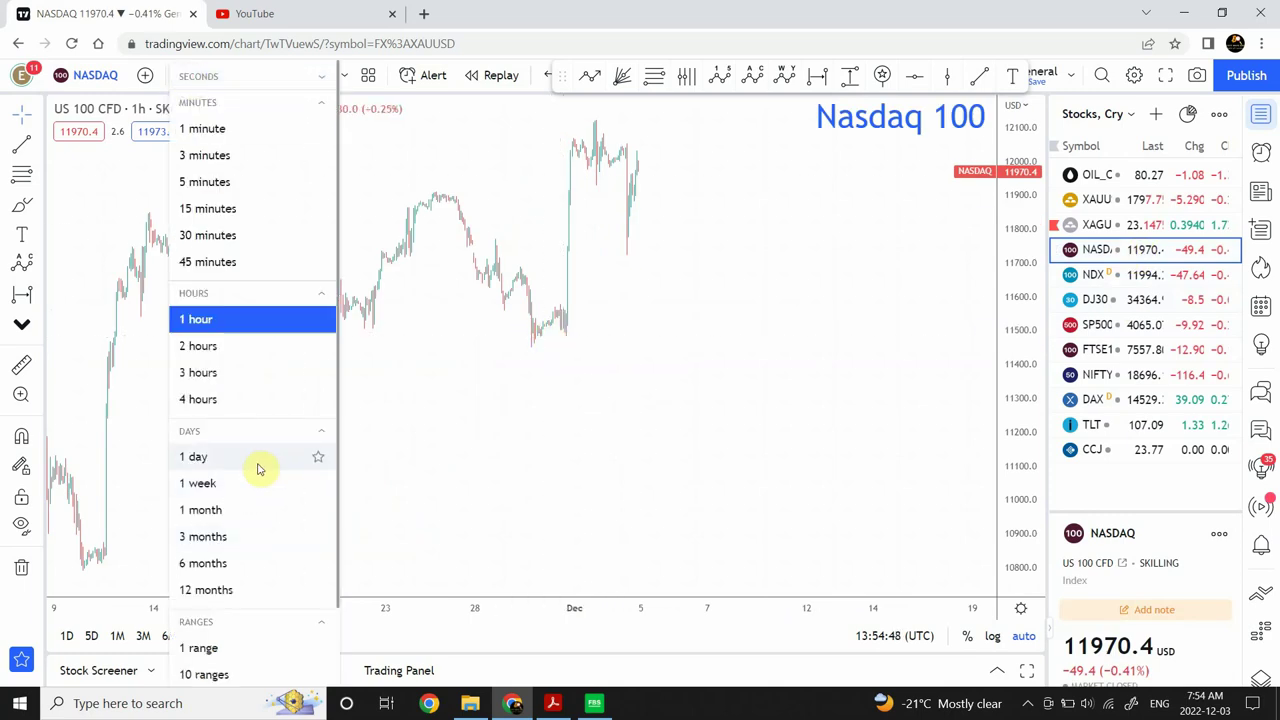
click(257, 463)
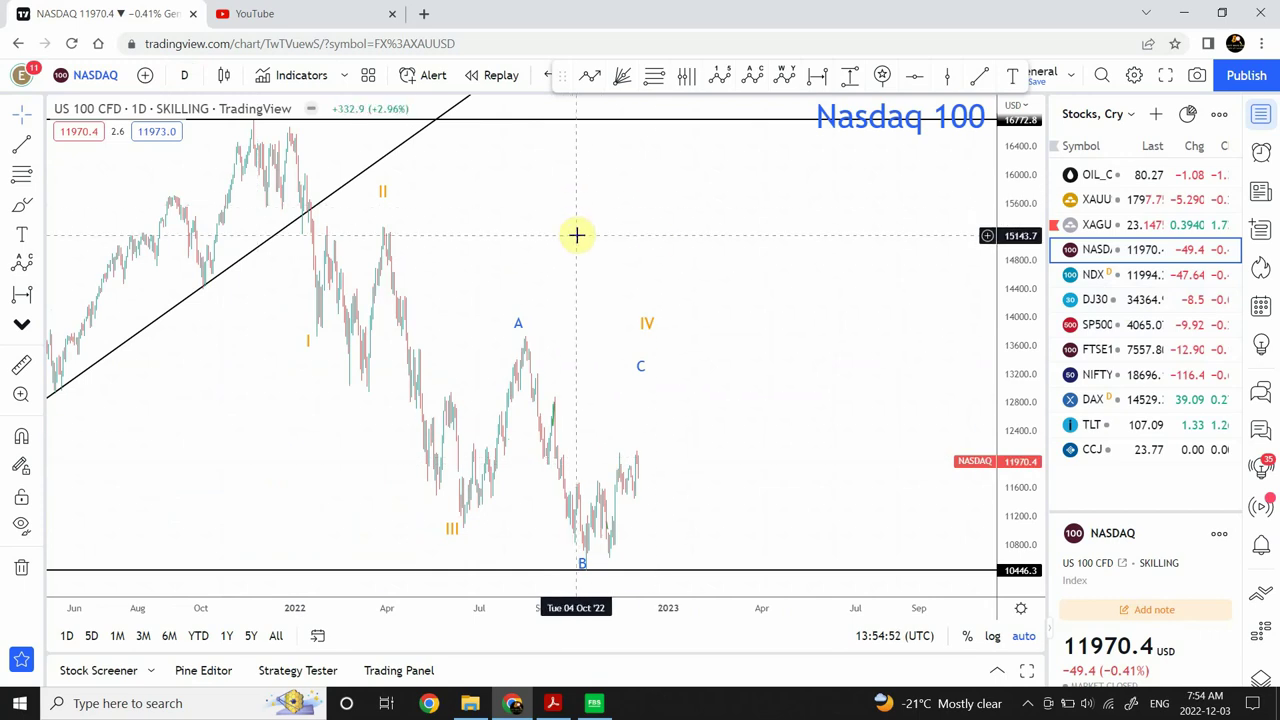
drag(1030, 298, 1014, 409)
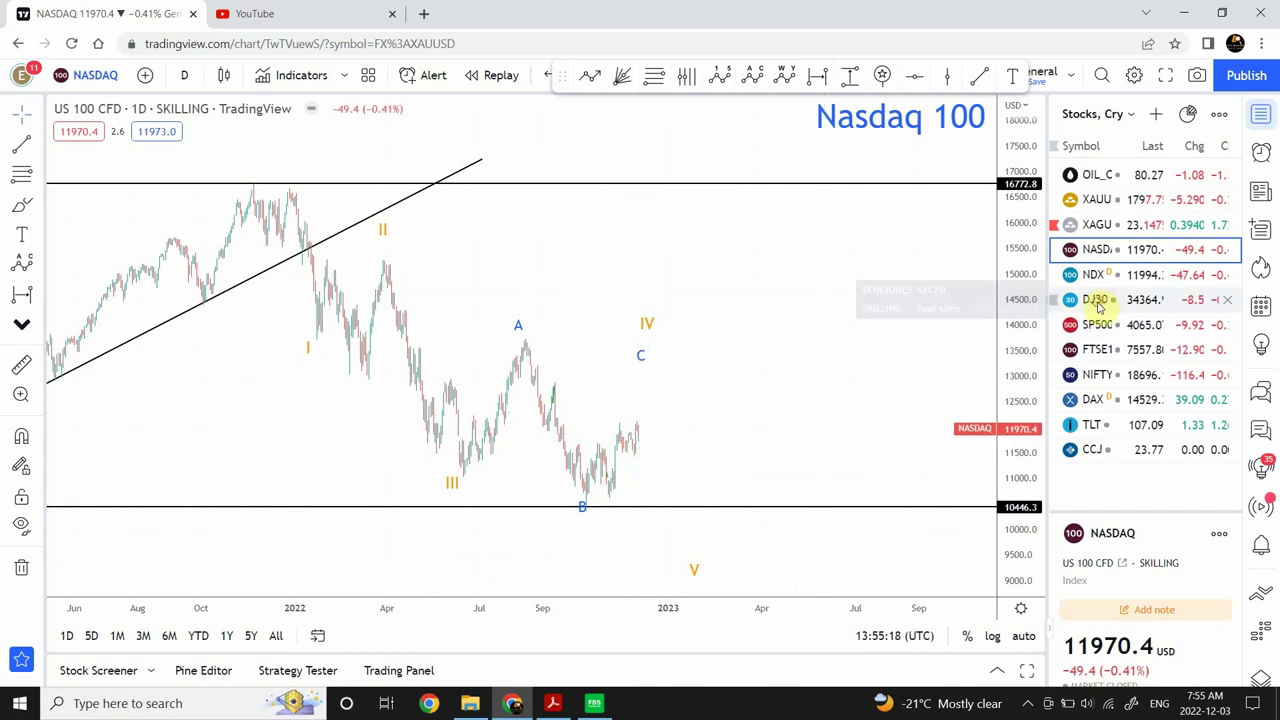
Check the daily Dow Jones 30 (DJ30) wave count for comparison and return to the NASDAQ chart.
click(1098, 307)
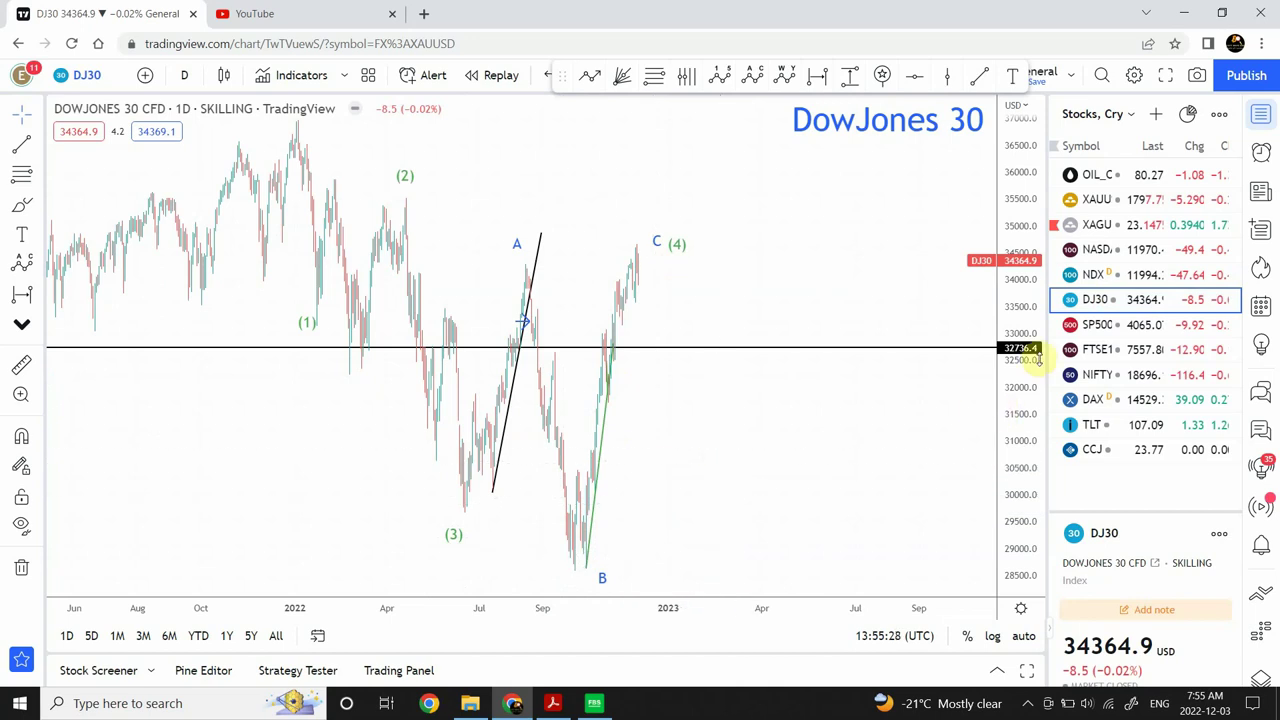
click(1086, 250)
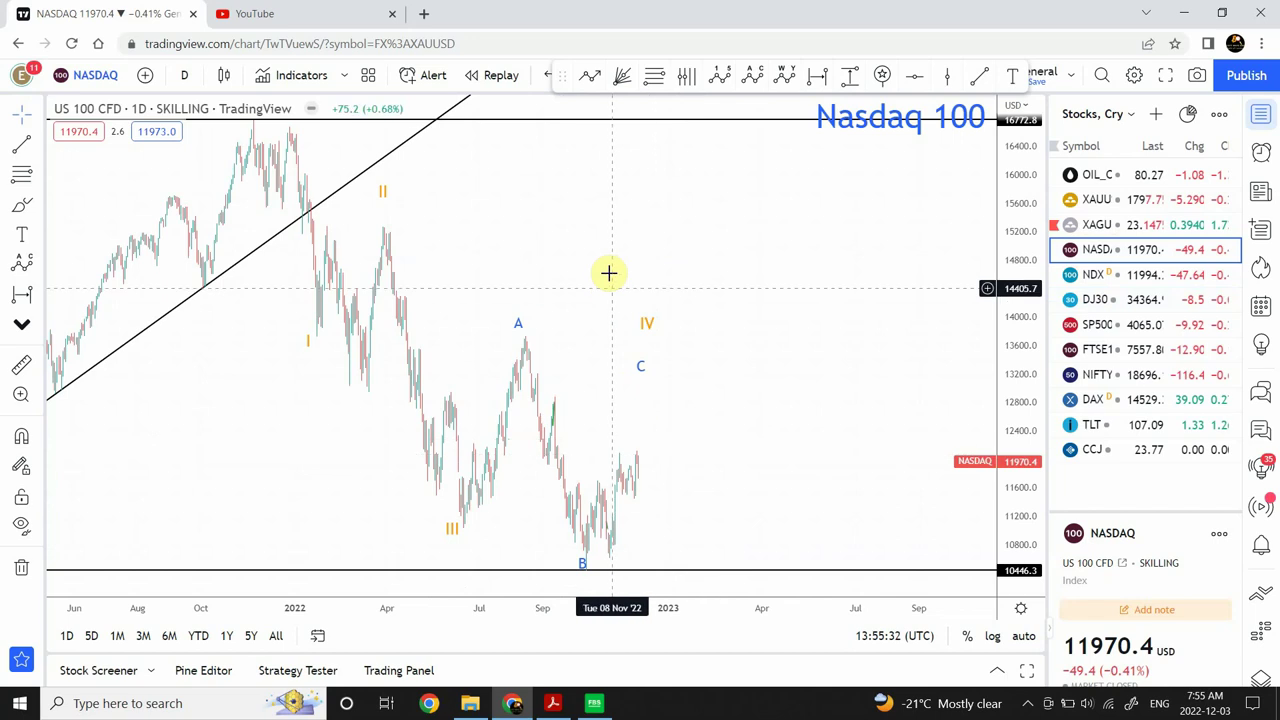
Switch the NASDAQ chart to the 1-hour timeframe with automatic price scaling.
drag(609, 272, 515, 241)
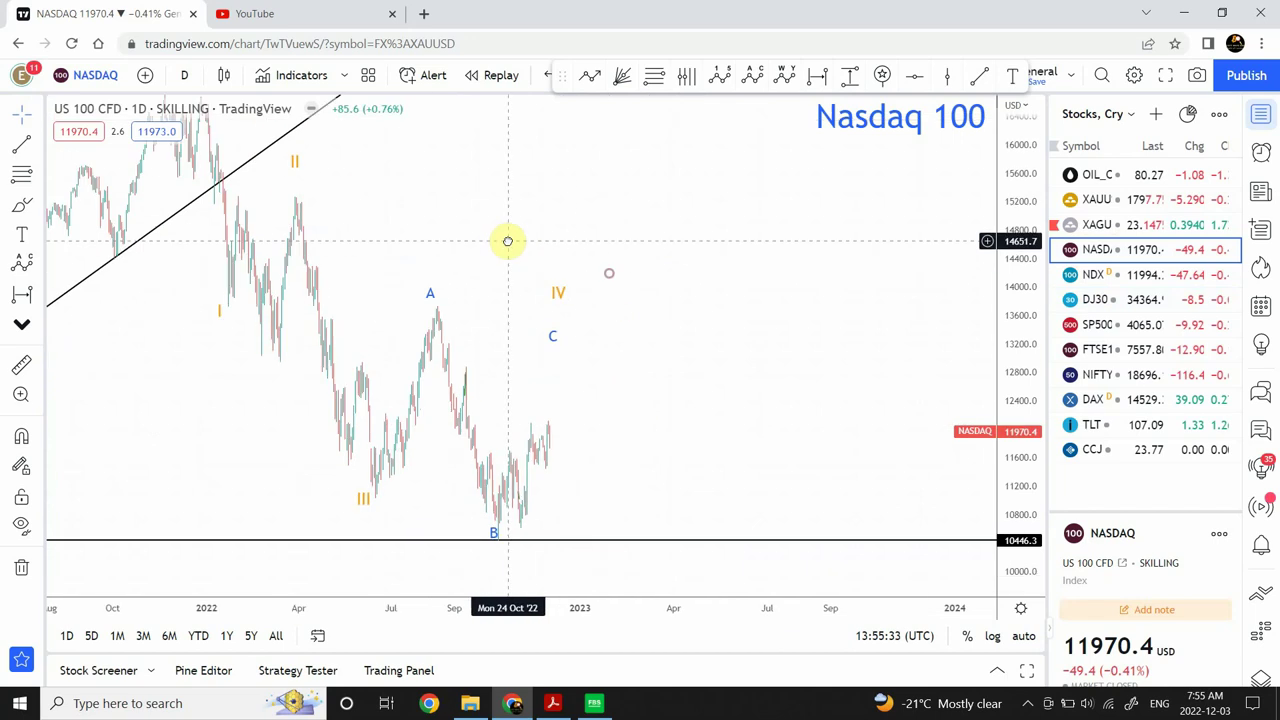
click(187, 80)
click(224, 320)
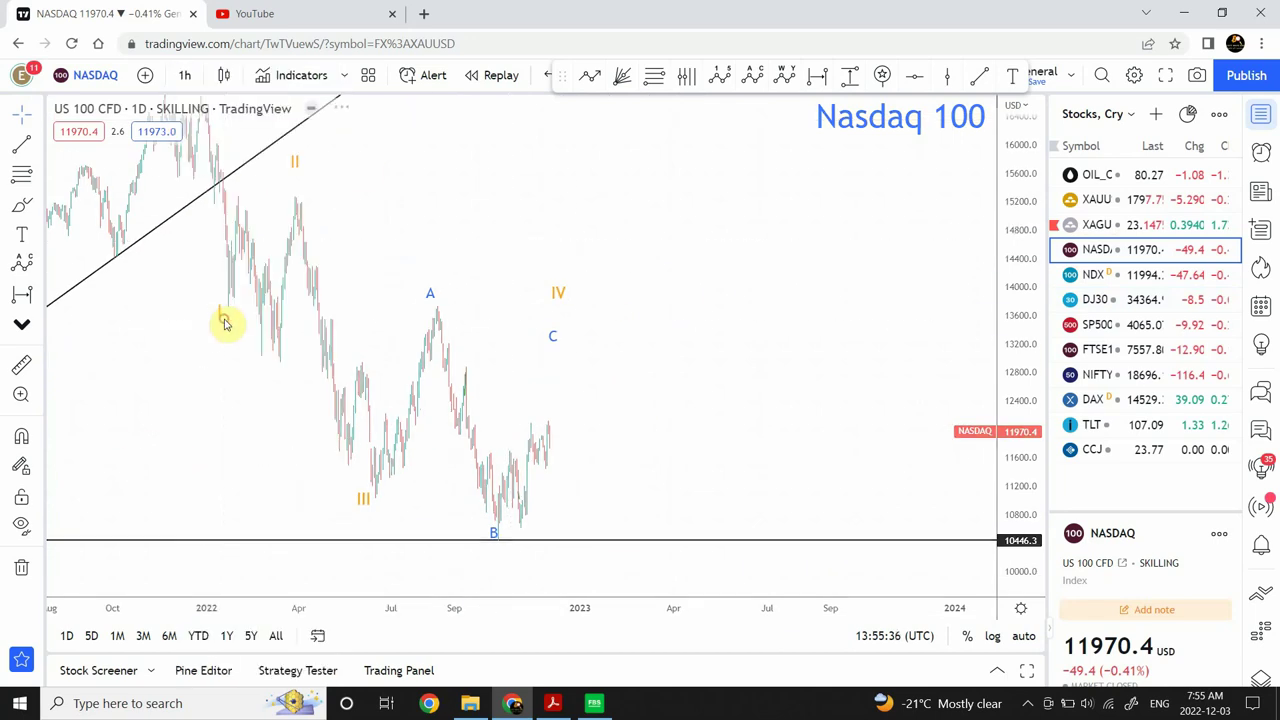
click(1024, 637)
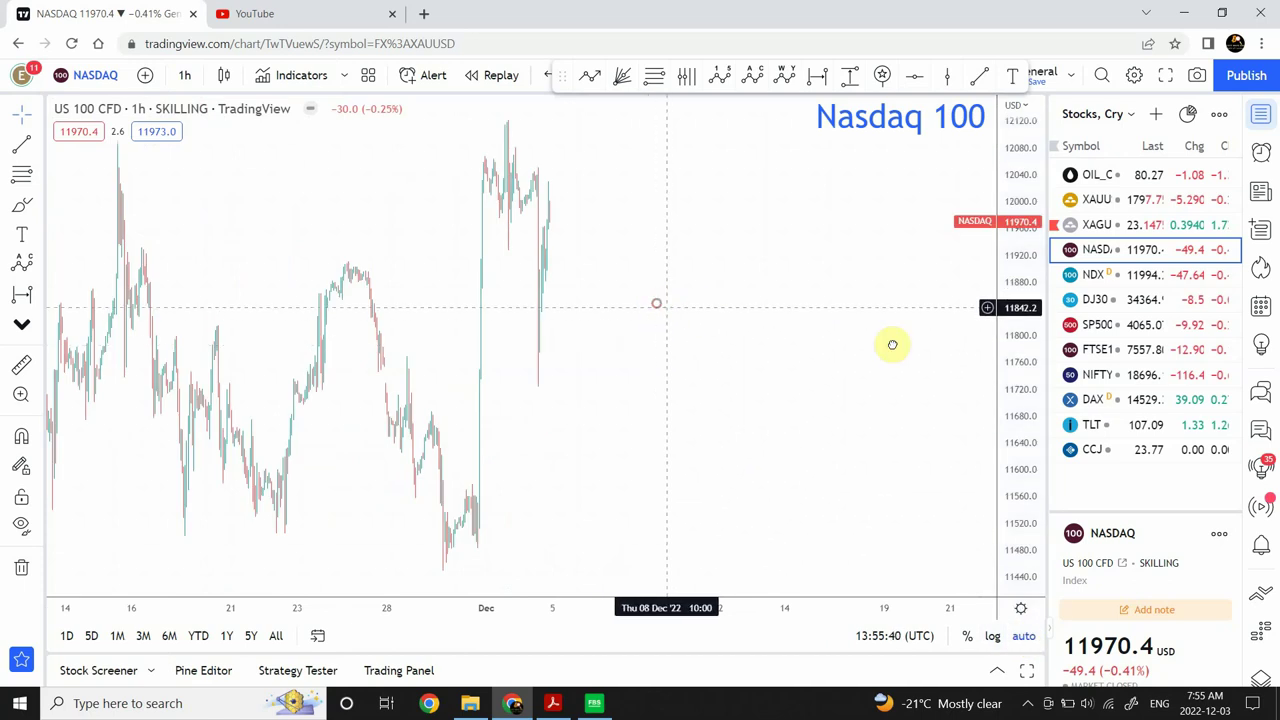
Draw a short rising trend line on NASDAQ from about 12041 to about 12187 around 5 December, just after the latest candle.
scroll(892, 344, left, 5)
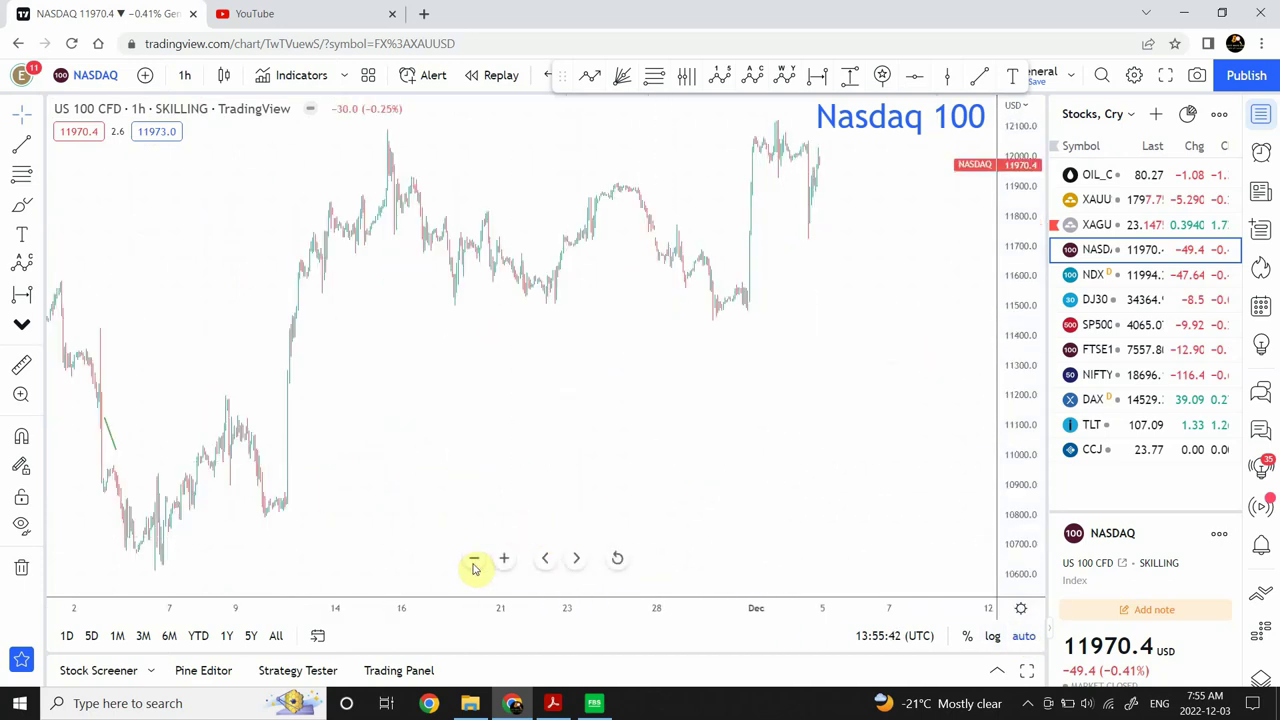
click(474, 558)
click(474, 558)
click(474, 558)
click(474, 558)
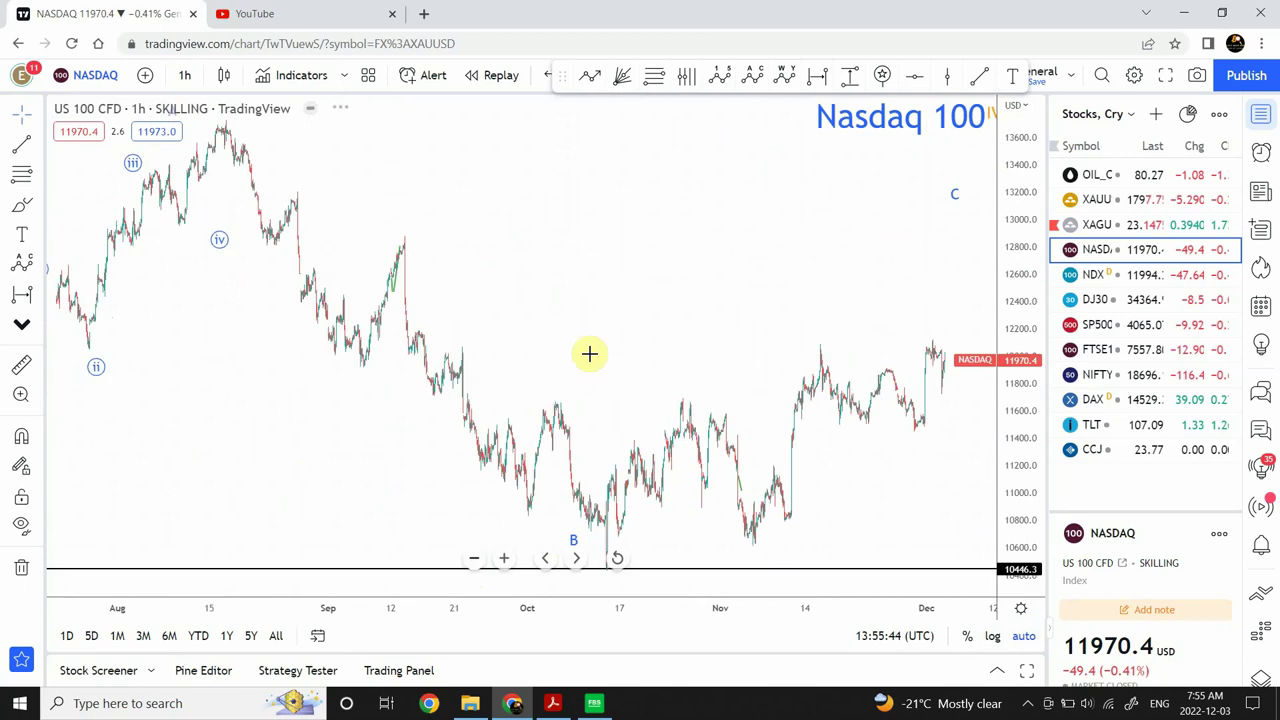
drag(551, 248, 370, 233)
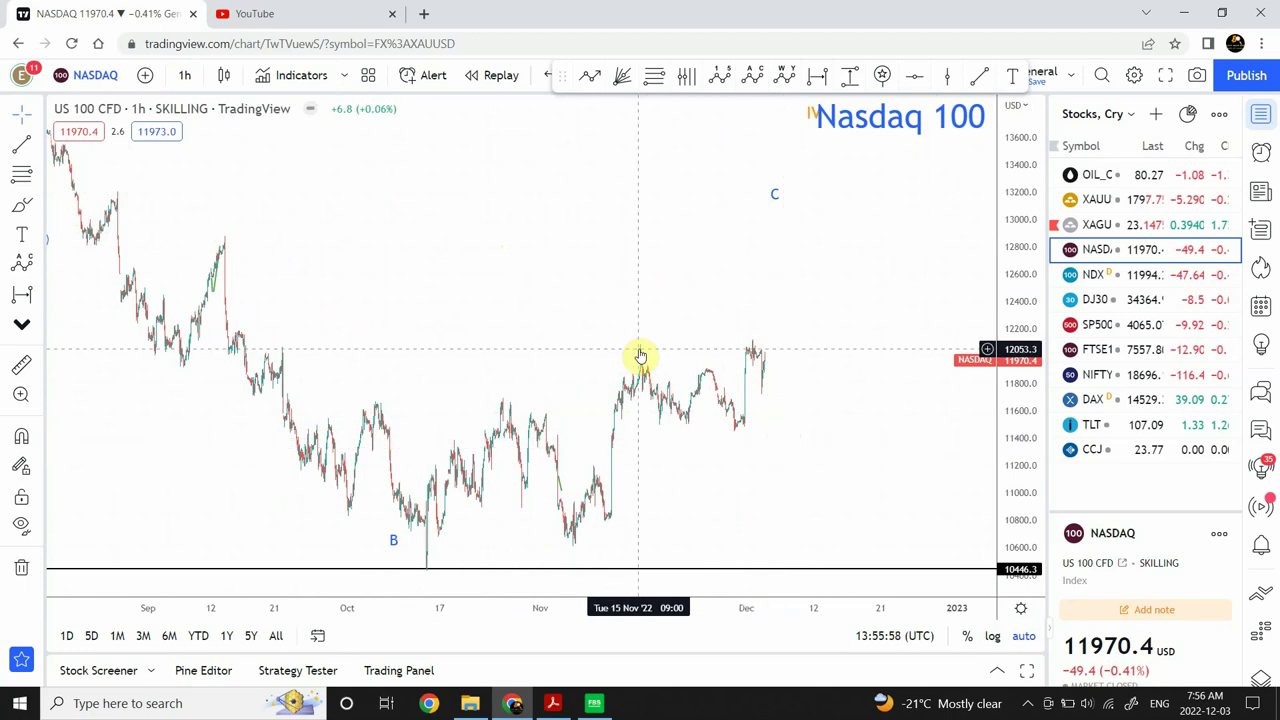
click(979, 79)
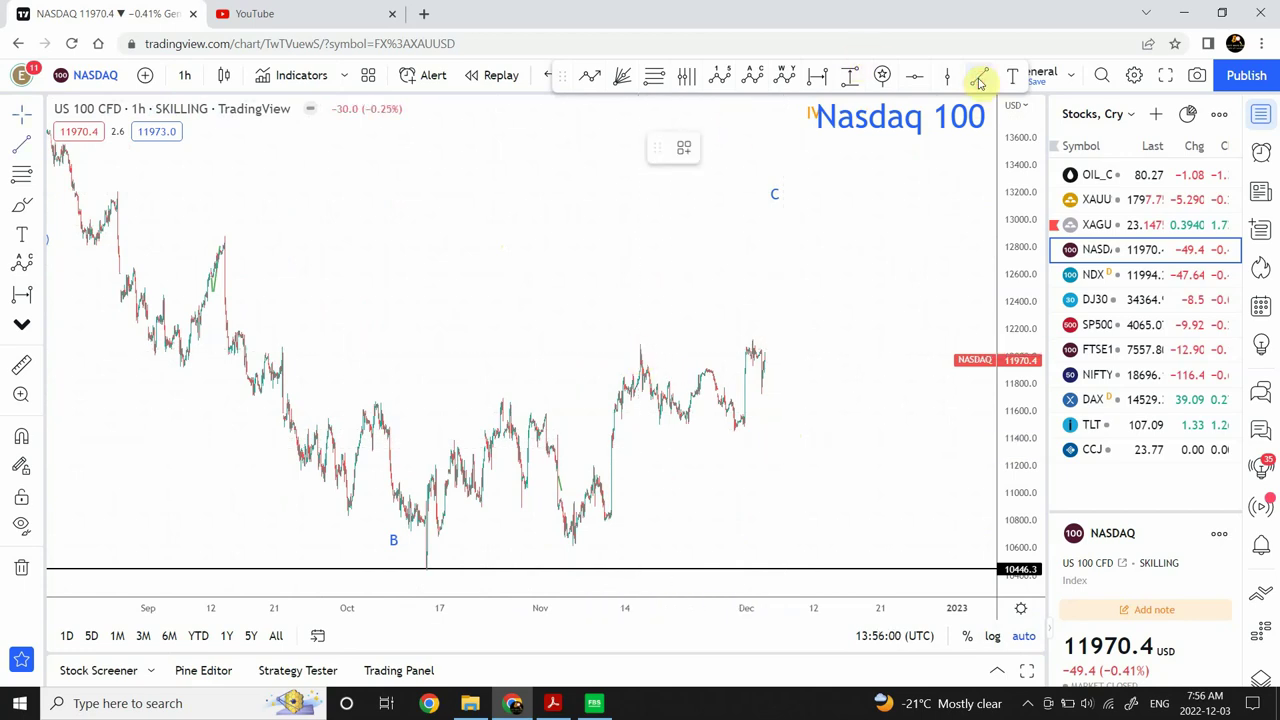
click(770, 330)
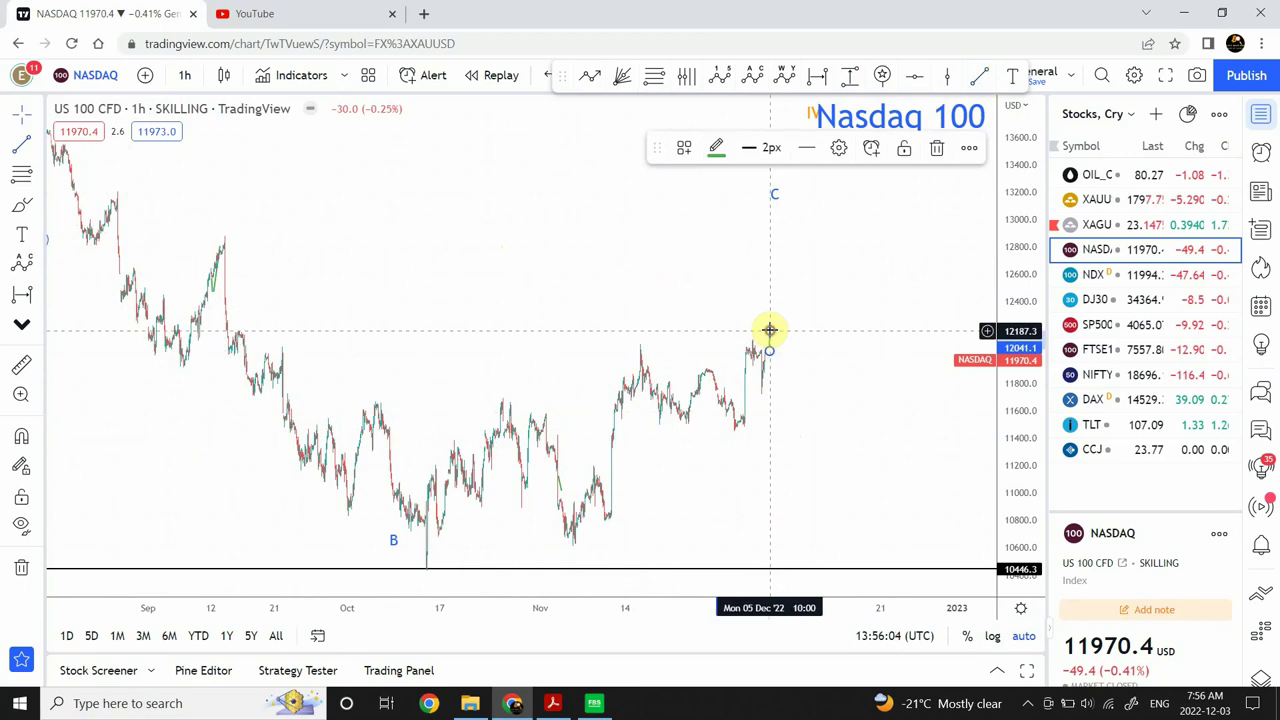
Draw a falling trend line on NASDAQ from about 12175 at the short line's peak to about 11450 on 7 December.
click(980, 77)
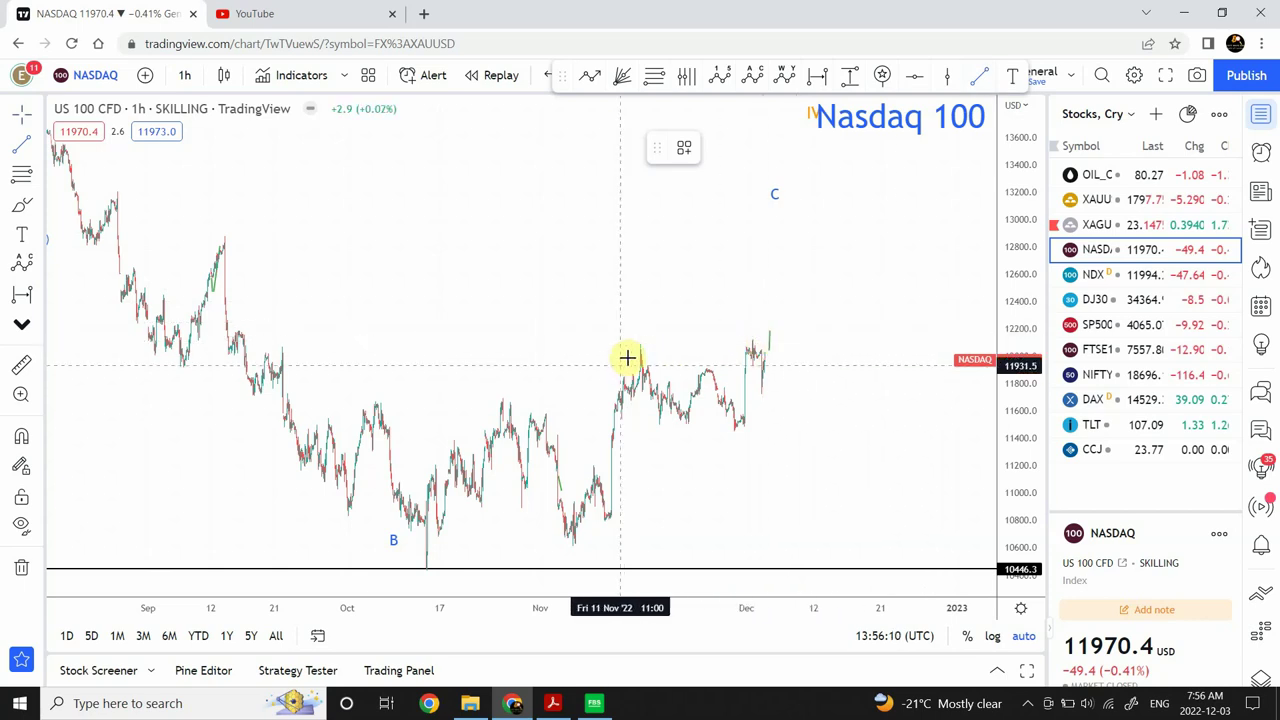
click(774, 333)
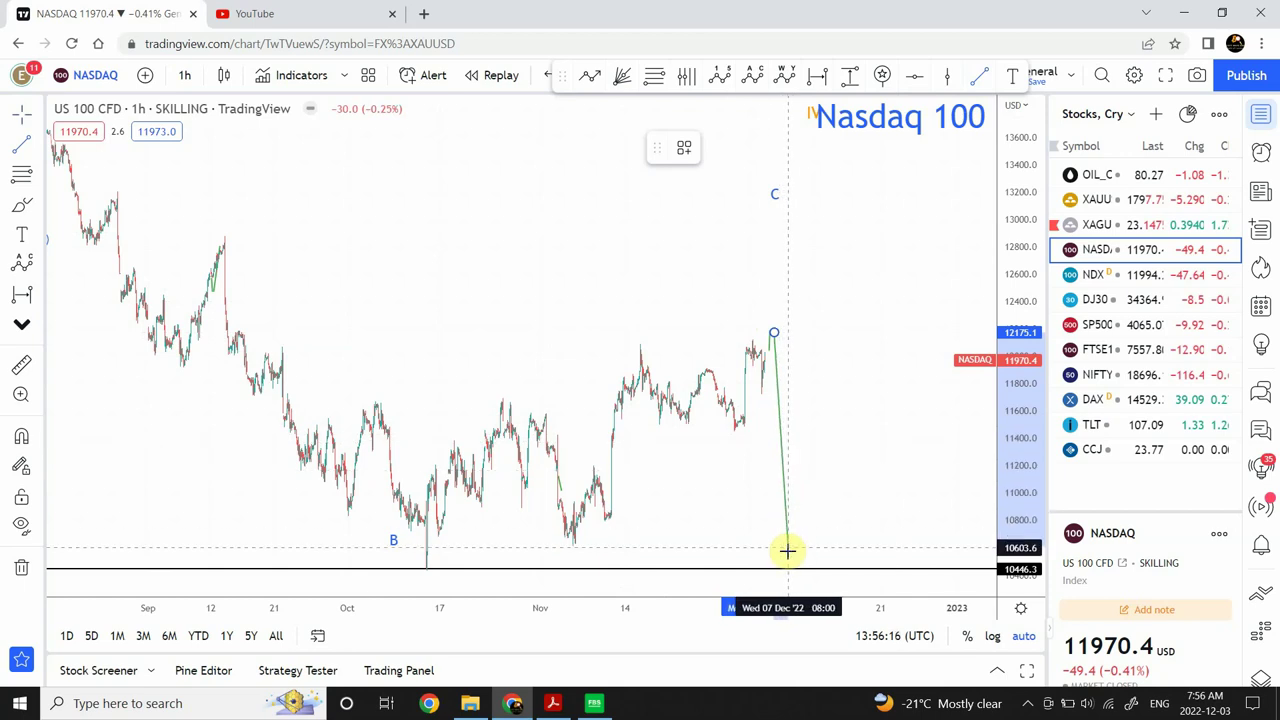
click(788, 431)
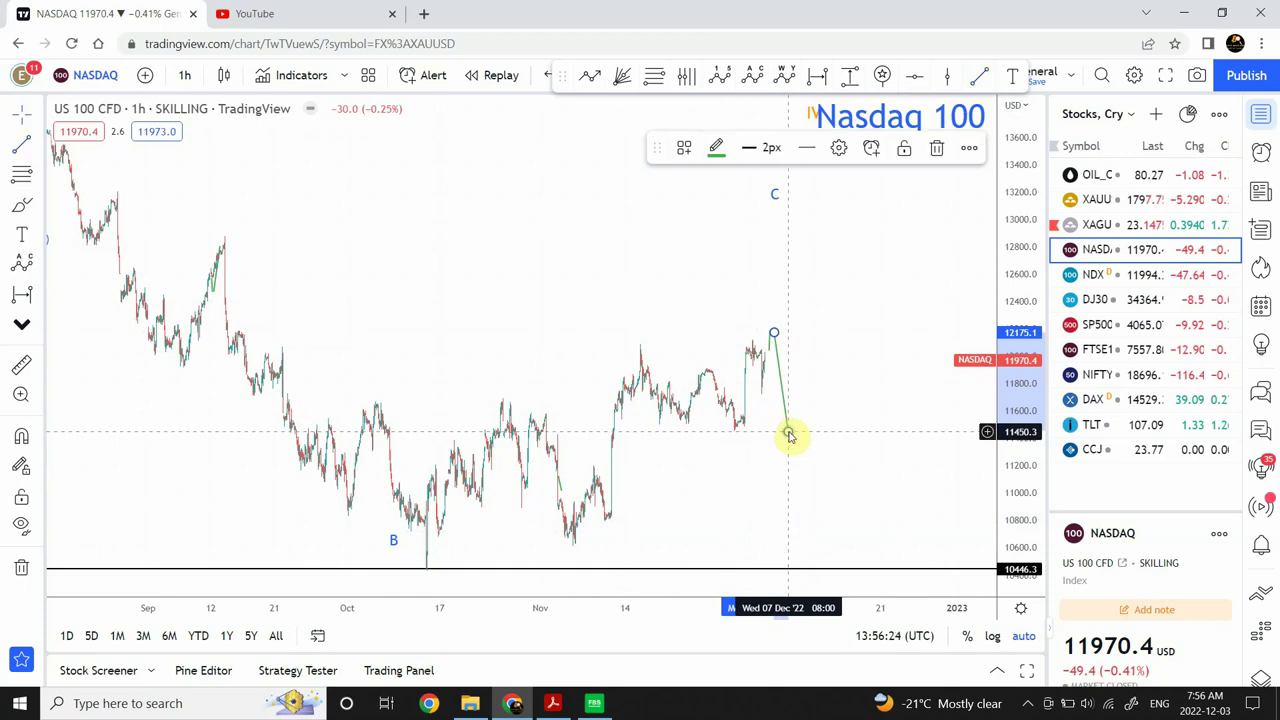
double_click(788, 431)
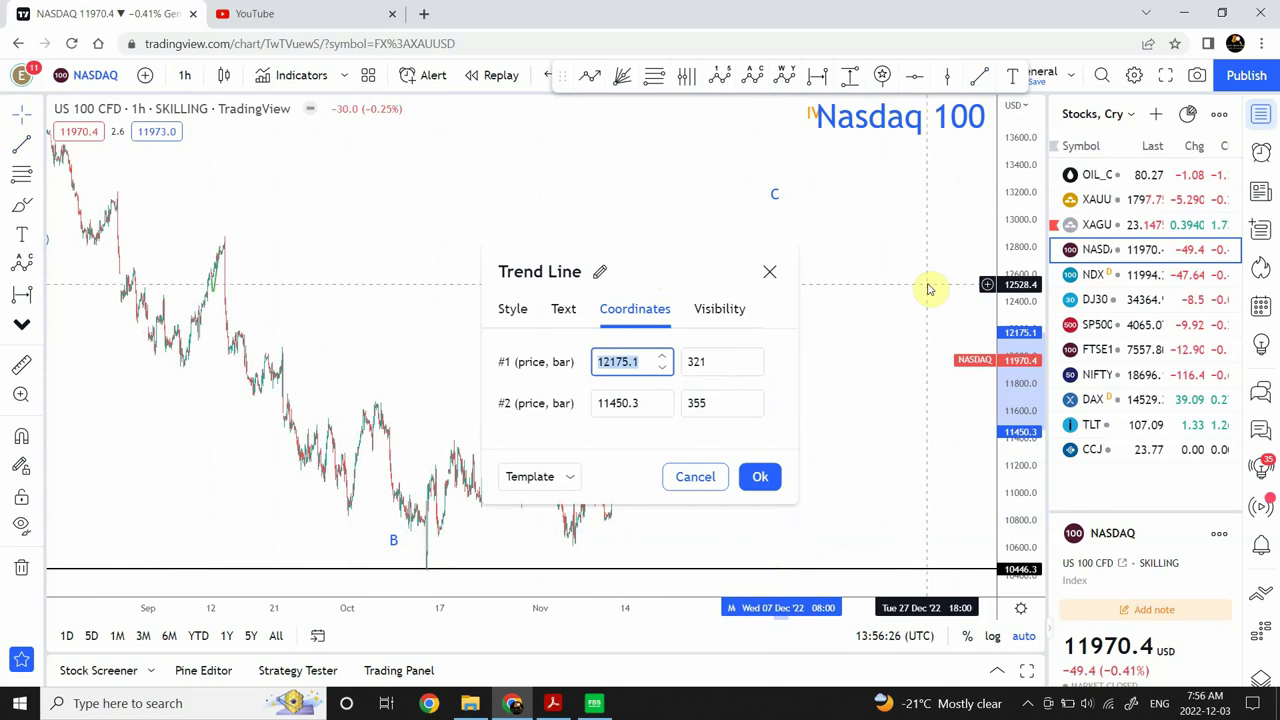
key(Escape)
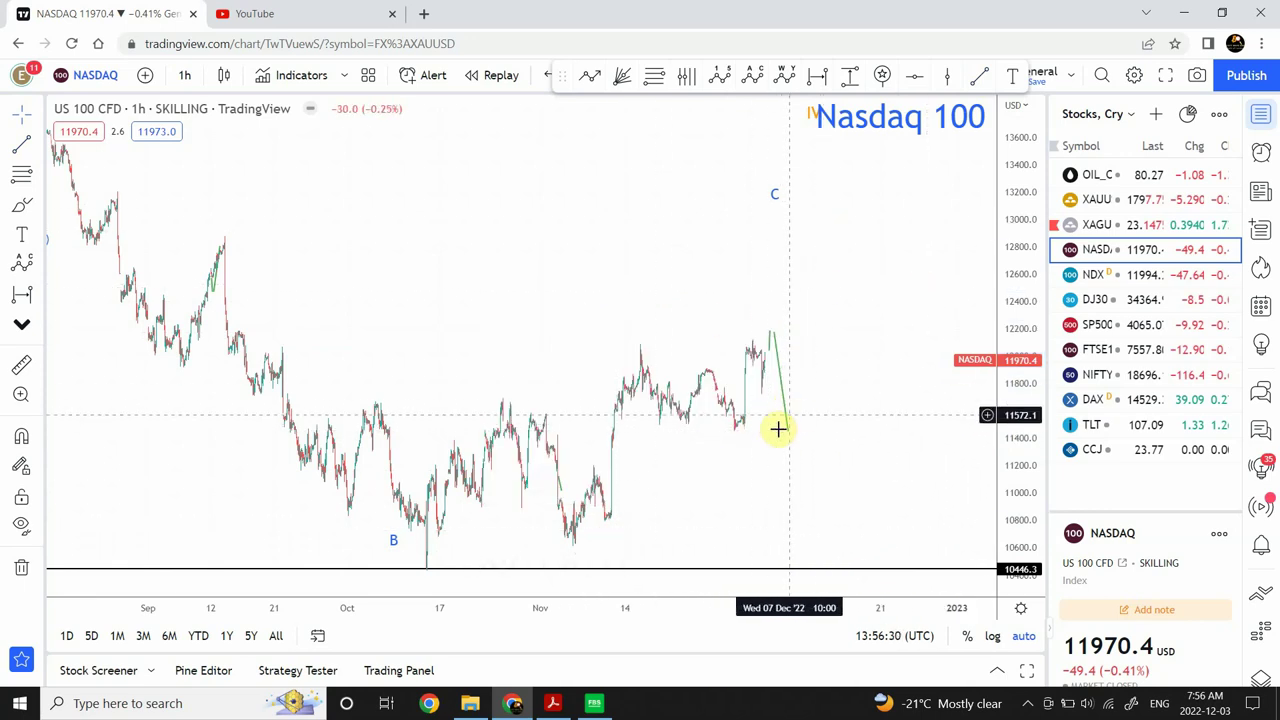
Draw a rising trend line on NASDAQ from about 11456 on 7 December to about 13095 near the C label.
click(980, 78)
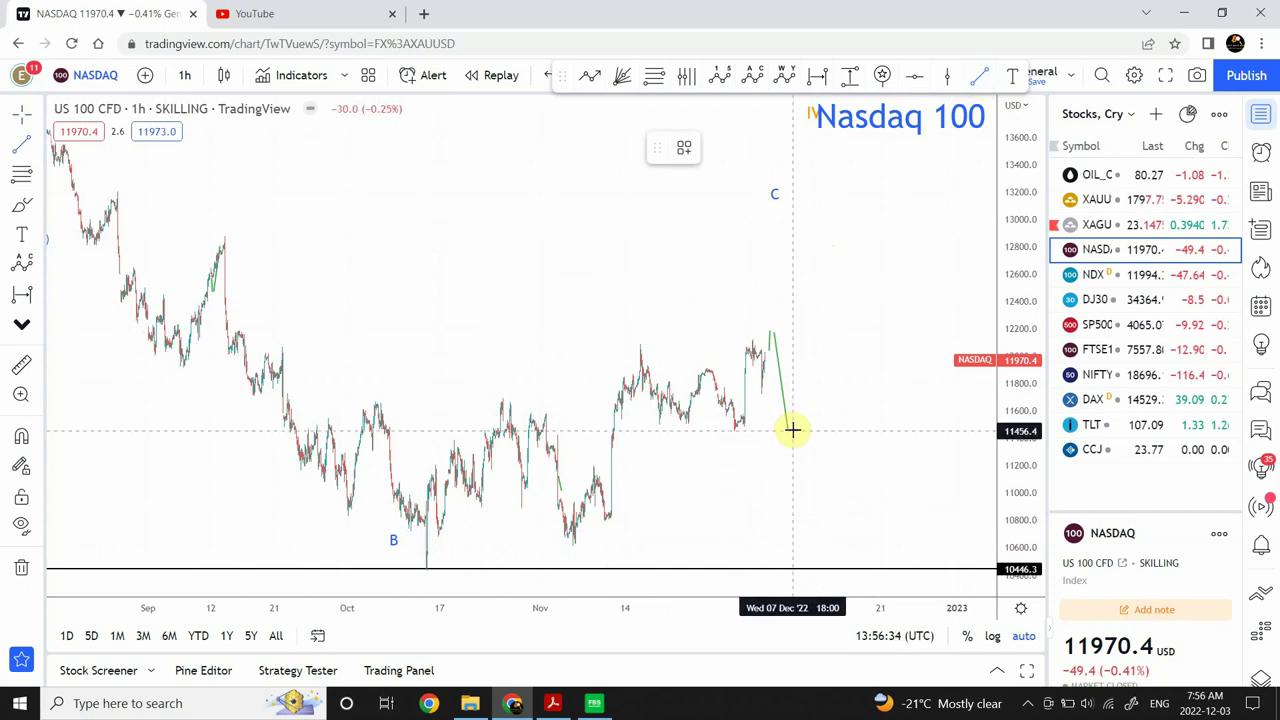
drag(792, 430, 812, 205)
double_click(812, 212)
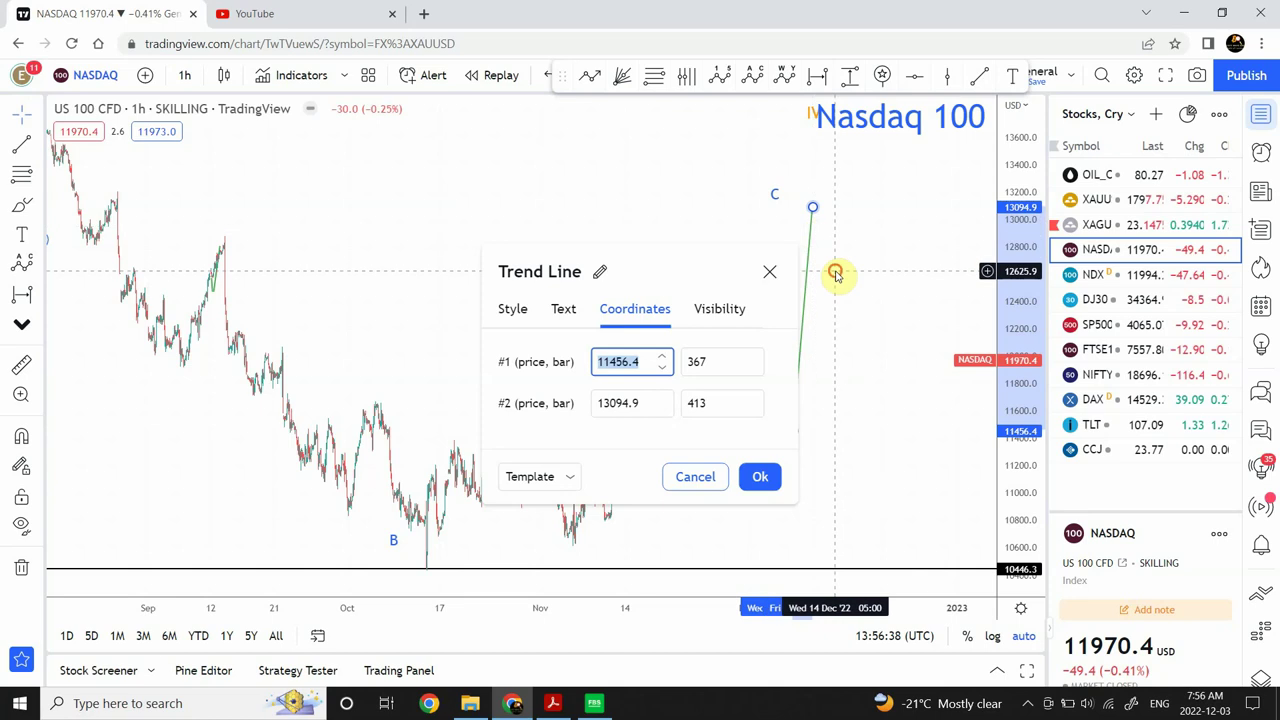
click(818, 510)
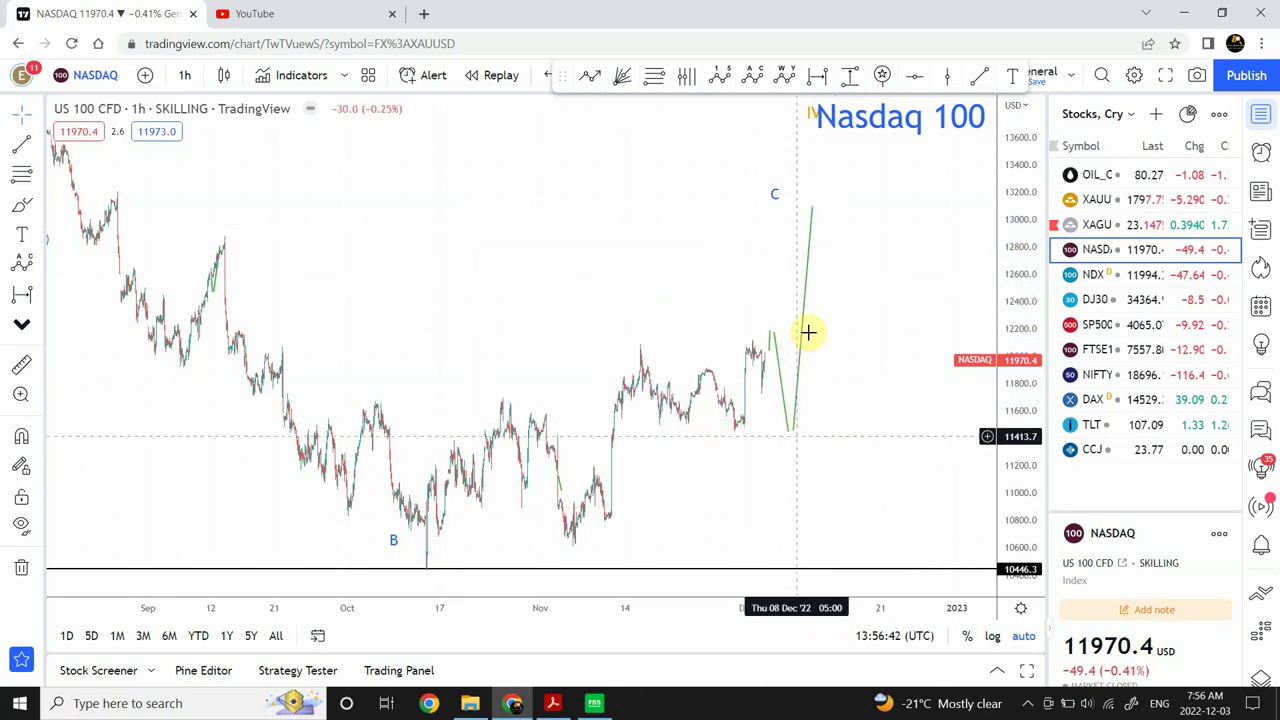
Review the projected NASDAQ path and open the Dow Jones 30 (DJ30) chart on the 1-hour timeframe for comparison.
drag(631, 260, 585, 294)
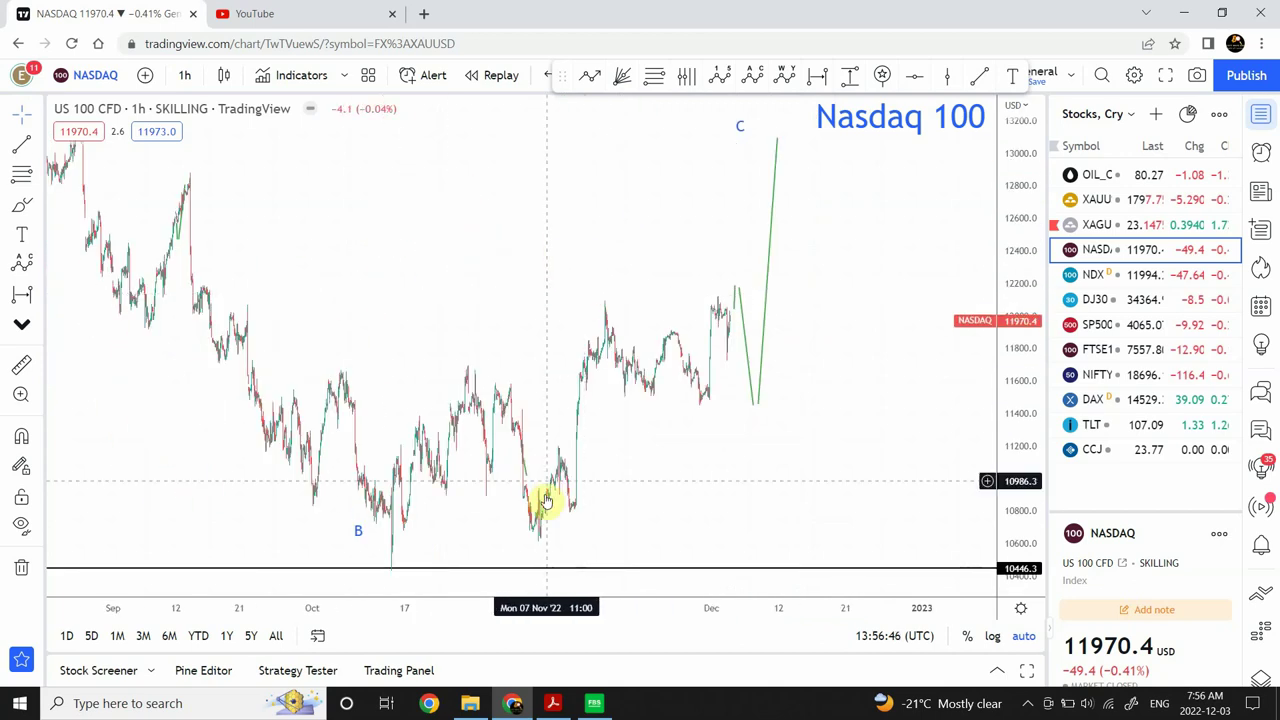
mouse_move(477, 555)
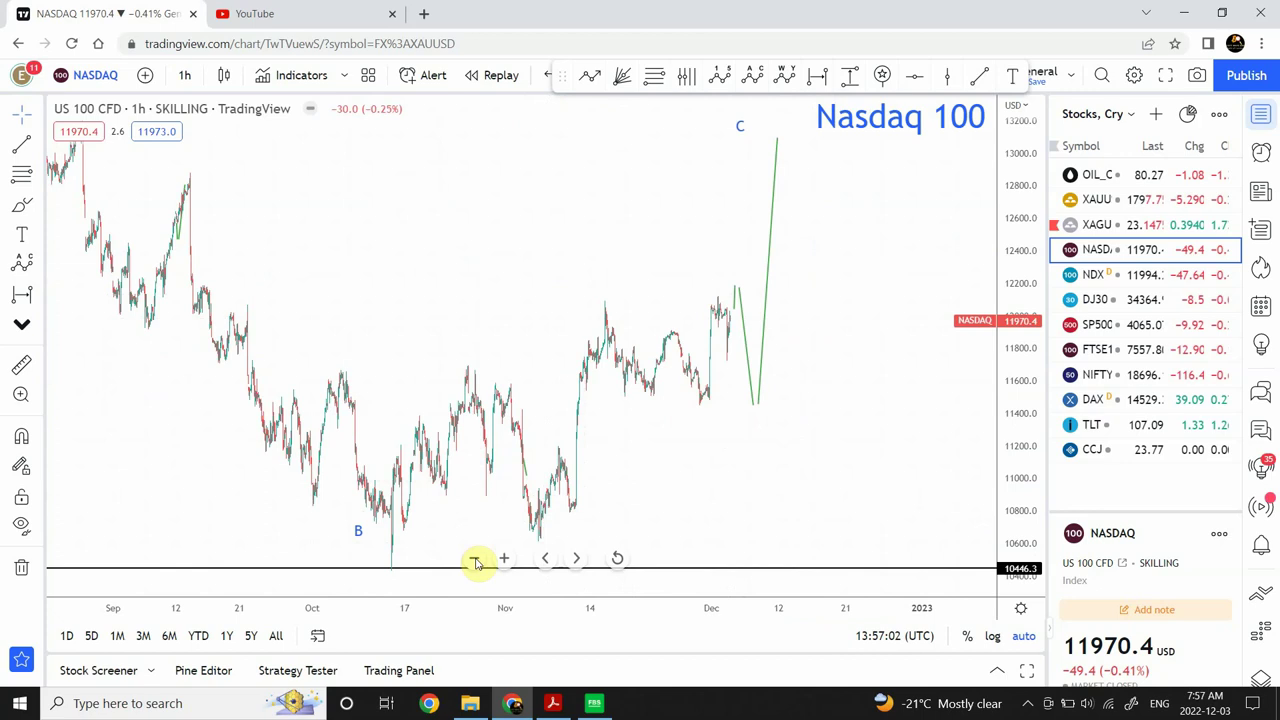
click(1151, 304)
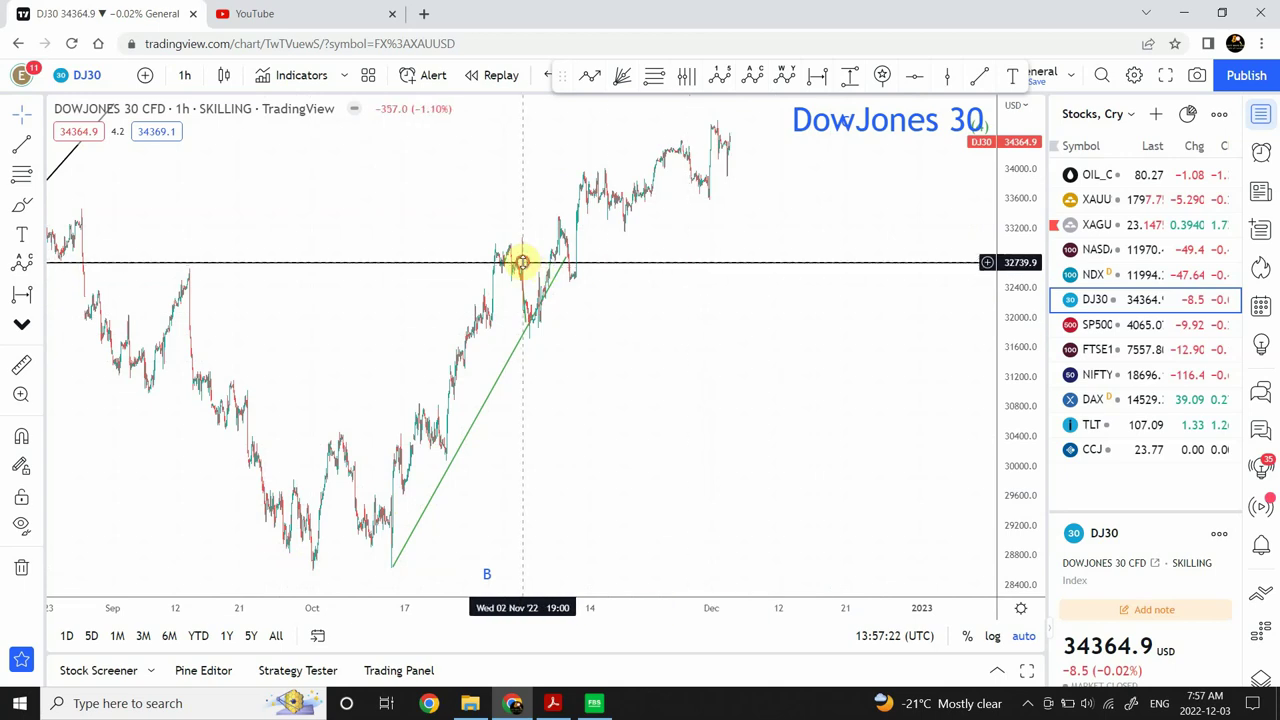
Lower DJ30's black horizontal line to about 32235 and stretch the October low's green trend line to about 33424 on 16 December.
mouse_move(523, 264)
mouse_down()
mouse_move(528, 311)
mouse_move(537, 299)
mouse_up()
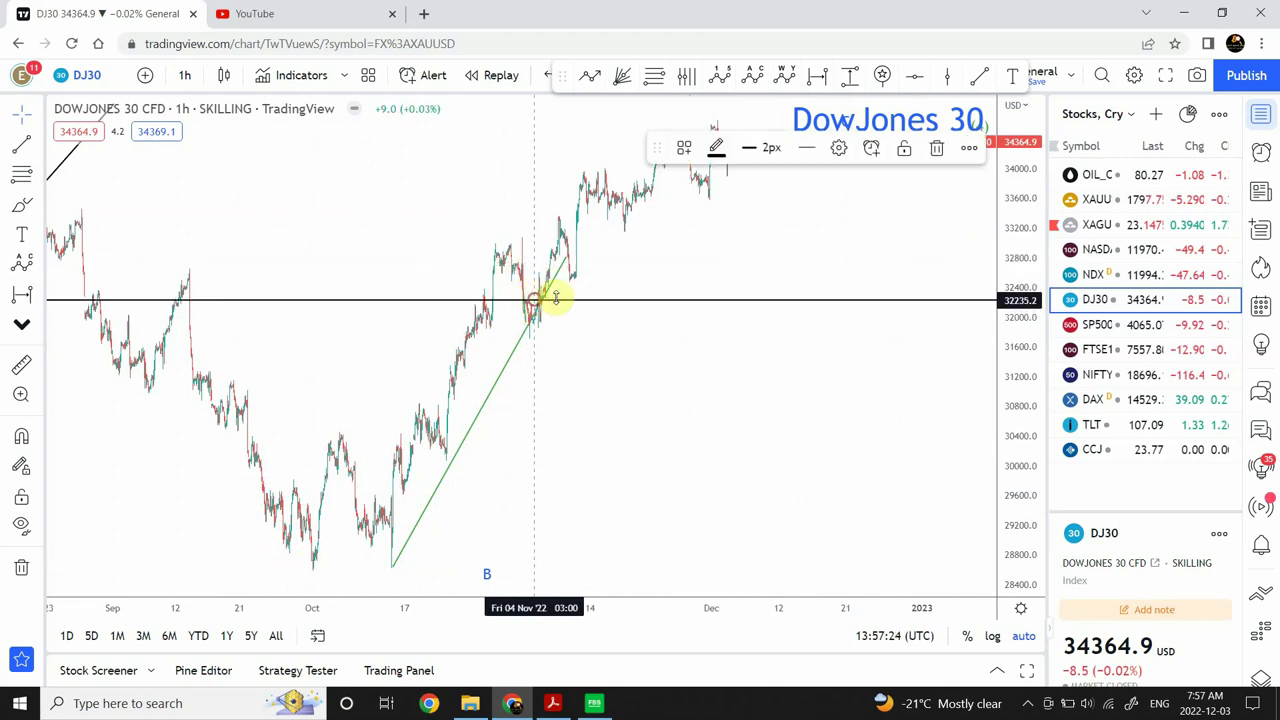
click(838, 353)
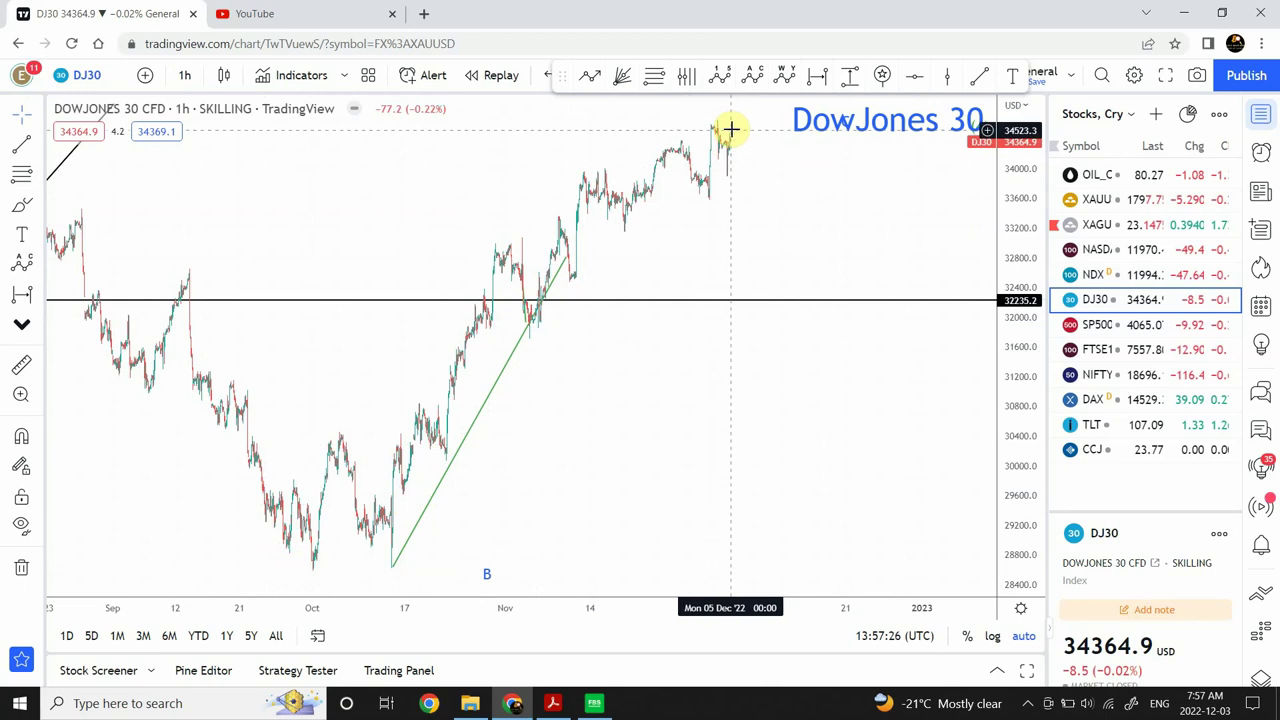
drag(563, 263, 762, 275)
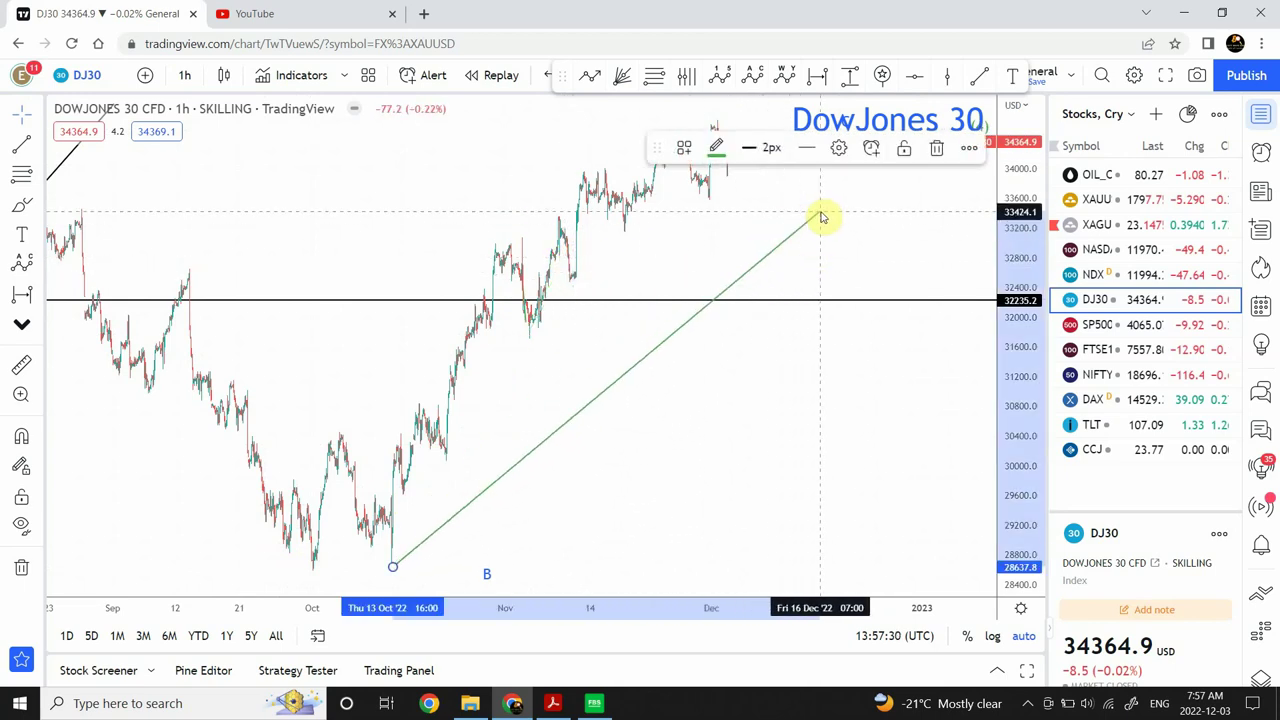
click(875, 214)
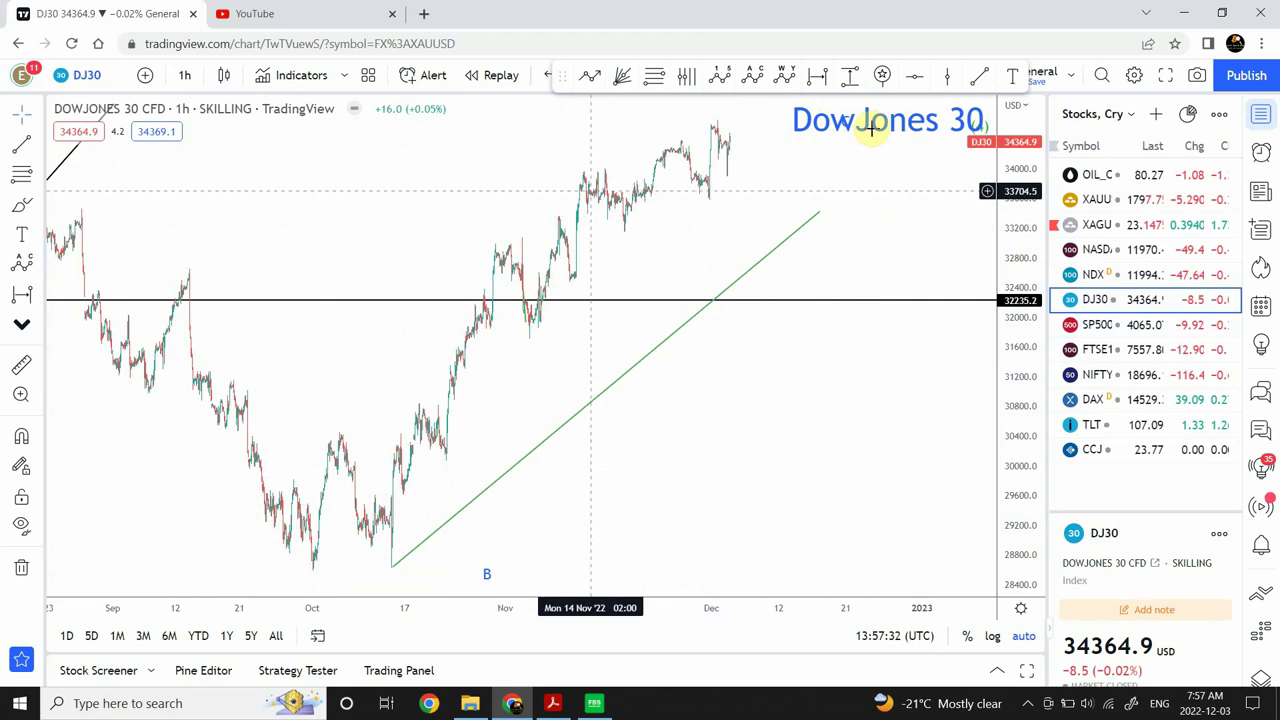
Draw a short vertical trend line on DJ30 from about 34535 up to about 34715 on 5 December, beside the latest candle.
click(983, 76)
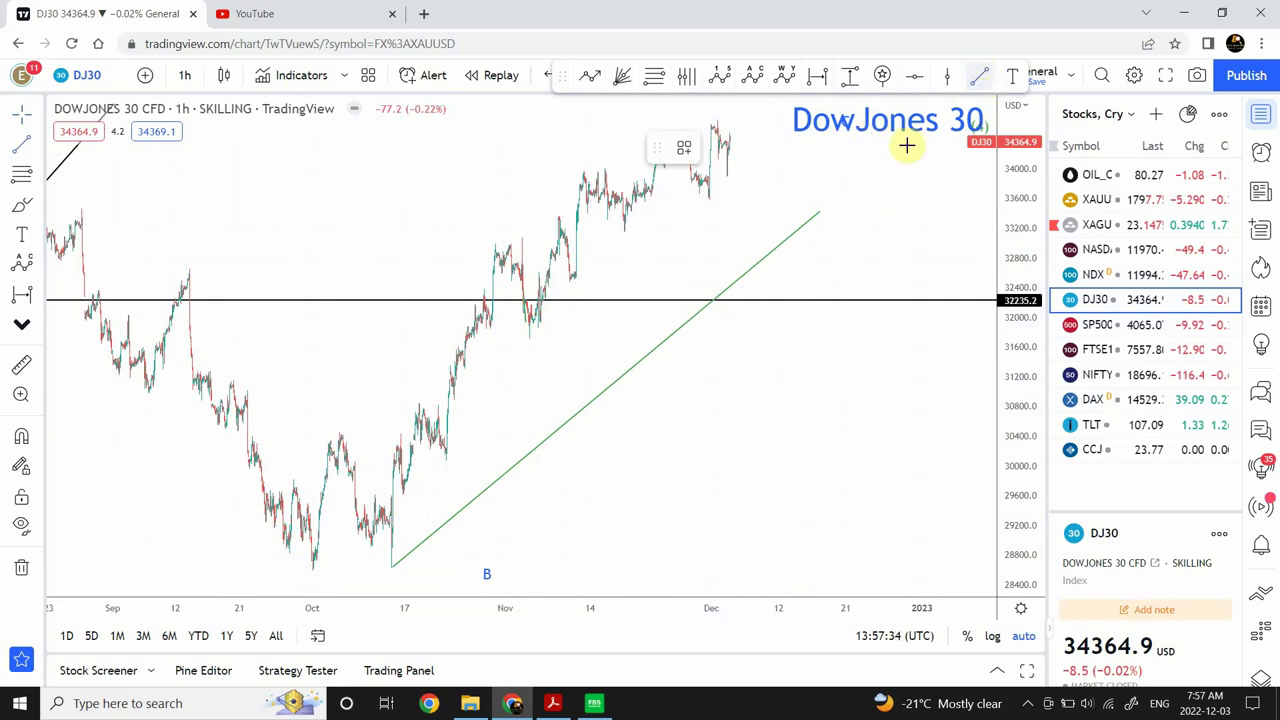
click(732, 127)
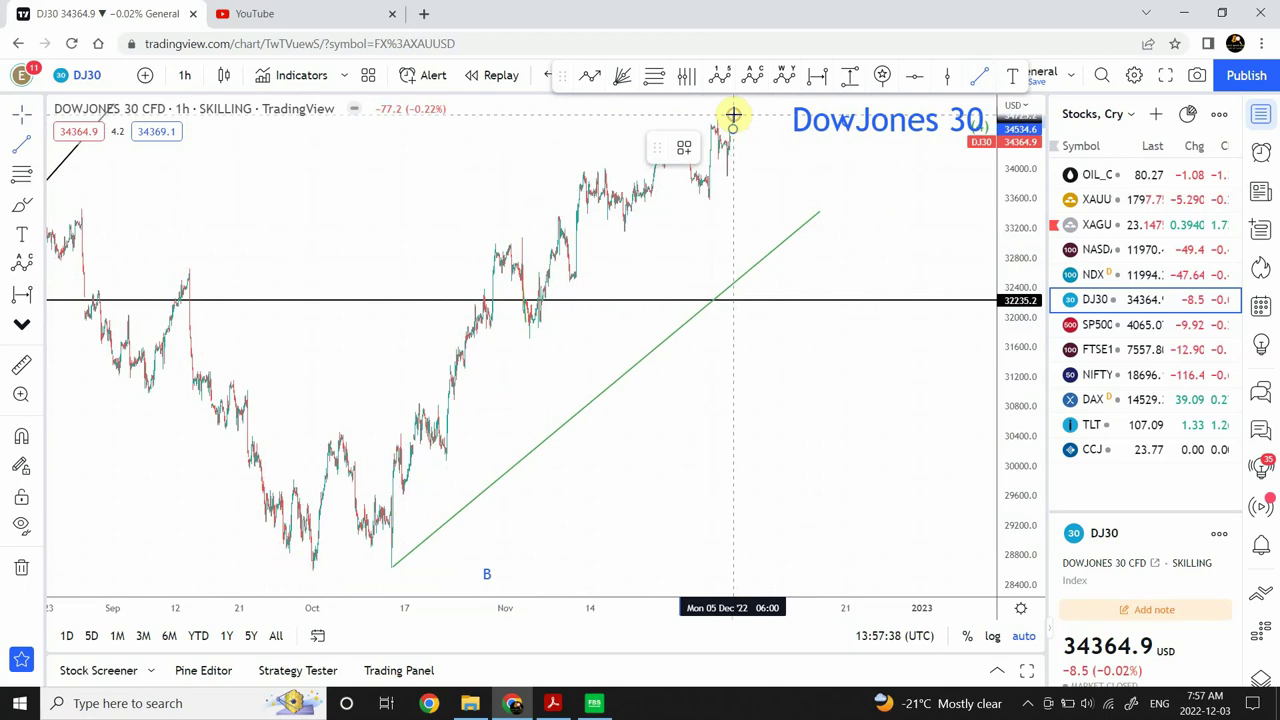
click(733, 115)
Draw a steep falling trend line on DJ30 from about 34715 on 5 December to about 32310, just above the horizontal line.
click(980, 76)
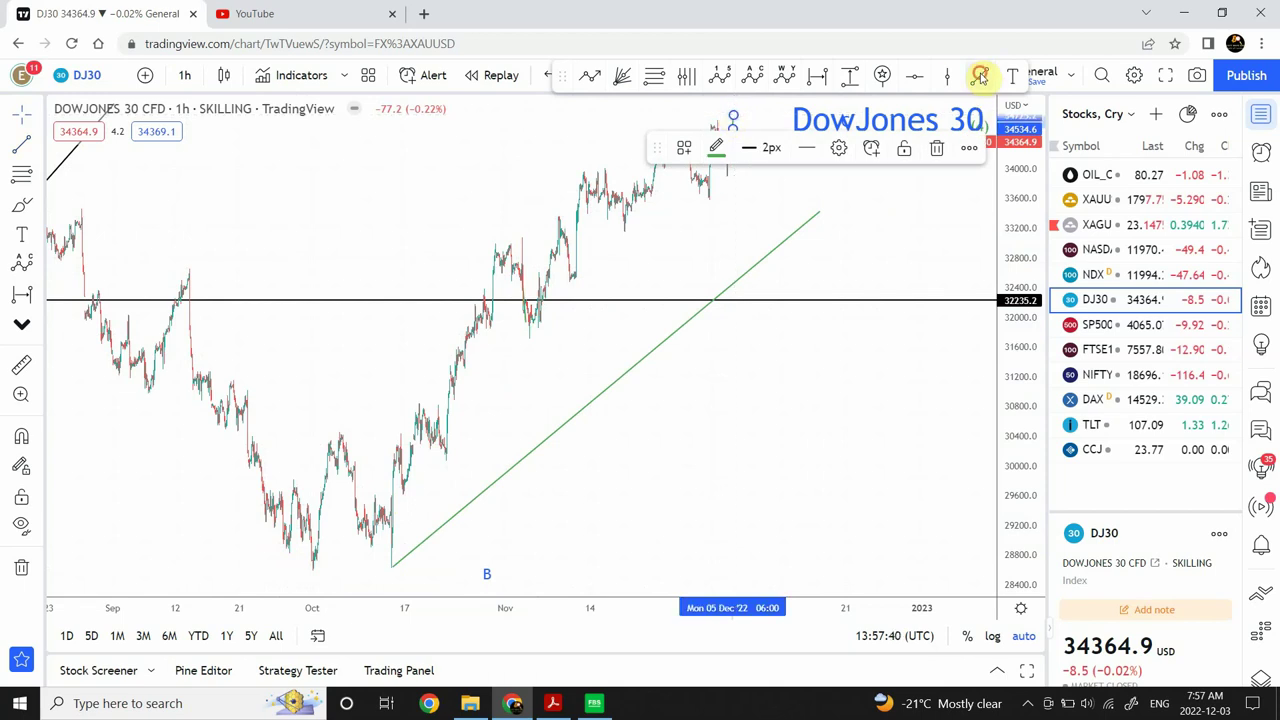
click(740, 115)
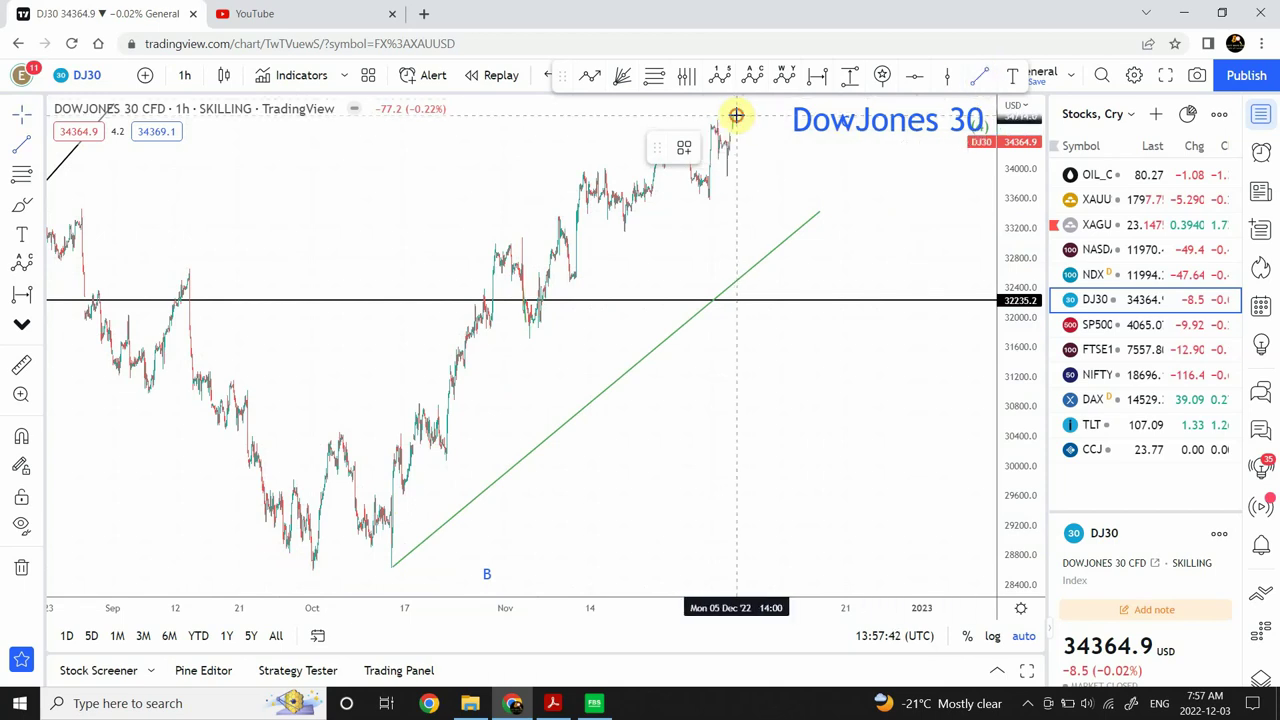
drag(736, 115, 742, 294)
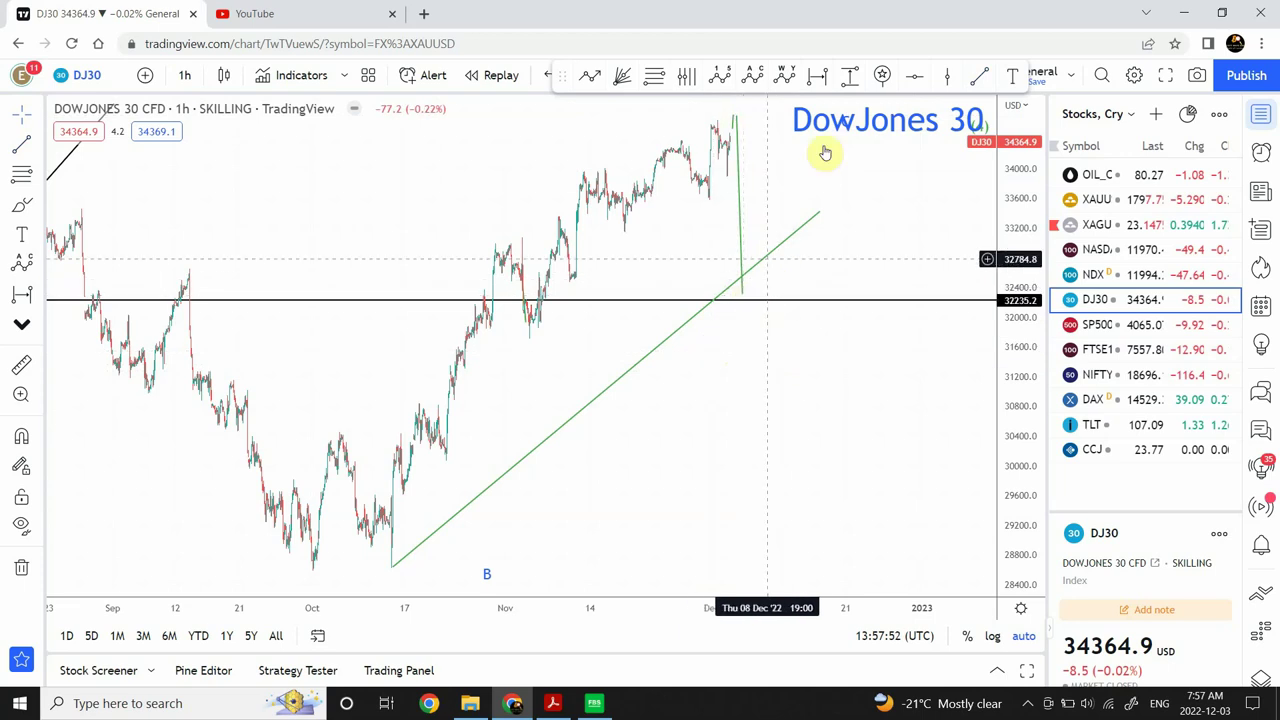
Draw a rising trend line on DJ30 from about 32302 on 6 December to about 34830 on 13 December.
click(979, 79)
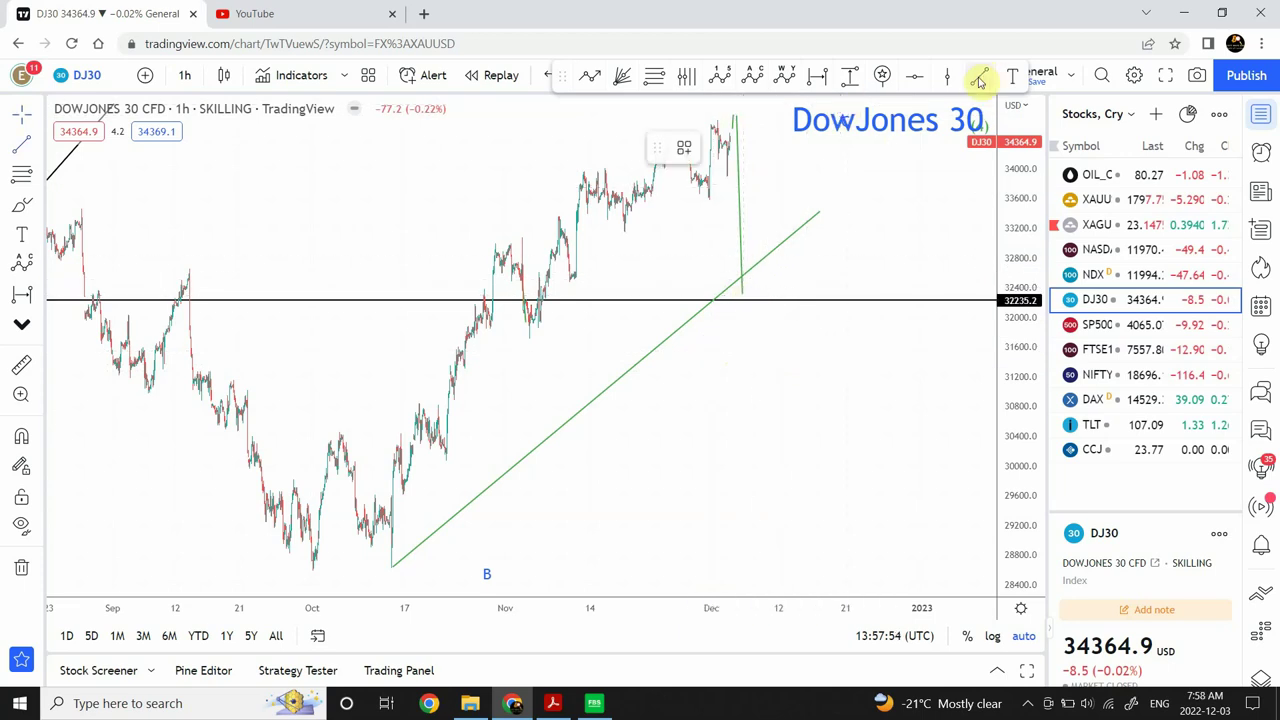
click(744, 293)
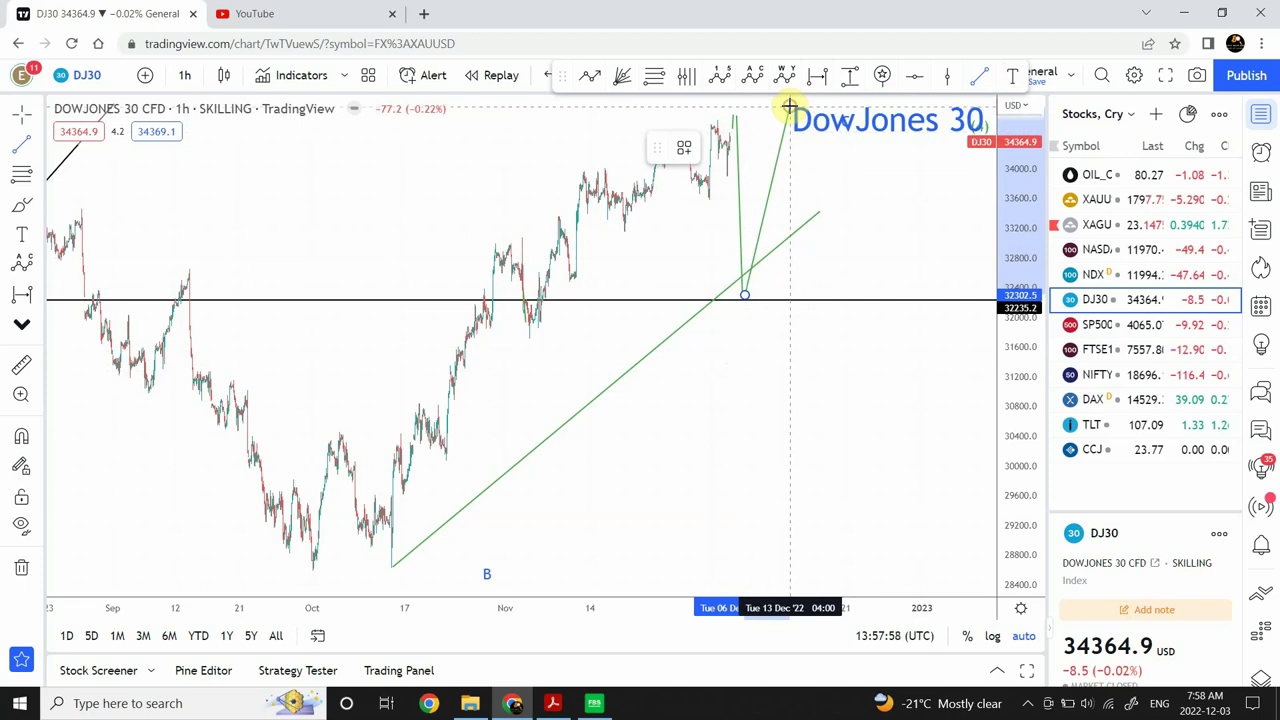
click(789, 106)
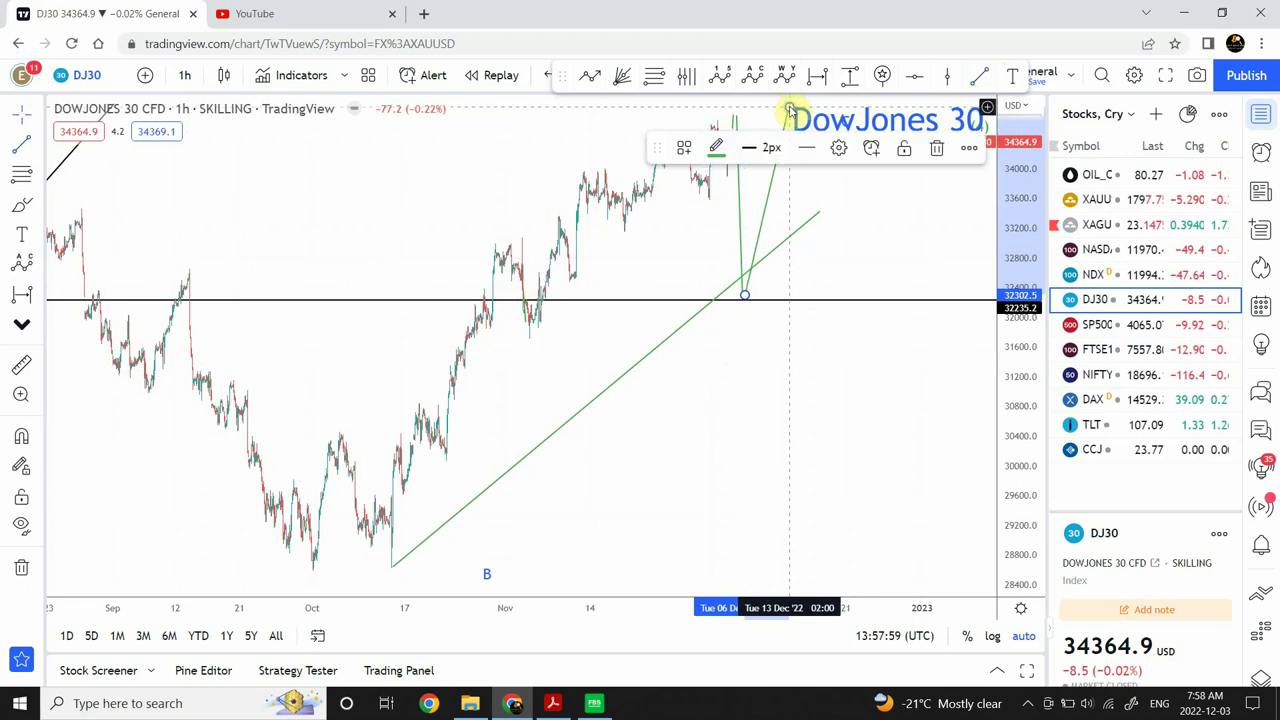
click(516, 186)
Switch the DJ30 chart to the 4-hour timeframe and review the projected path against the larger wave labels.
mouse_move(534, 594)
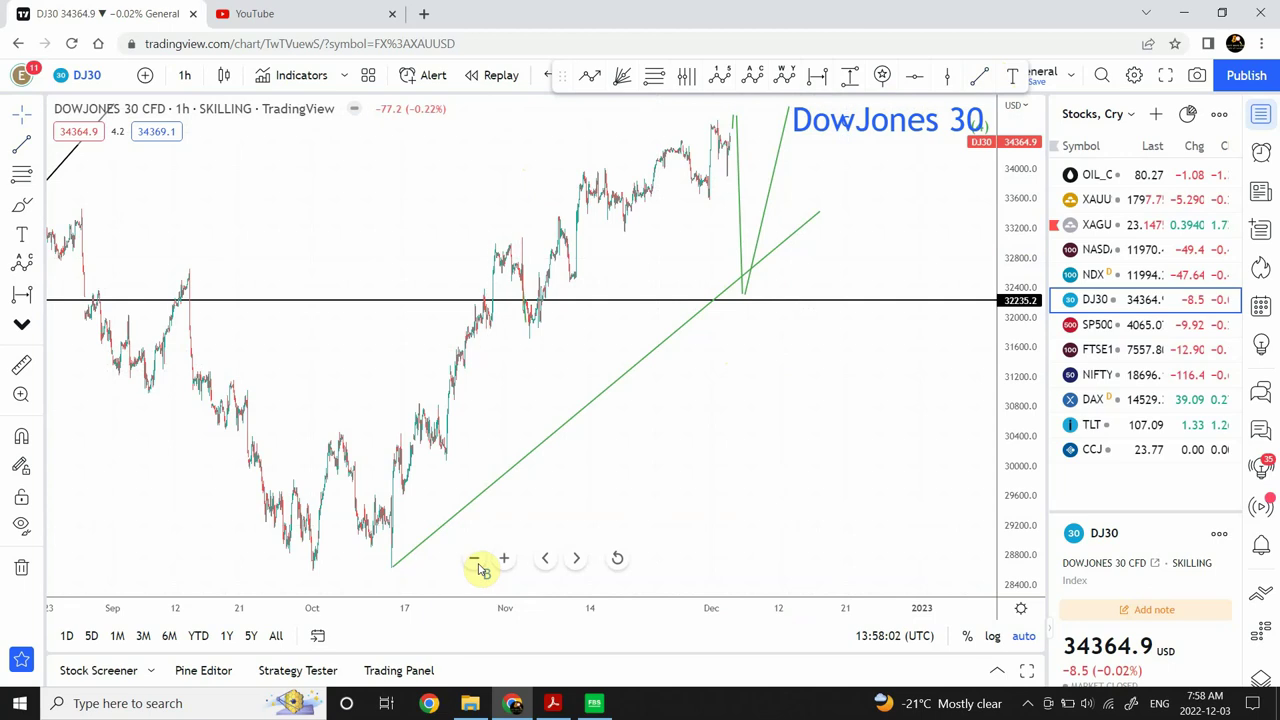
click(188, 78)
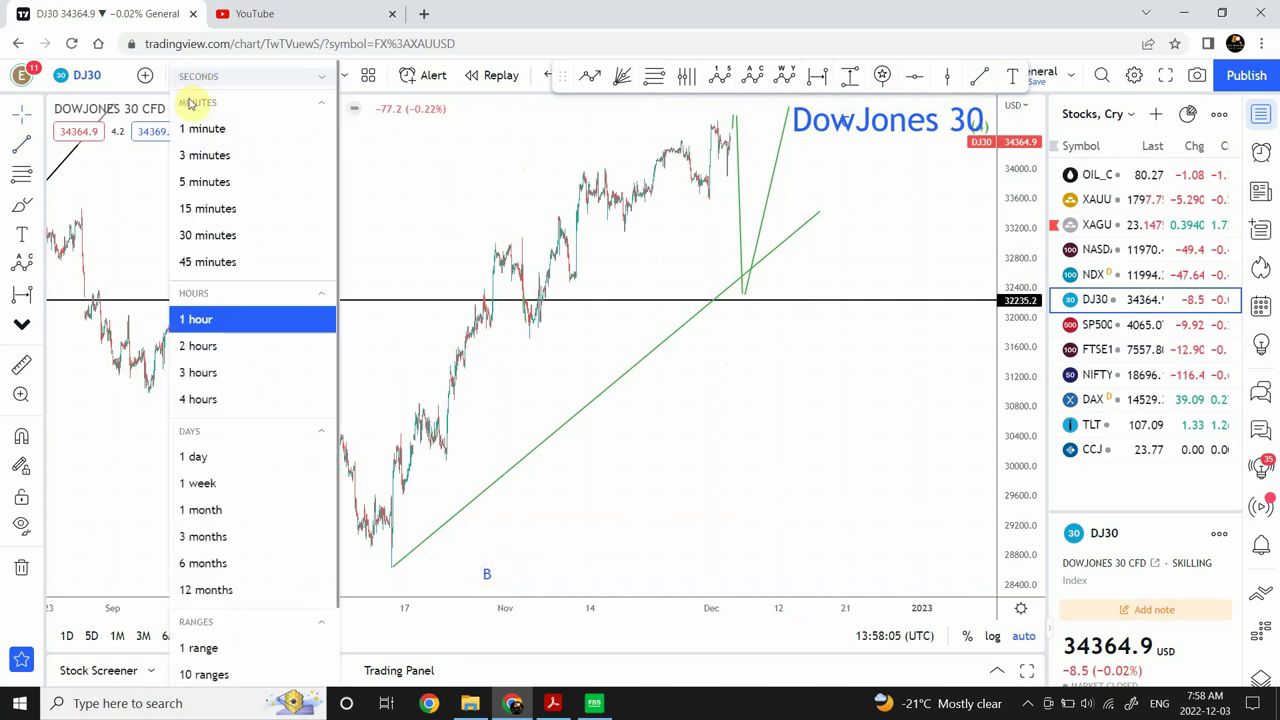
click(203, 399)
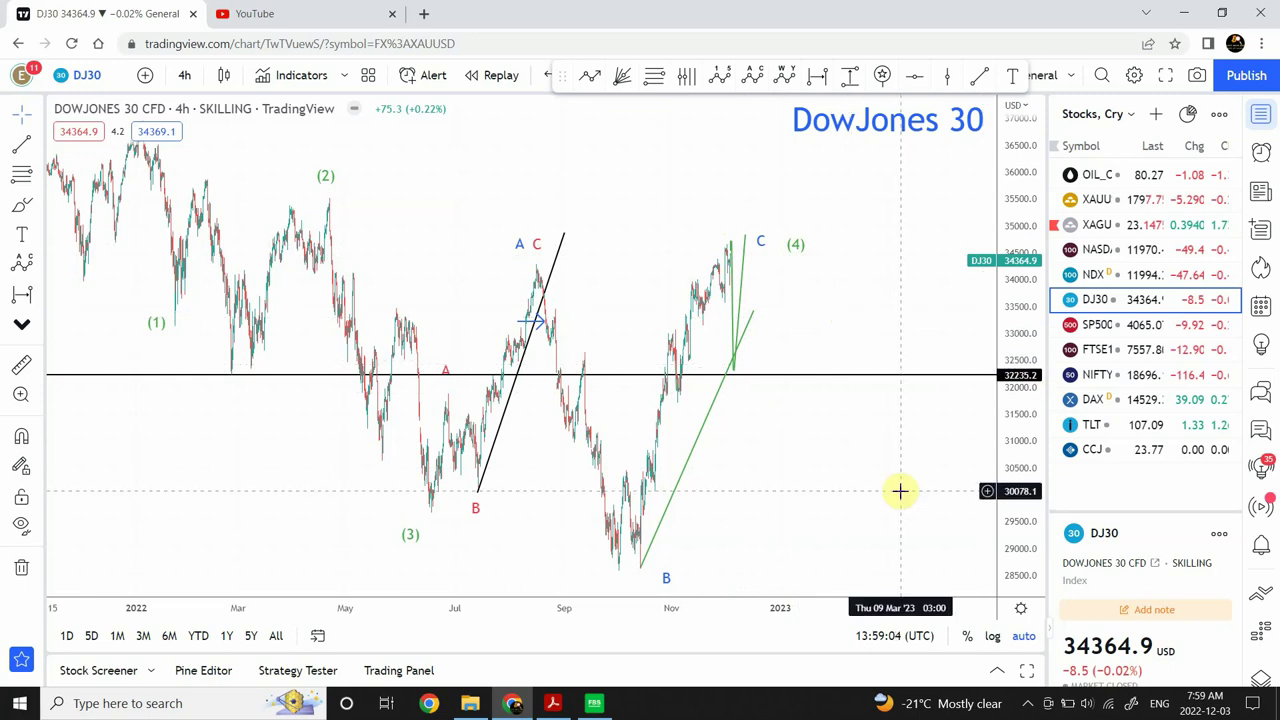
Open the Forex watchlist, check the EURUSD chart and bring up the U.S. Dollar Currency Index (DXY) chart.
click(1131, 117)
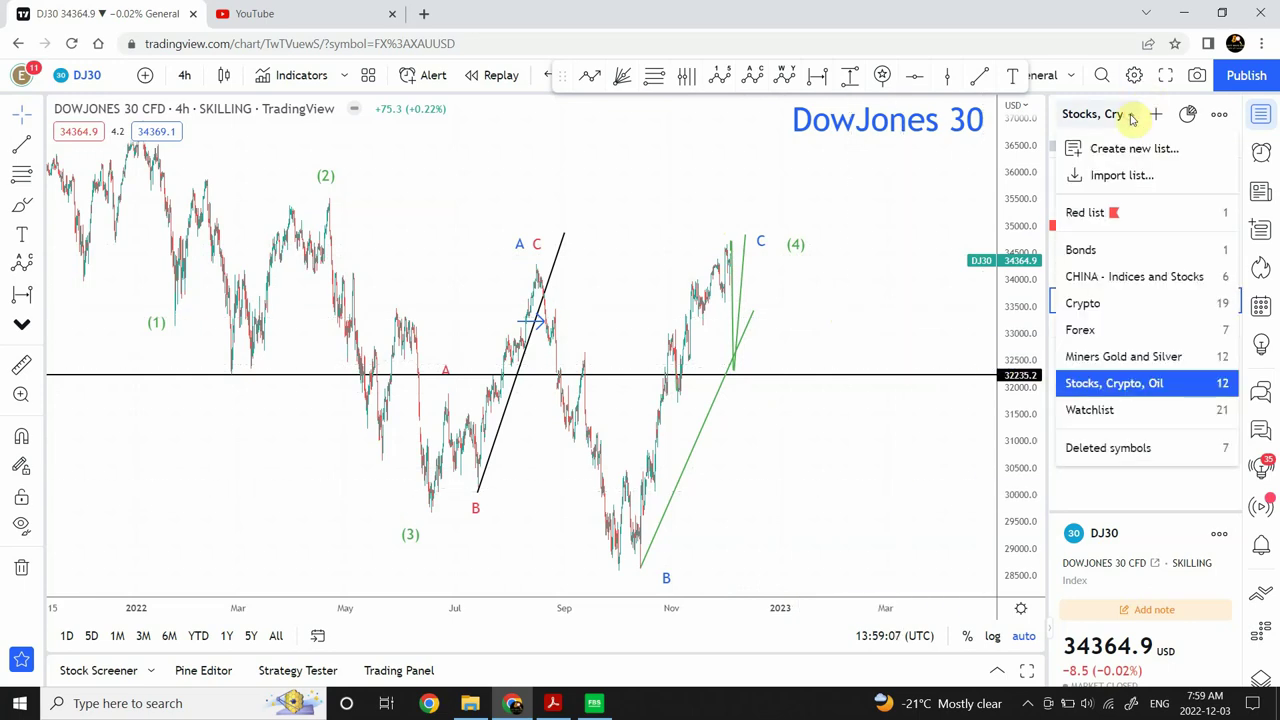
click(1085, 330)
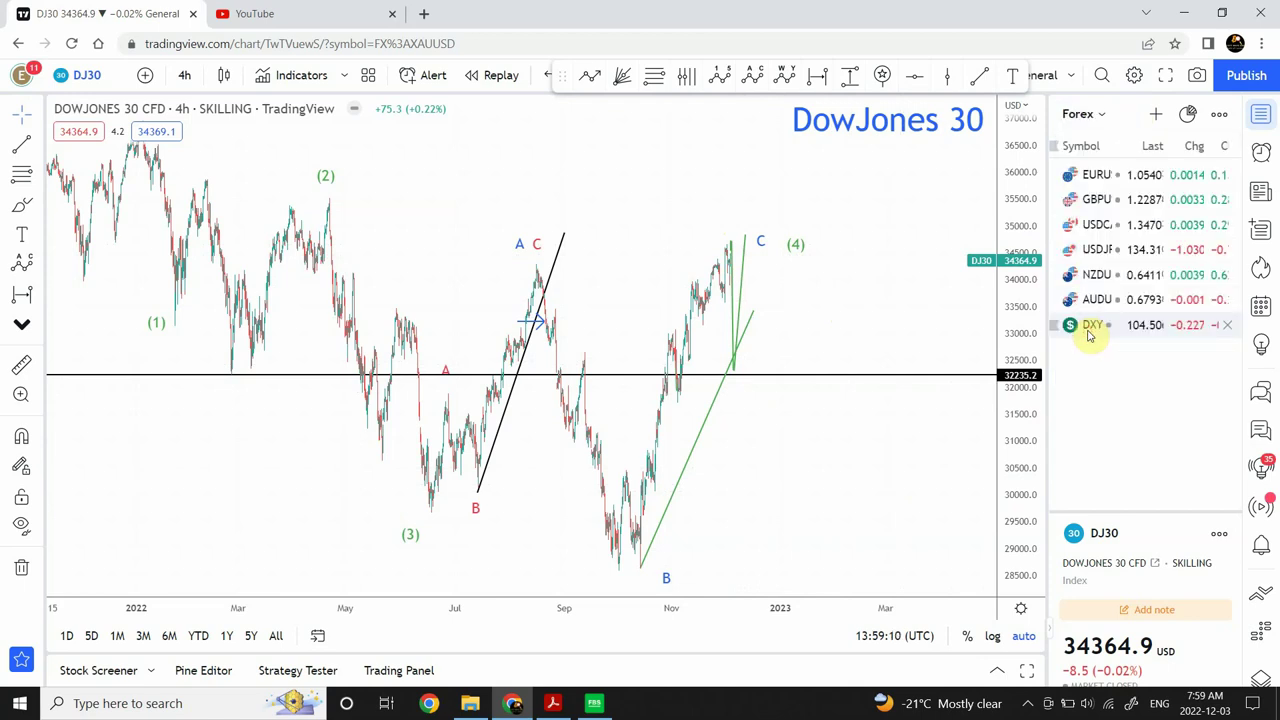
click(1148, 177)
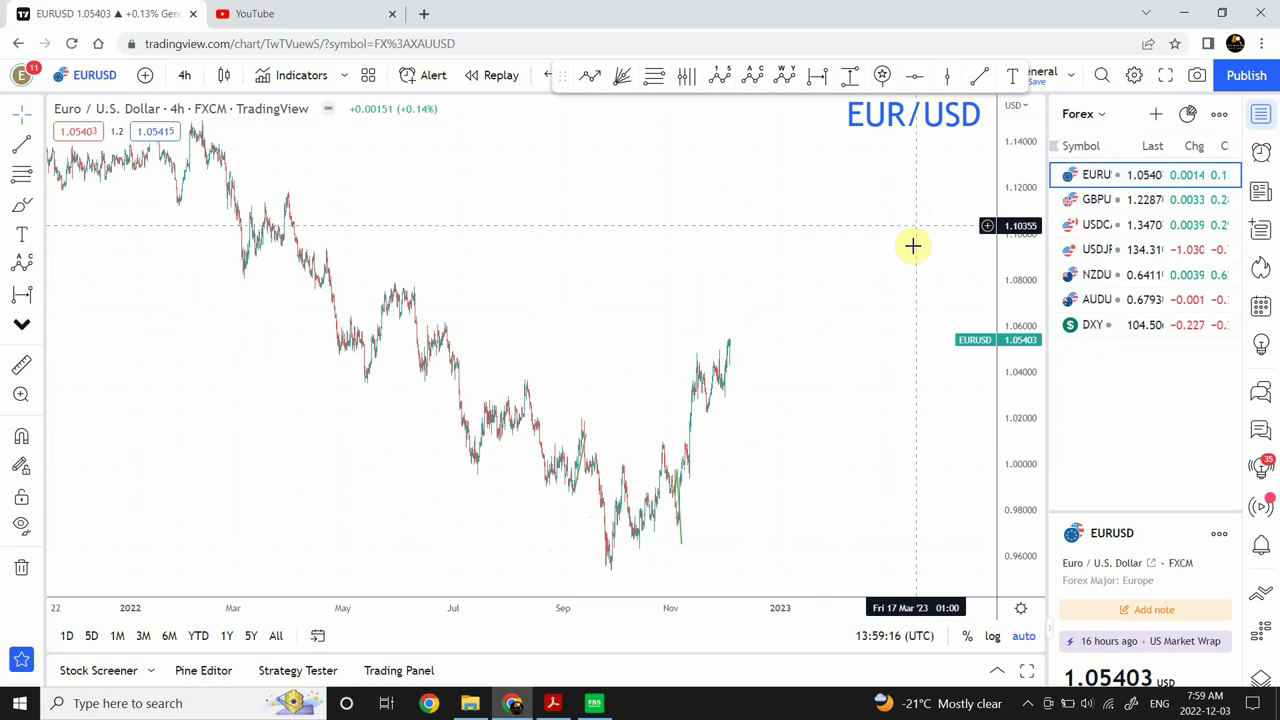
click(1148, 330)
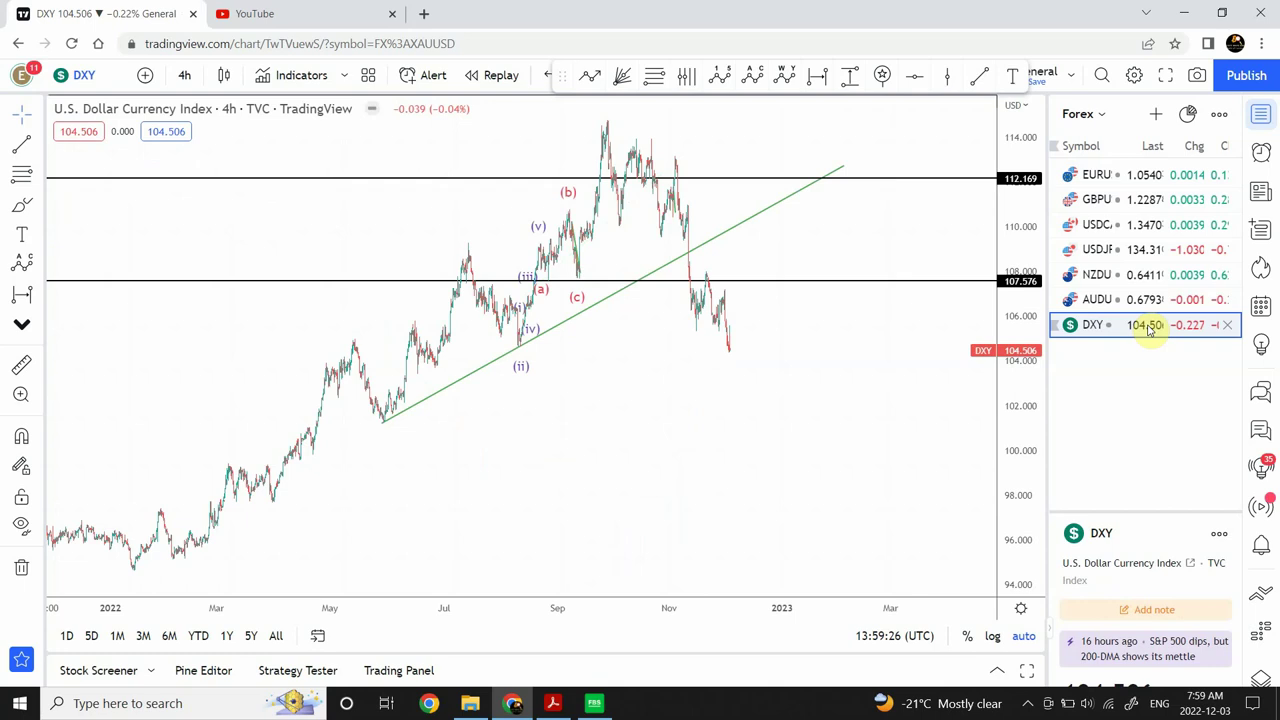
click(606, 125)
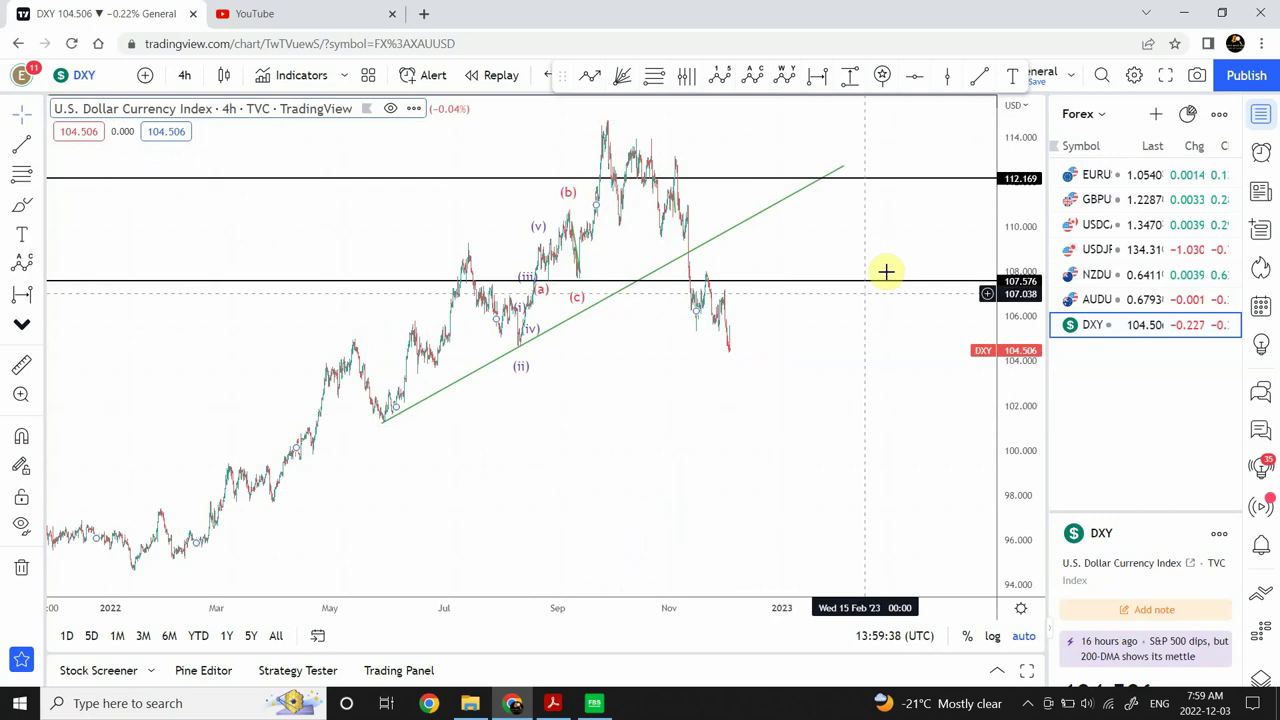
Draw a near-vertical trend line on DXY from about 104.69 up to about 108.90 around 7 December.
click(978, 80)
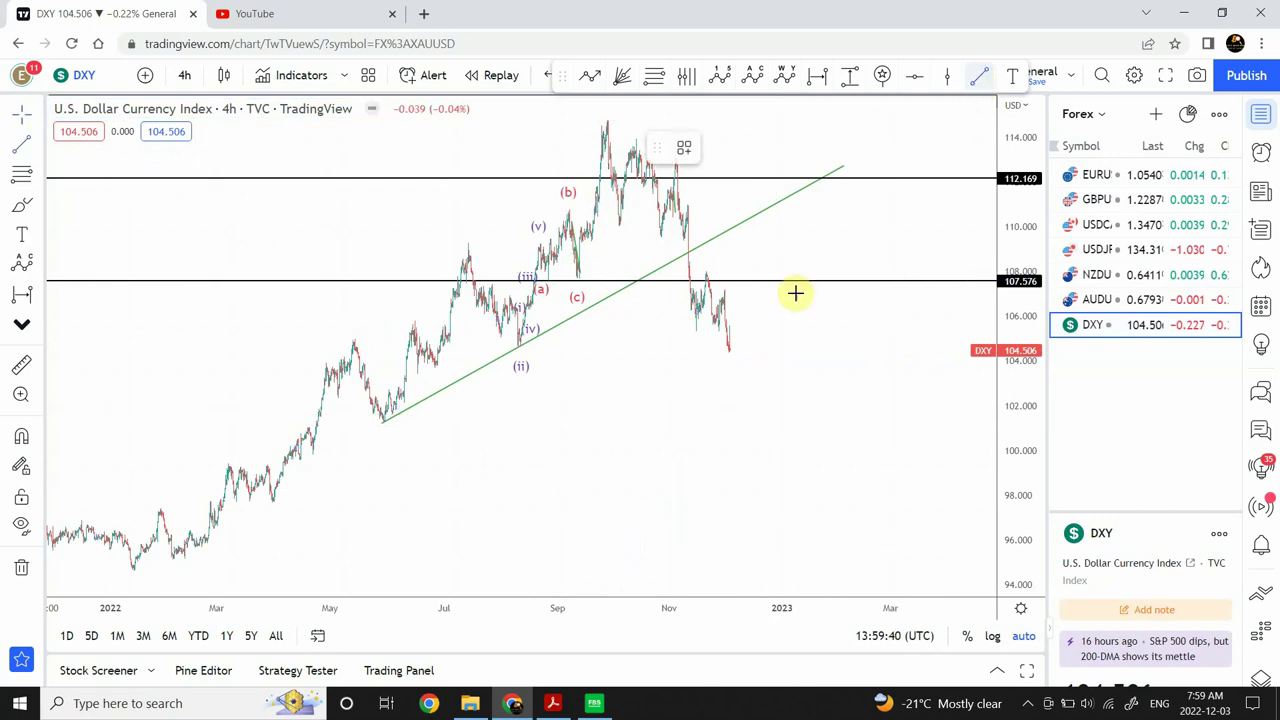
click(741, 273)
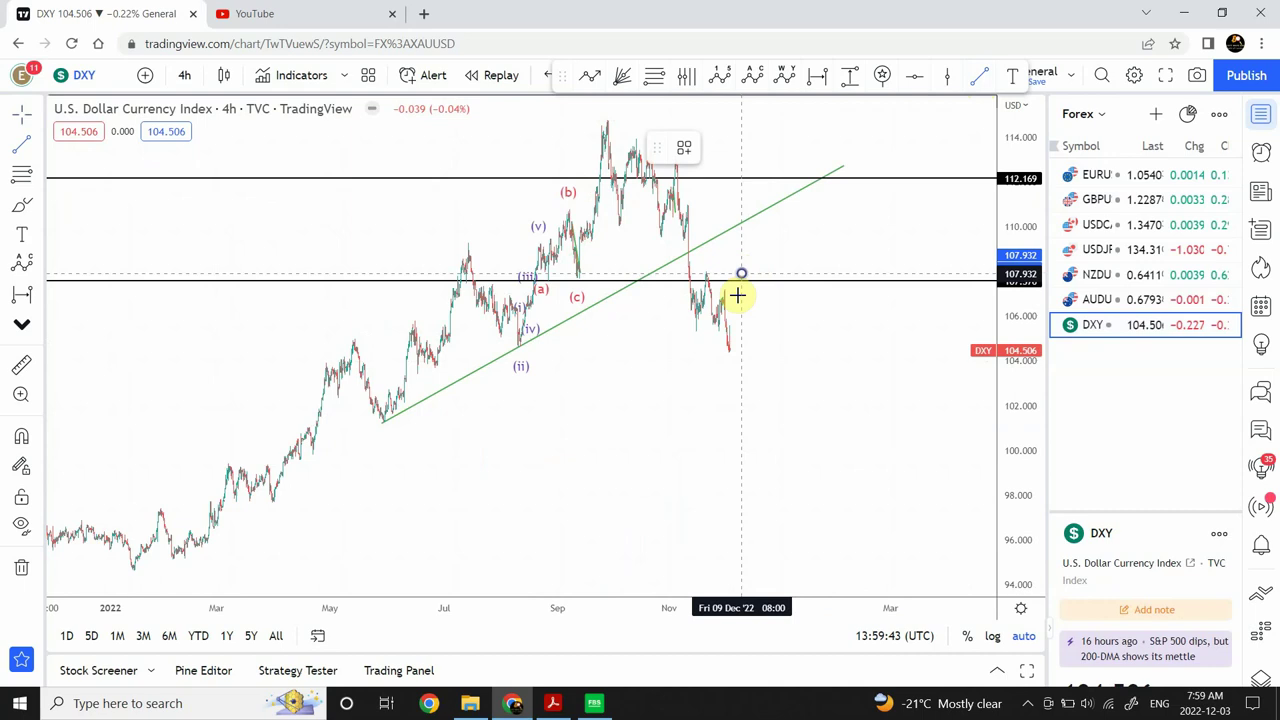
click(735, 345)
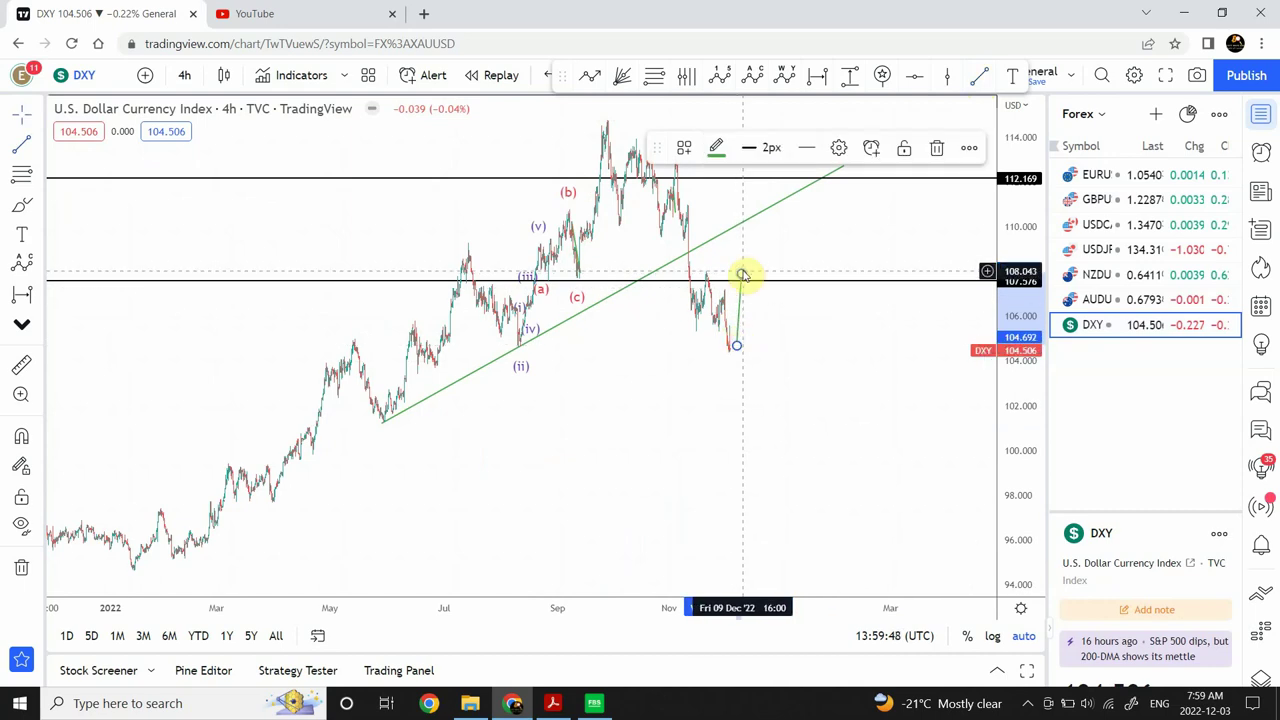
drag(741, 270, 739, 259)
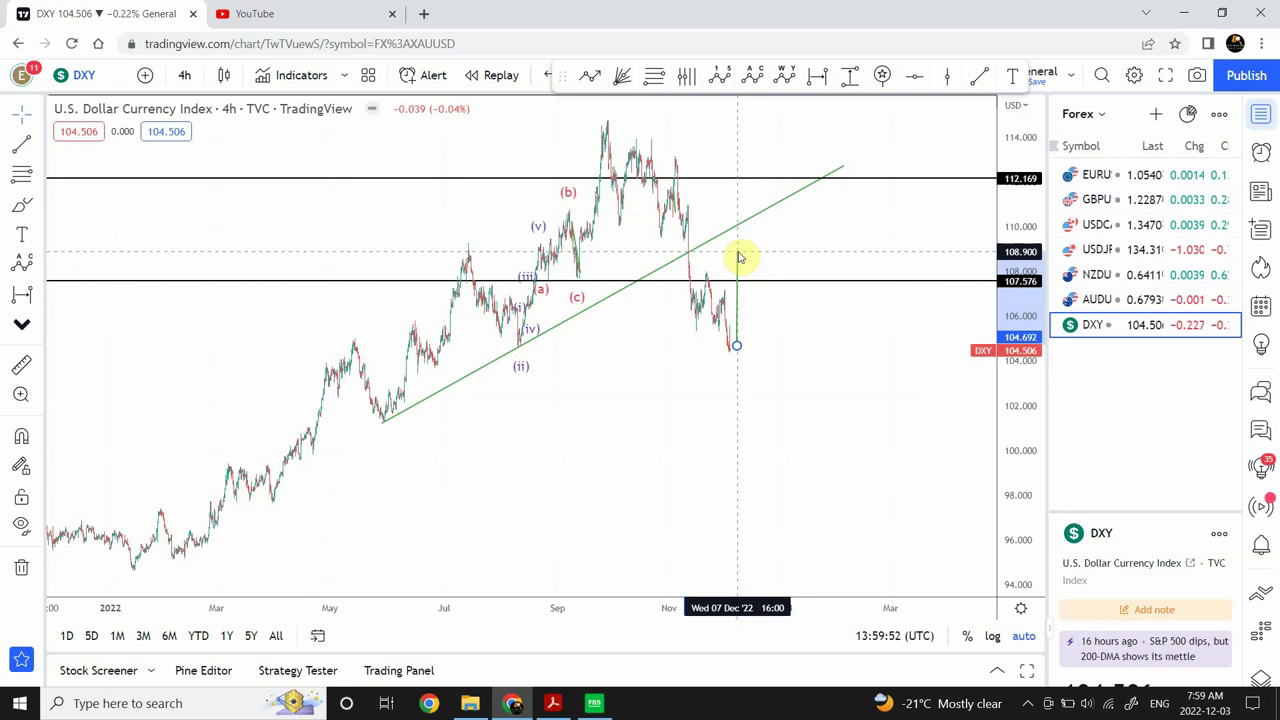
drag(739, 259, 740, 258)
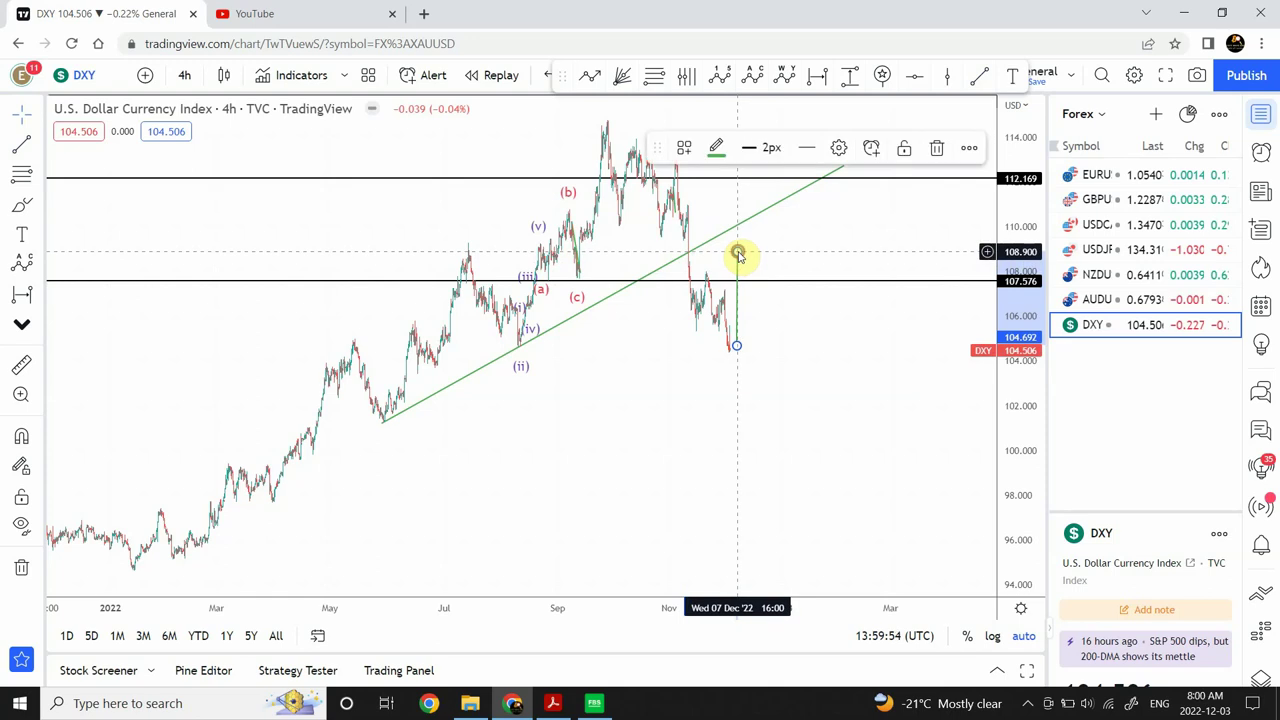
click(782, 259)
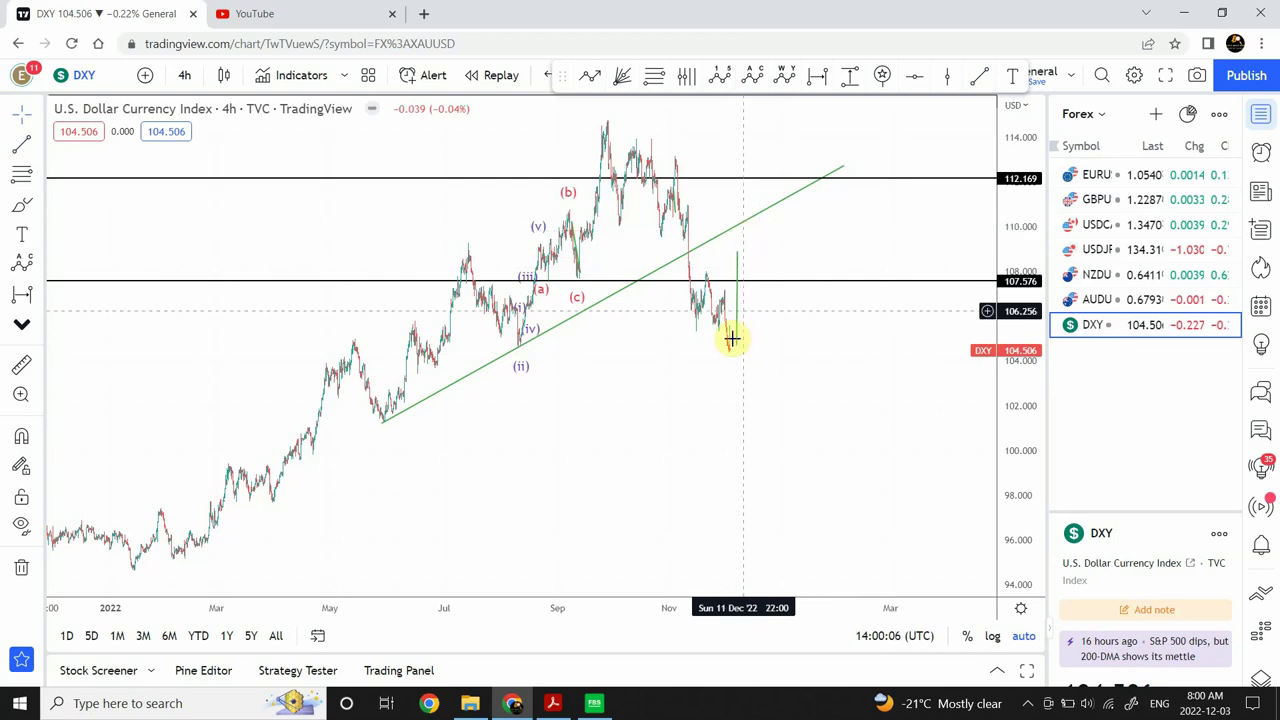
Switch DXY to the 1-hour timeframe and raise the upper end of the projected vertical line to about 109.5.
click(184, 79)
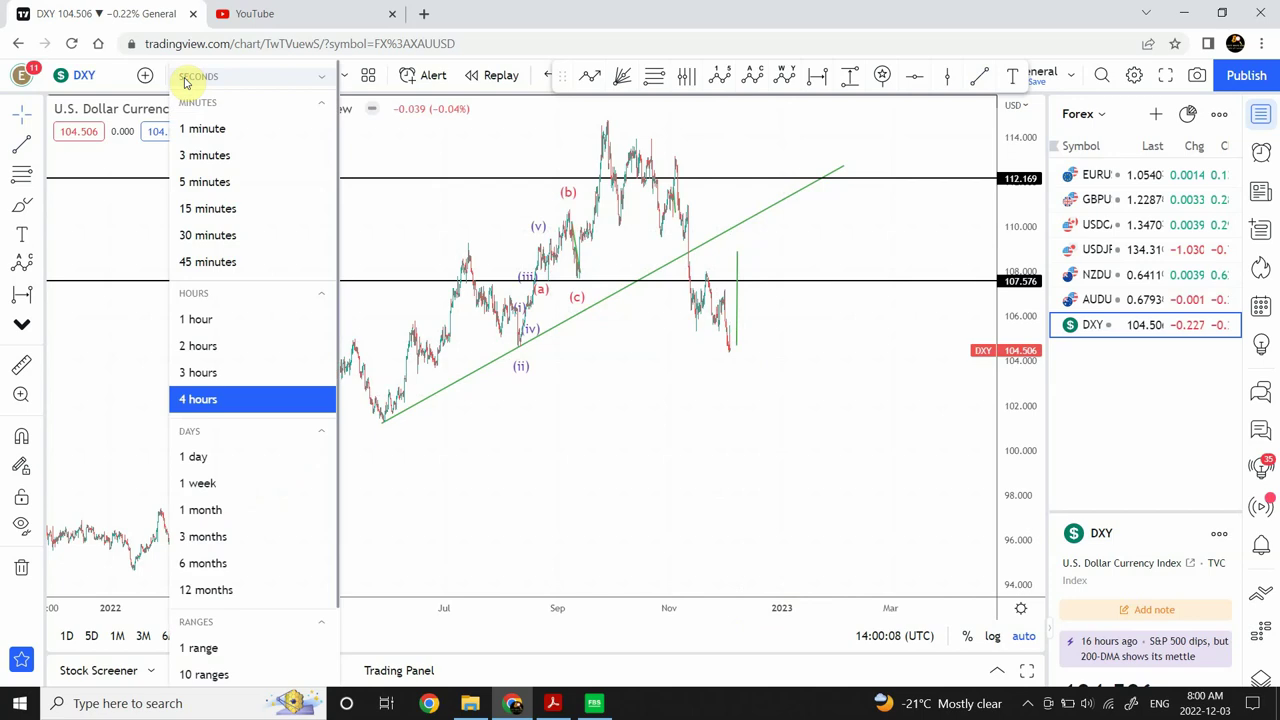
click(208, 318)
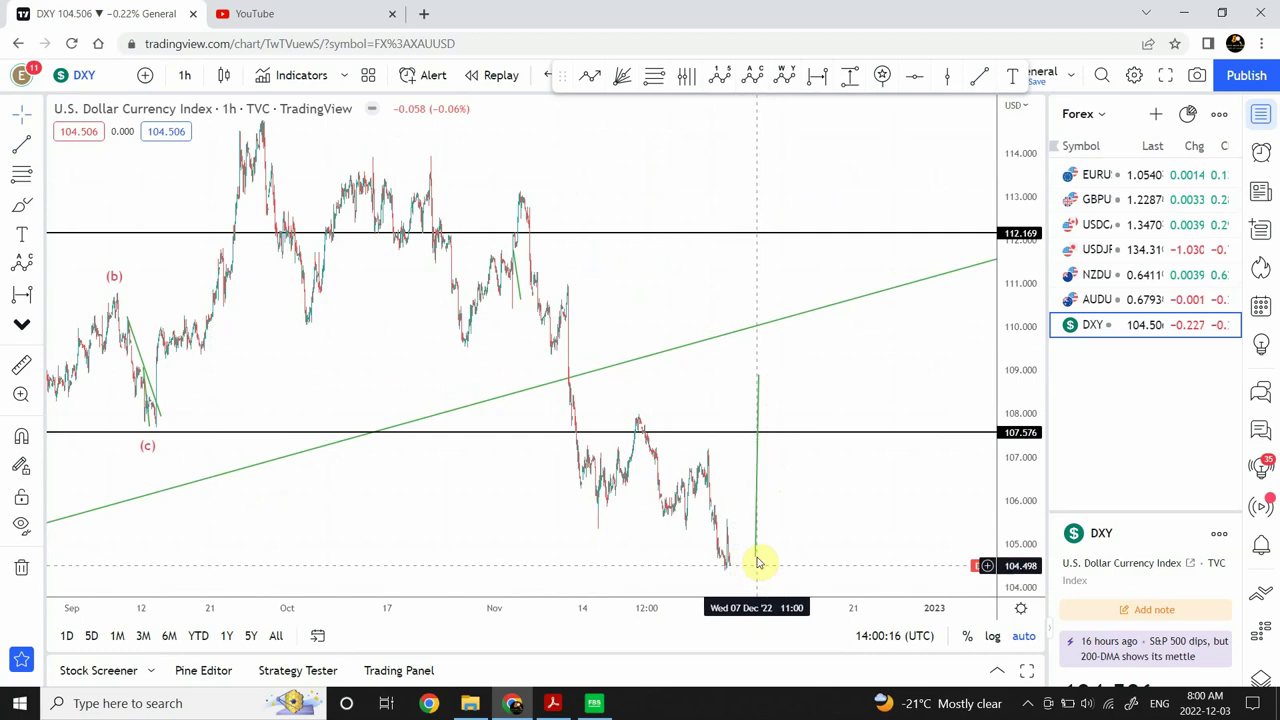
click(757, 560)
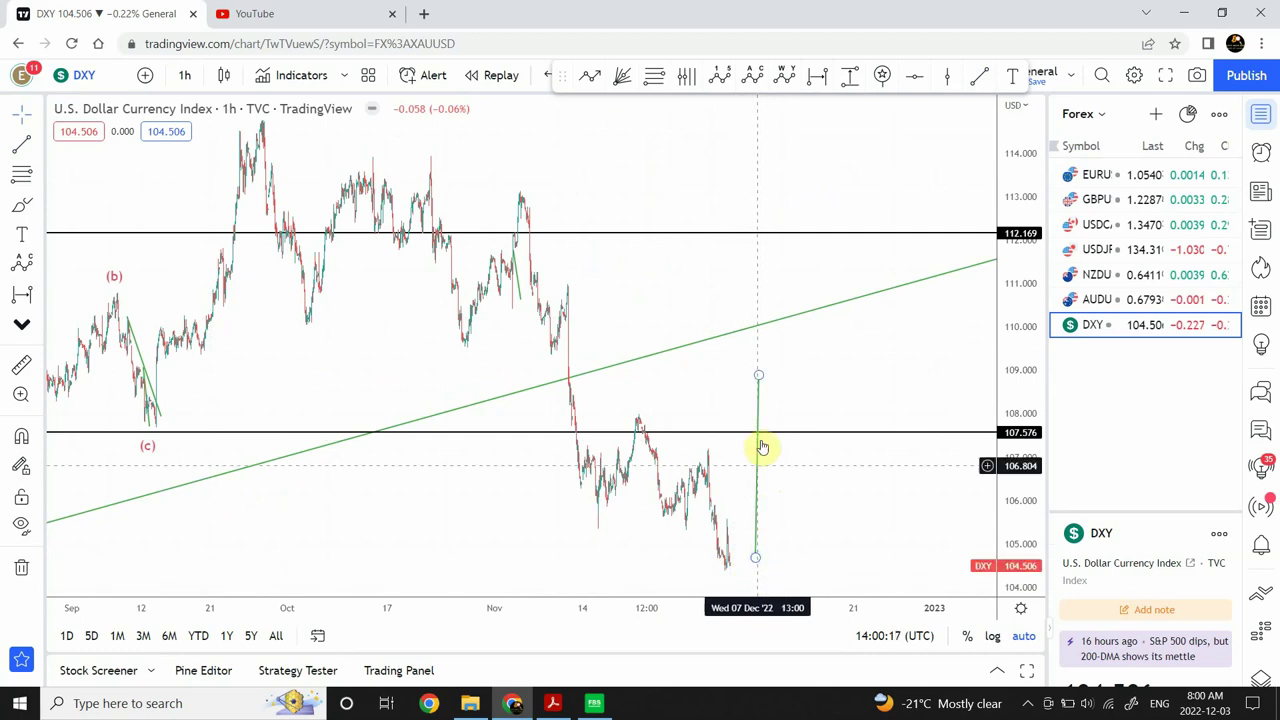
drag(760, 378, 757, 351)
click(771, 377)
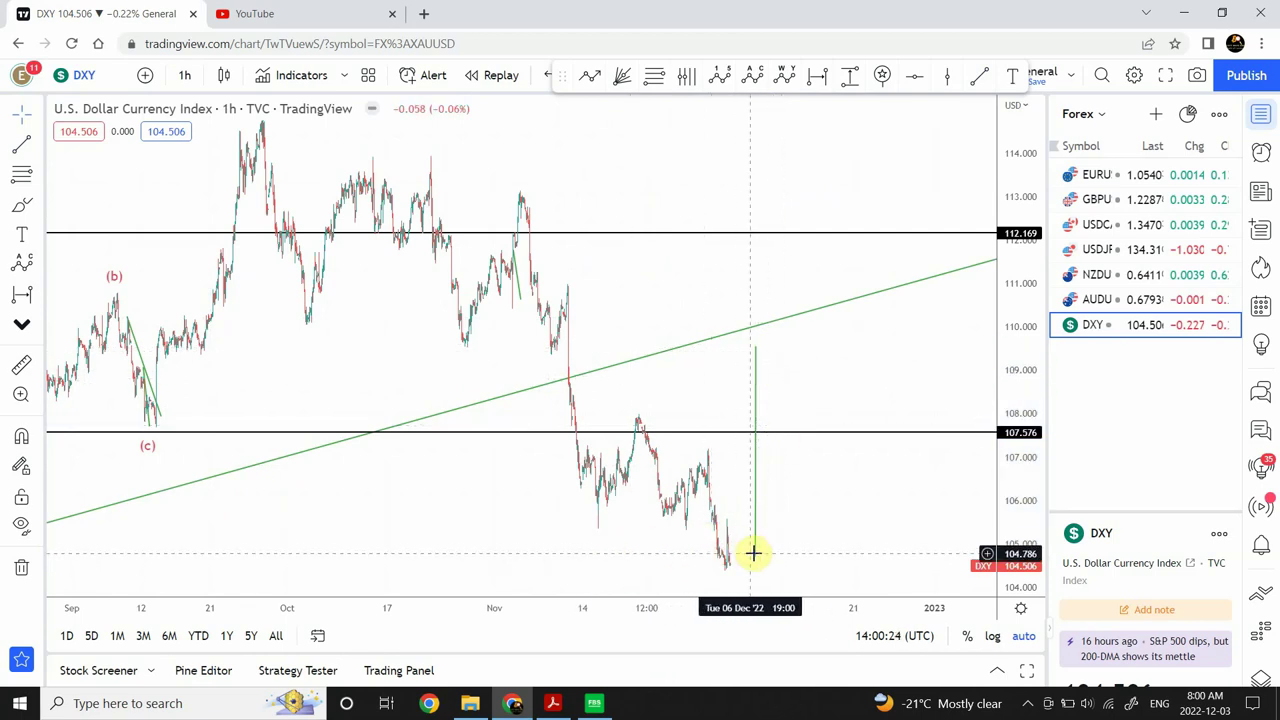
mouse_move(598, 528)
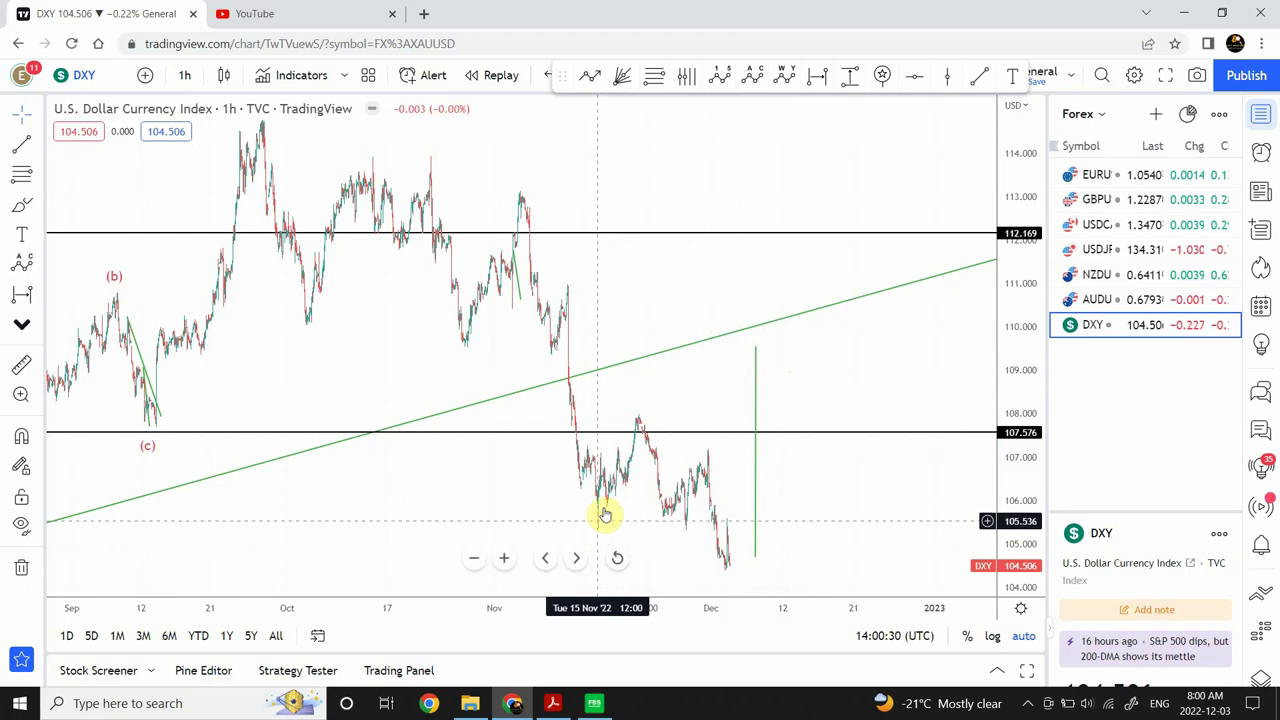
drag(636, 431, 648, 434)
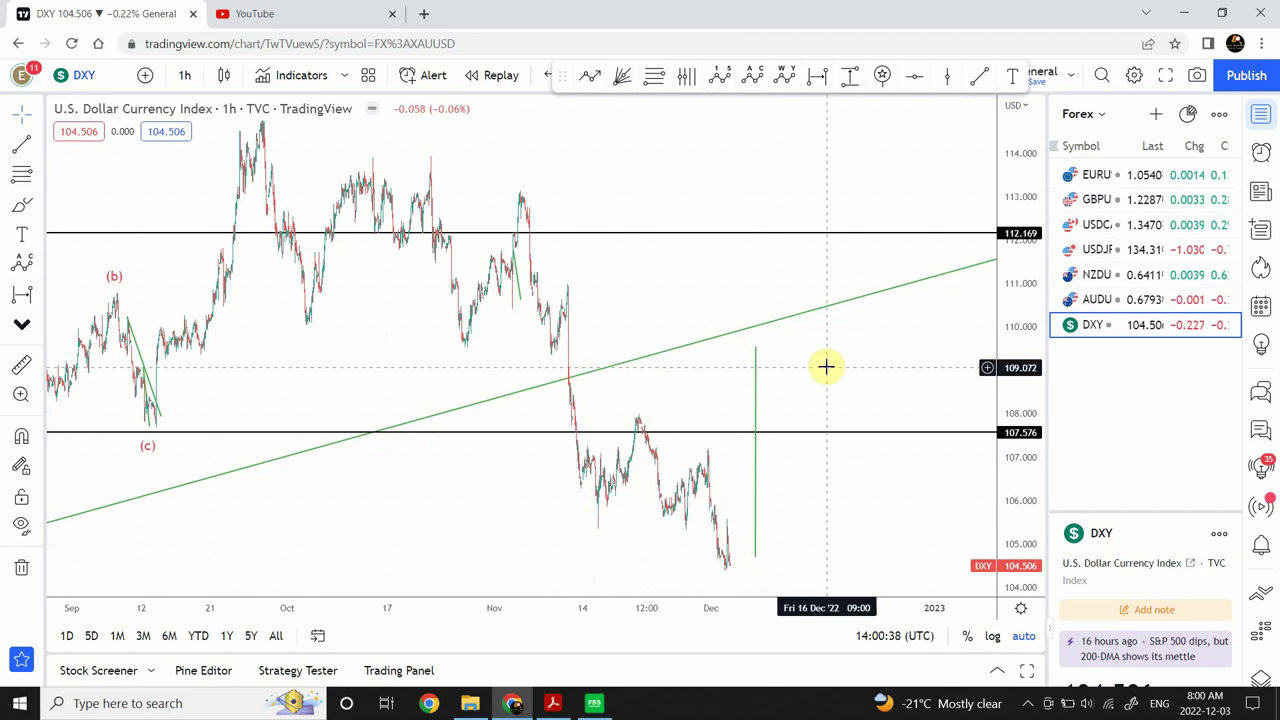
Open the EURUSD chart and draw a short rising trend line from about 1.052 at the latest candle to about 1.057.
click(1101, 180)
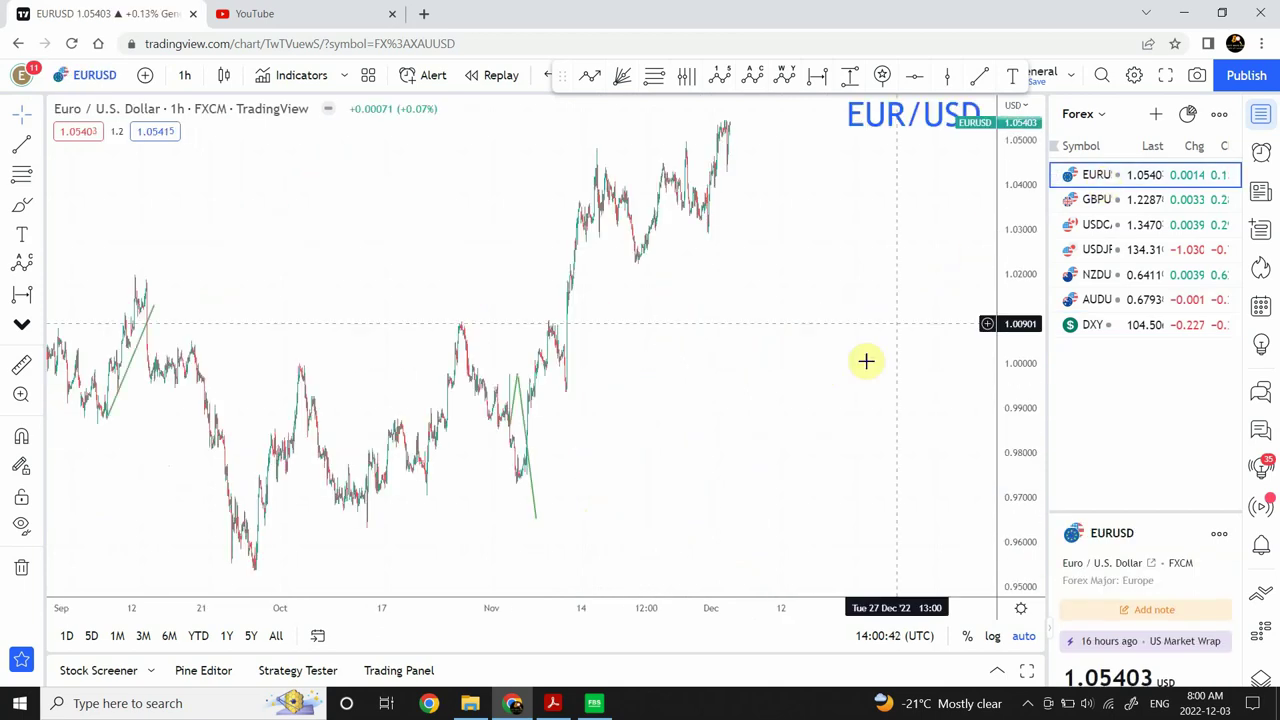
click(979, 76)
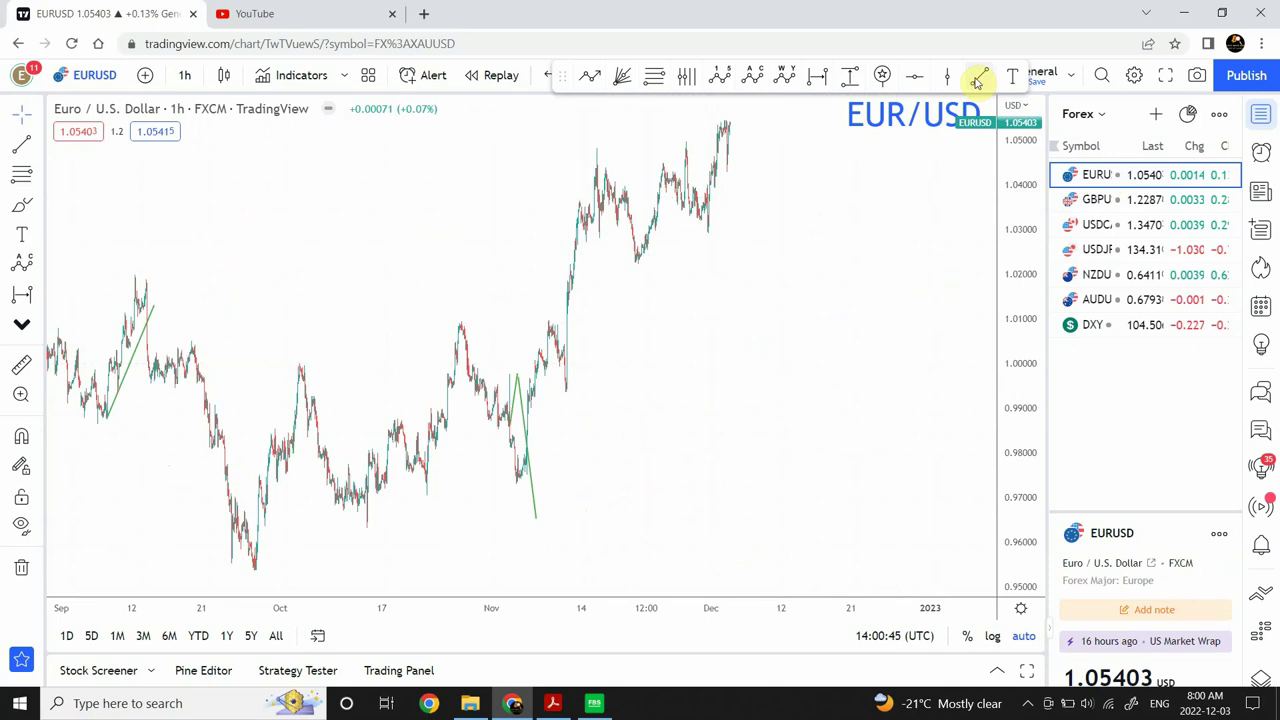
click(730, 133)
click(741, 109)
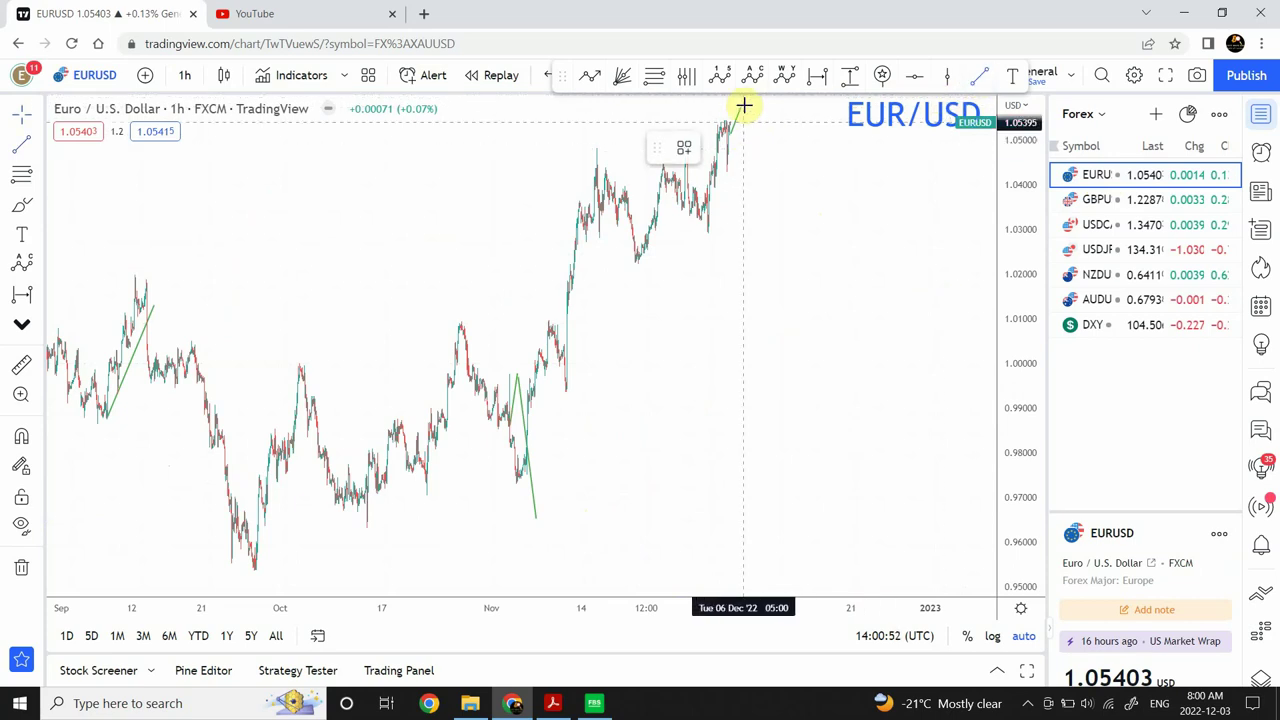
Draw a steep falling trend line on EURUSD from about 1.057 down to about 1.015 around 7 December.
click(745, 117)
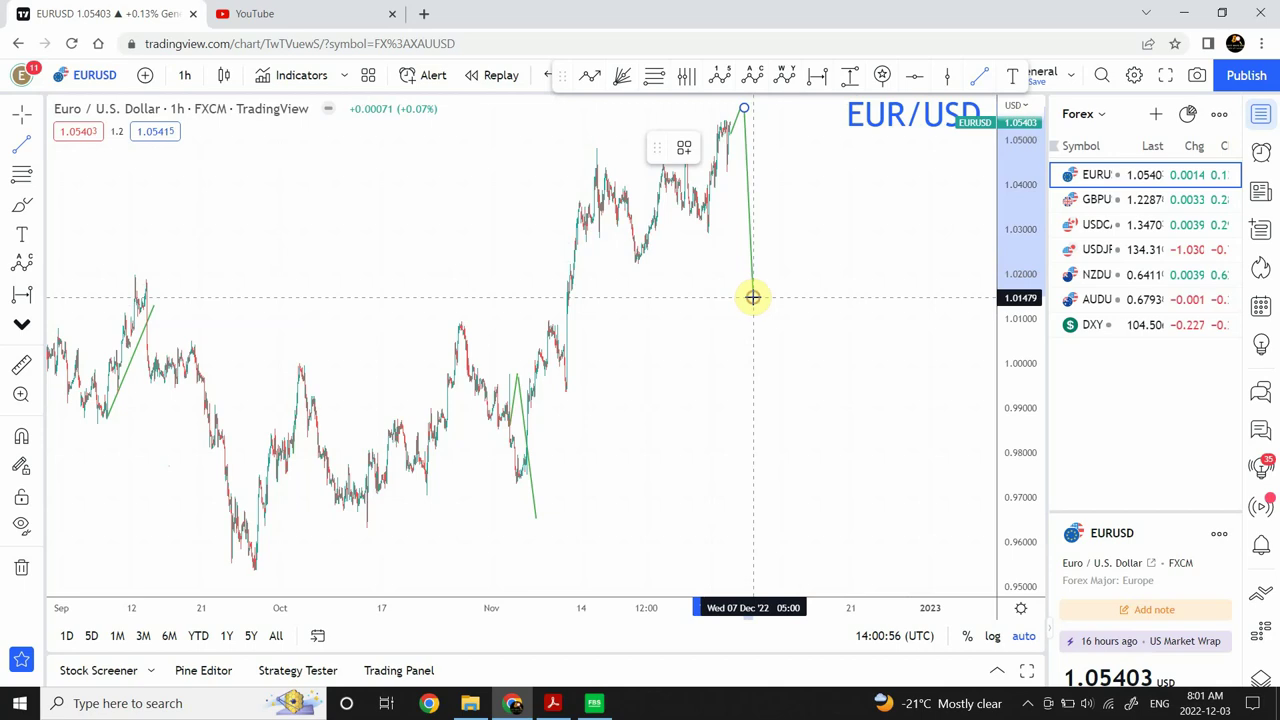
click(752, 297)
click(708, 307)
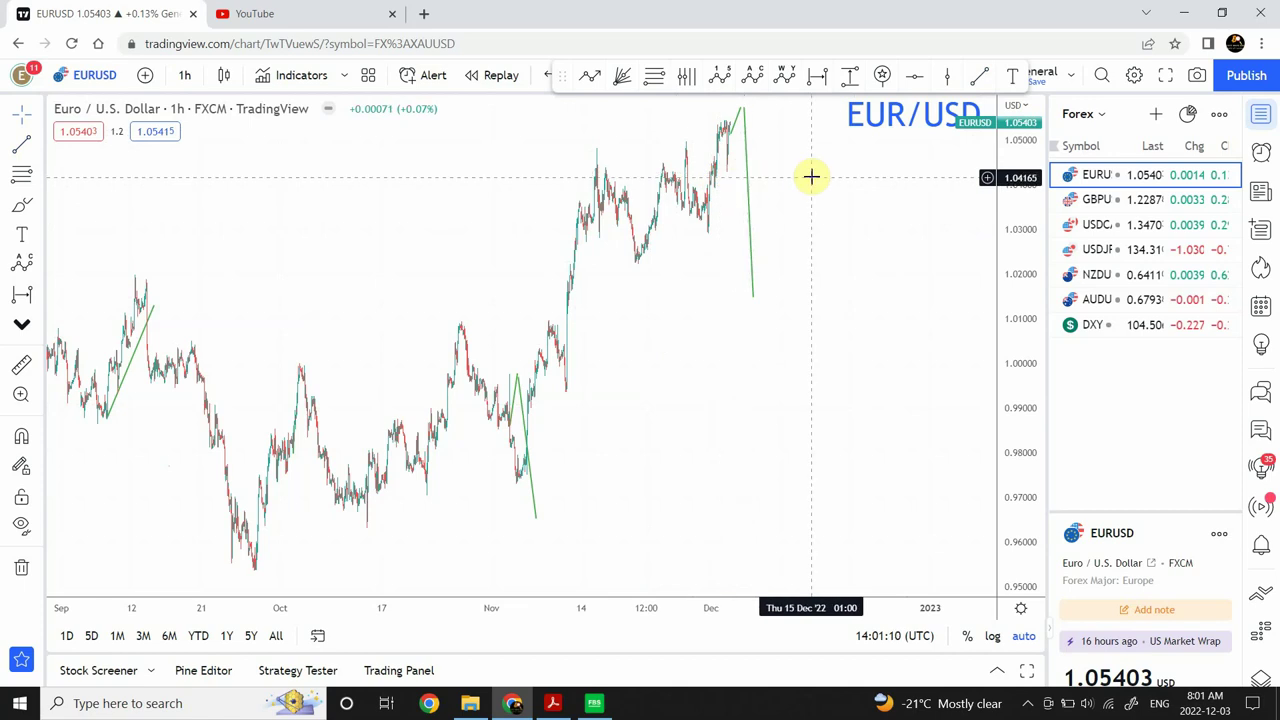
Open the GBPUSD chart and draw a short rising trend line from about 1.226 at the latest candle to about 1.23.
click(1145, 200)
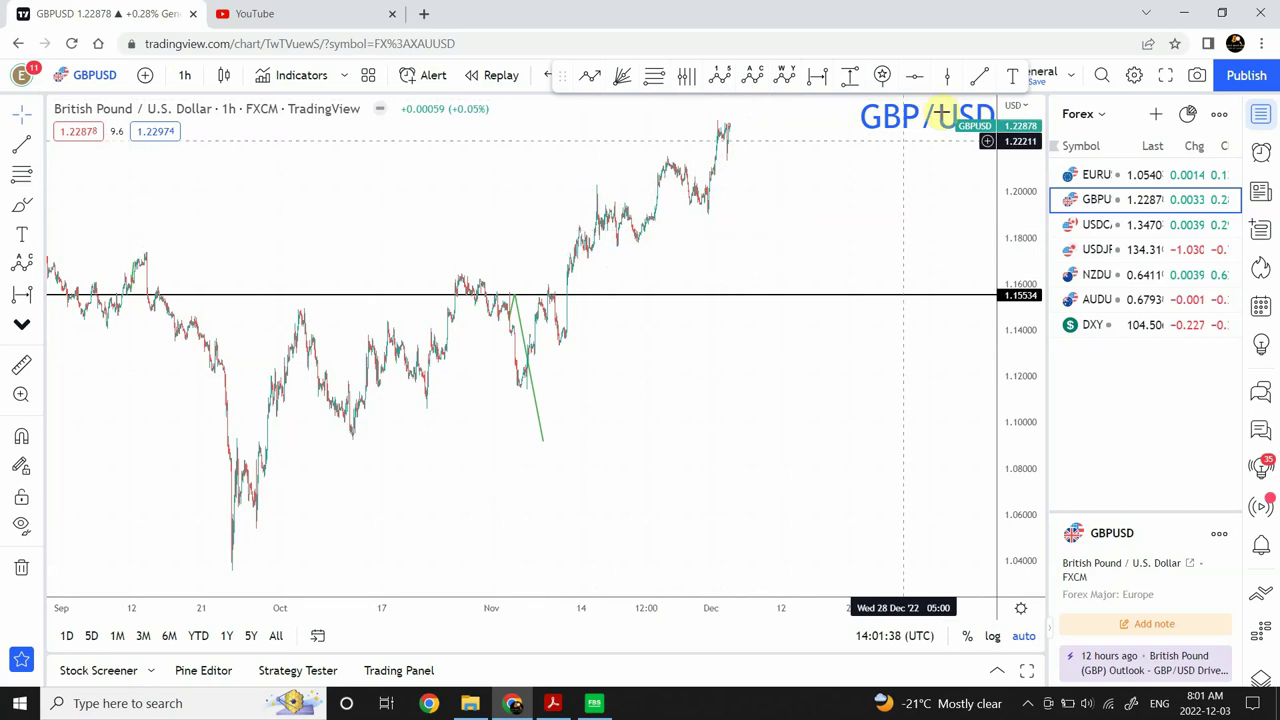
click(979, 80)
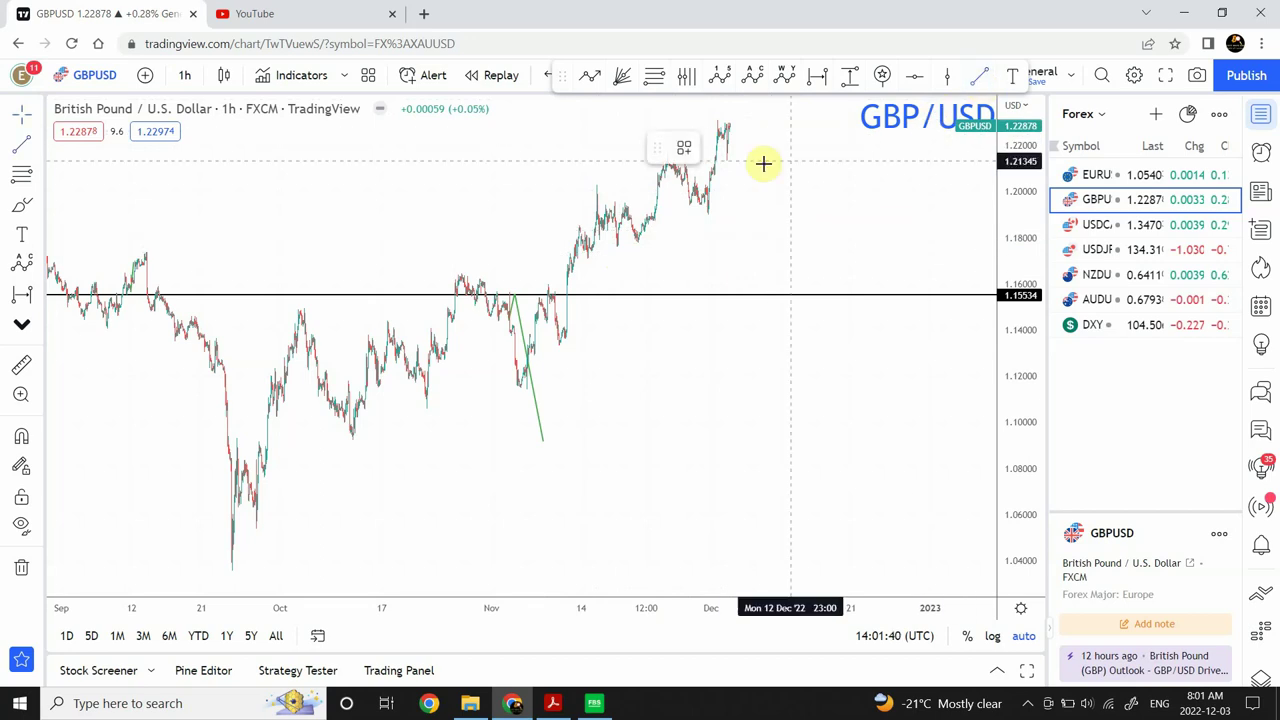
click(740, 115)
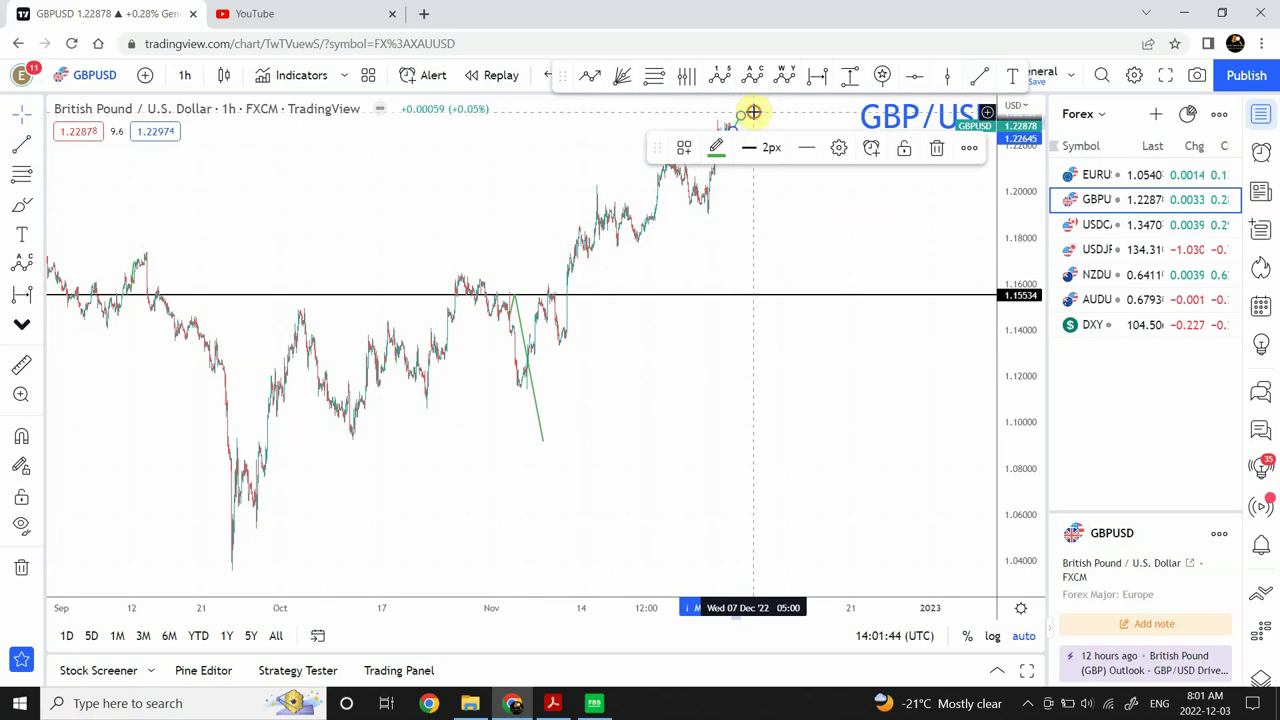
click(753, 112)
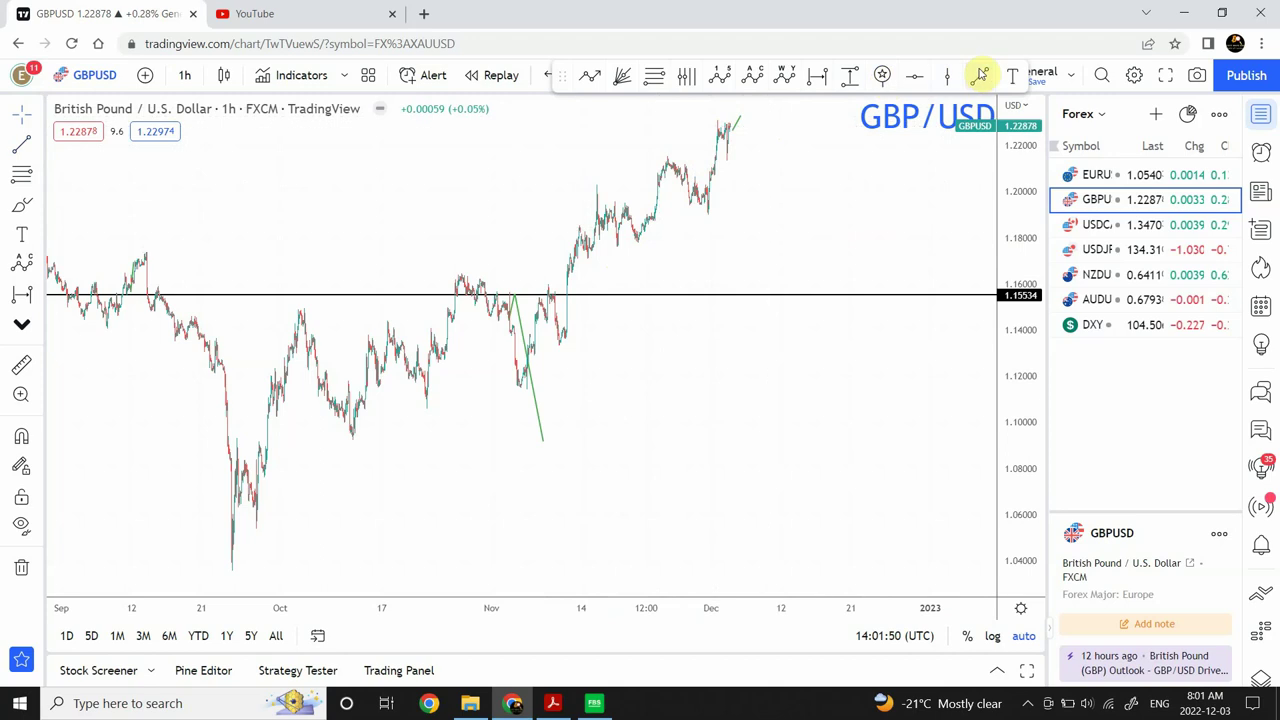
Draw a falling trend line on GBPUSD from about 1.23 and set its lower end at about 1.175 around 9 December.
click(742, 122)
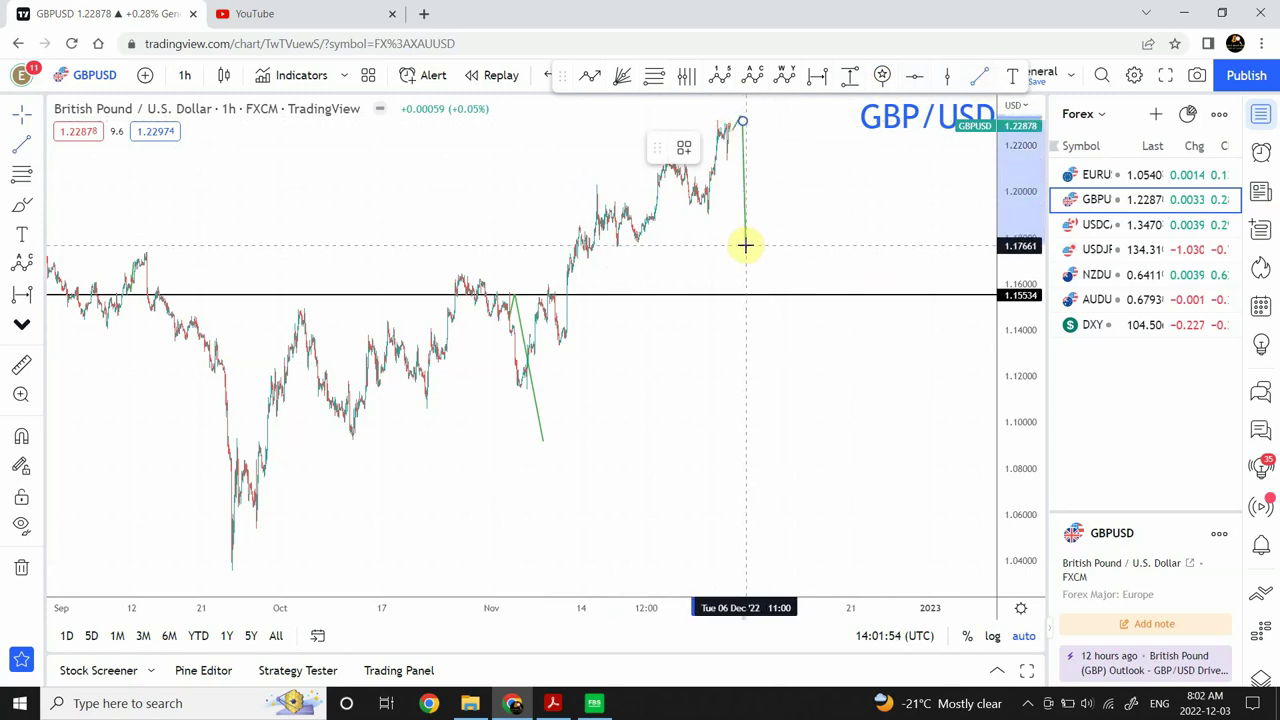
click(742, 256)
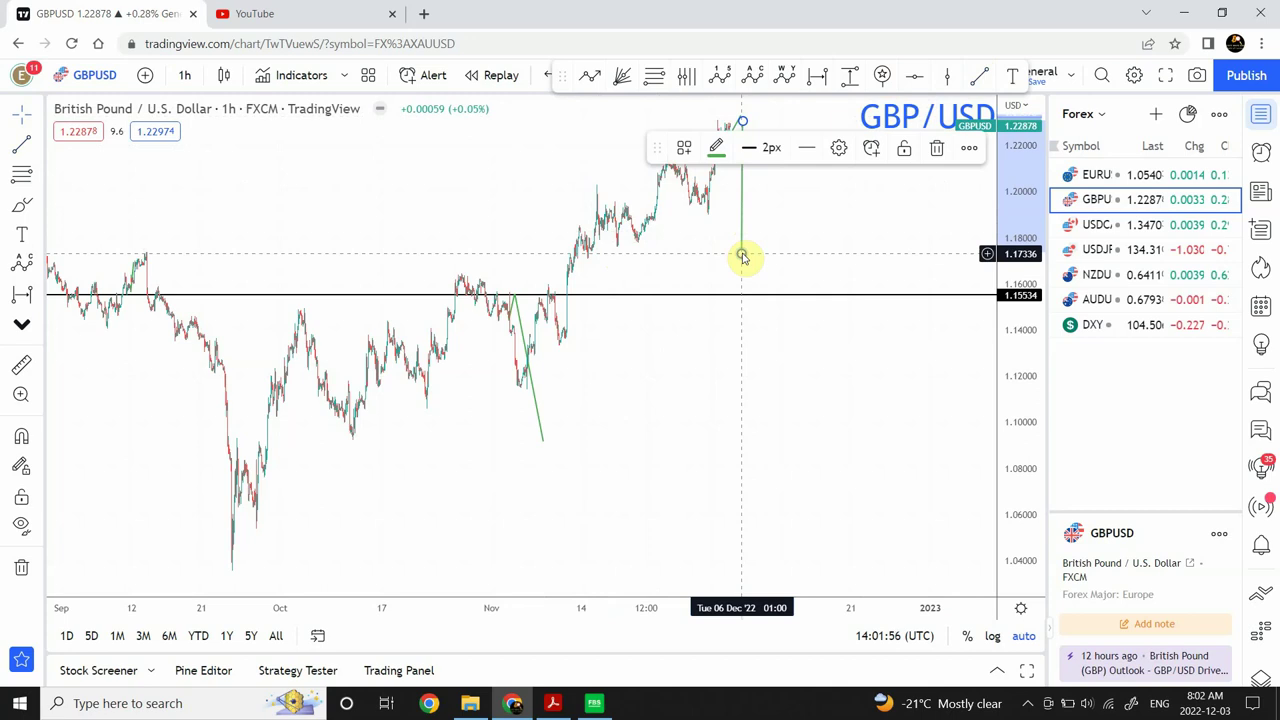
click(814, 220)
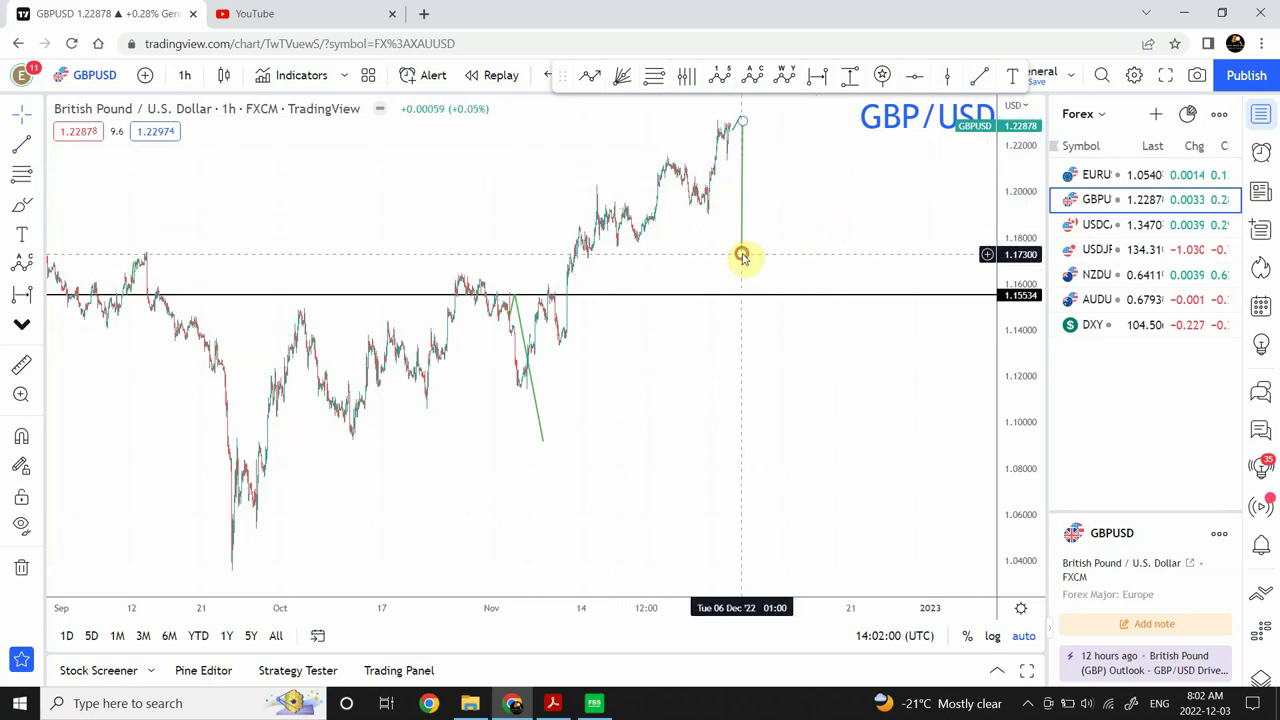
drag(742, 255, 771, 251)
click(806, 249)
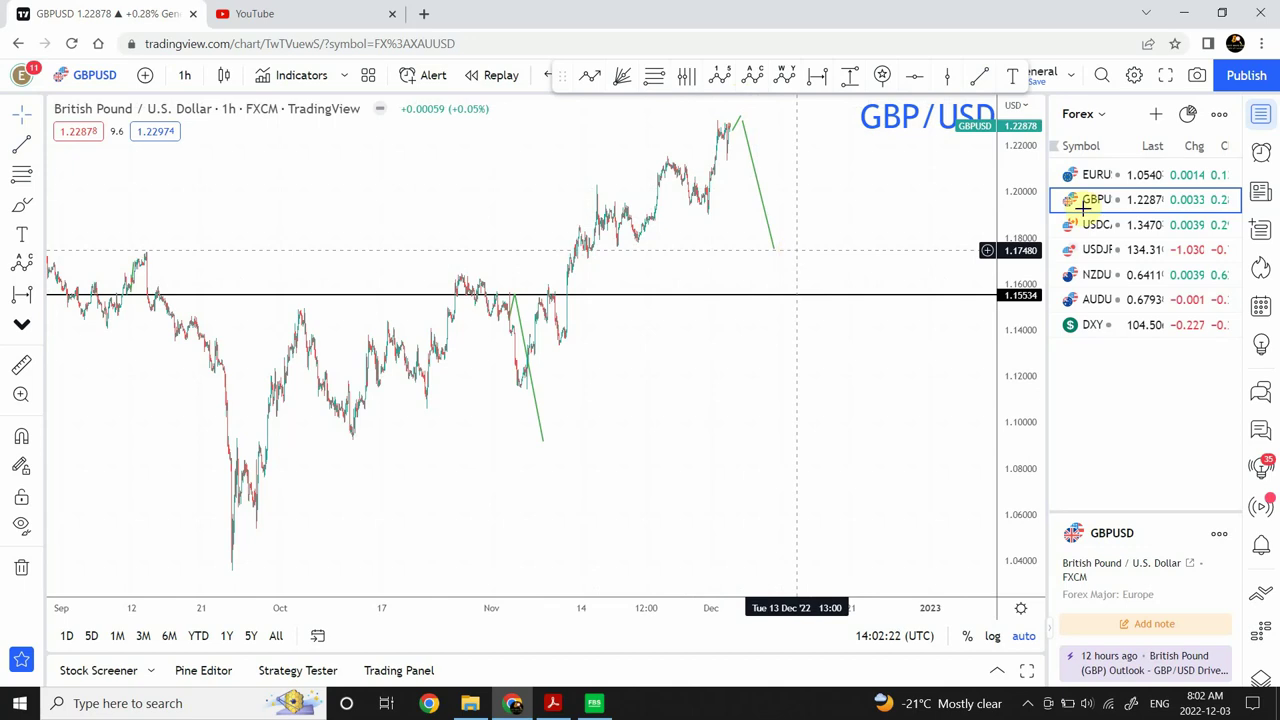
Open the USDCAD chart and draw a steep falling trend line from about 1.348 at the latest candle to about 1.331.
click(1152, 226)
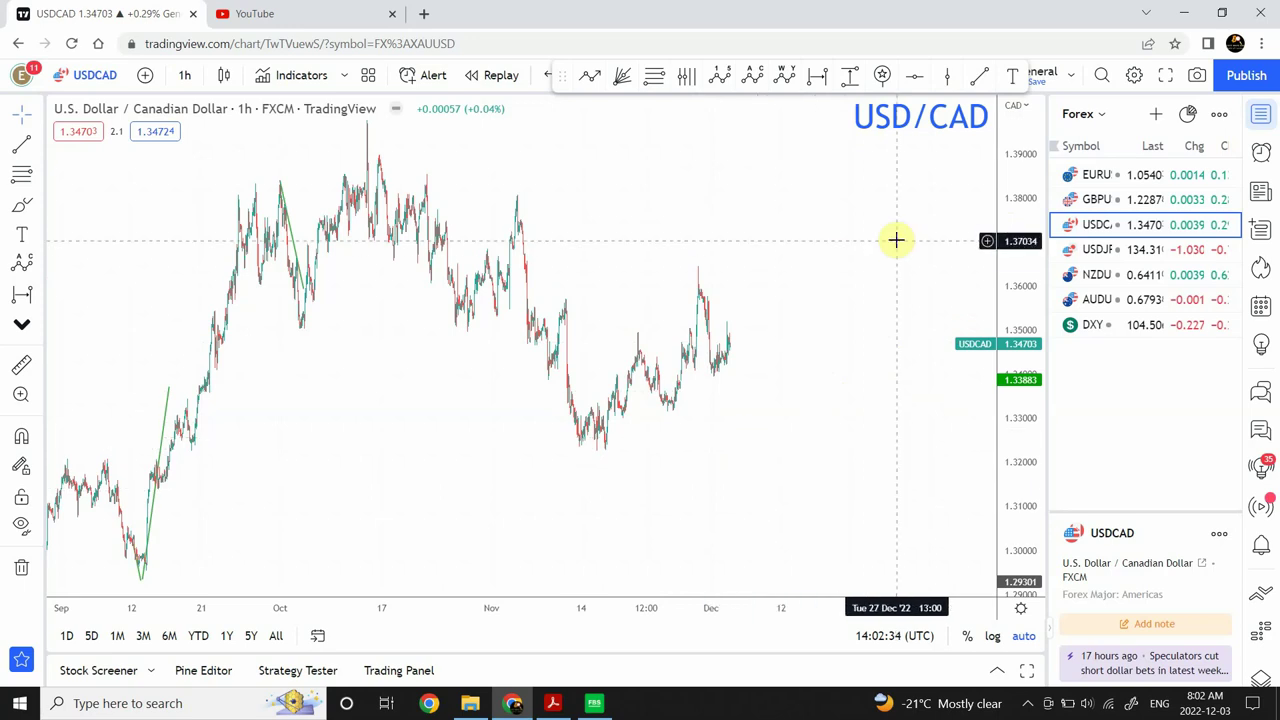
click(980, 80)
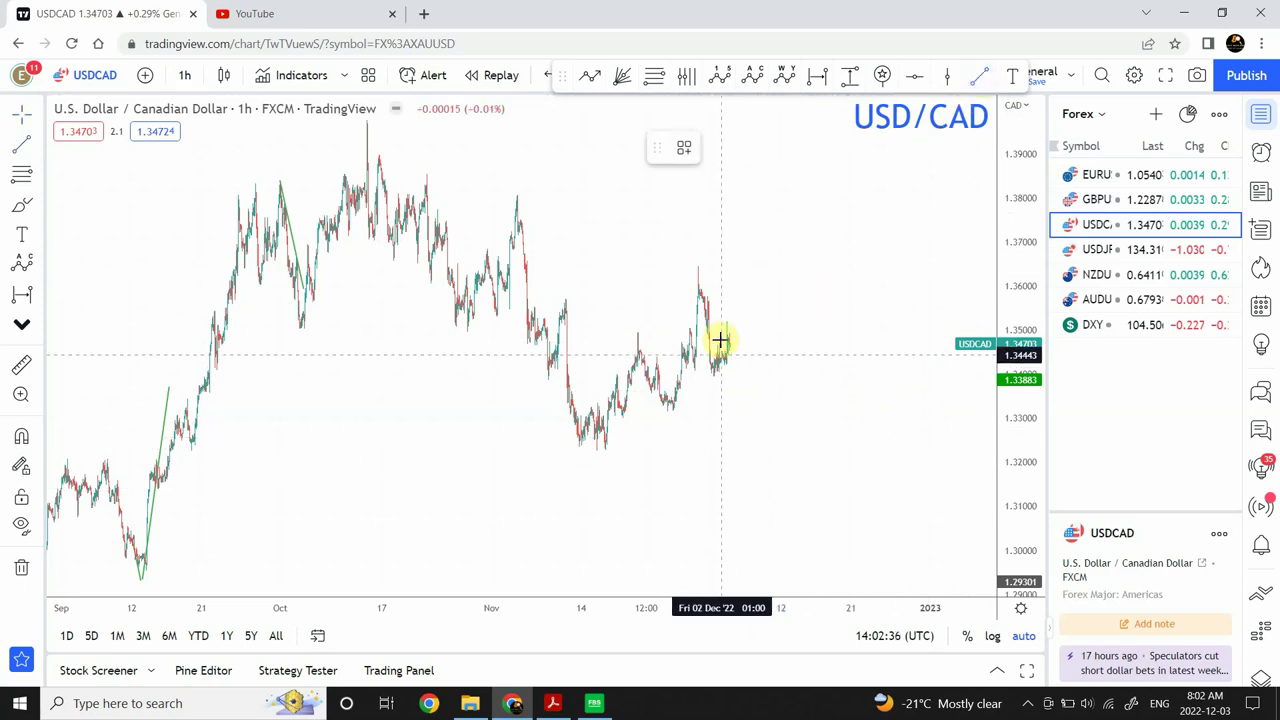
click(732, 338)
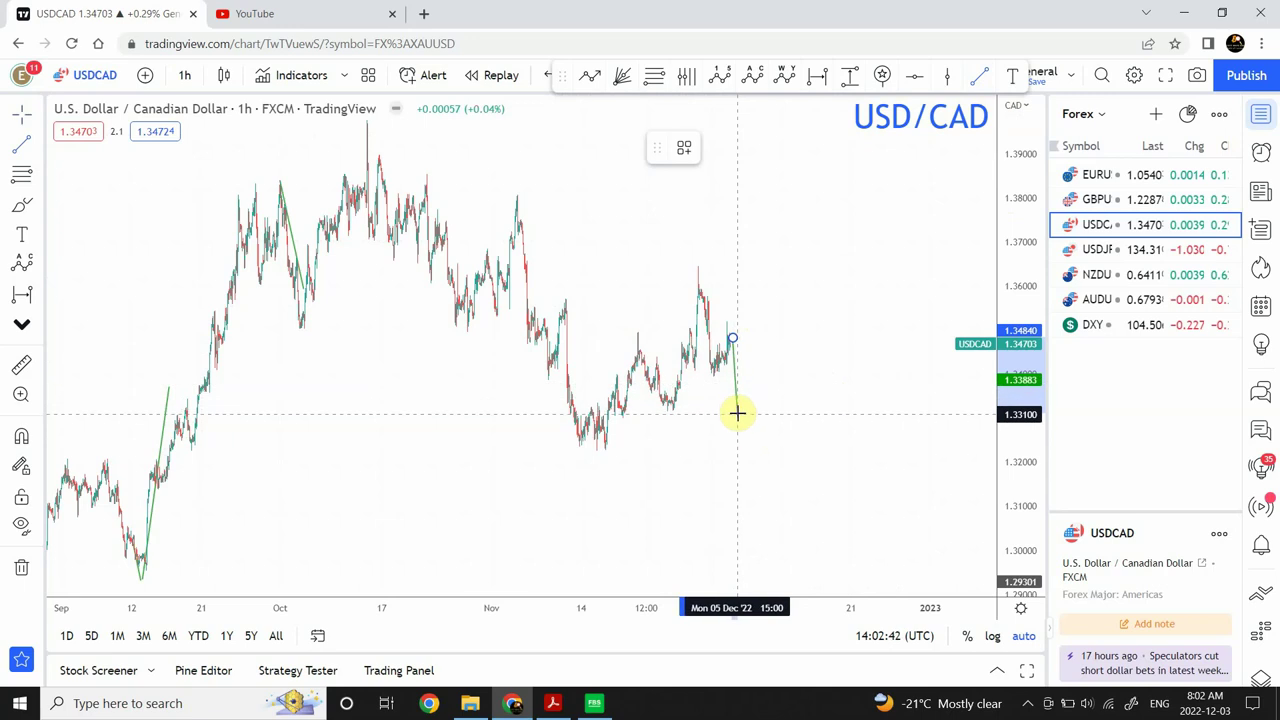
click(738, 415)
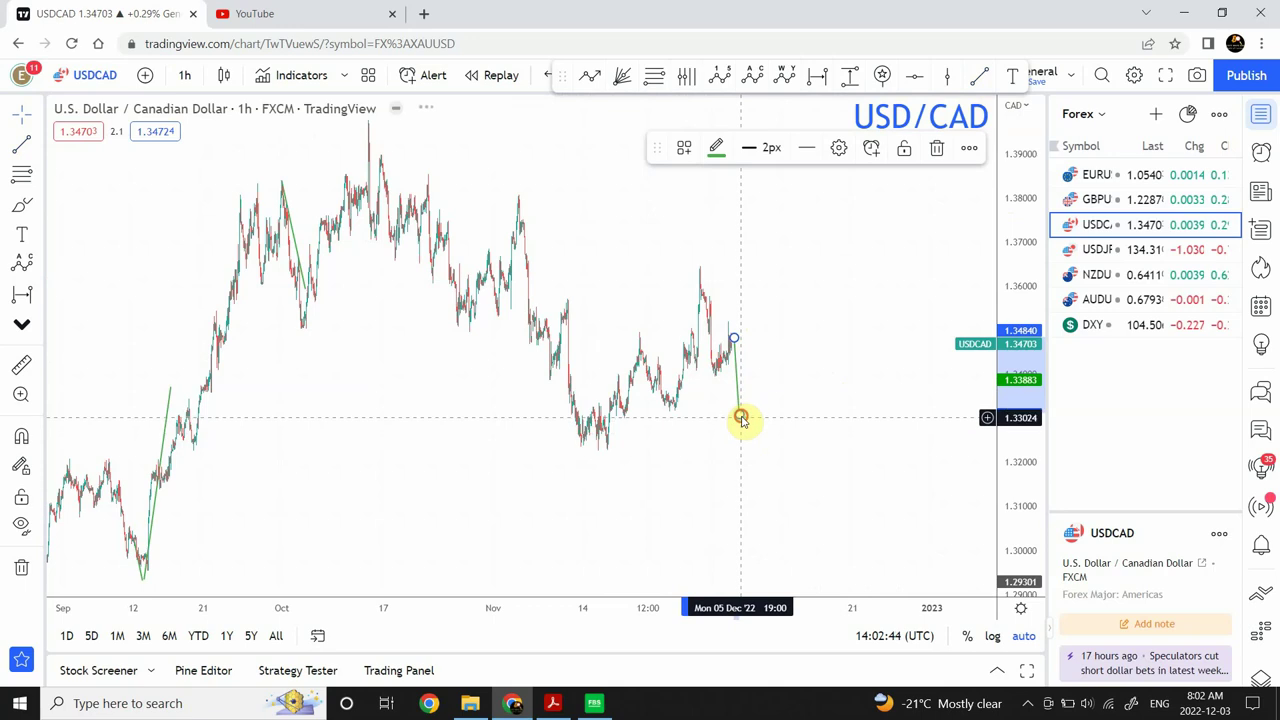
Extend the lower end of the projected USDCAD line down to about 1.323 around 5 December.
drag(740, 418, 744, 453)
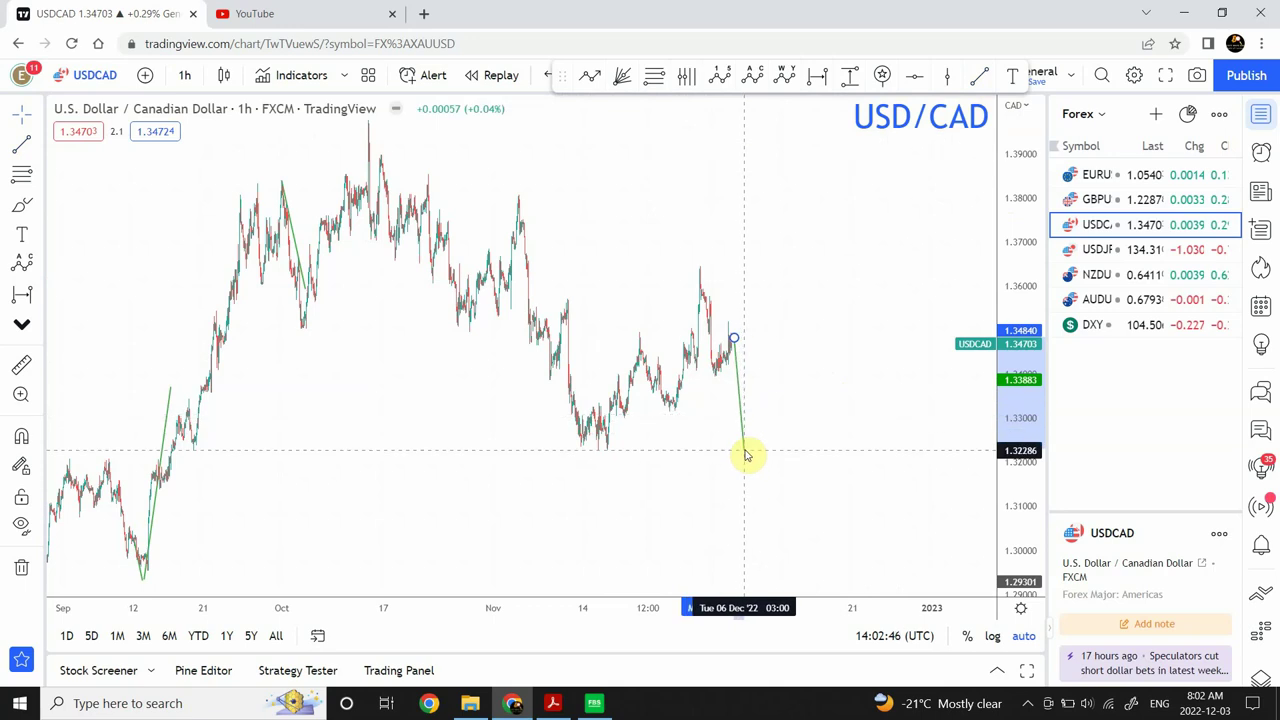
drag(744, 418, 740, 406)
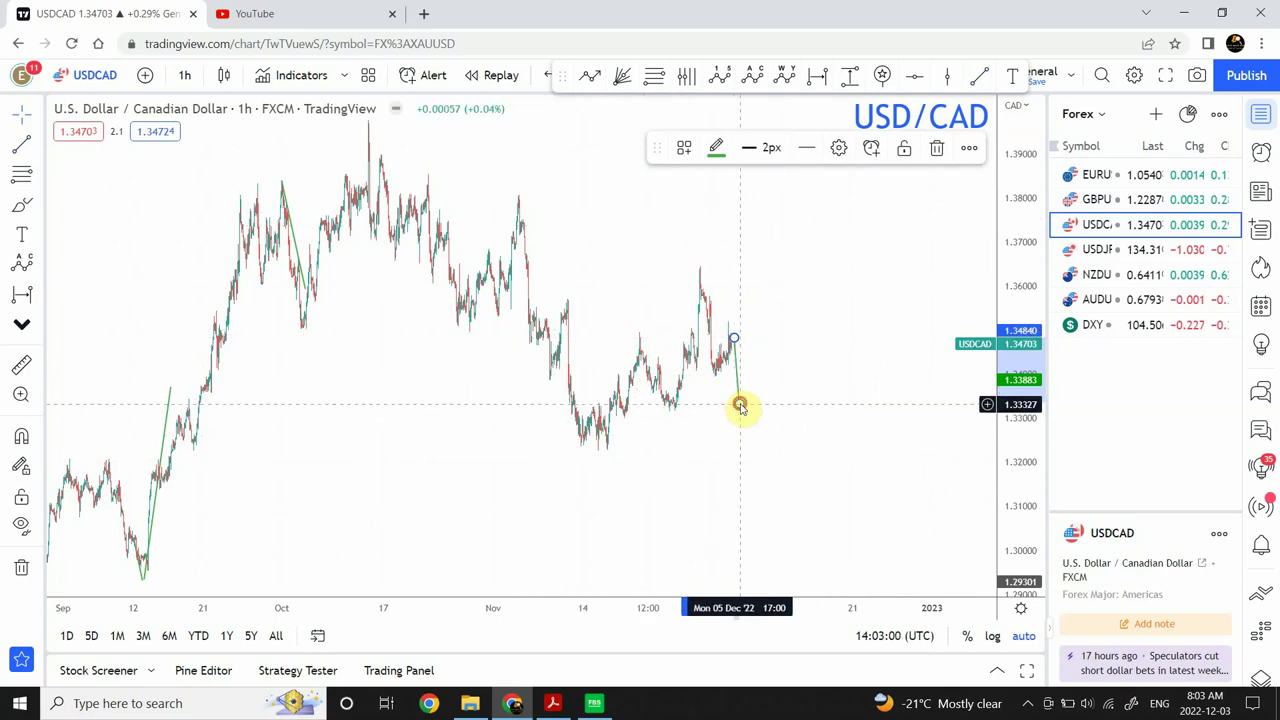
drag(739, 405, 740, 448)
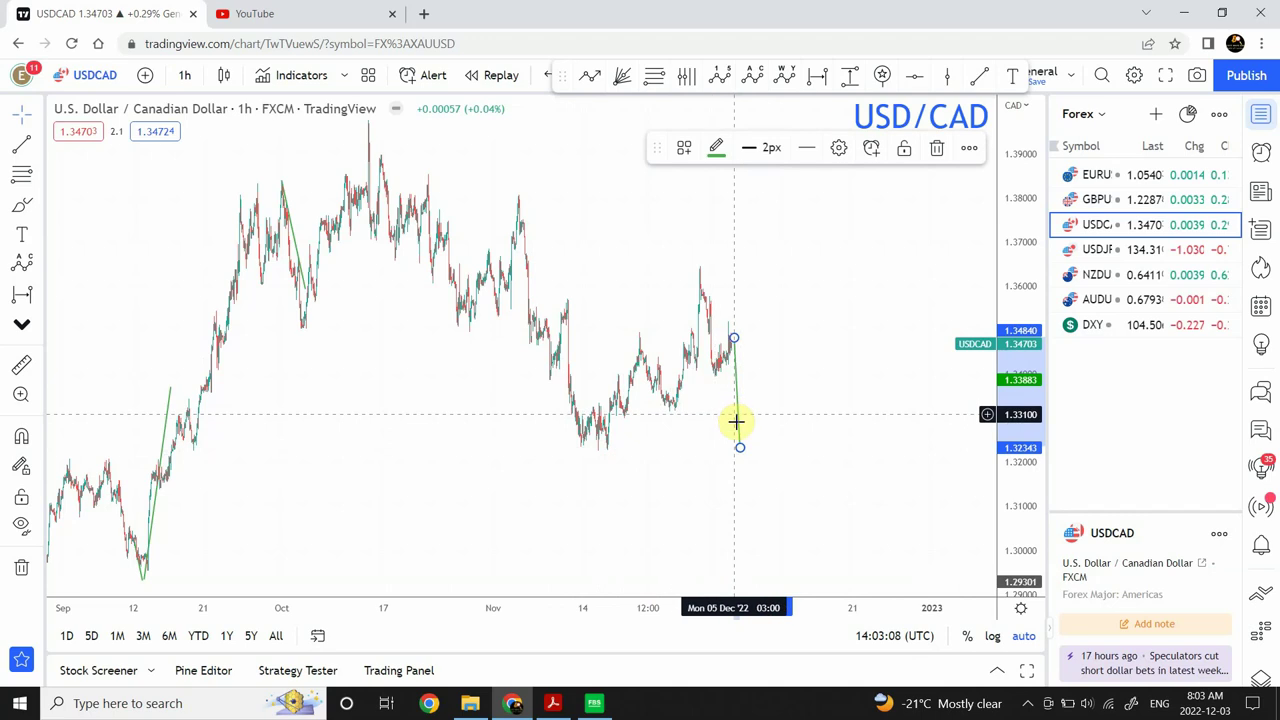
click(807, 405)
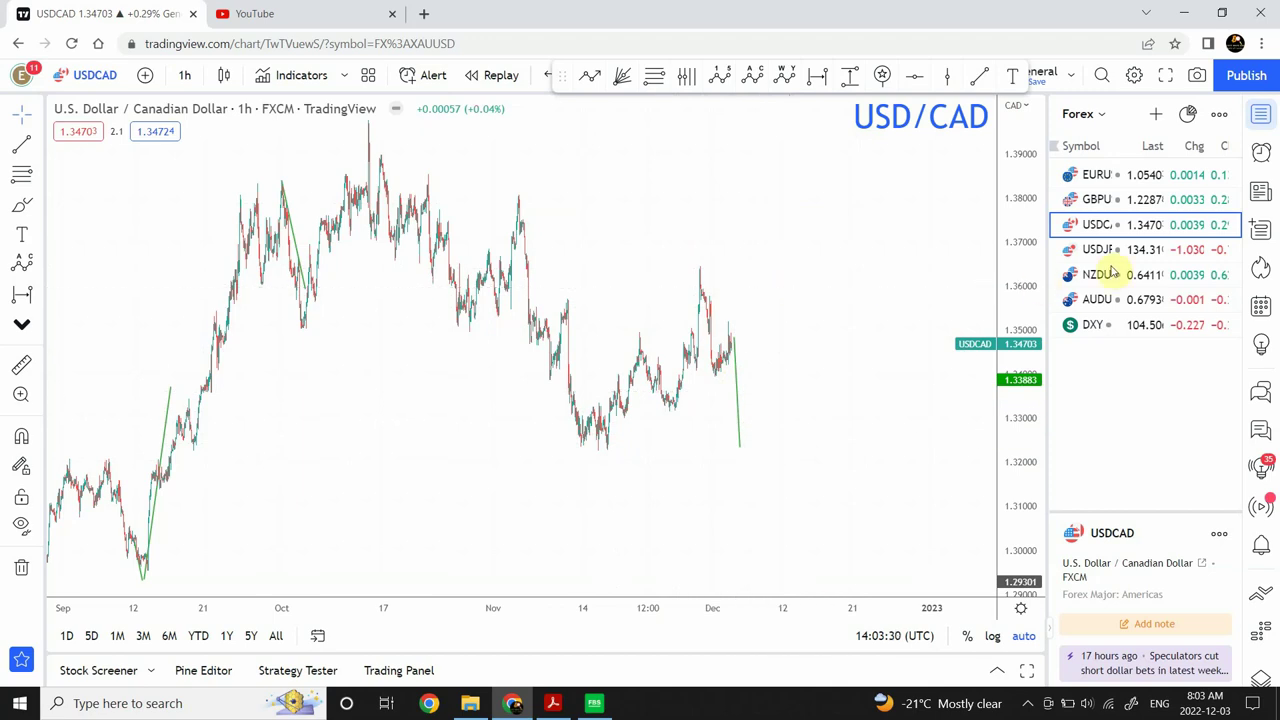
Open the USDJPY chart and examine the November decline and the most recent swing lows.
click(1137, 256)
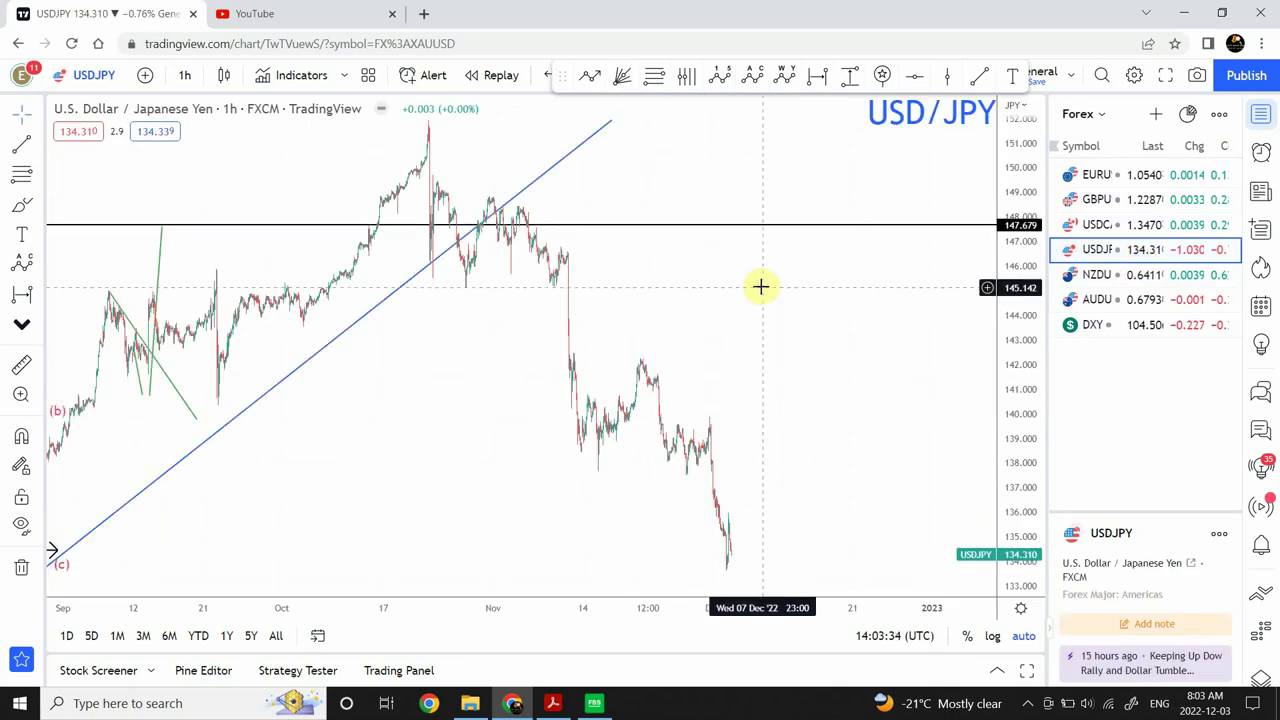
drag(638, 290, 460, 259)
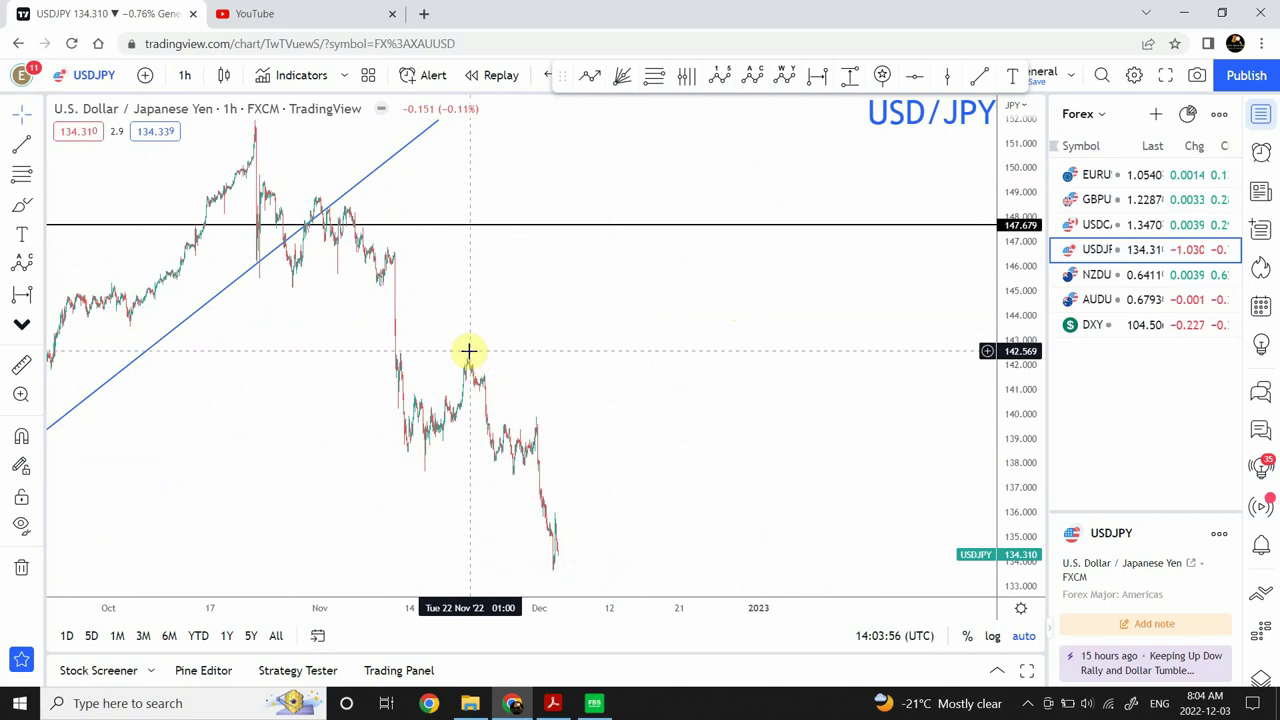
mouse_move(553, 579)
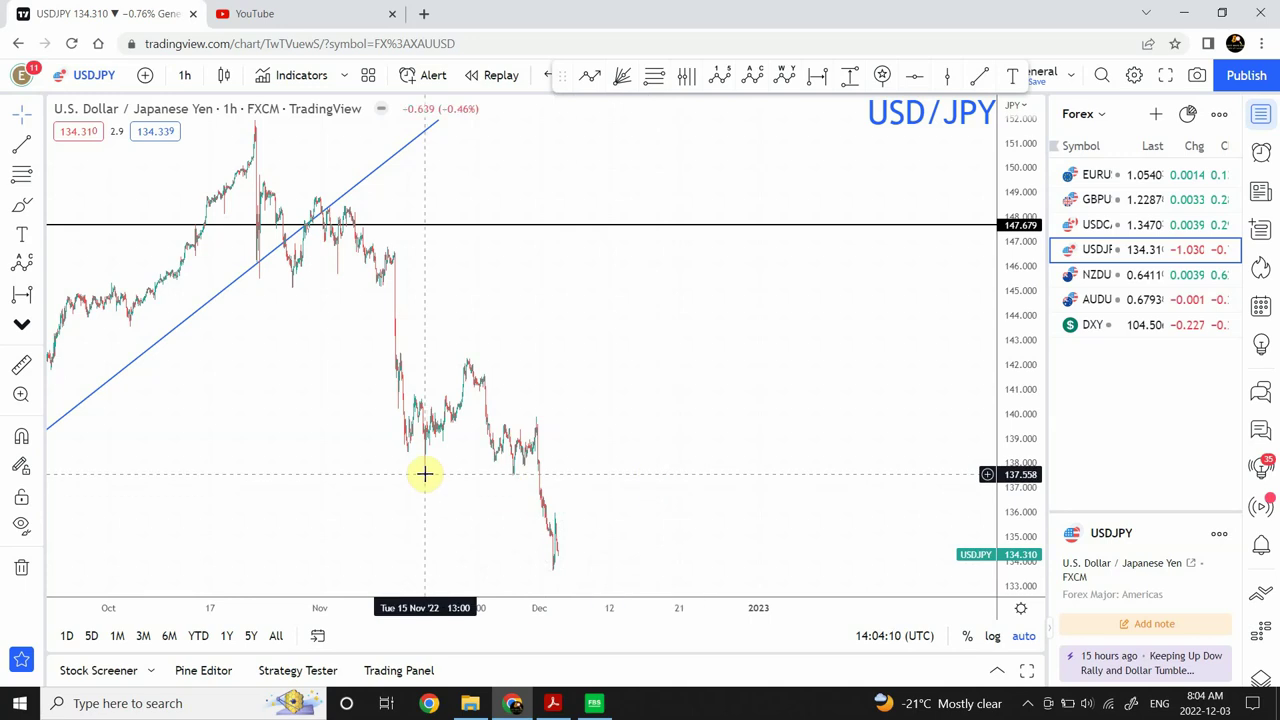
mouse_move(560, 560)
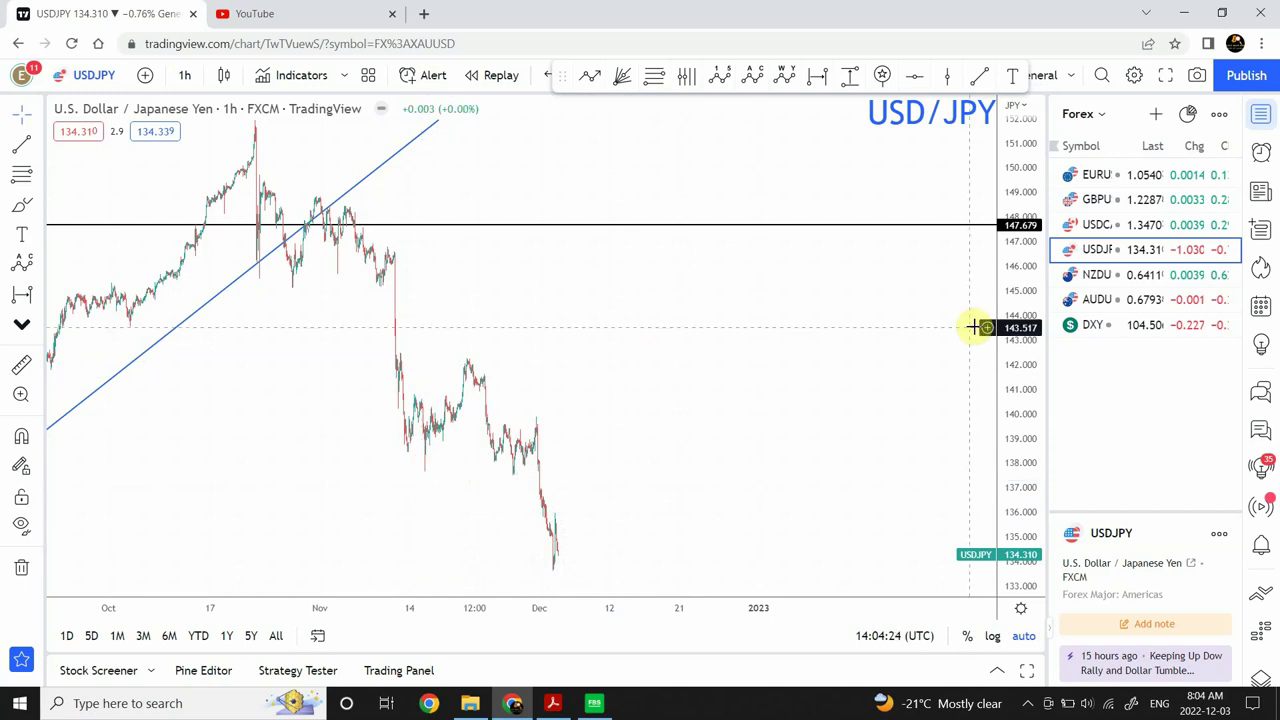
Switch from the Forex watchlist to the Crypto watchlist.
click(1099, 115)
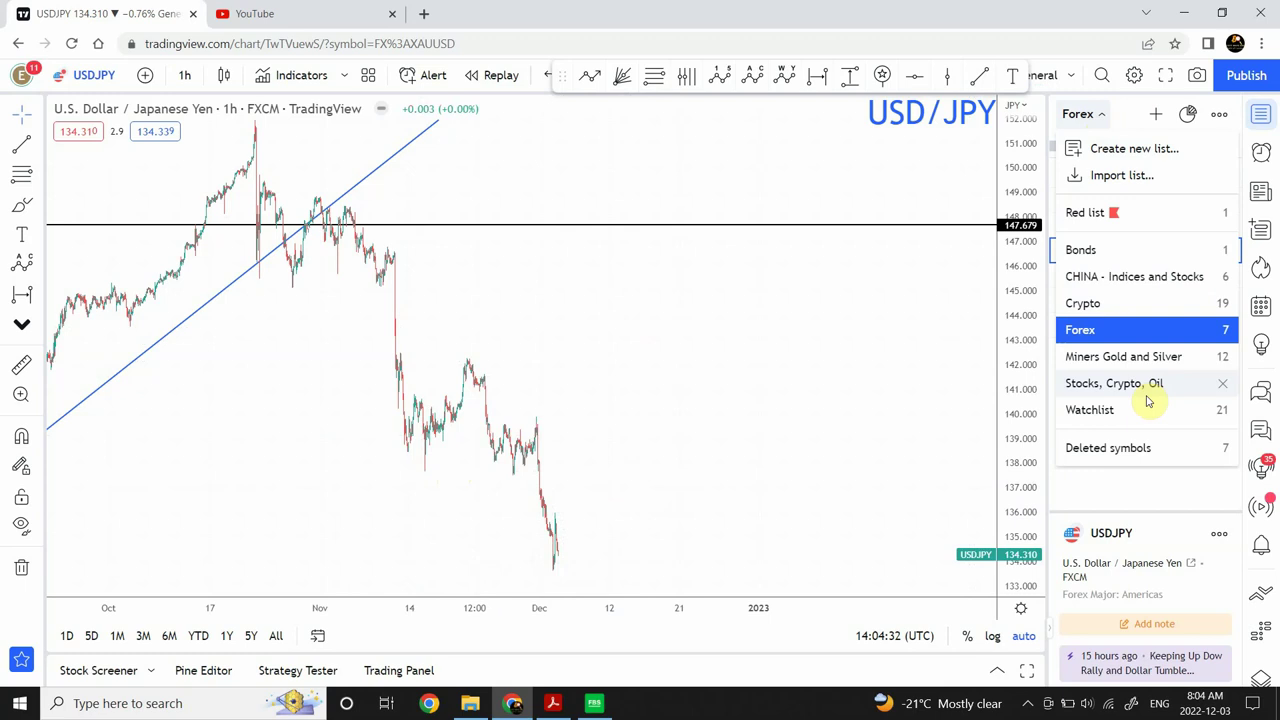
click(1103, 115)
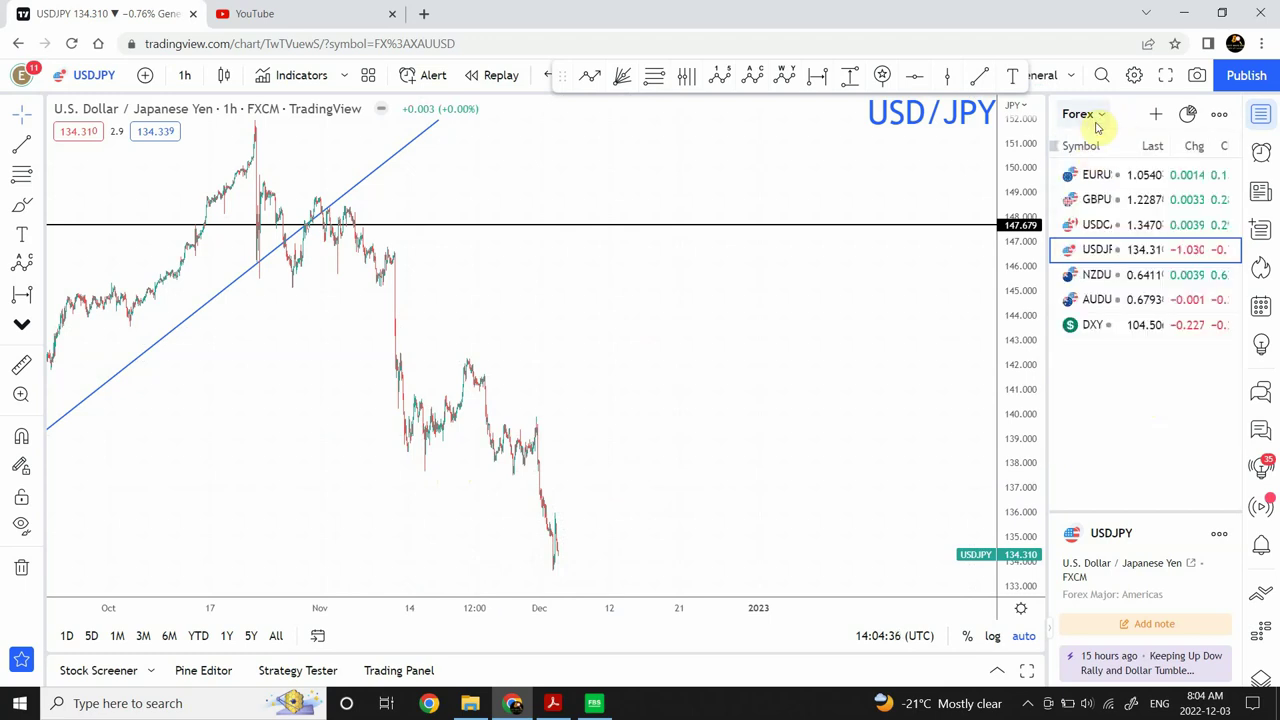
click(1101, 116)
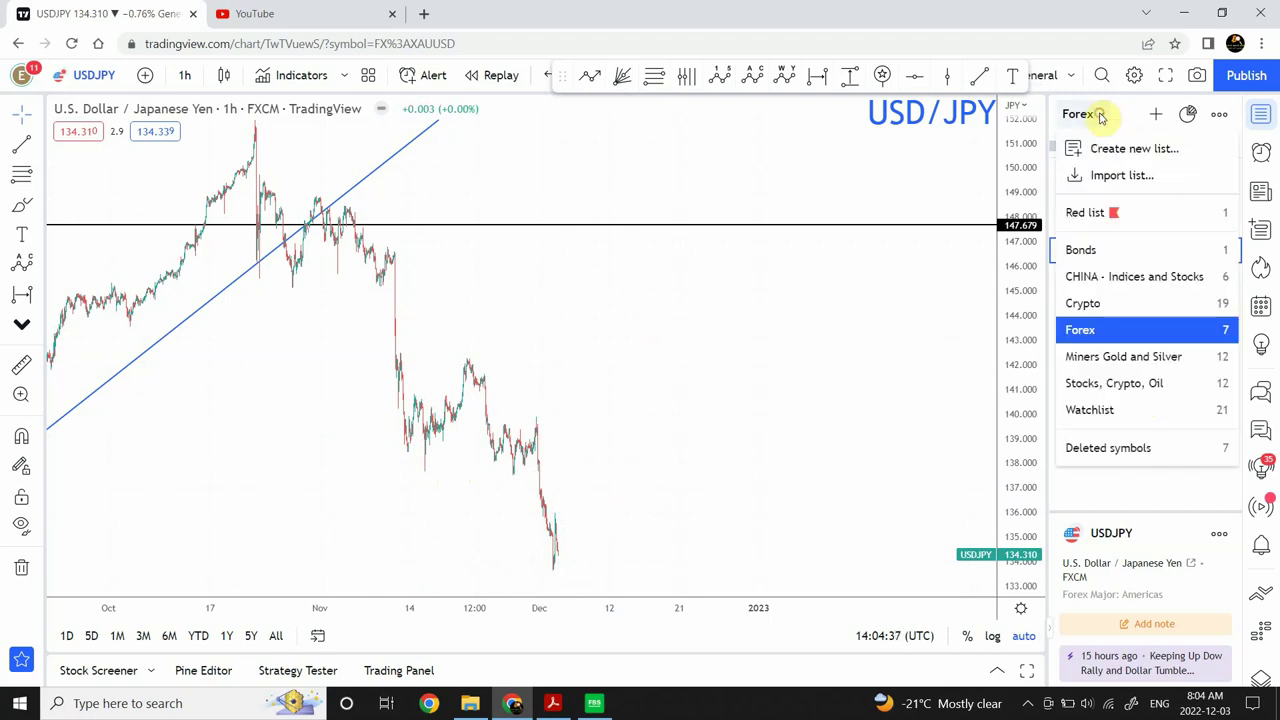
click(1088, 304)
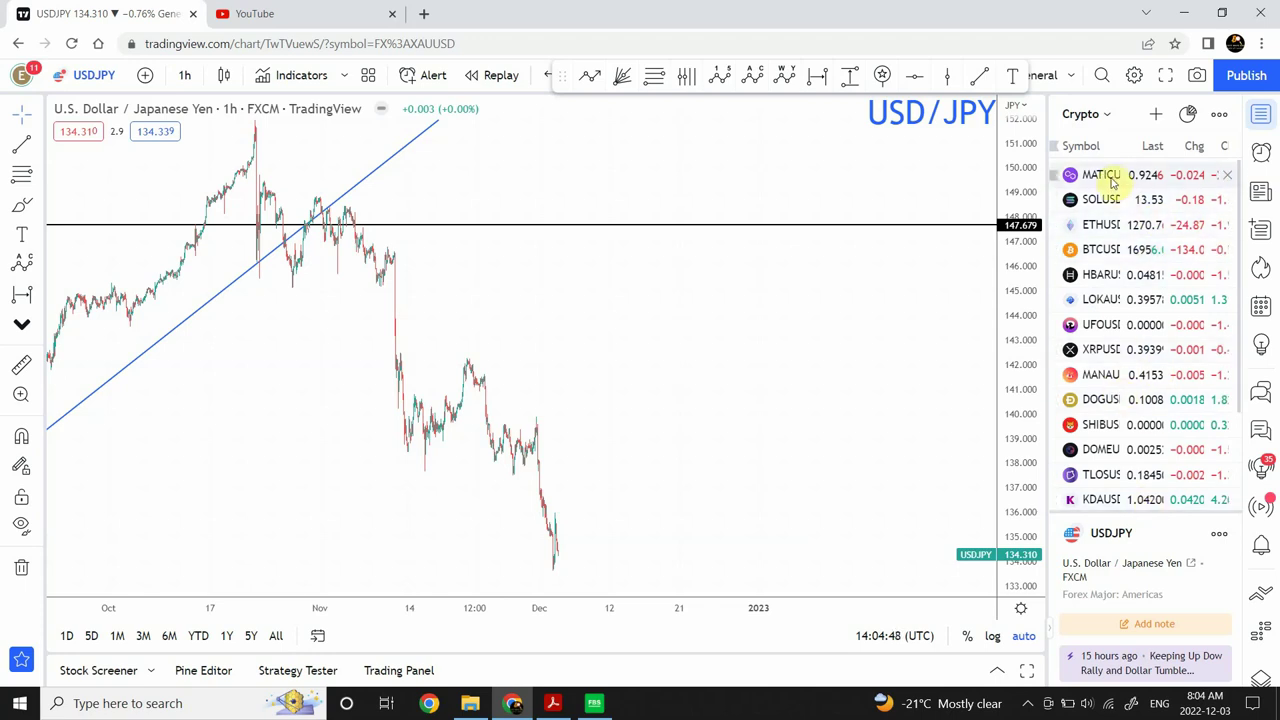
Compare the ETHUSD chart with the BTCUSD chart and return to ETHUSD.
click(1107, 230)
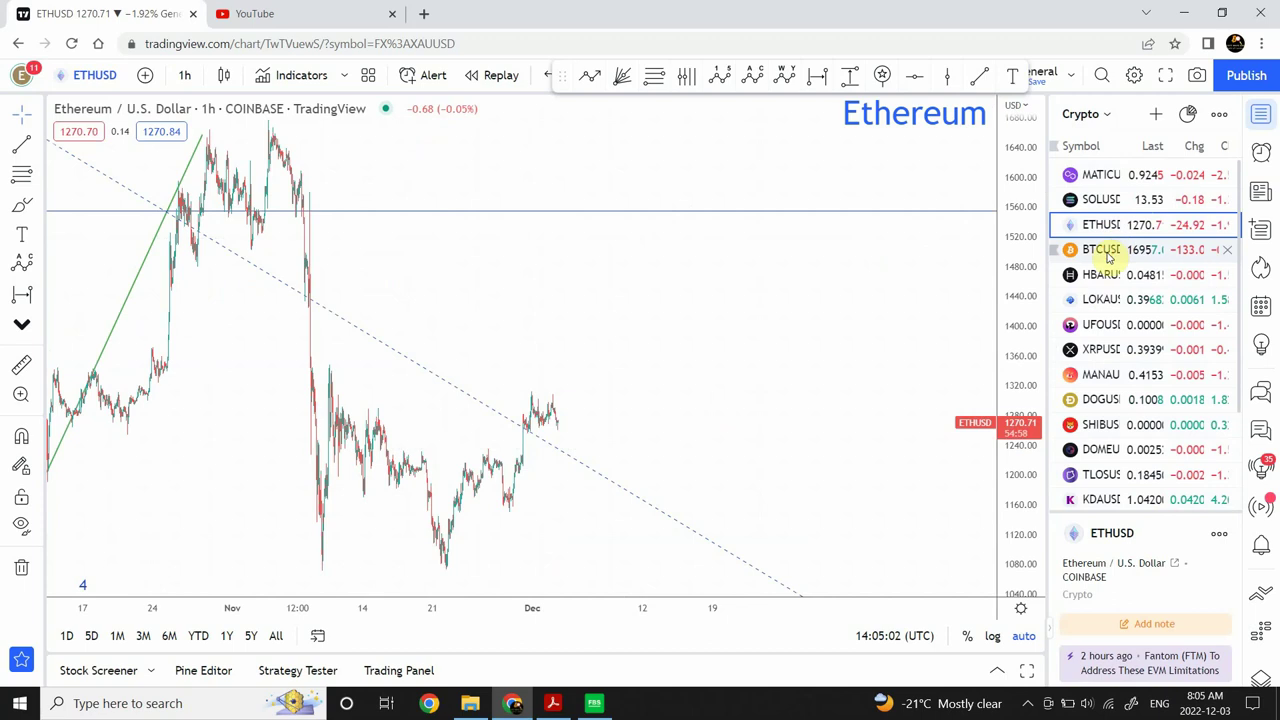
click(1104, 250)
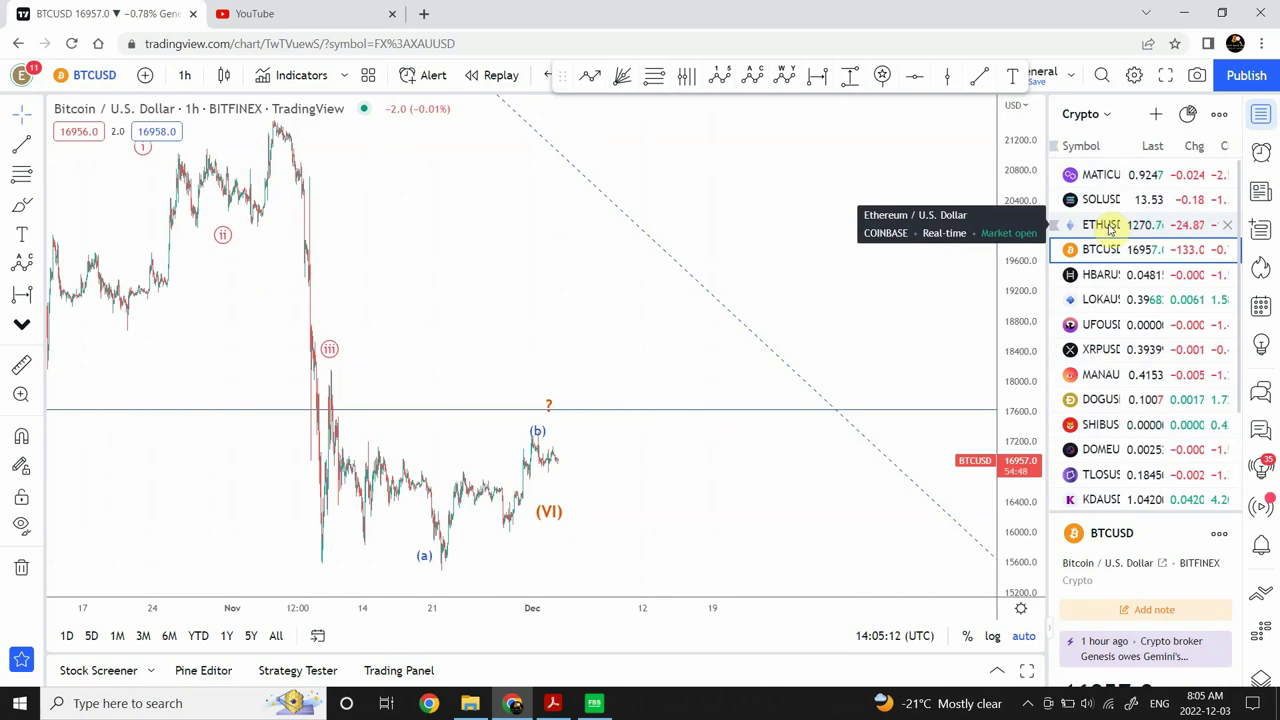
click(1105, 226)
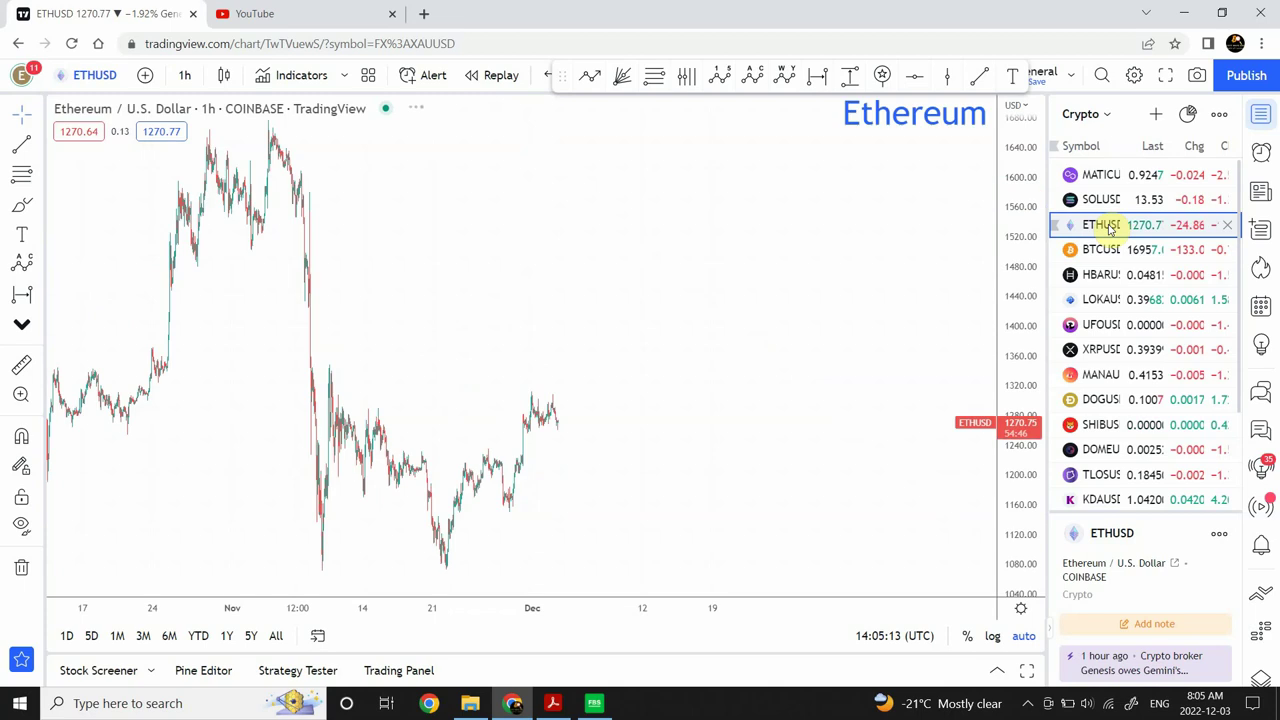
Switch ETHUSD to the 4-hour timeframe and examine the wave count back to the start of the year.
click(183, 78)
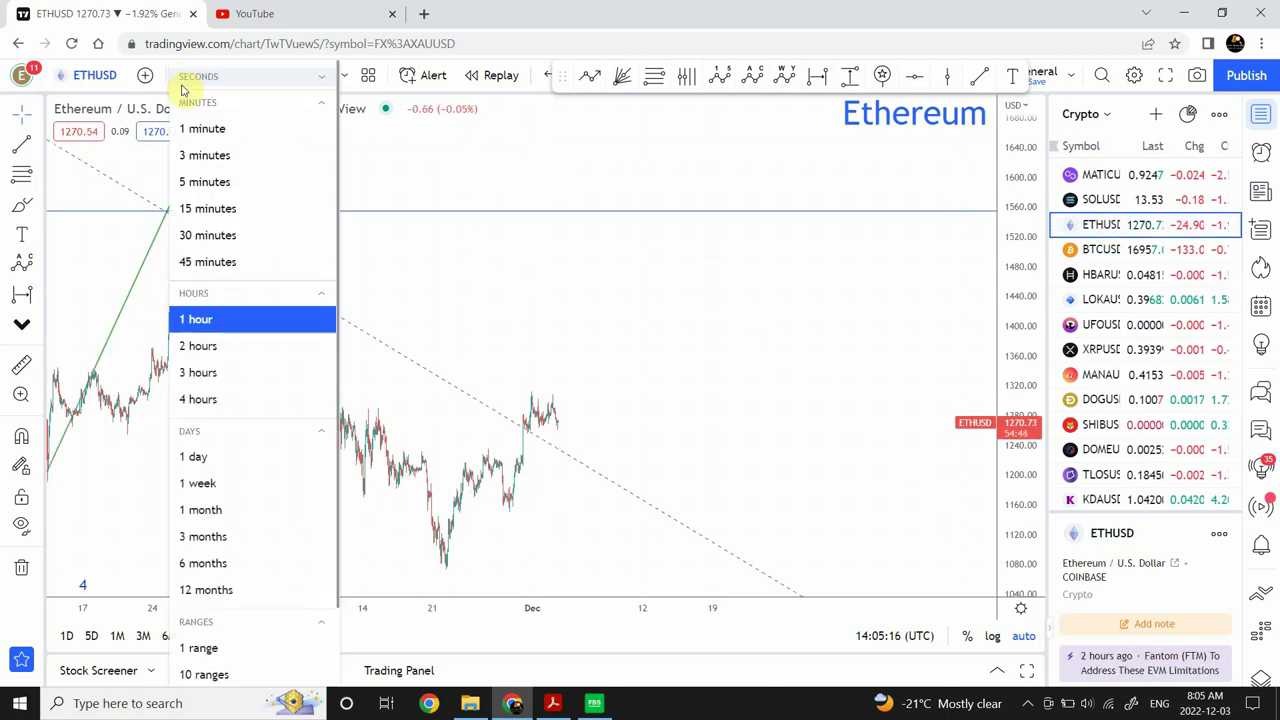
click(200, 399)
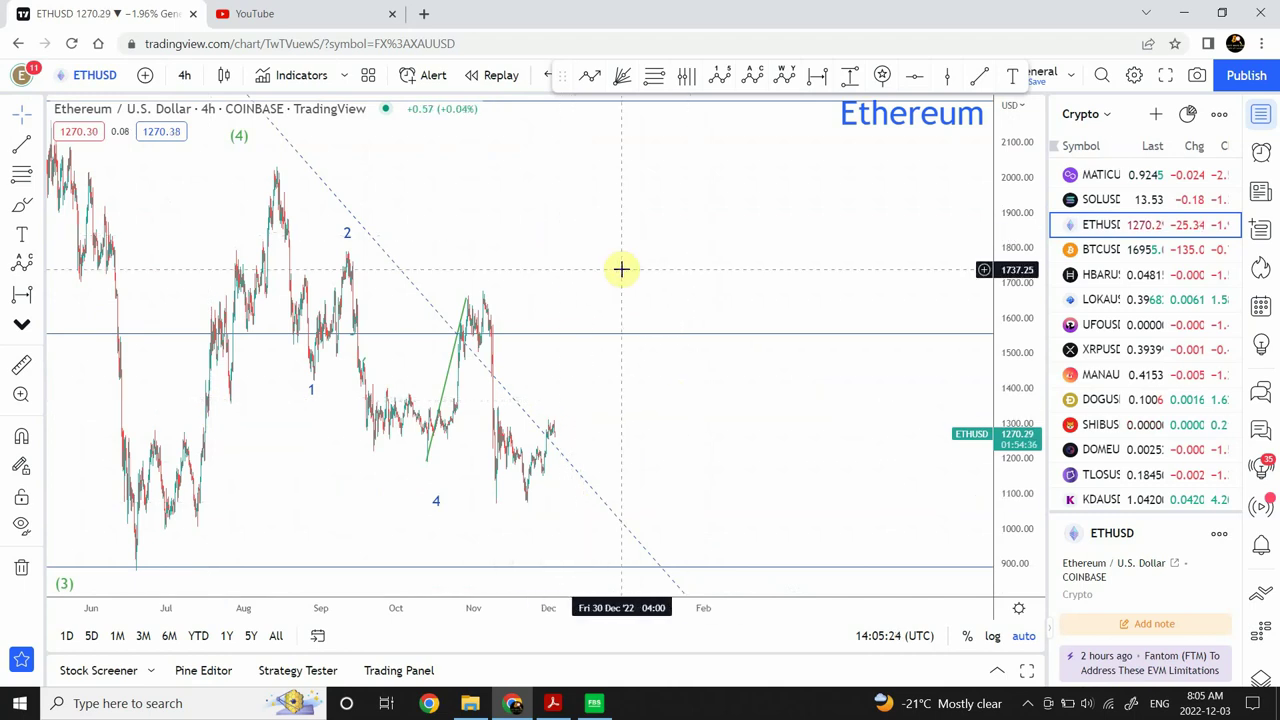
drag(571, 277, 810, 315)
mouse_move(543, 574)
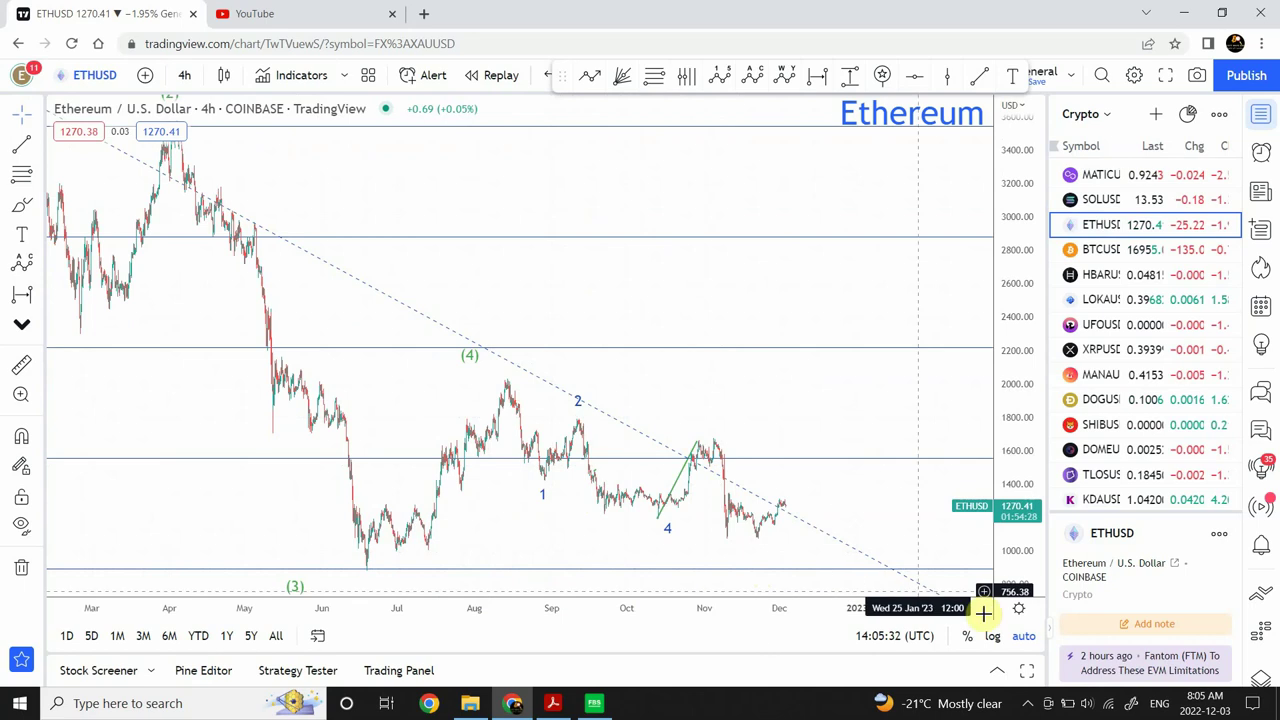
Switch ETHUSD to the 1-day timeframe and delete the Fibonacci retracement drawn from the 4871.00 high.
click(183, 80)
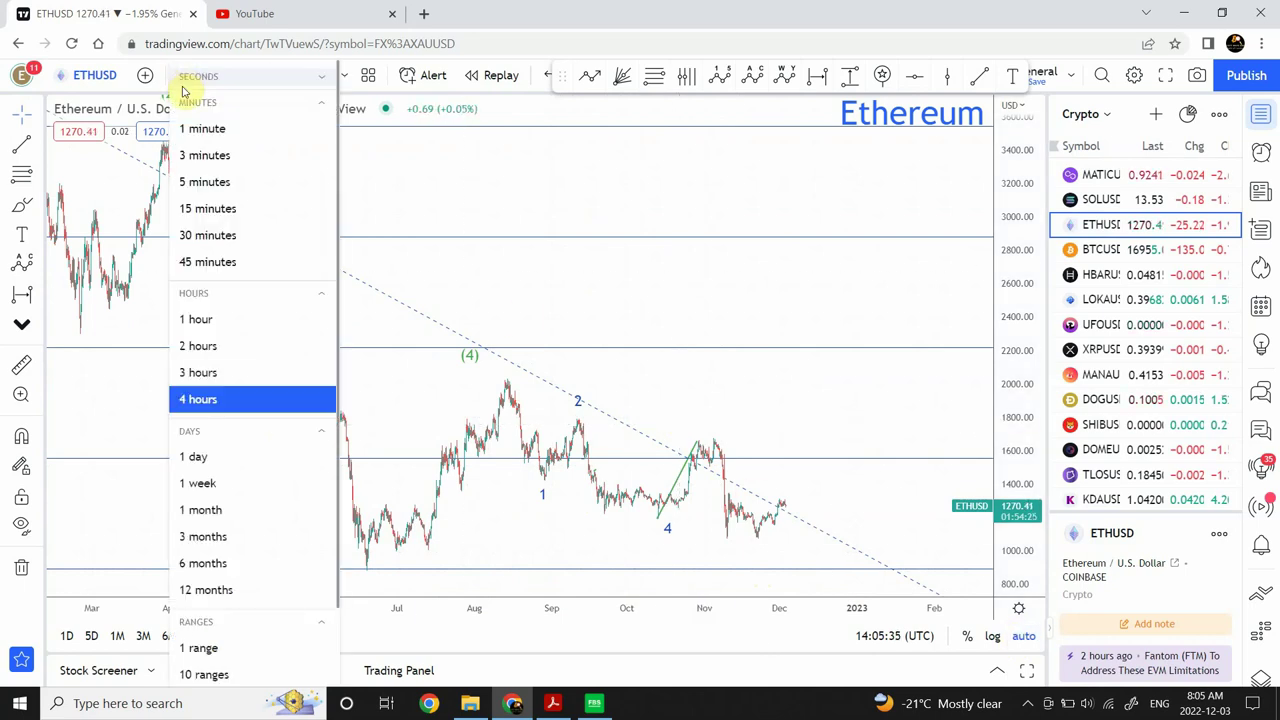
click(220, 458)
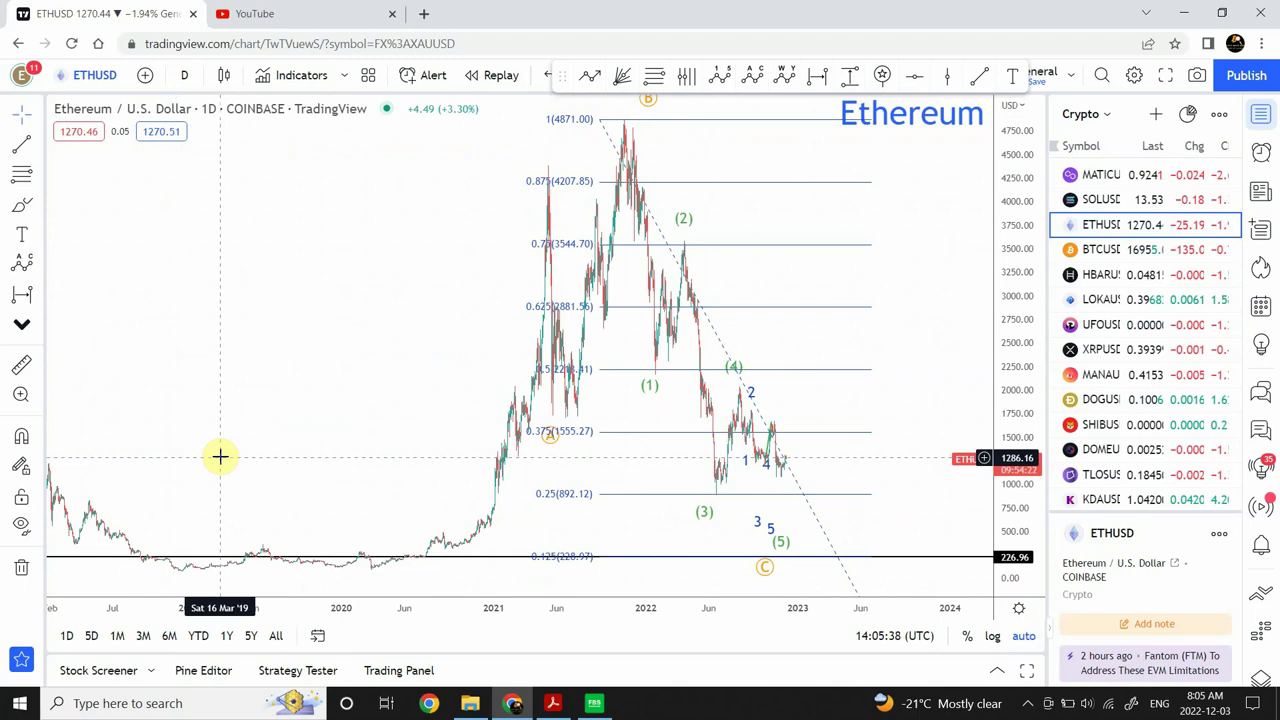
click(717, 336)
key(Delete)
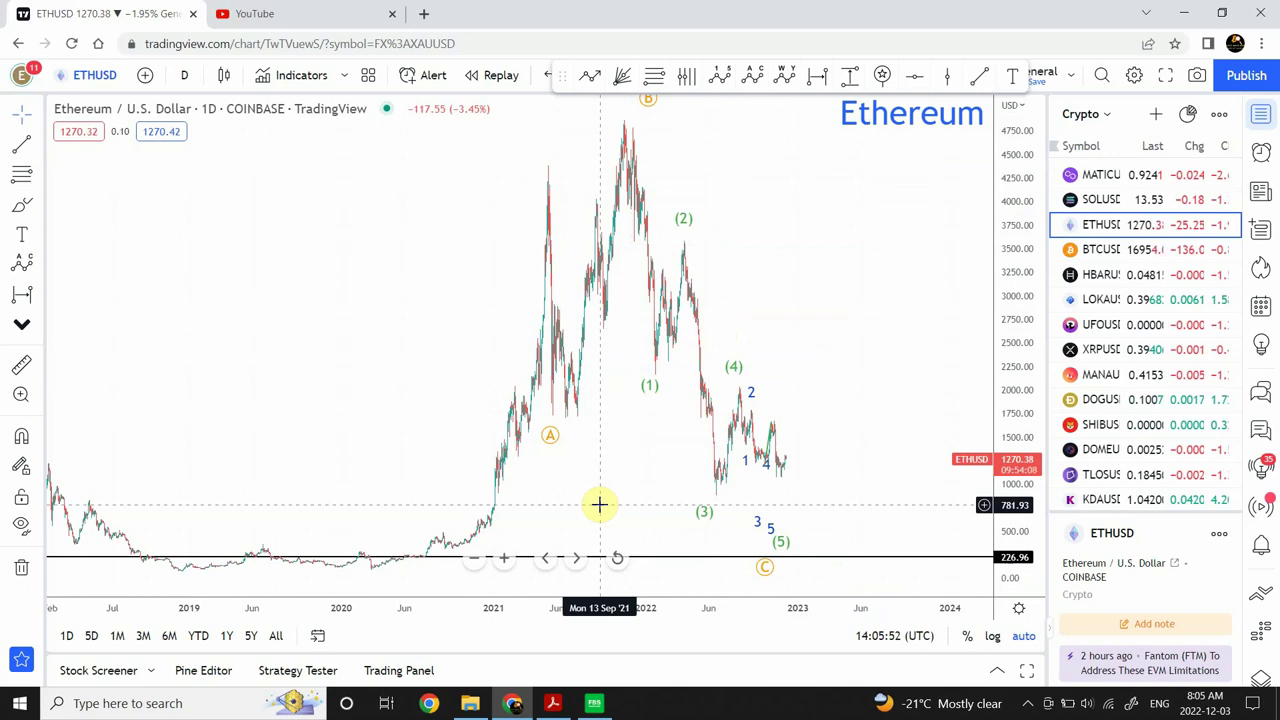
Examine the ETHUSD decline from the wave B high, comparing the recent swings after wave (4) with the full wave count.
click(504, 559)
click(505, 560)
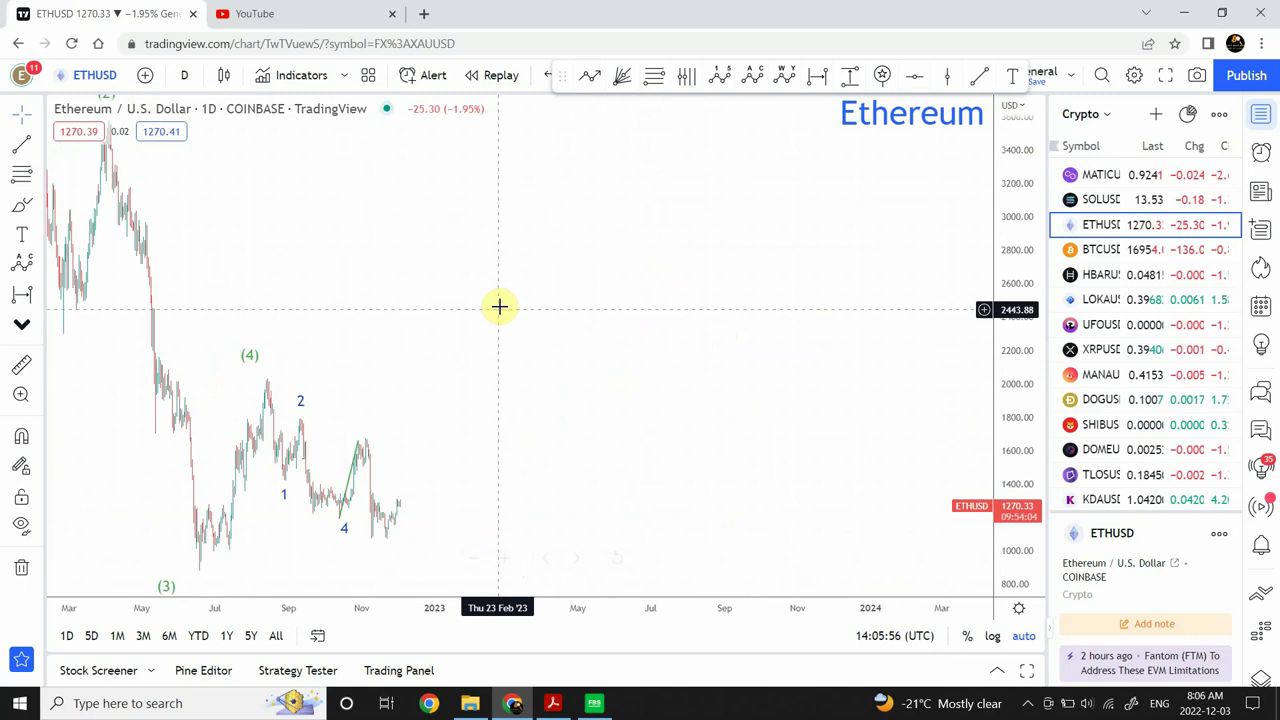
drag(571, 267, 762, 211)
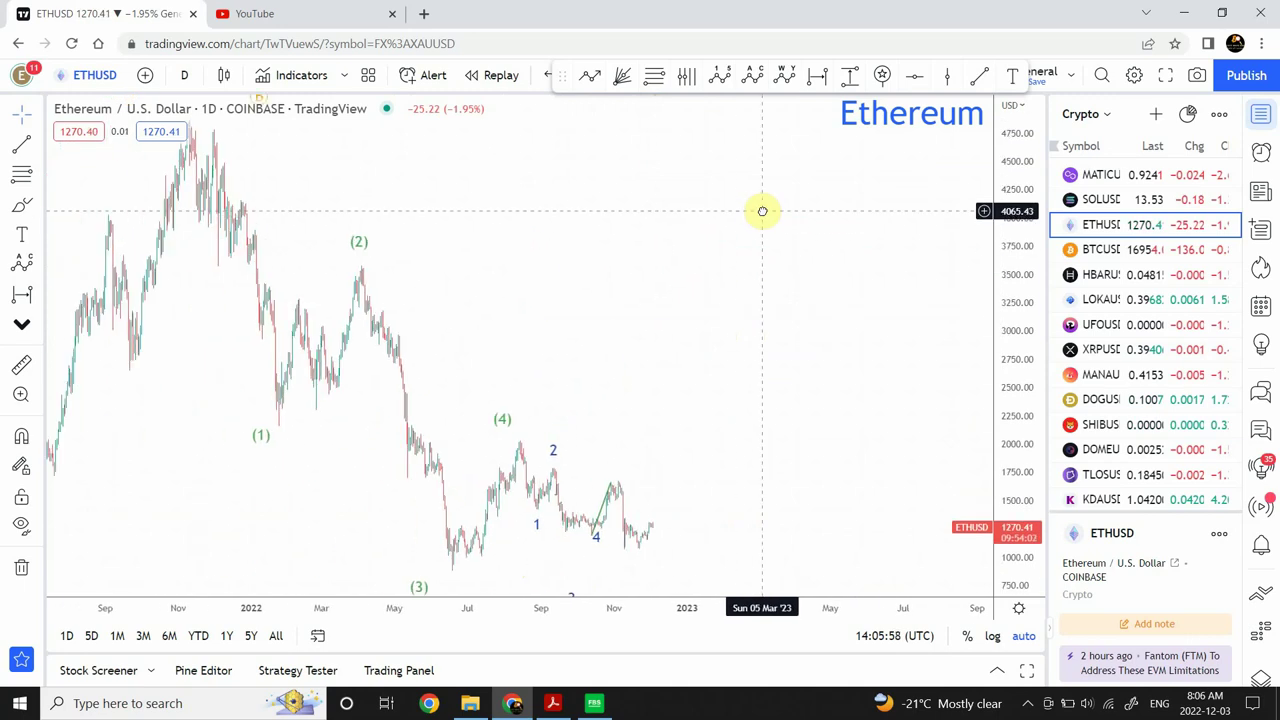
mouse_move(437, 537)
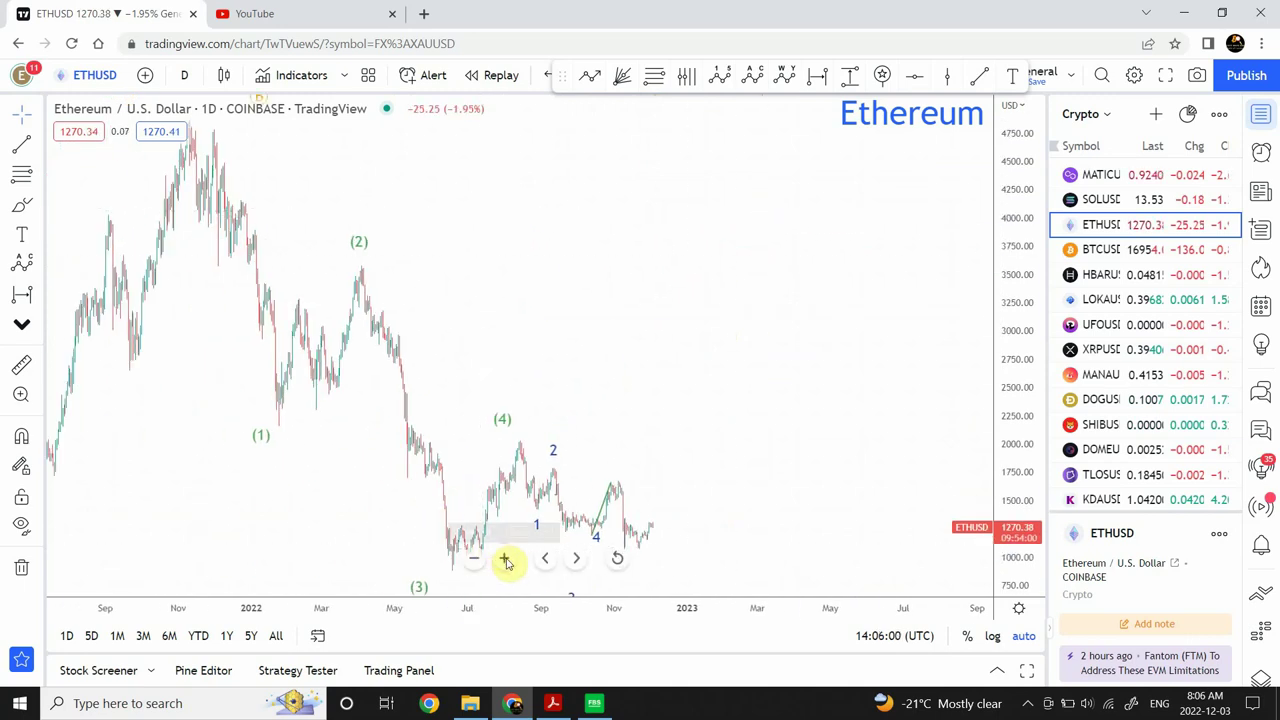
click(505, 560)
click(505, 560)
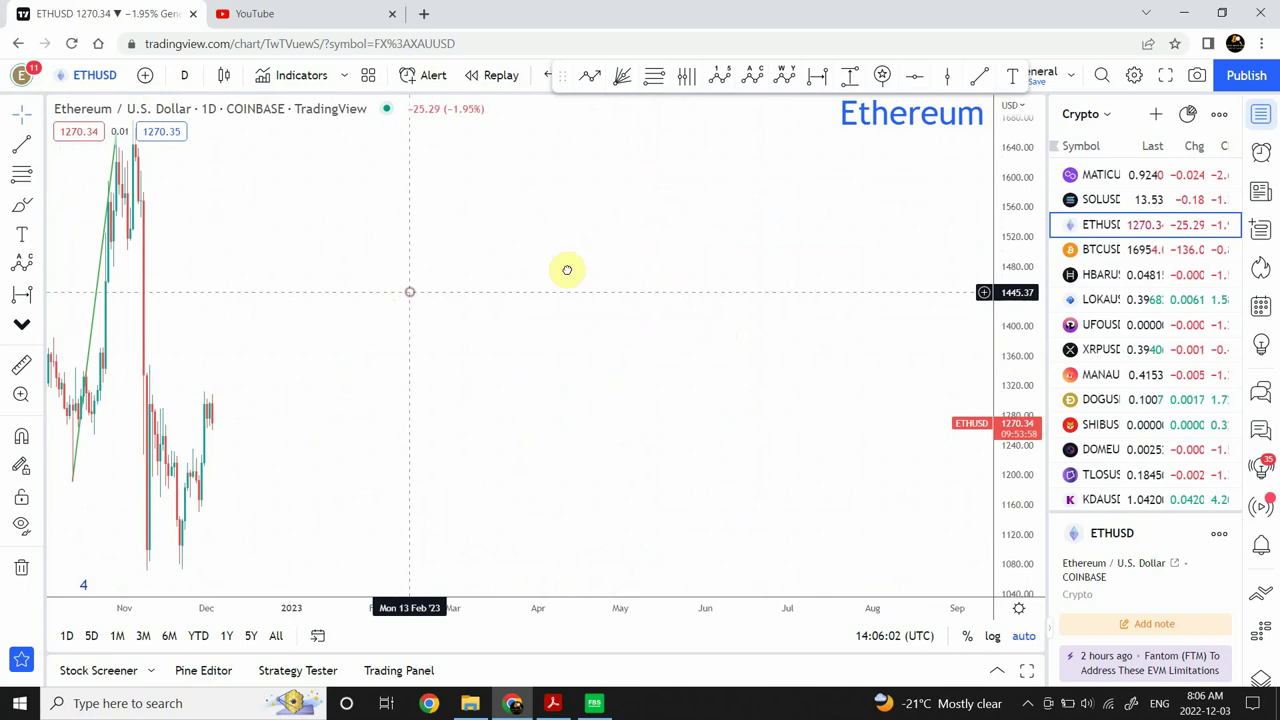
drag(566, 270, 843, 251)
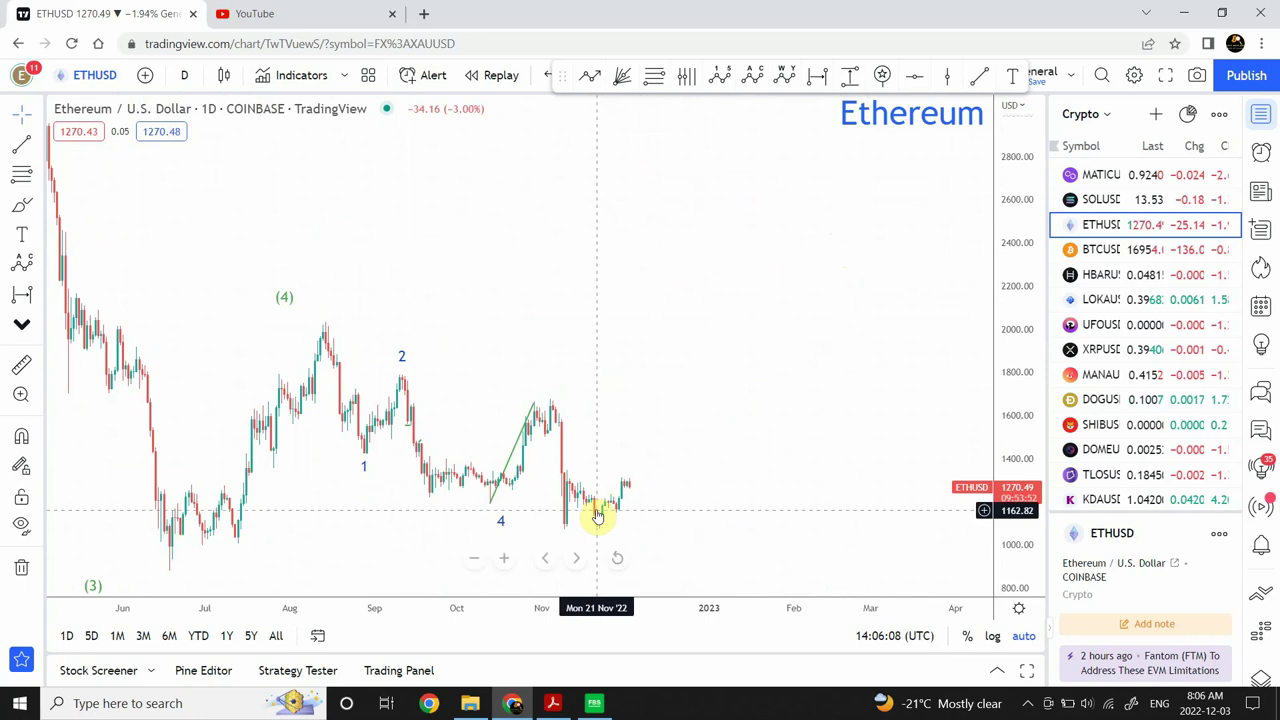
click(475, 560)
click(475, 560)
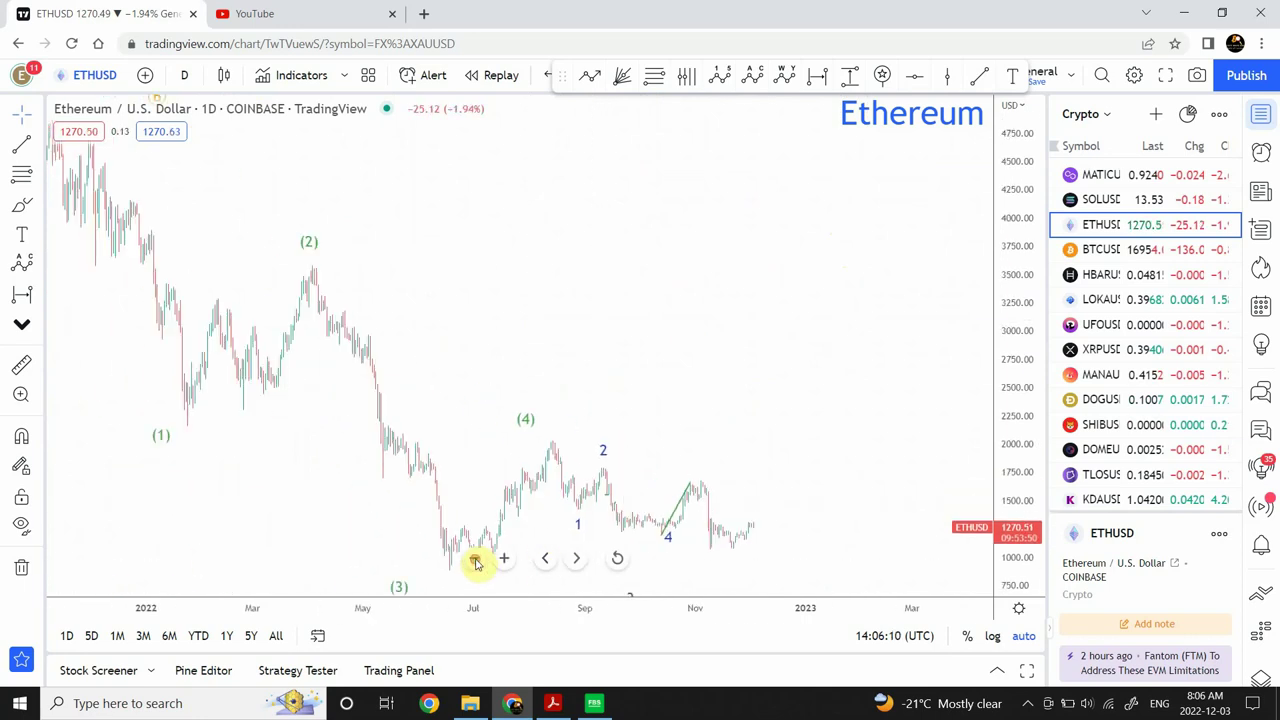
click(475, 560)
click(475, 560)
click(475, 560)
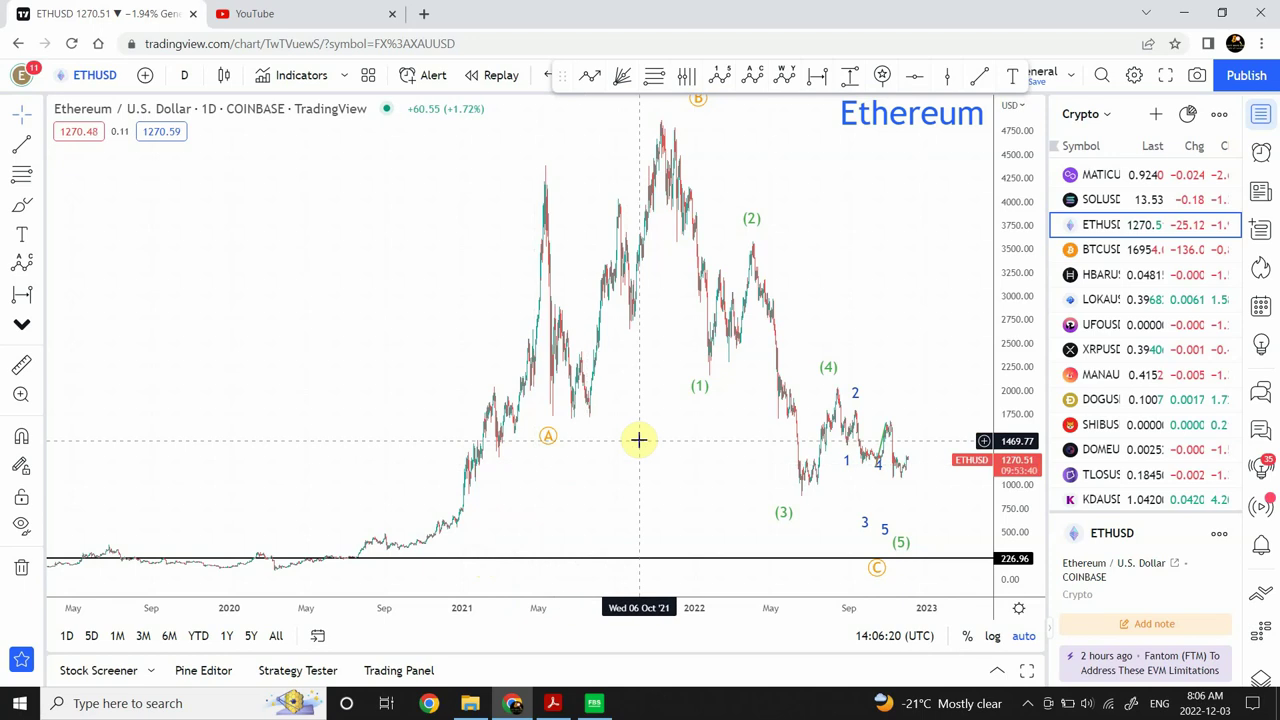
drag(631, 443, 589, 444)
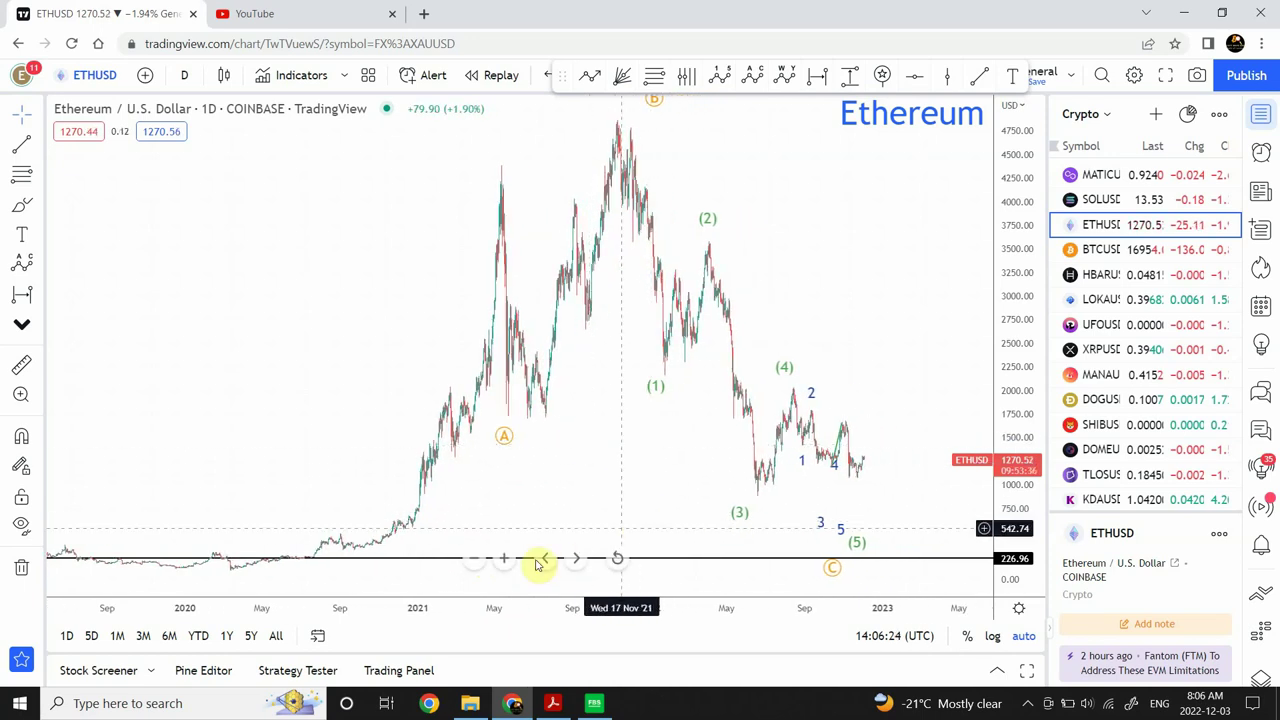
Draw a trend line from the wave (4) high at about 2014 across the early-November peak to about 1240 on 22 Feb 2023.
click(505, 559)
click(505, 559)
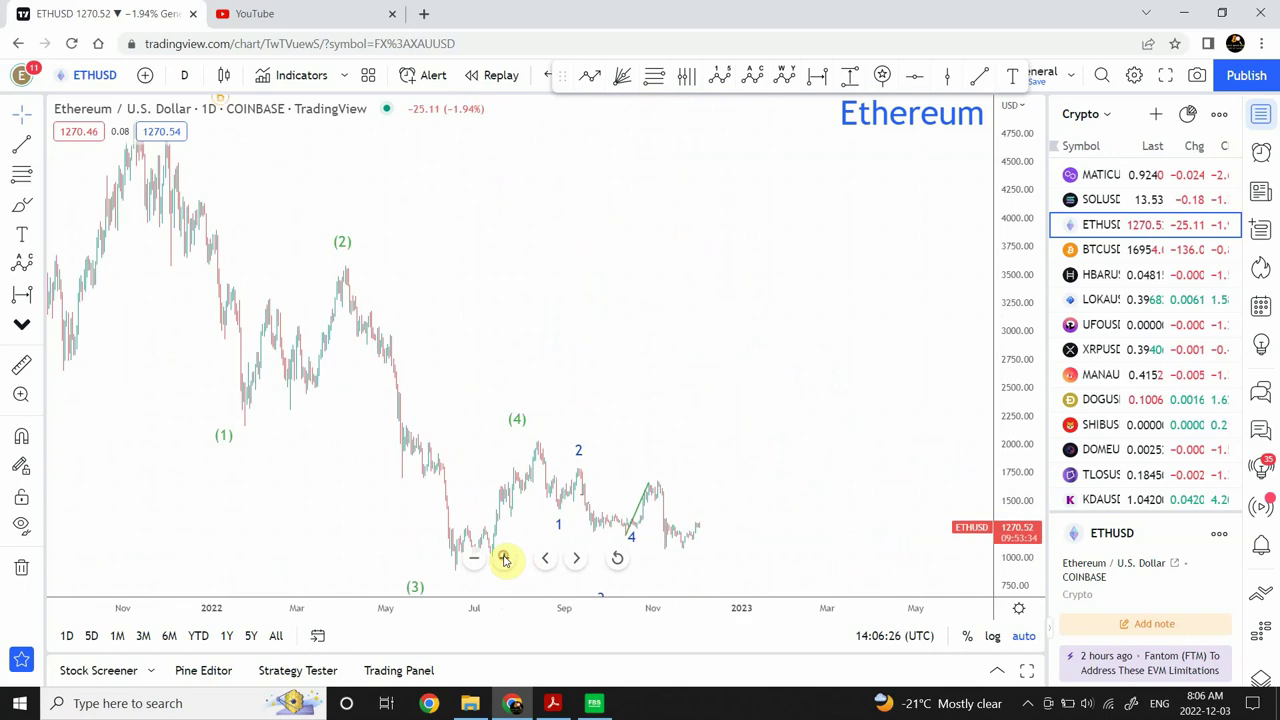
click(505, 559)
click(505, 559)
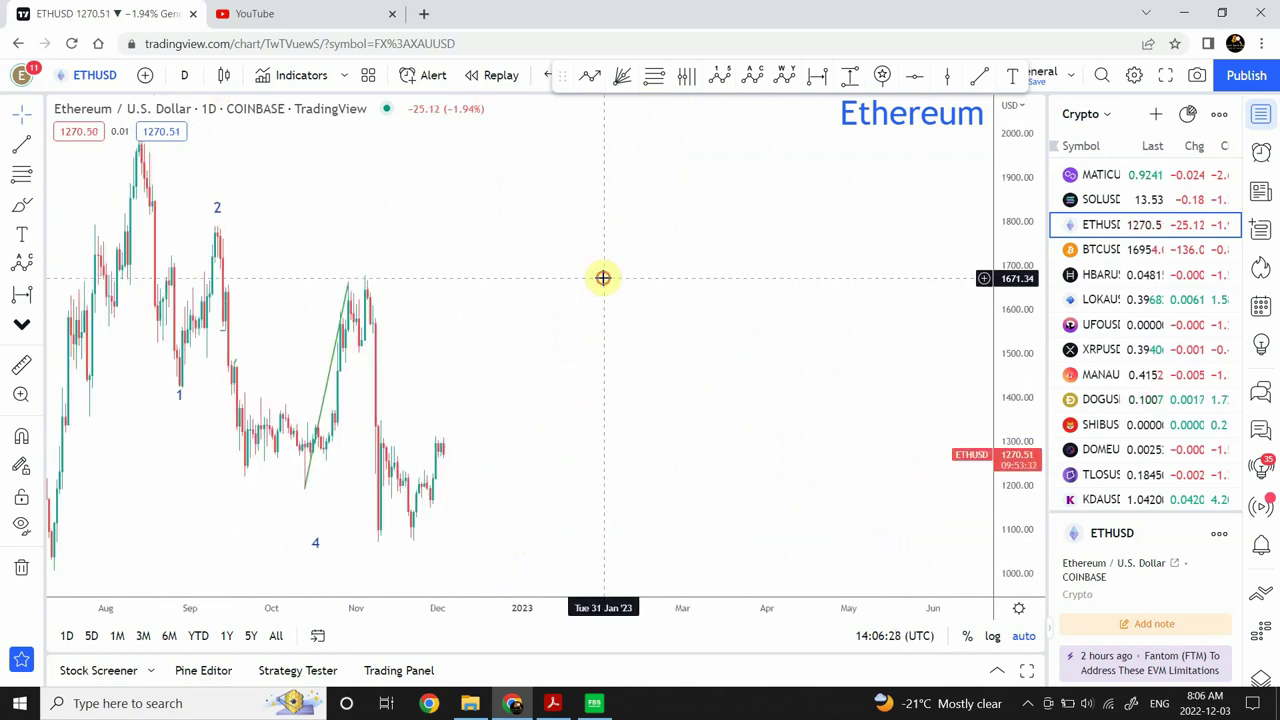
drag(603, 277, 896, 284)
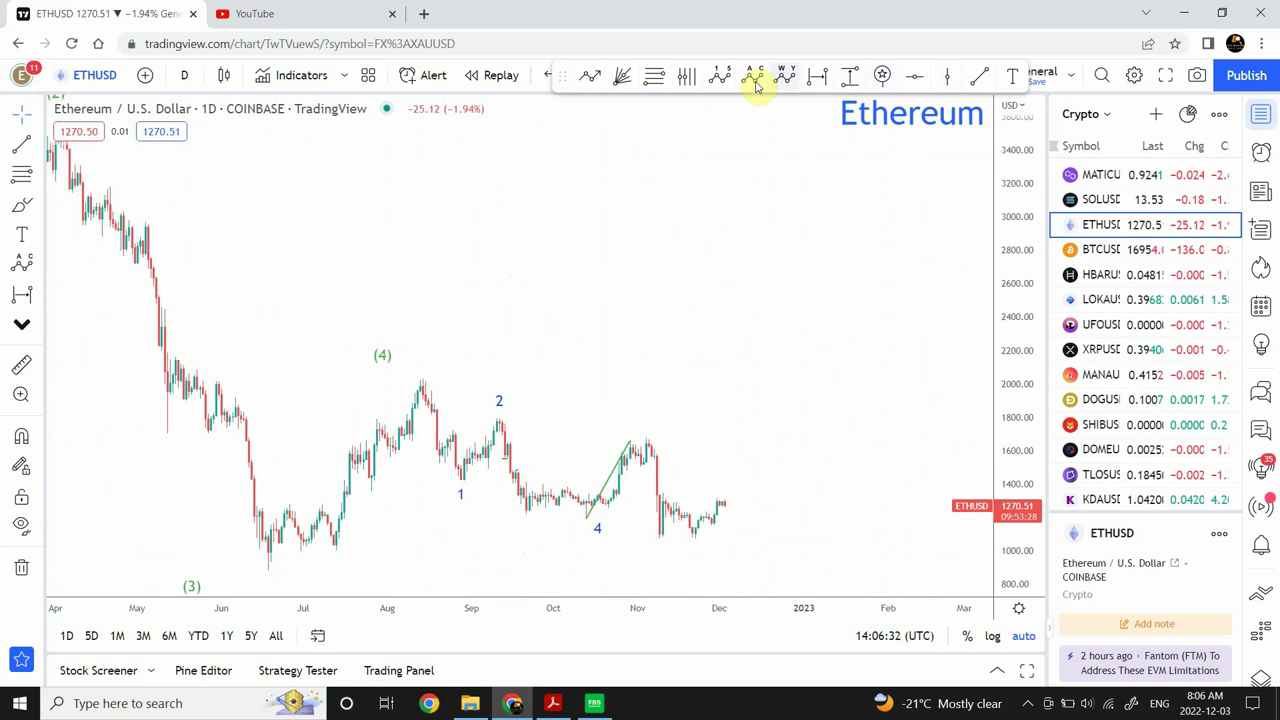
click(977, 80)
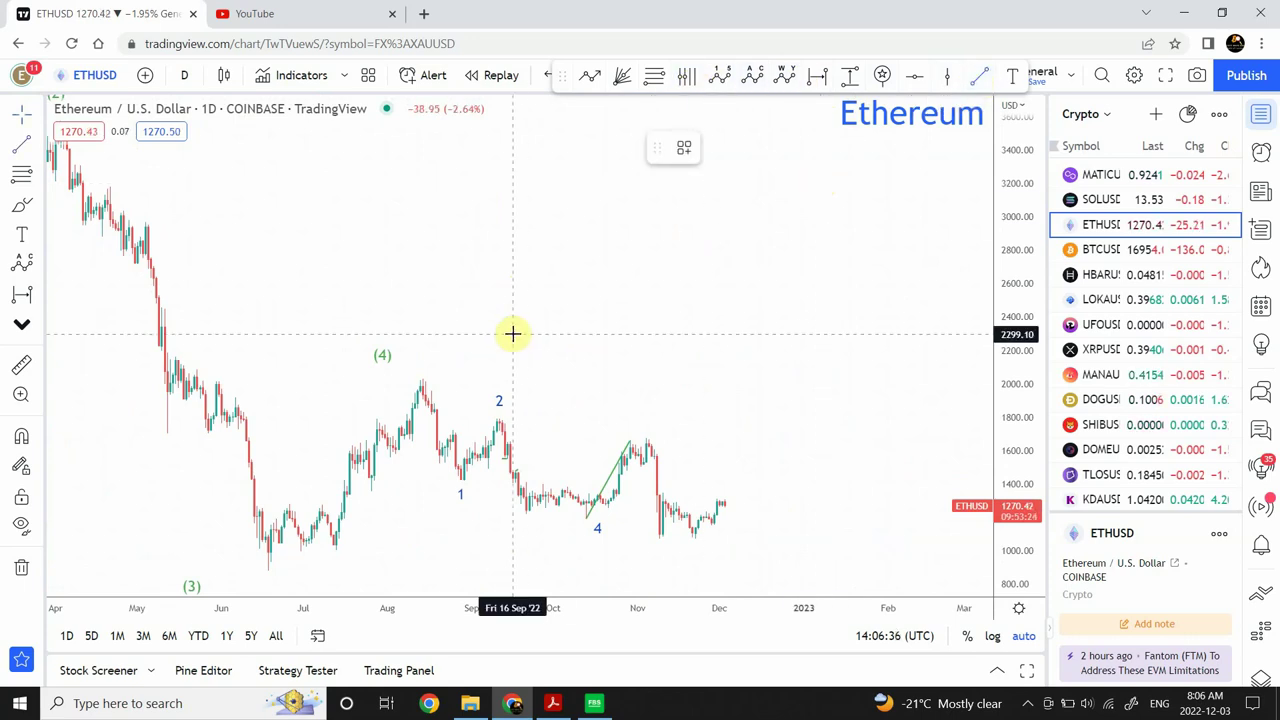
click(423, 382)
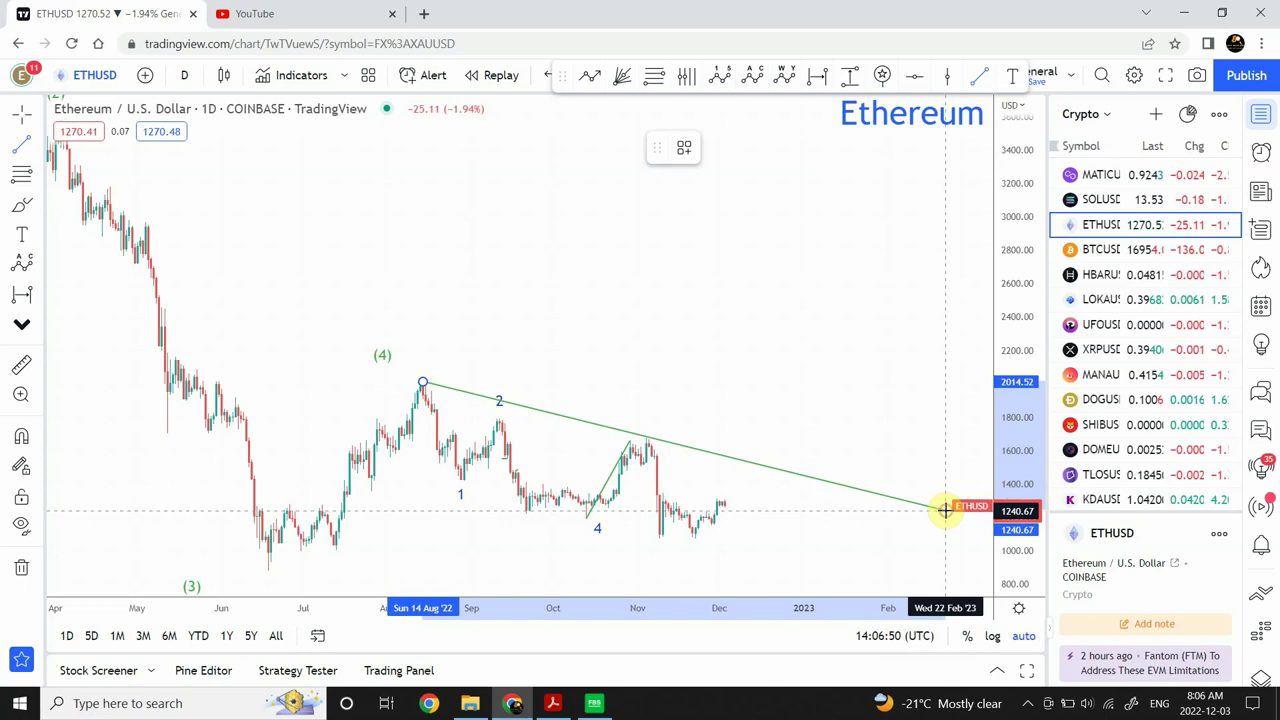
click(945, 511)
click(831, 352)
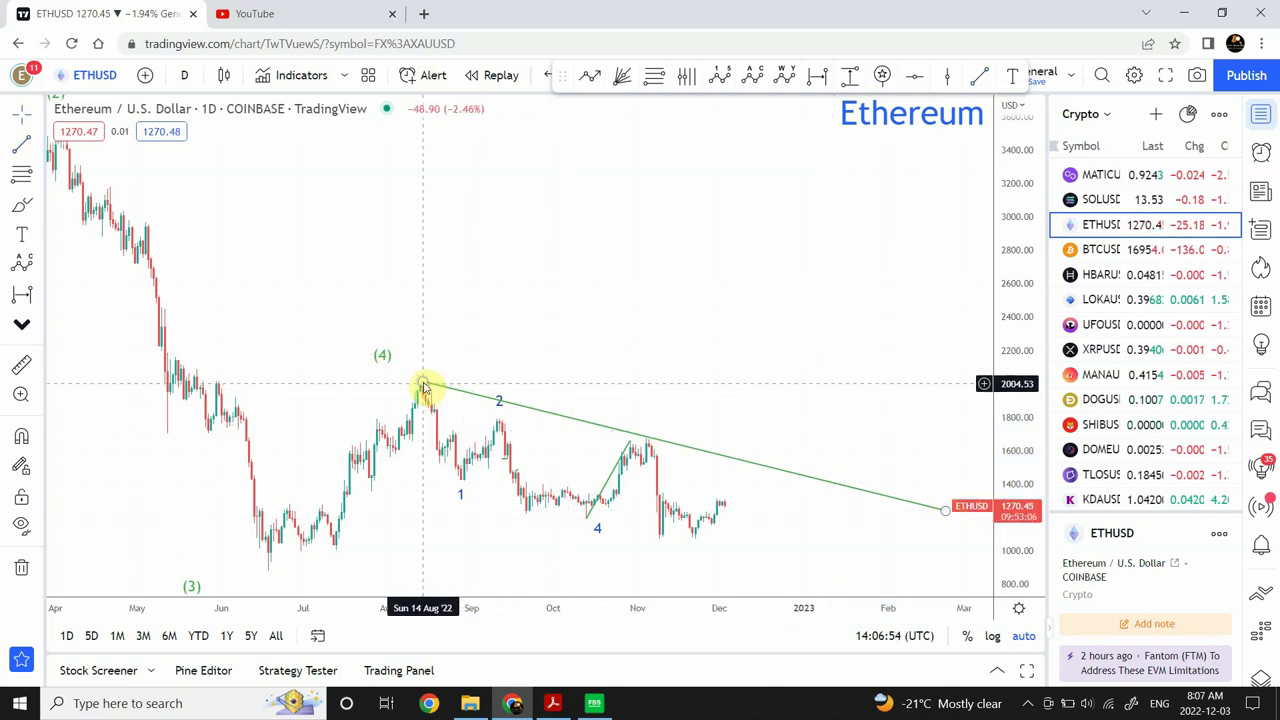
Draw a lower trend line from about 1410 beneath wave 1 on 25 Aug 2022 down to about 821 on 16 Nov 2022.
click(979, 77)
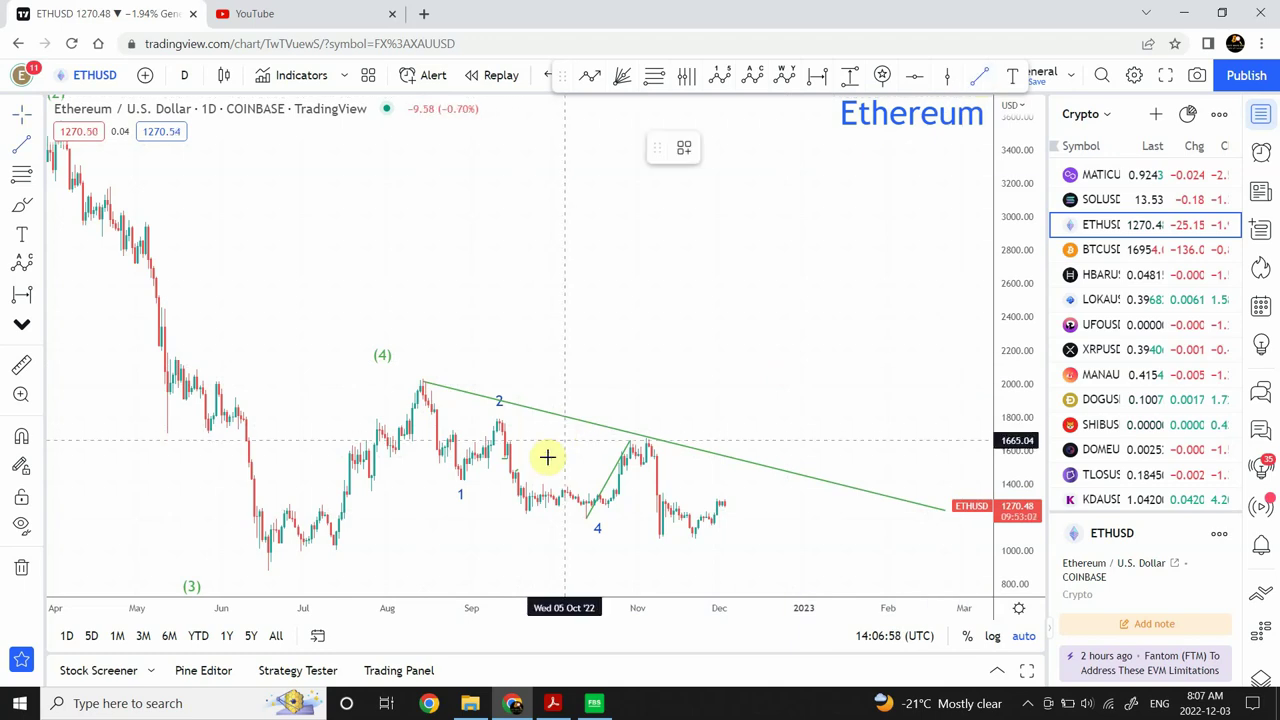
click(453, 482)
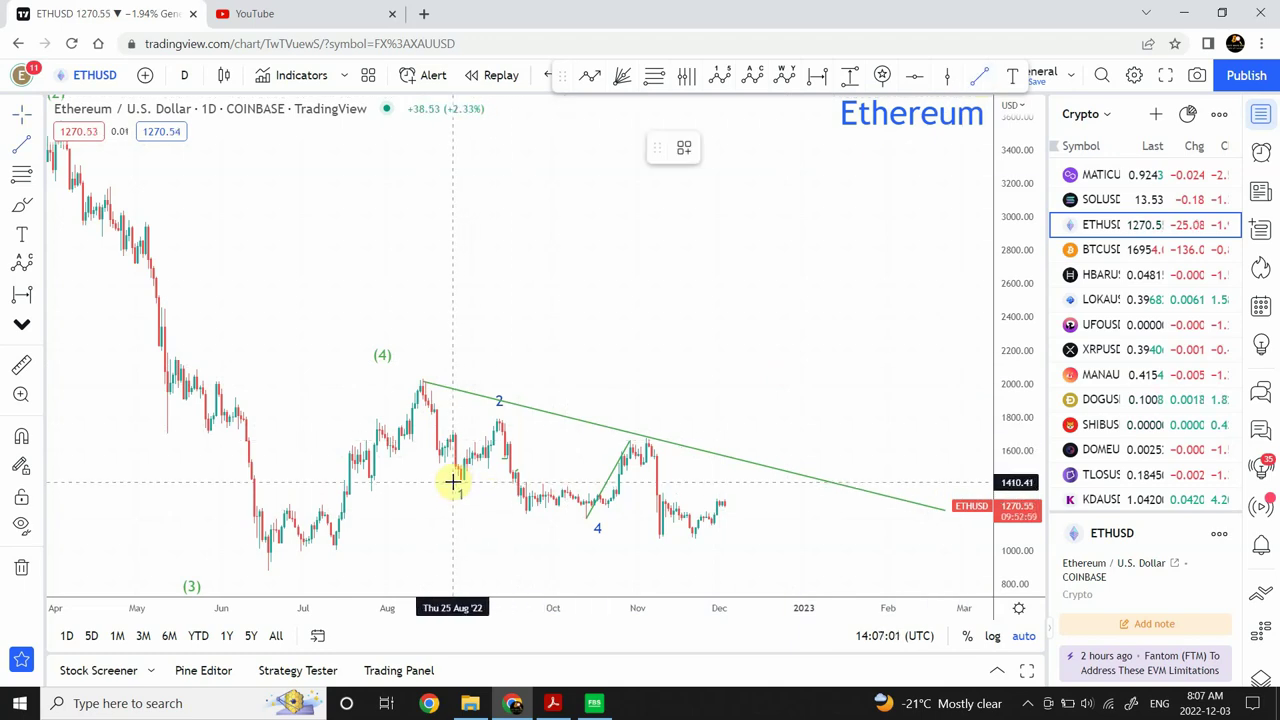
click(679, 583)
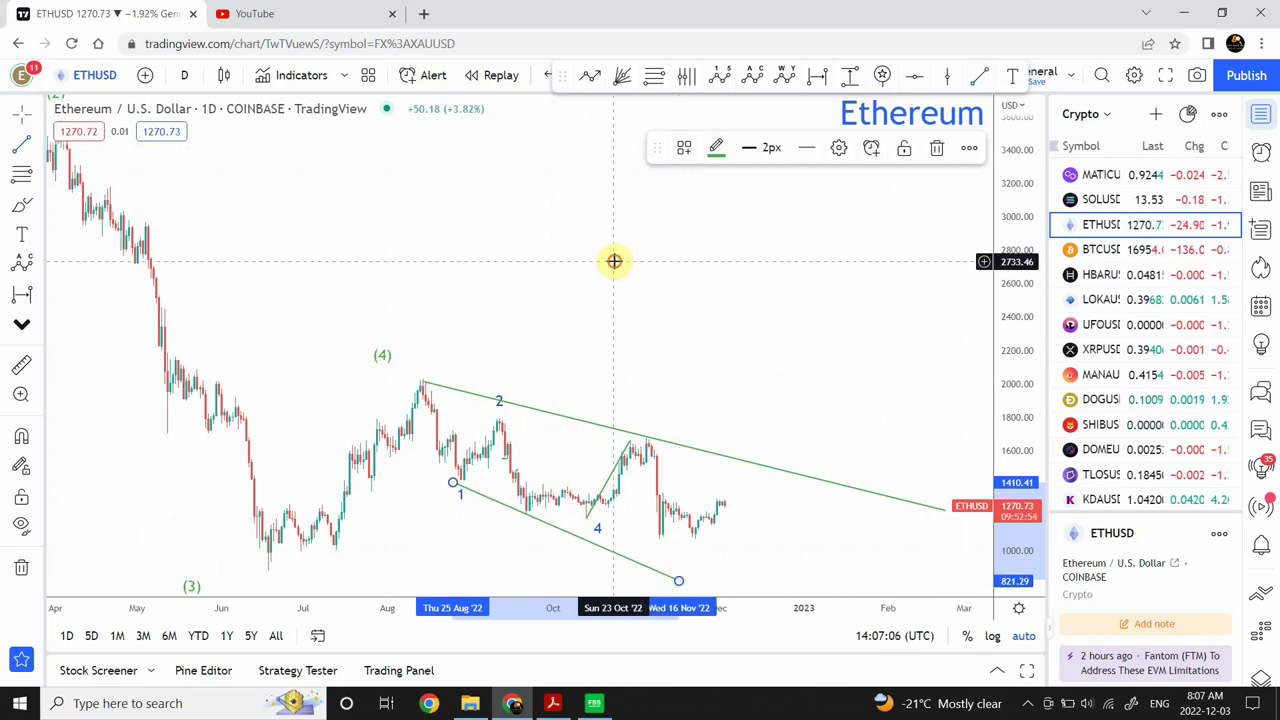
click(470, 242)
Extend the lower trend line so it runs from about 1501 on 14 Aug 2022 to about 396 on 23 Jan 2023.
scroll(463, 240, up, 5)
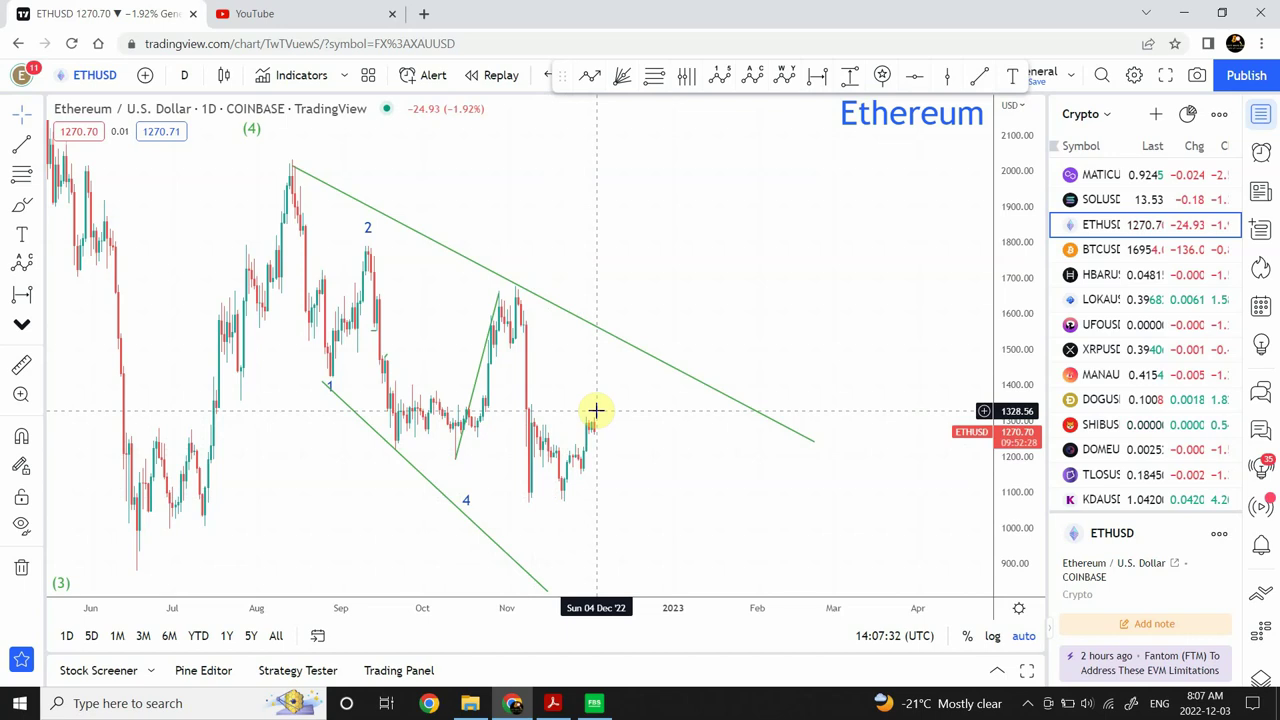
drag(1027, 268, 1010, 396)
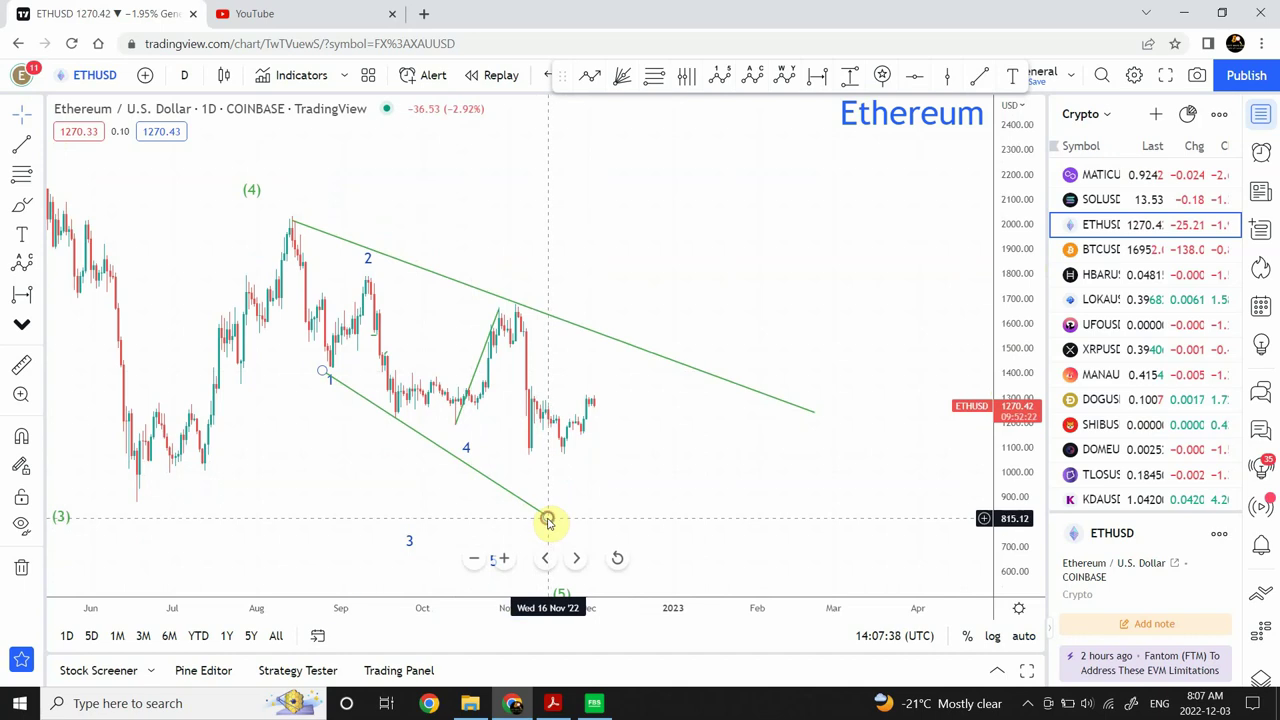
drag(548, 521, 659, 582)
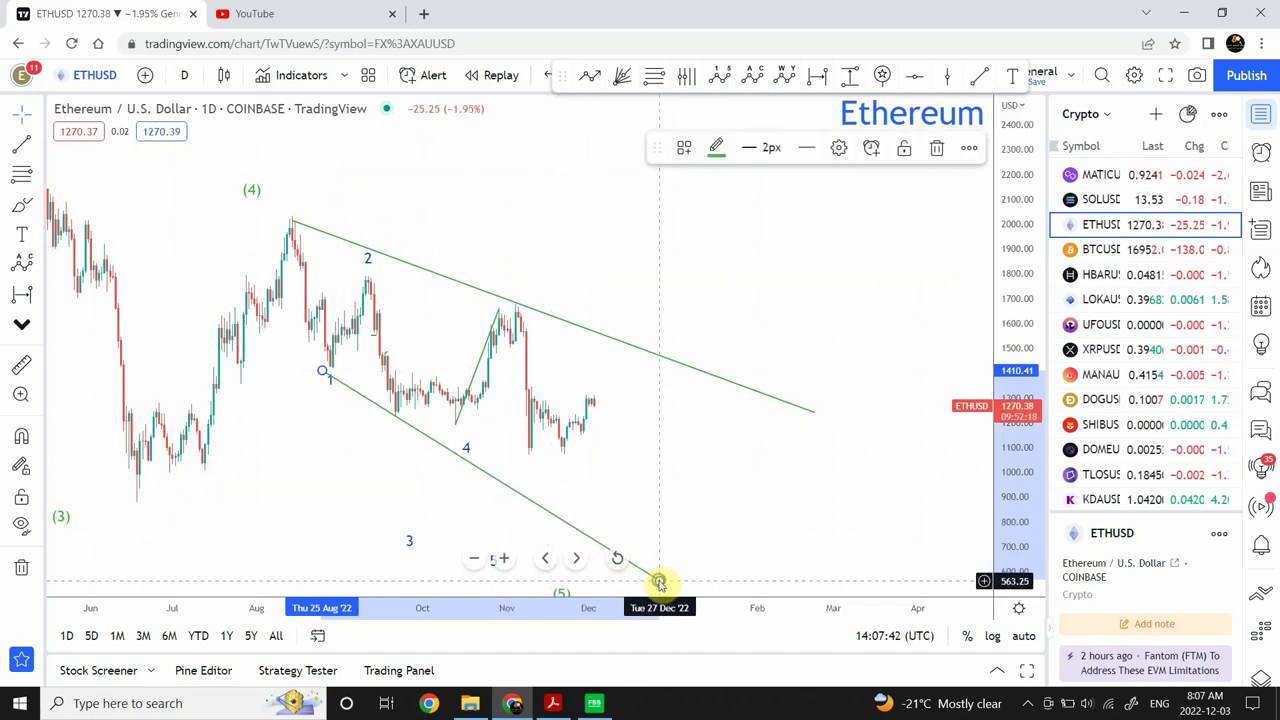
click(766, 580)
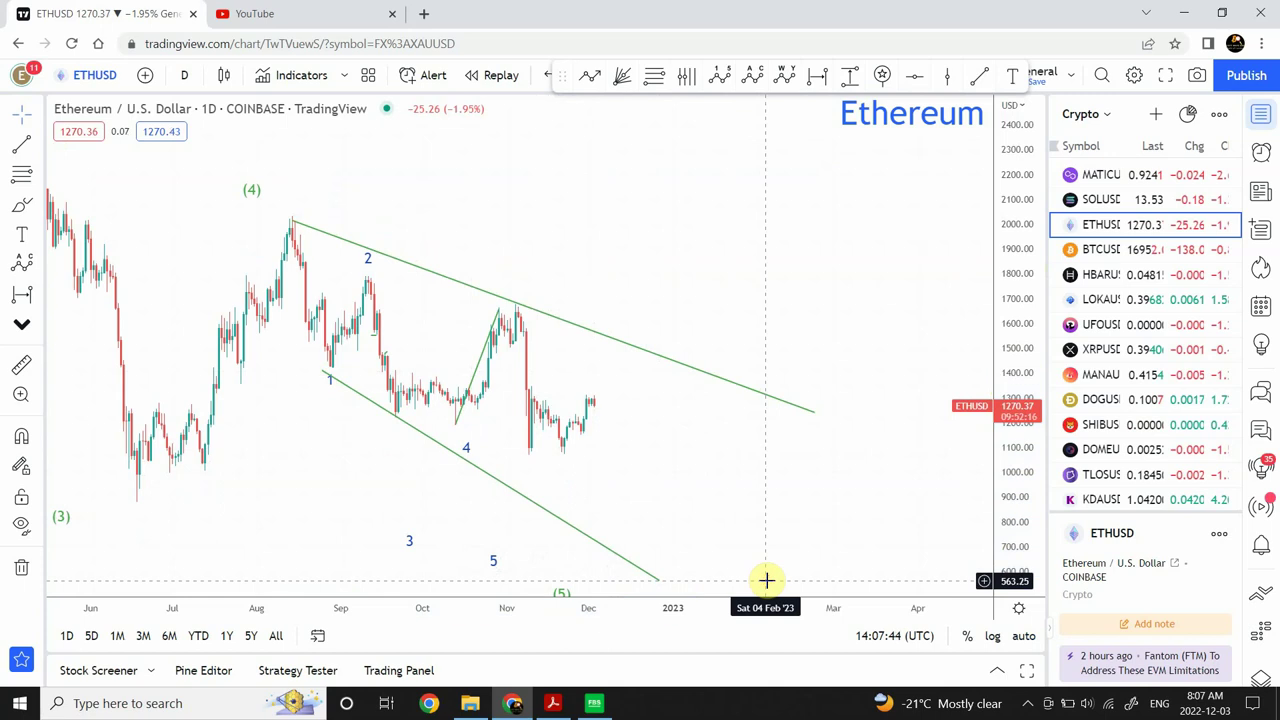
drag(1017, 290, 1018, 390)
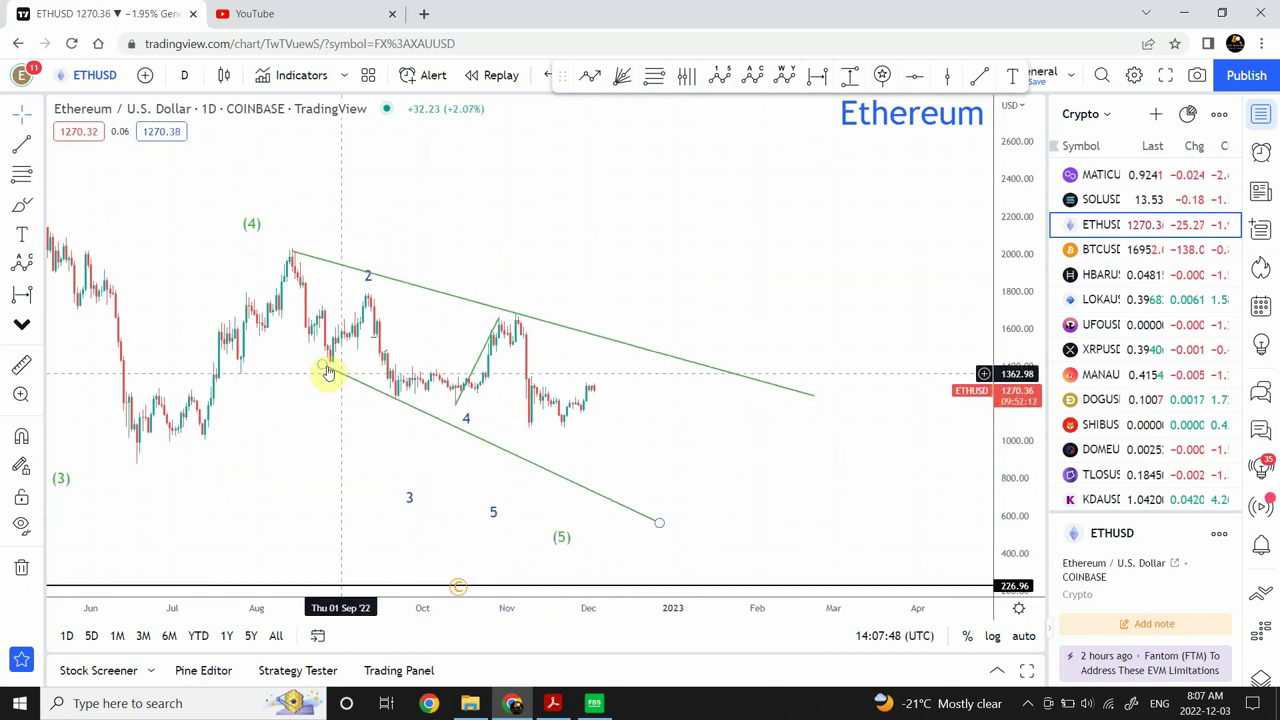
drag(323, 368, 295, 352)
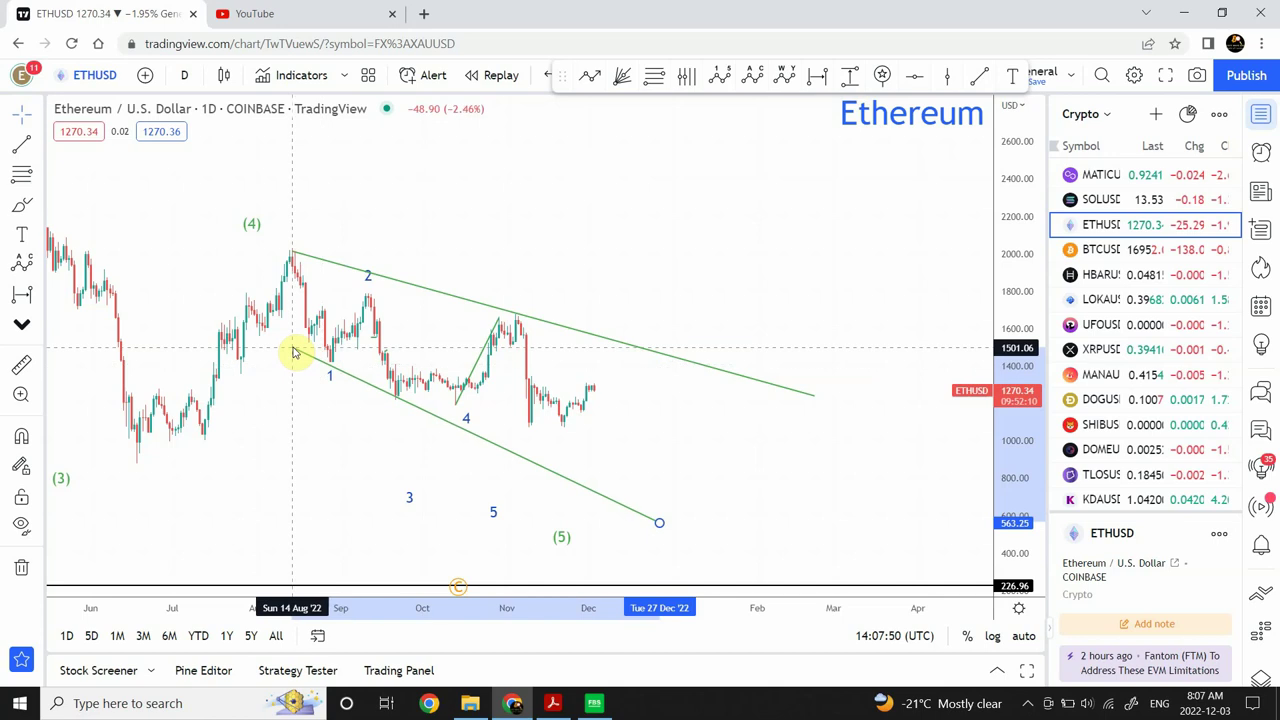
click(332, 446)
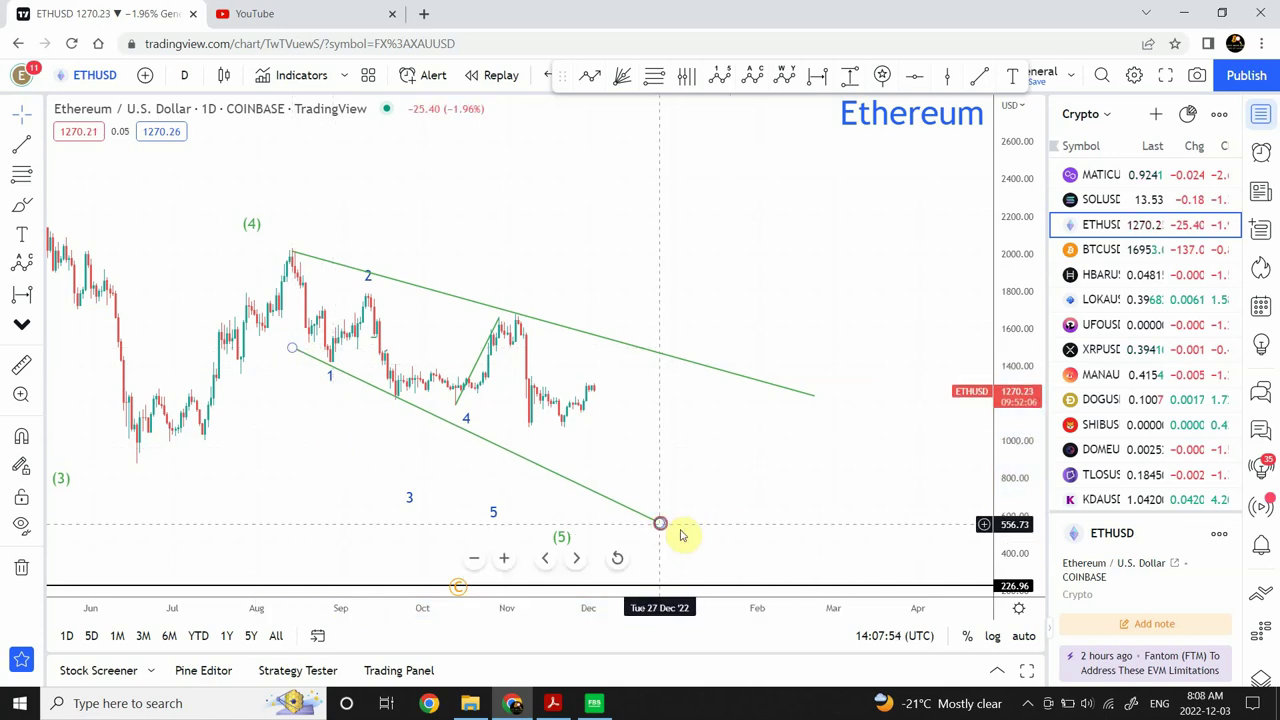
drag(660, 522, 734, 555)
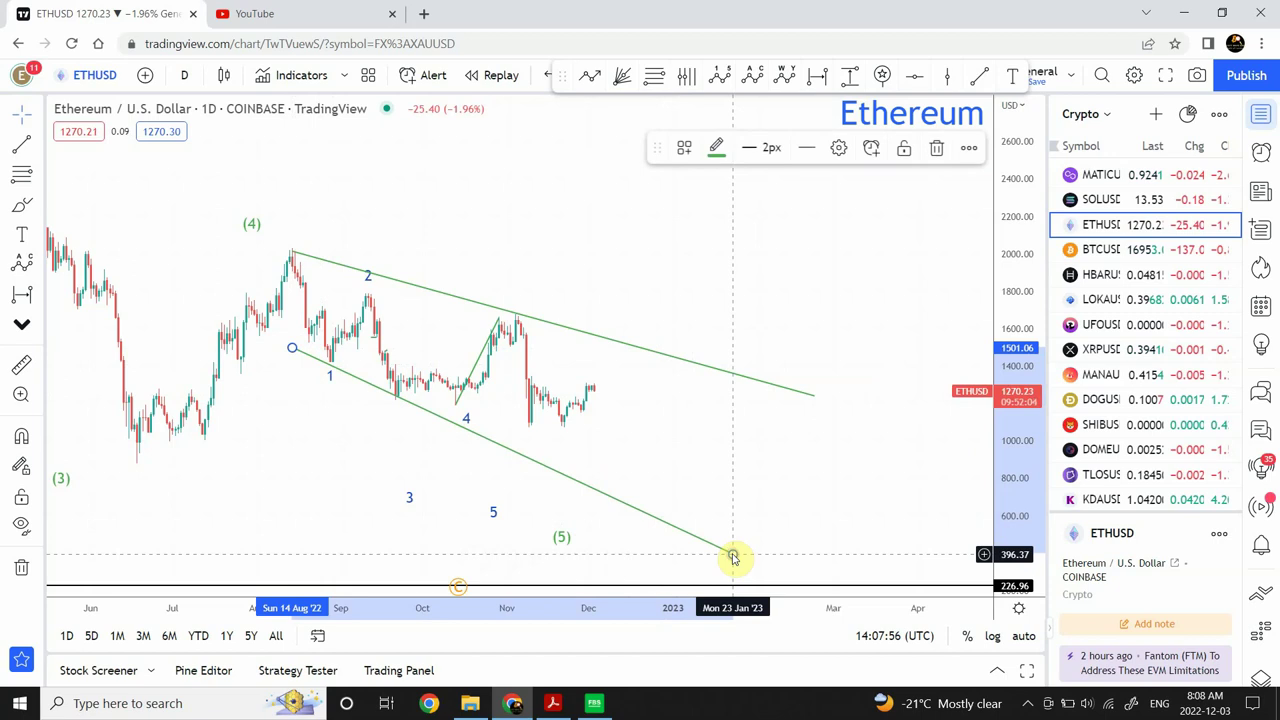
click(860, 518)
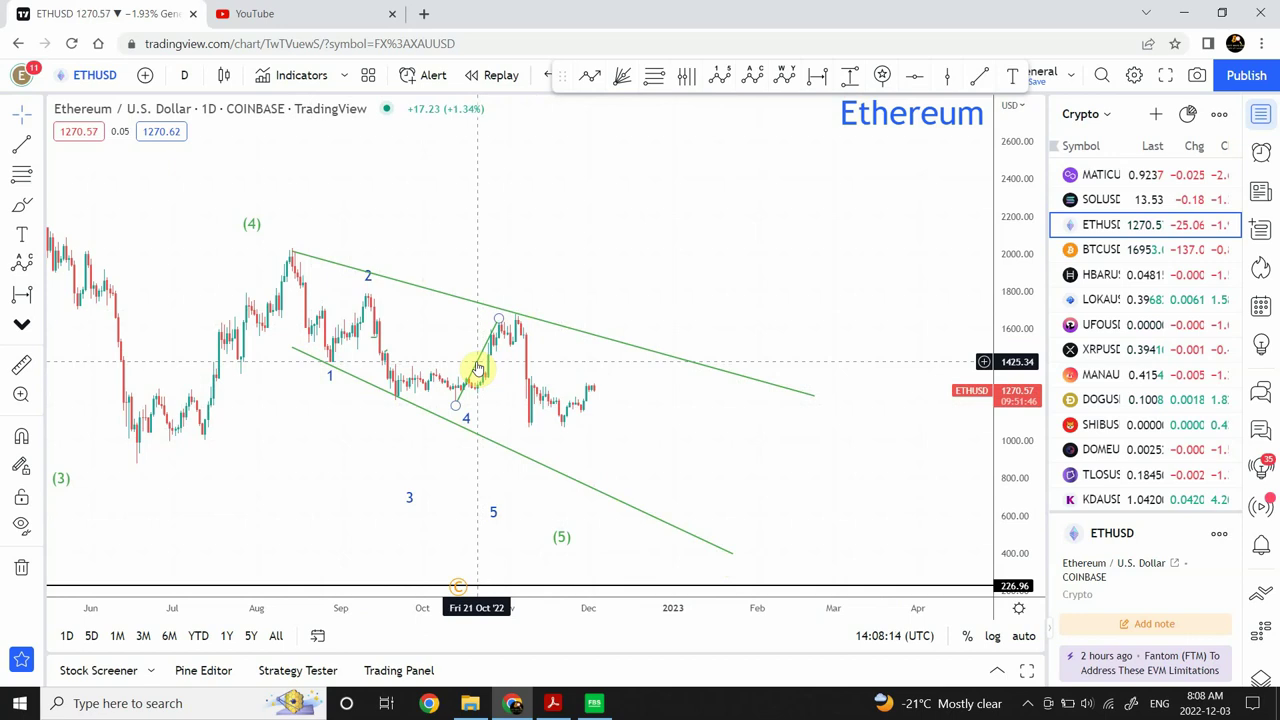
Reposition the short green line near wave 4 to project a drop from about 1345 after the latest candle to about 681 on the lower trend line.
drag(500, 320, 624, 459)
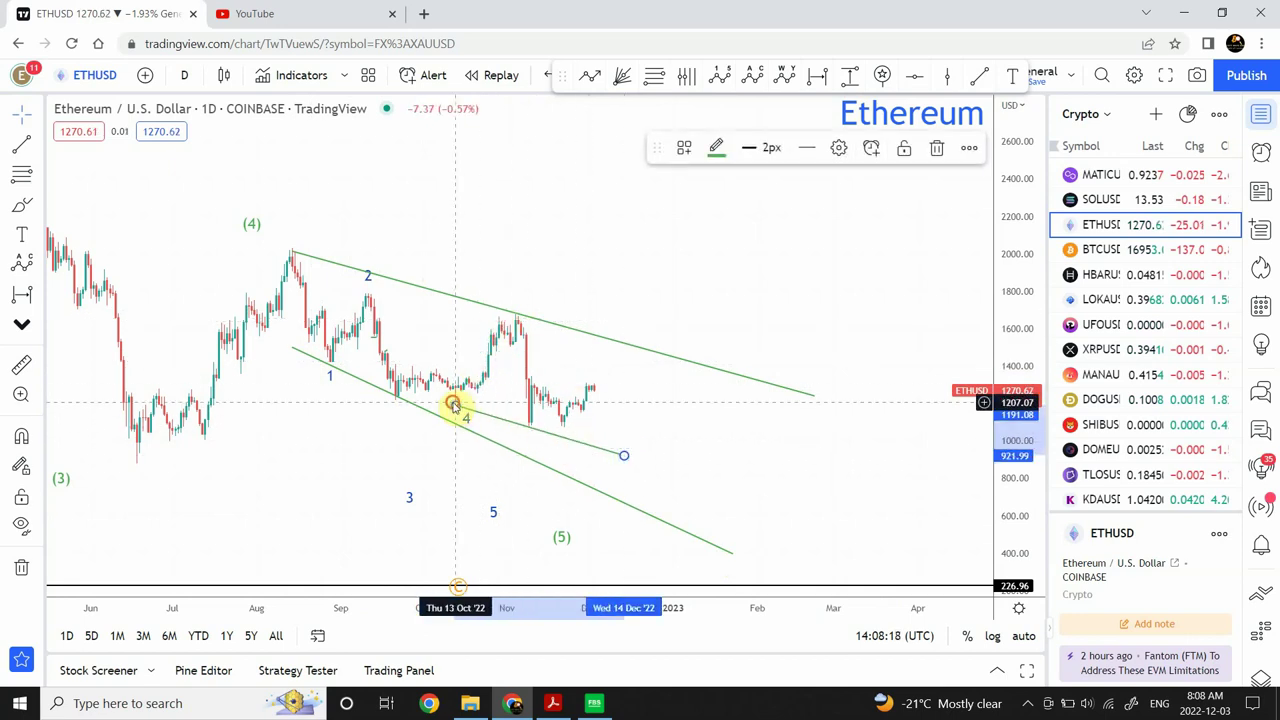
drag(455, 405, 598, 378)
drag(623, 457, 625, 505)
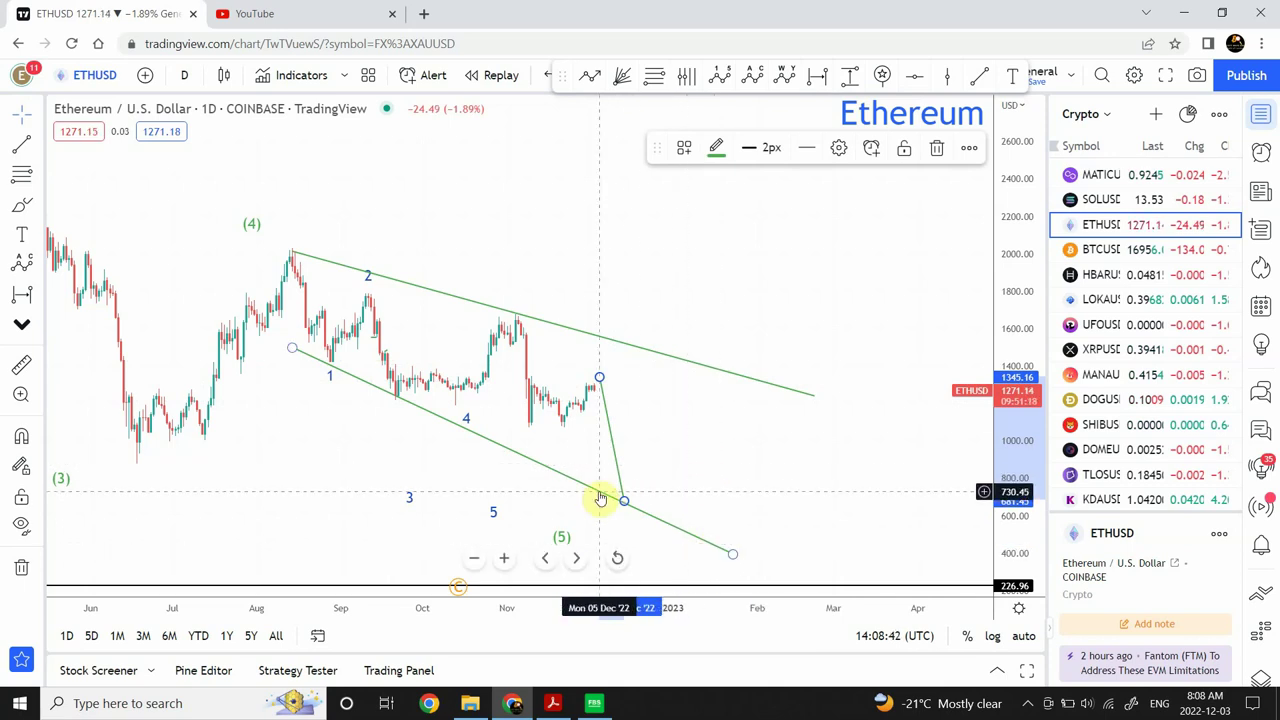
click(744, 484)
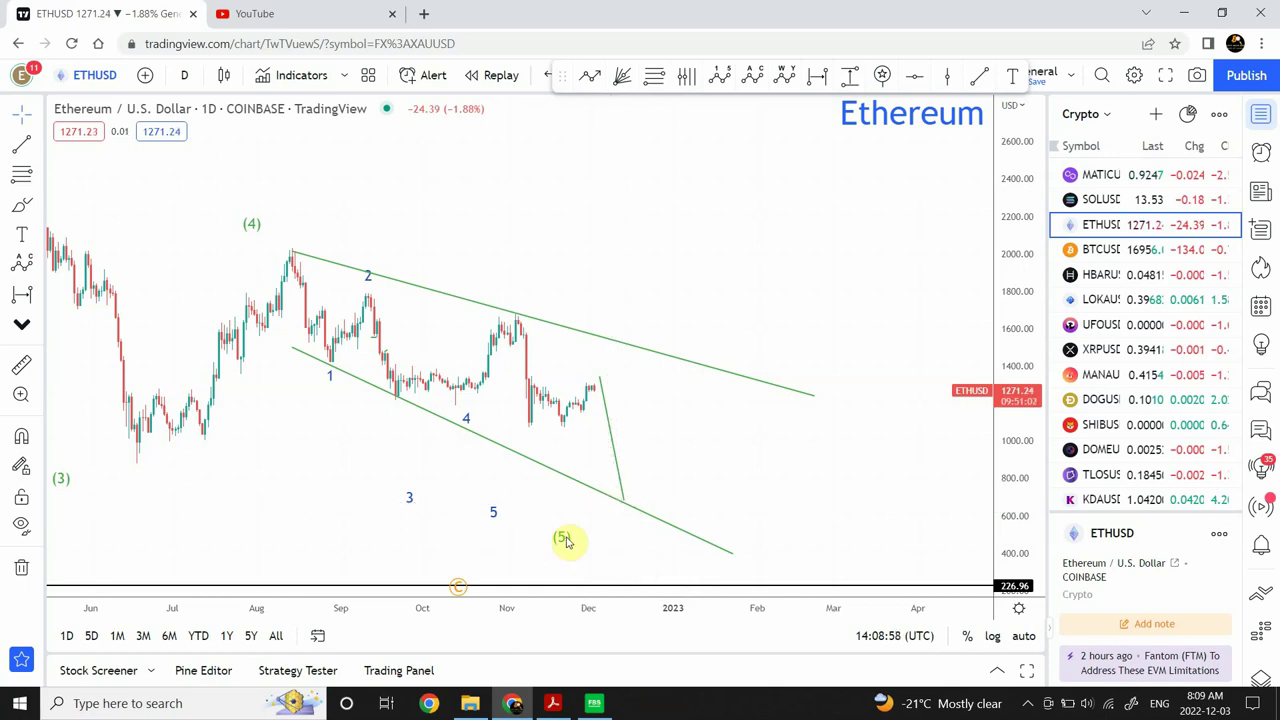
Restore automatic price scaling and examine the projected drop within the whole ETHUSD A-B-C wave count since 2018.
click(475, 561)
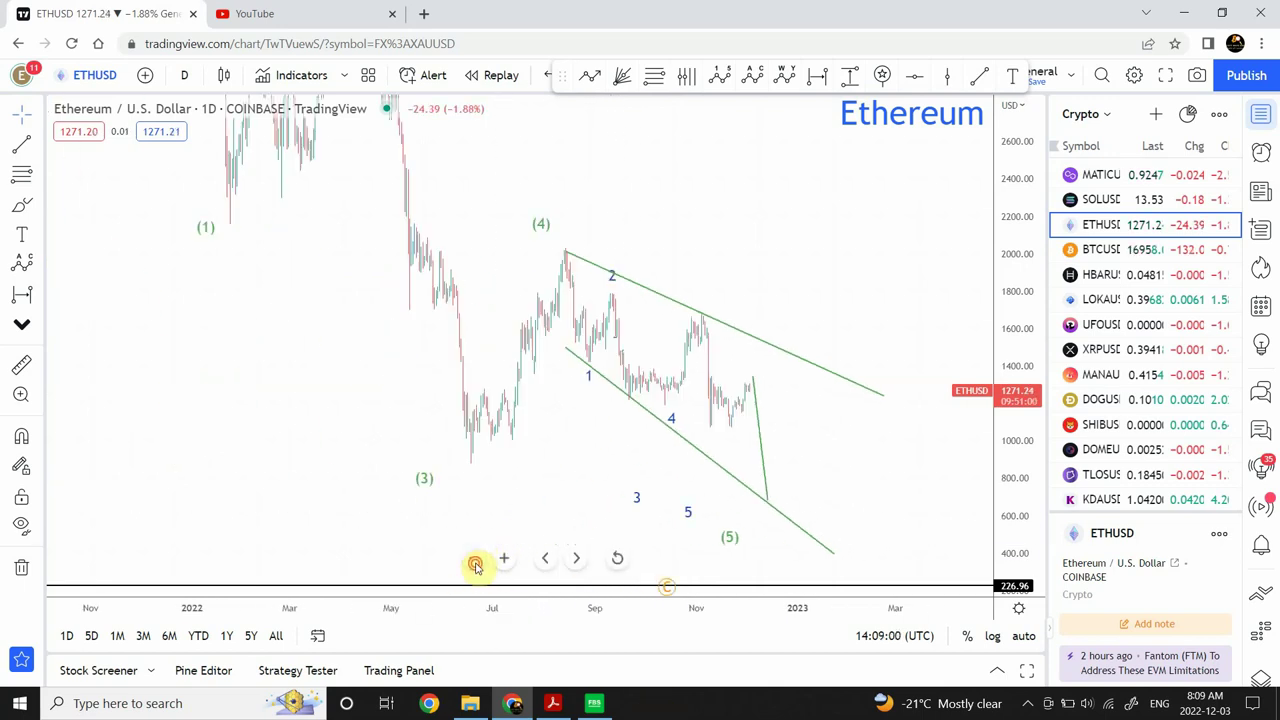
click(475, 561)
click(475, 561)
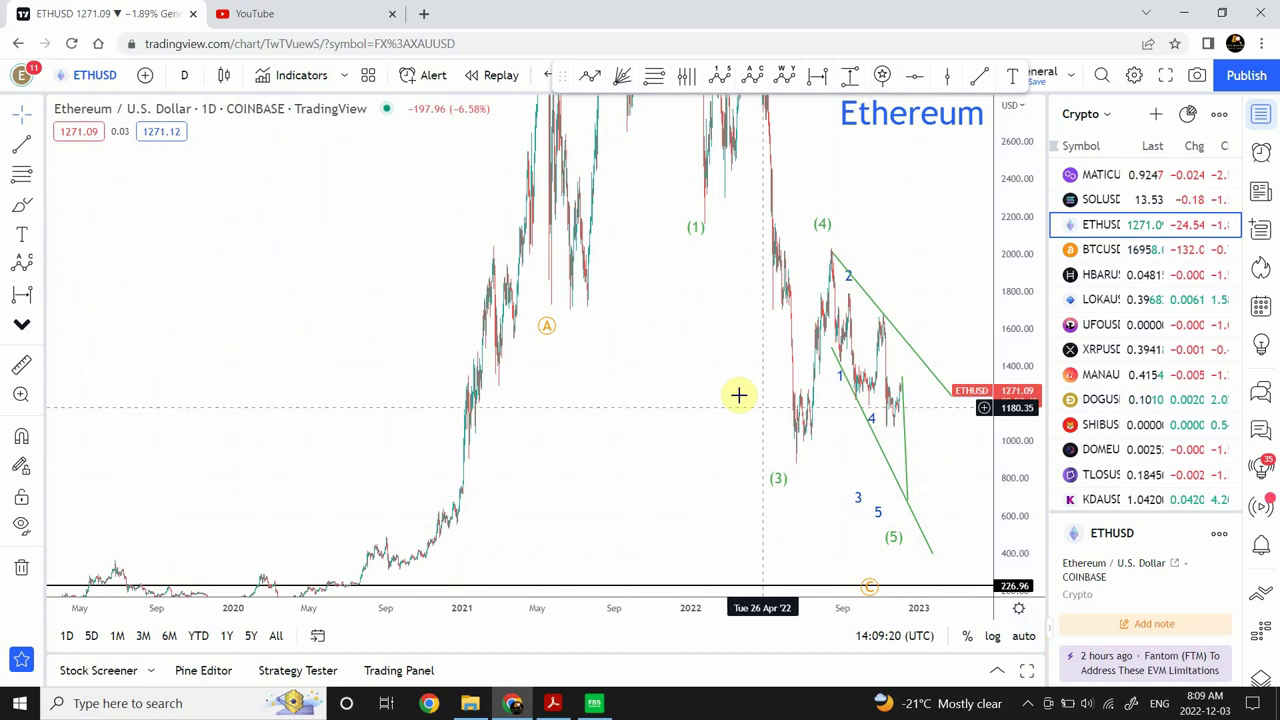
drag(720, 390, 606, 456)
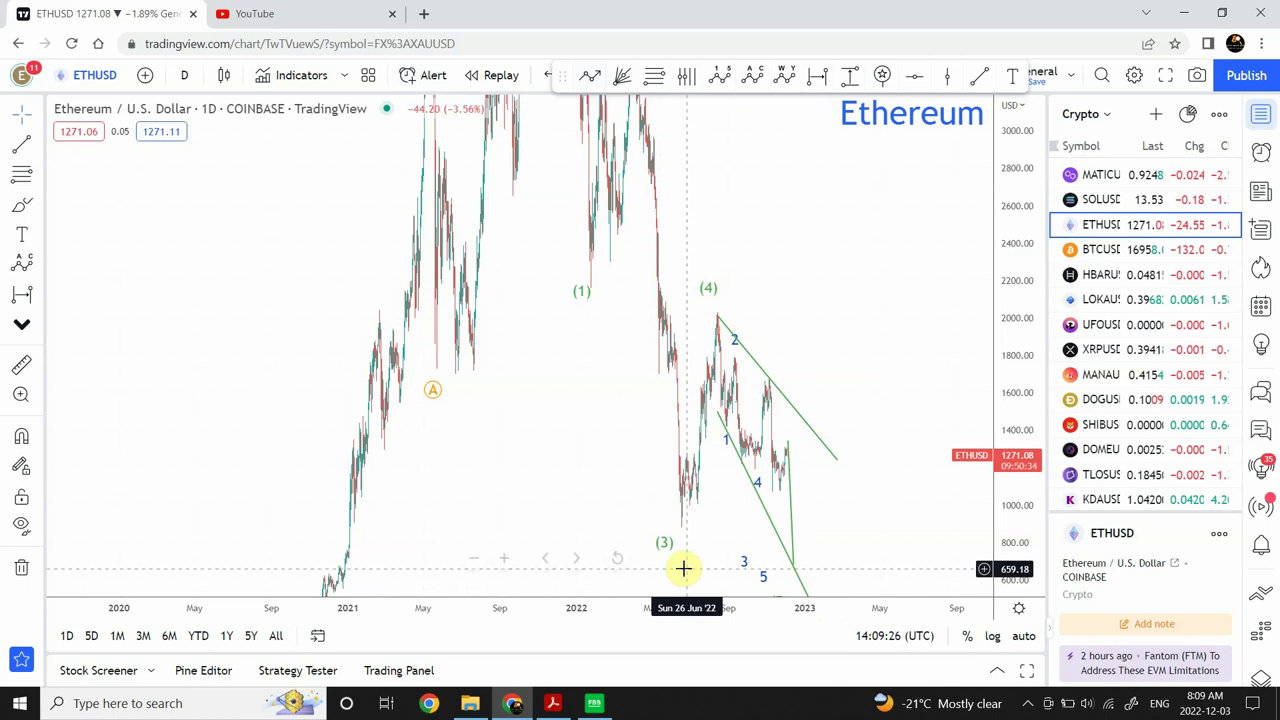
mouse_move(571, 568)
click(474, 558)
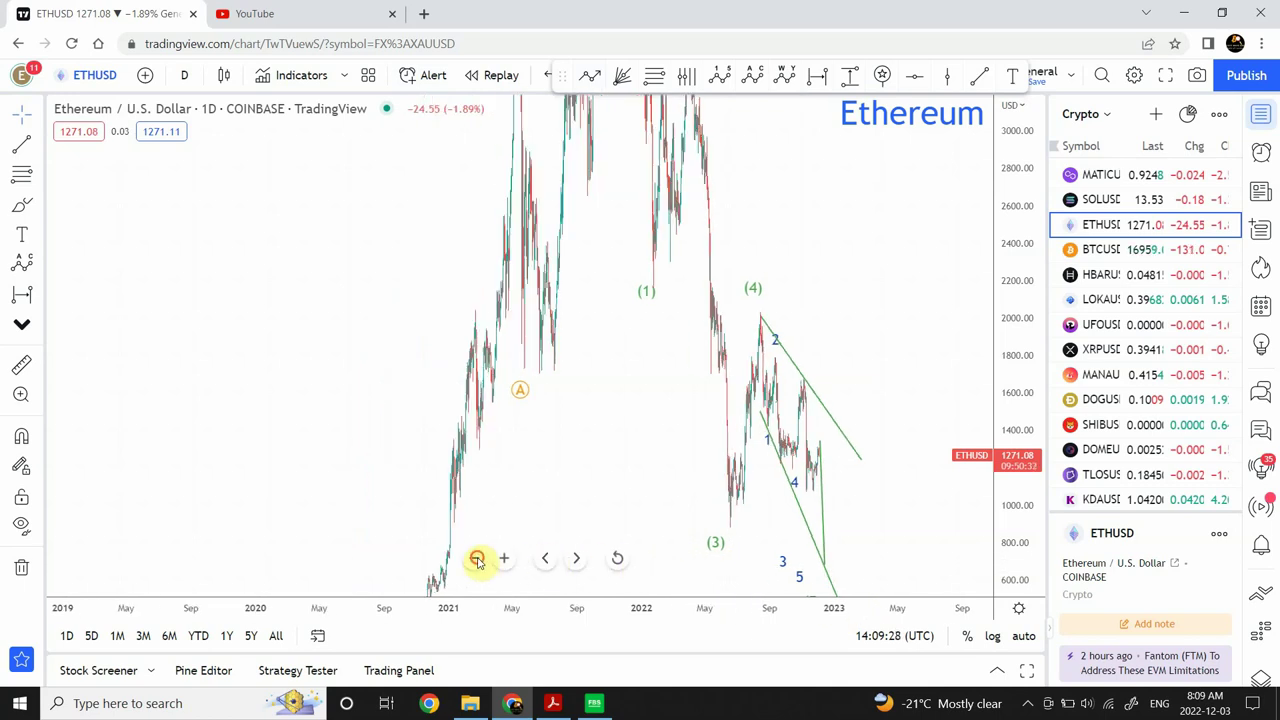
click(1024, 638)
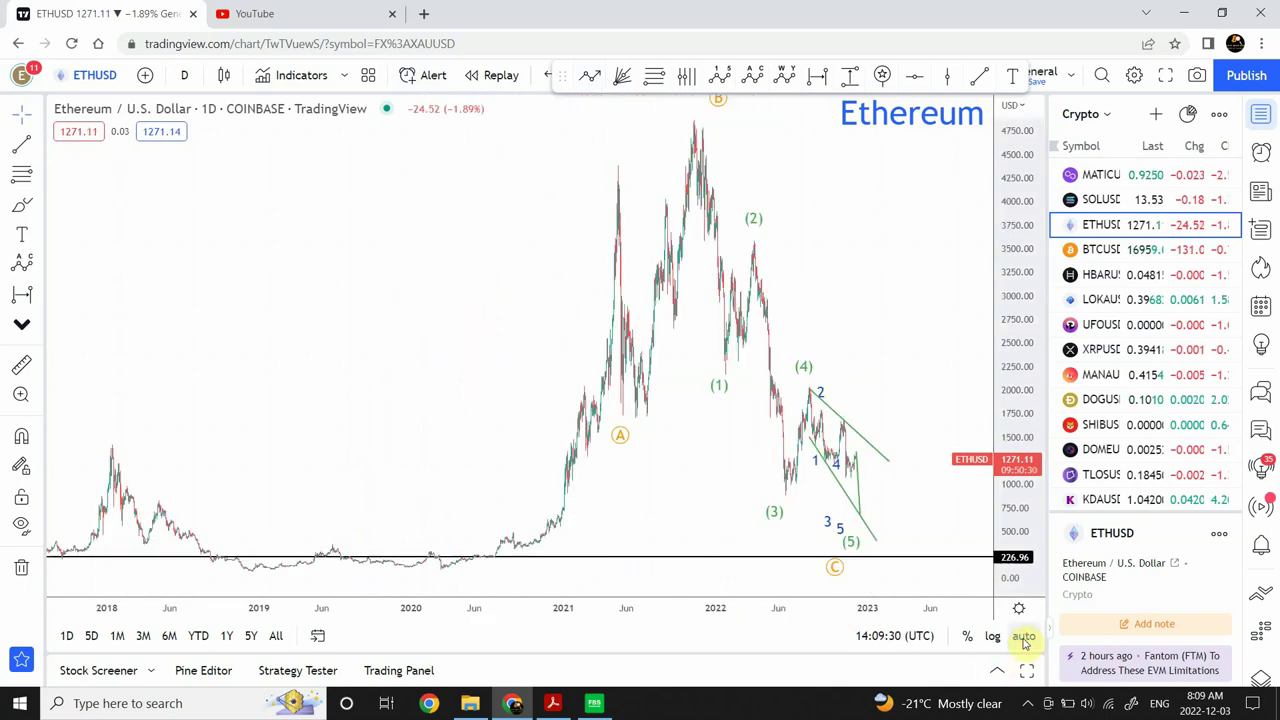
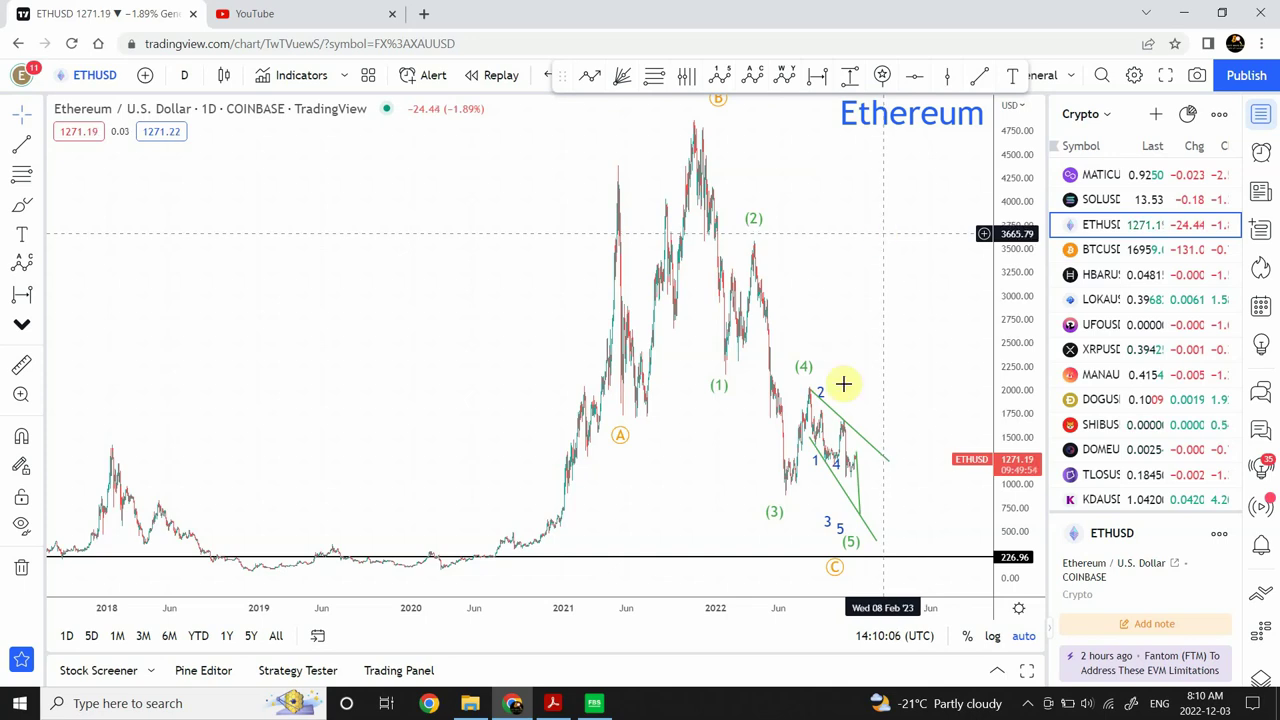
Raise the upper end of the green projection line slightly, to the latest ETHUSD swing high before the projected drop.
click(858, 495)
mouse_move(857, 458)
mouse_down()
mouse_move(860, 517)
mouse_move(857, 450)
mouse_up()
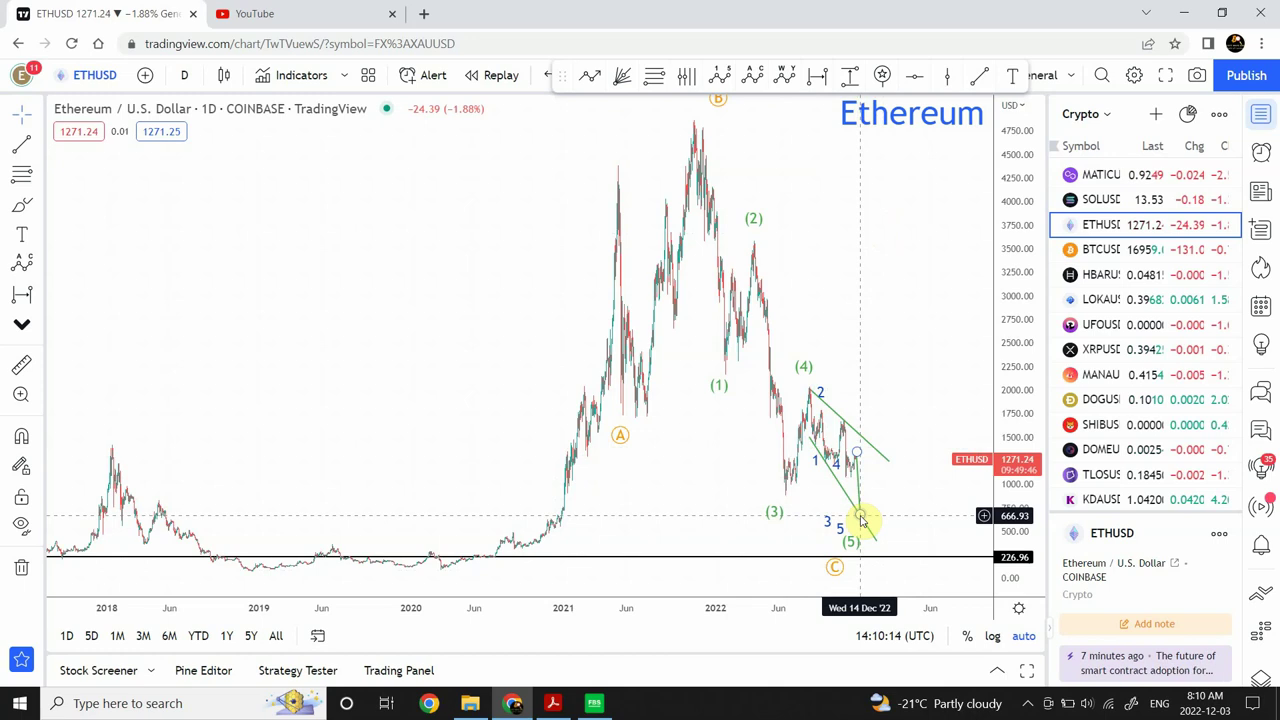
Switch to the BTCUSD chart and delete the Fibonacci retracement spanning the decline from the 2021 high.
click(1100, 252)
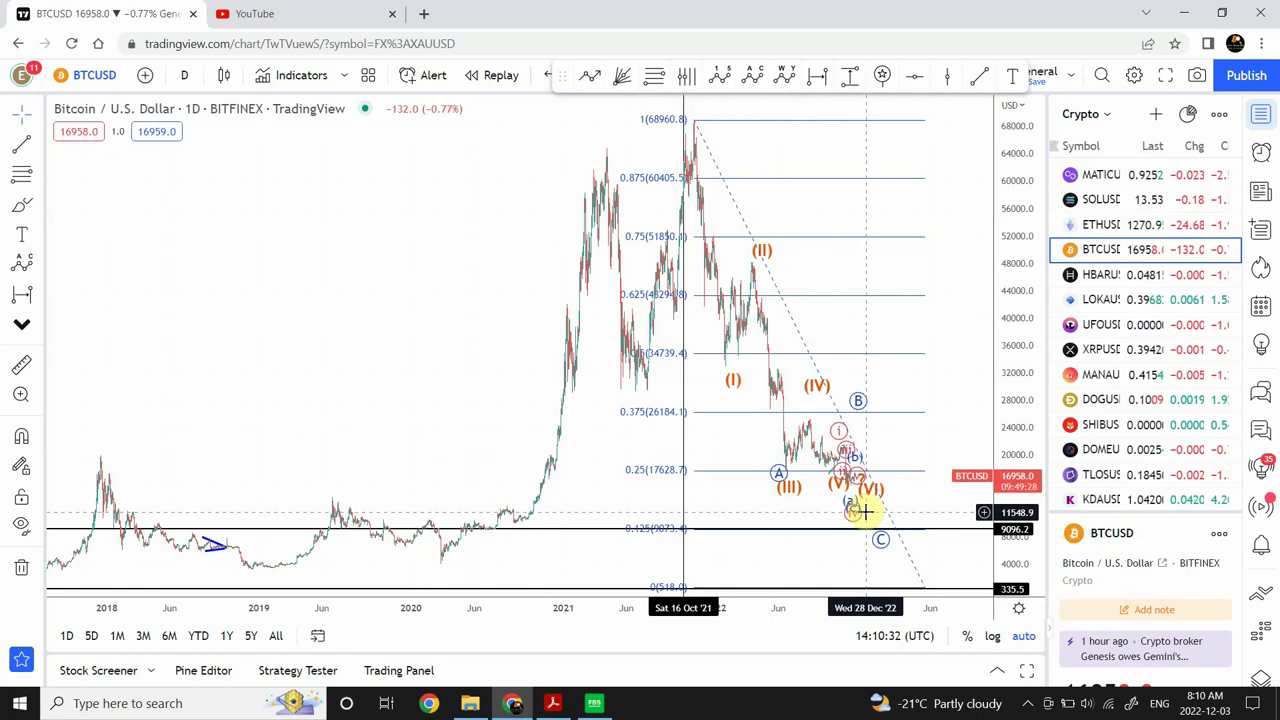
click(799, 335)
key(Delete)
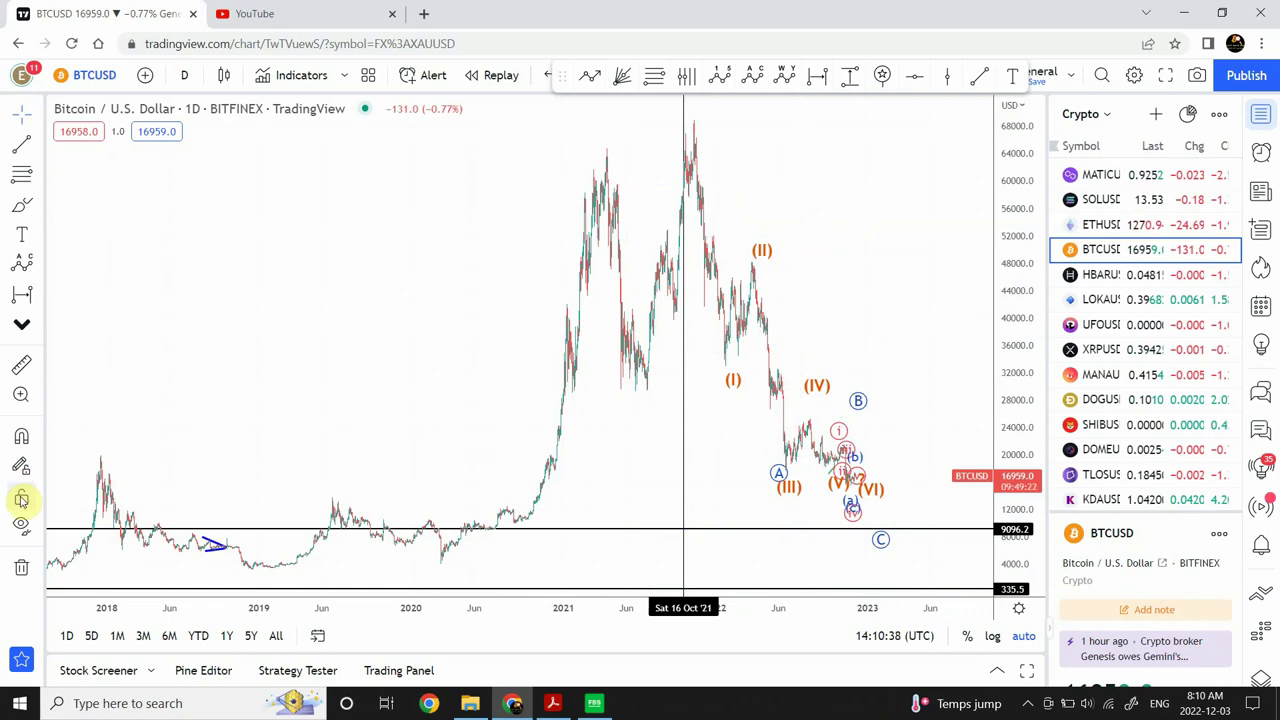
Hide all drawings to examine the bare BTCUSD price action since 2018, and show them again.
click(22, 527)
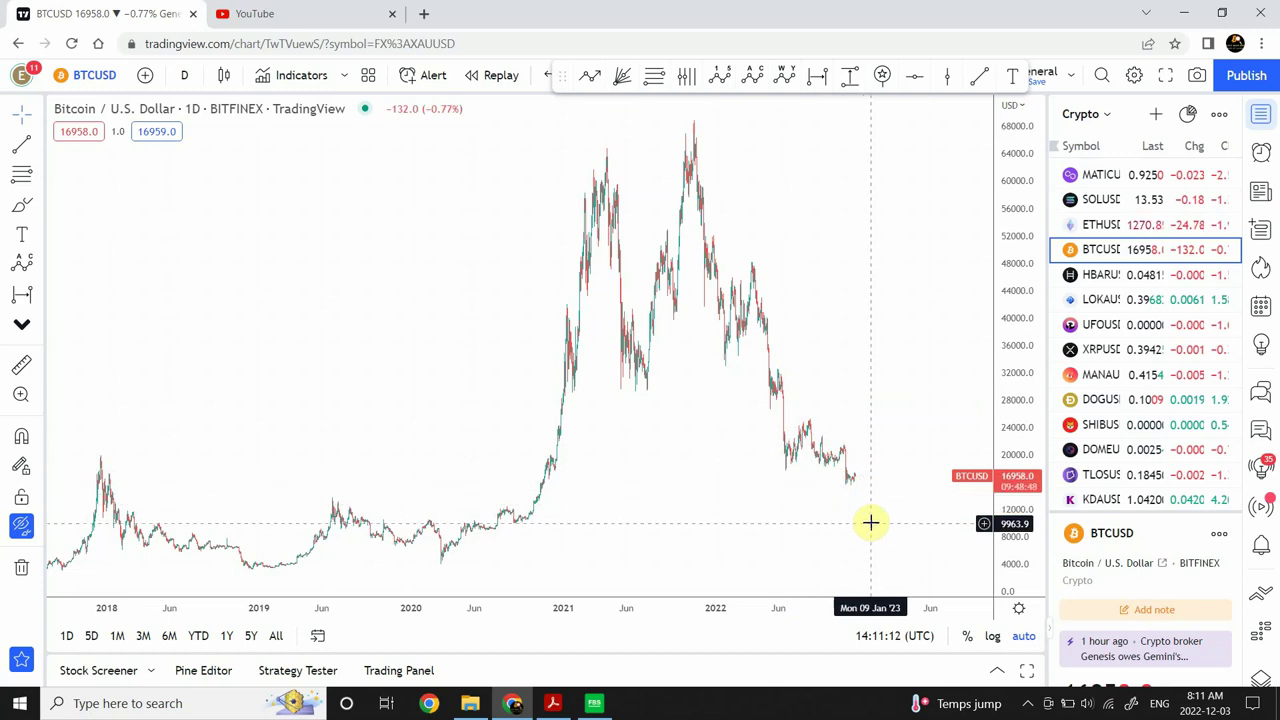
click(23, 528)
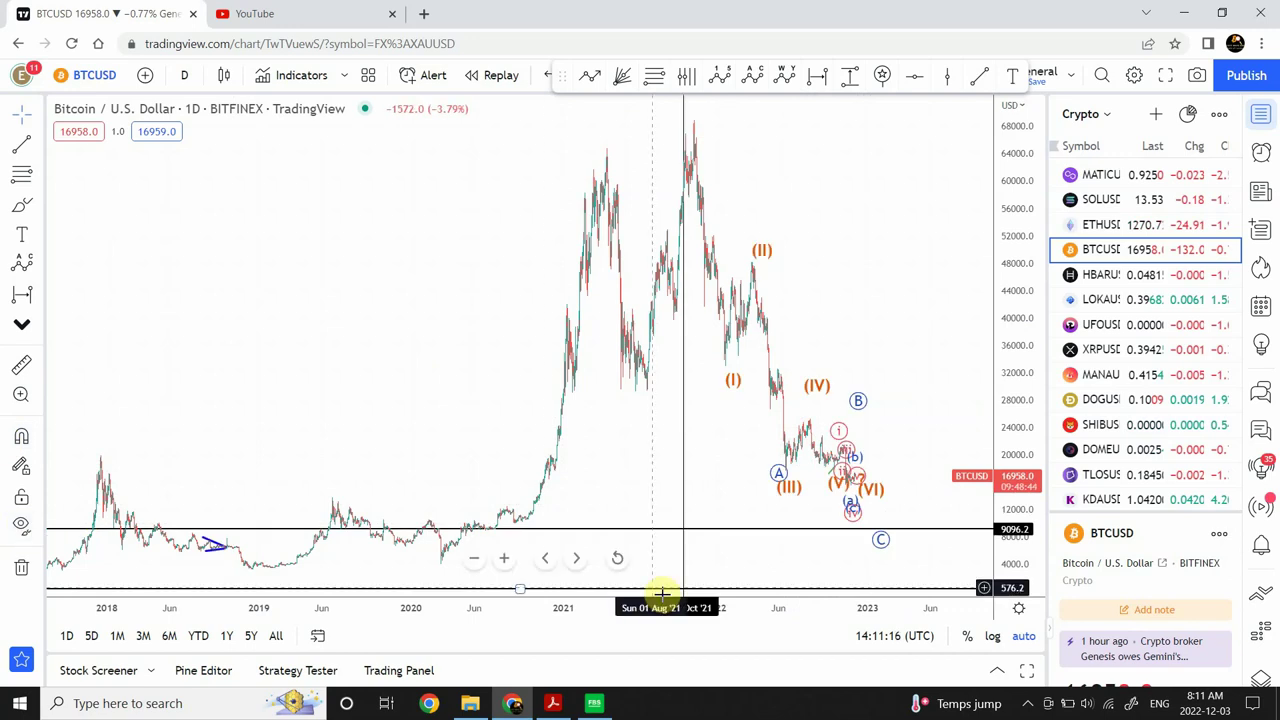
Examine the BTCUSD decline from wave (I) to (VI), focusing on the circled i–v and (a)-(b) counts in late 2022.
click(505, 560)
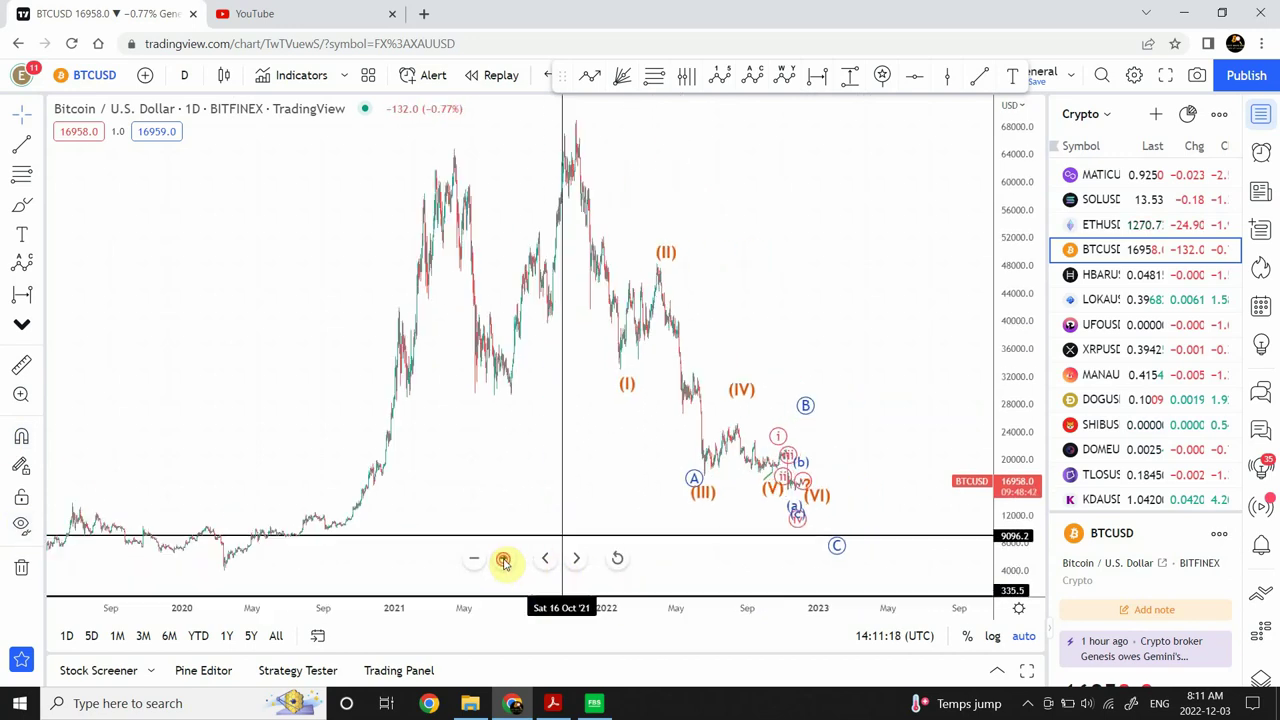
click(505, 560)
click(505, 560)
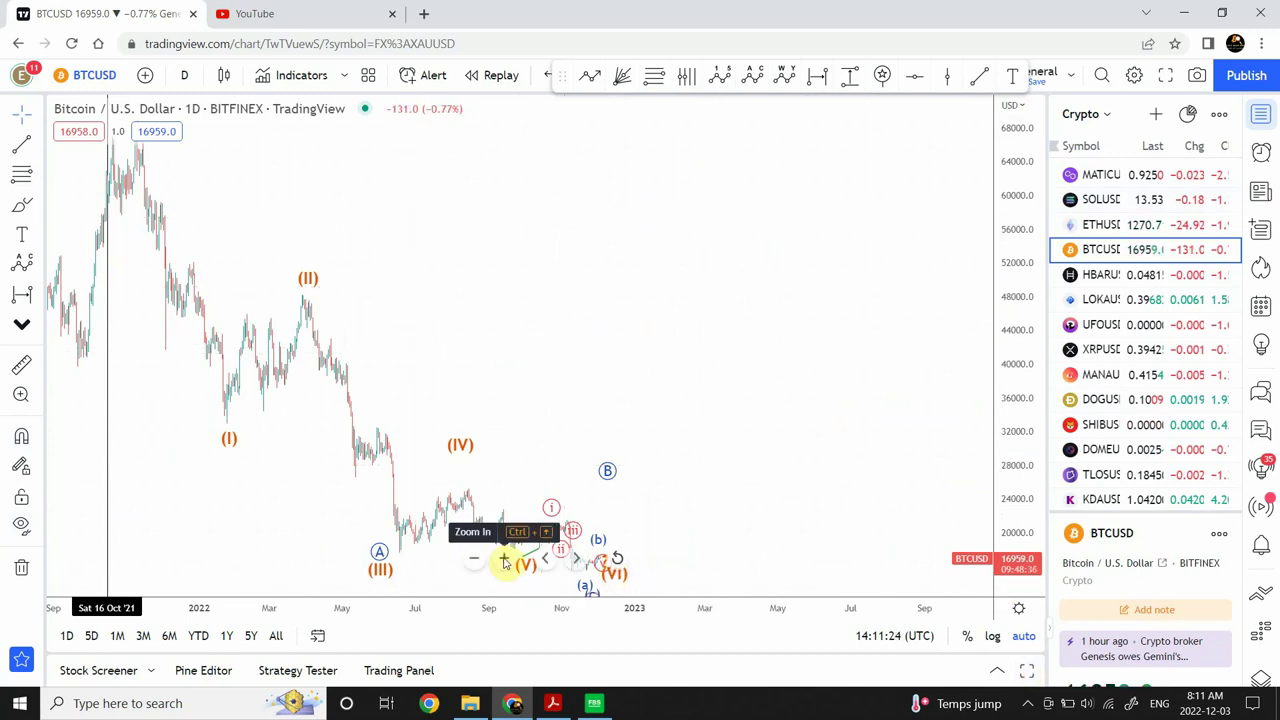
click(505, 560)
click(505, 560)
click(503, 560)
drag(391, 374, 966, 371)
drag(856, 381, 831, 380)
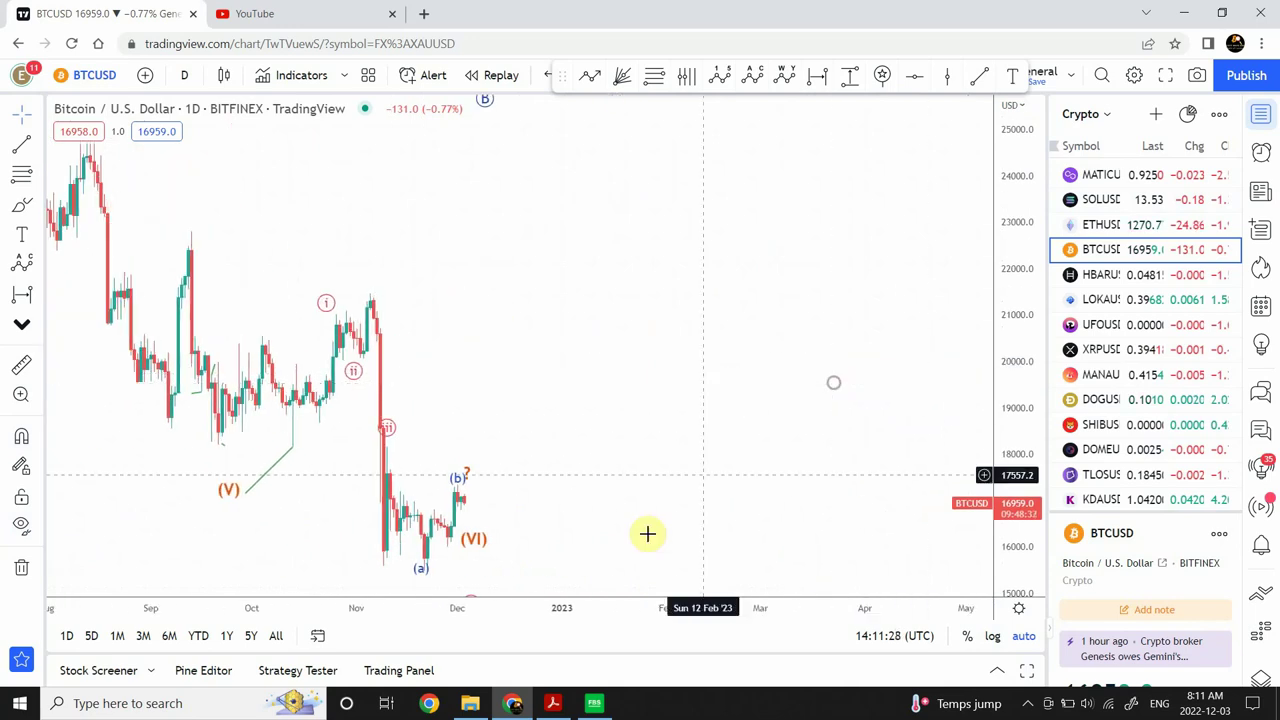
click(474, 565)
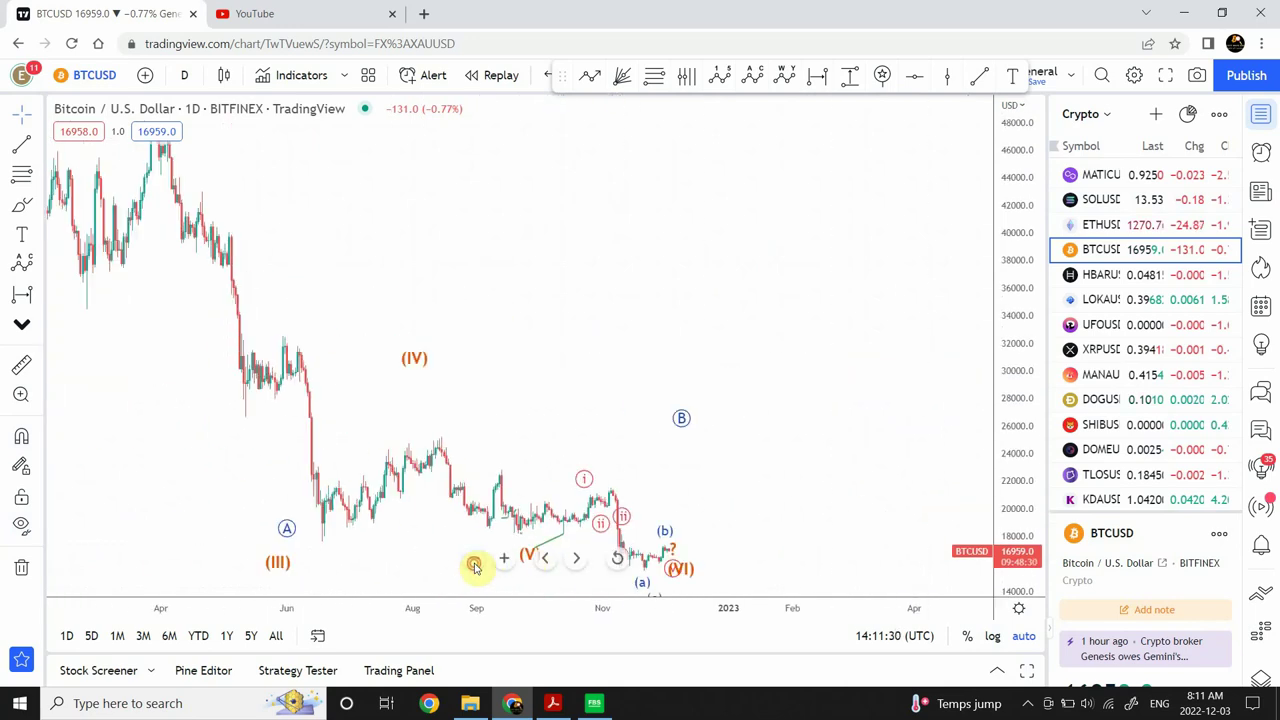
click(475, 566)
drag(629, 294, 474, 254)
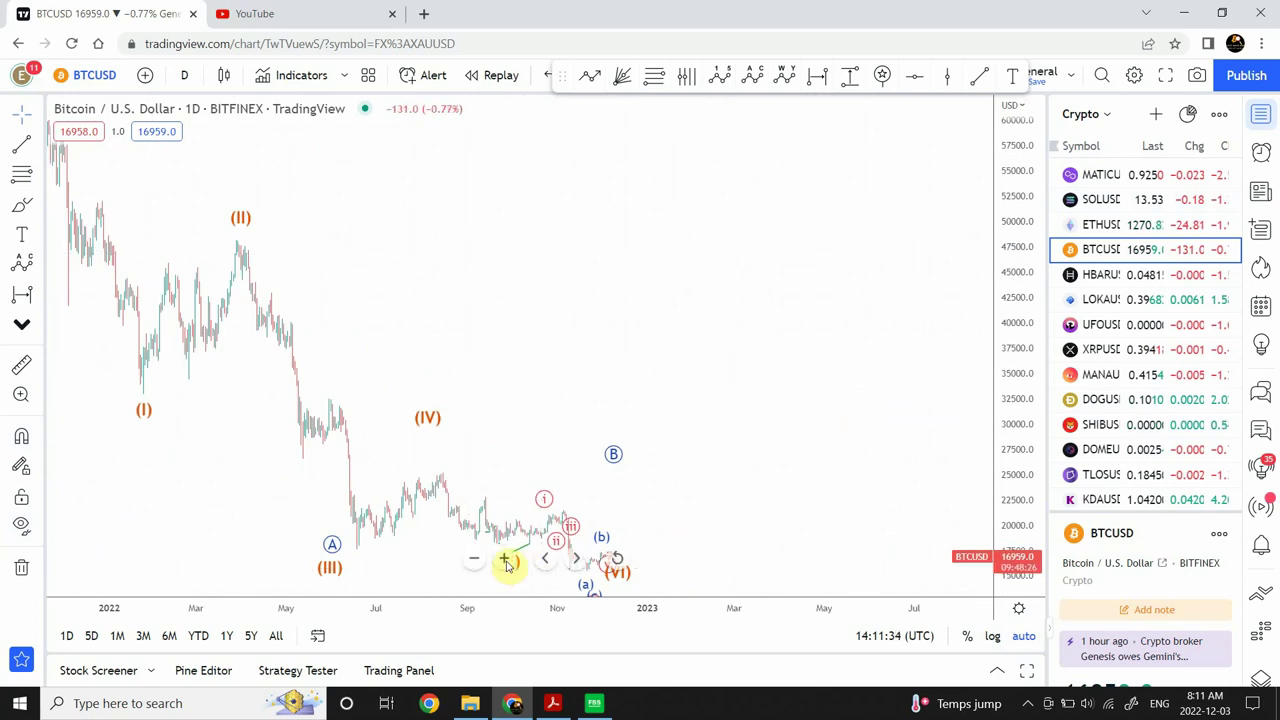
click(506, 560)
click(507, 563)
click(507, 563)
click(507, 563)
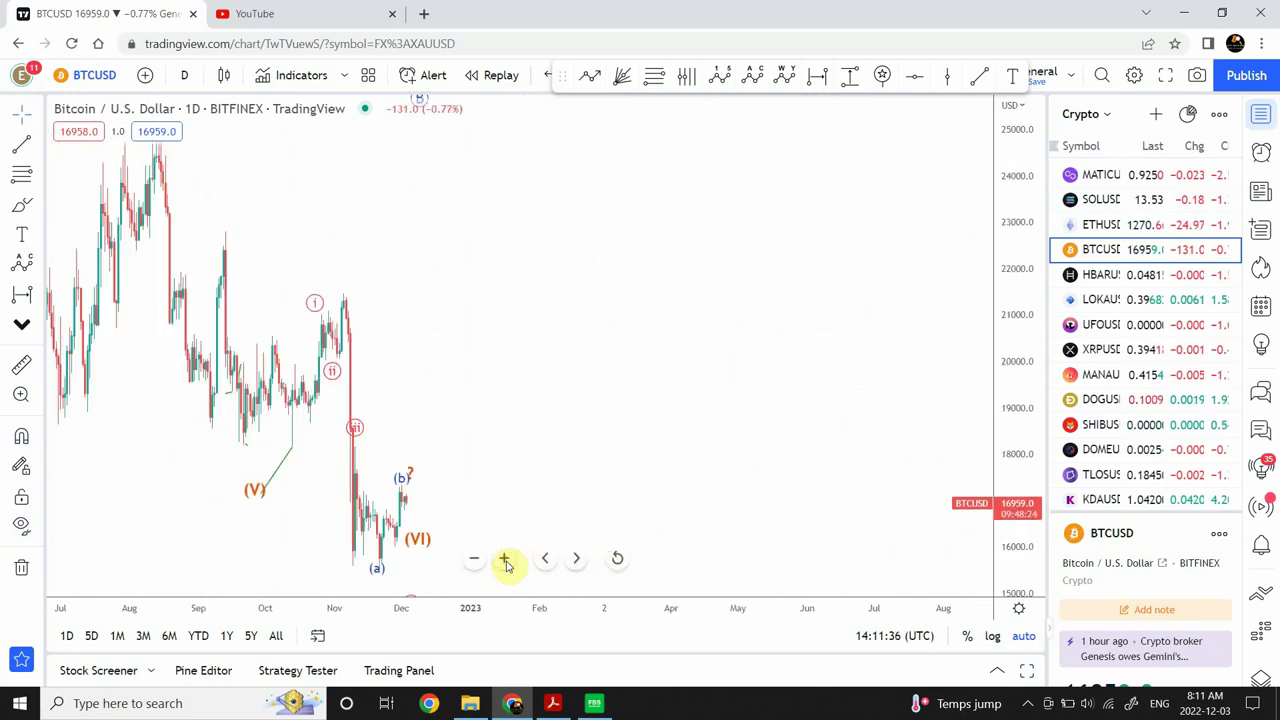
drag(549, 361, 600, 360)
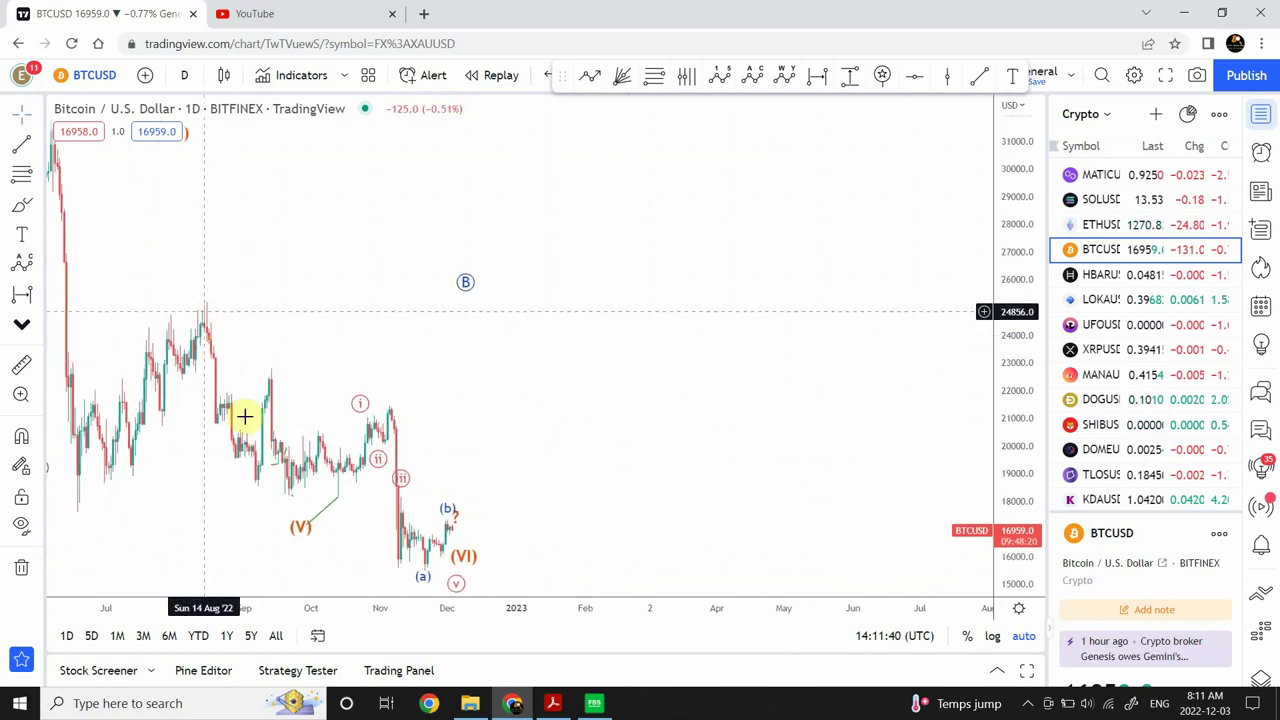